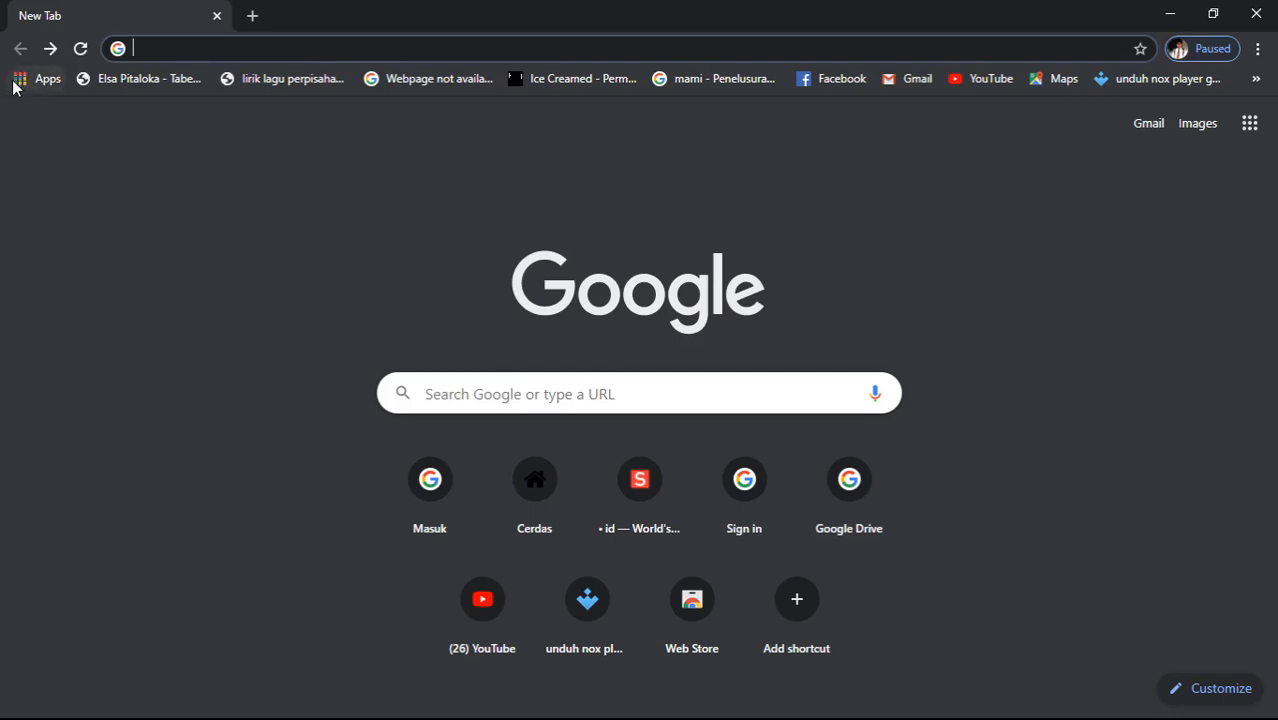
# - Check the Chrome Apps page, return to the new tab, and open the Google apps launcher
pyautogui.click(17, 86)
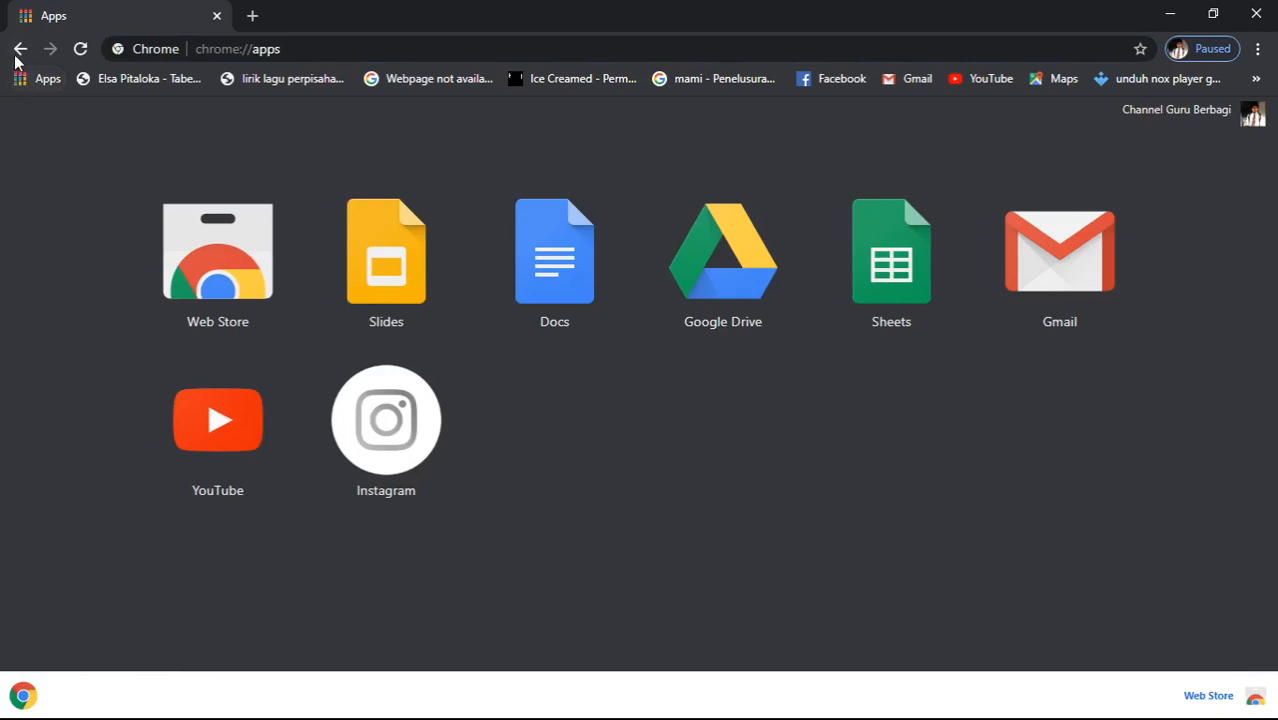
pyautogui.click(19, 49)
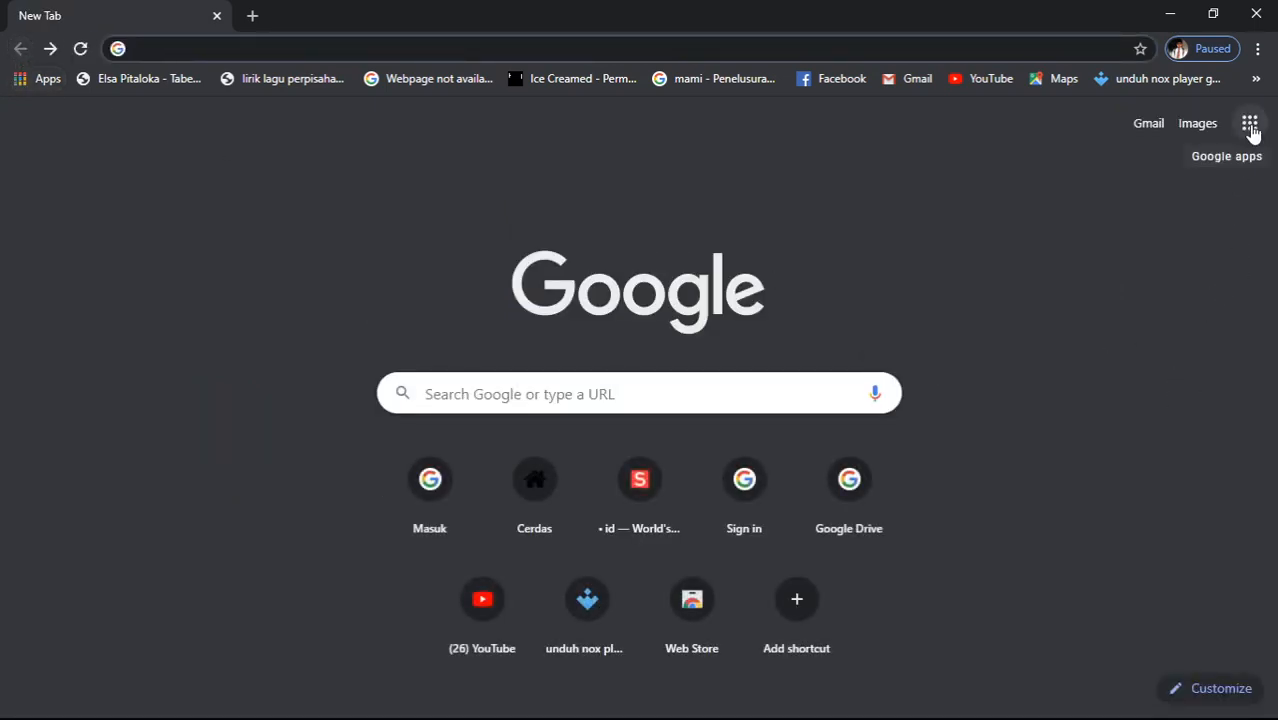
pyautogui.click(1250, 124)
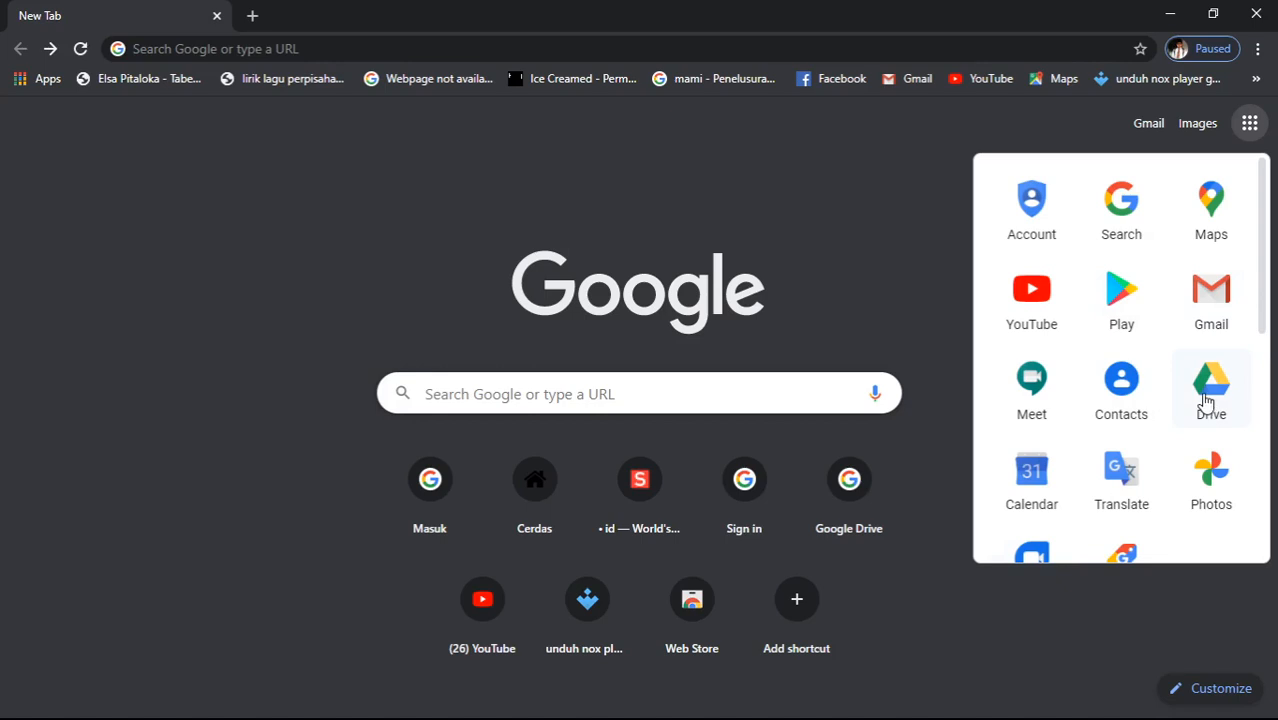
# - Open Google Drive from the apps panel and sign in with the second account's password
pyautogui.click(1209, 385)
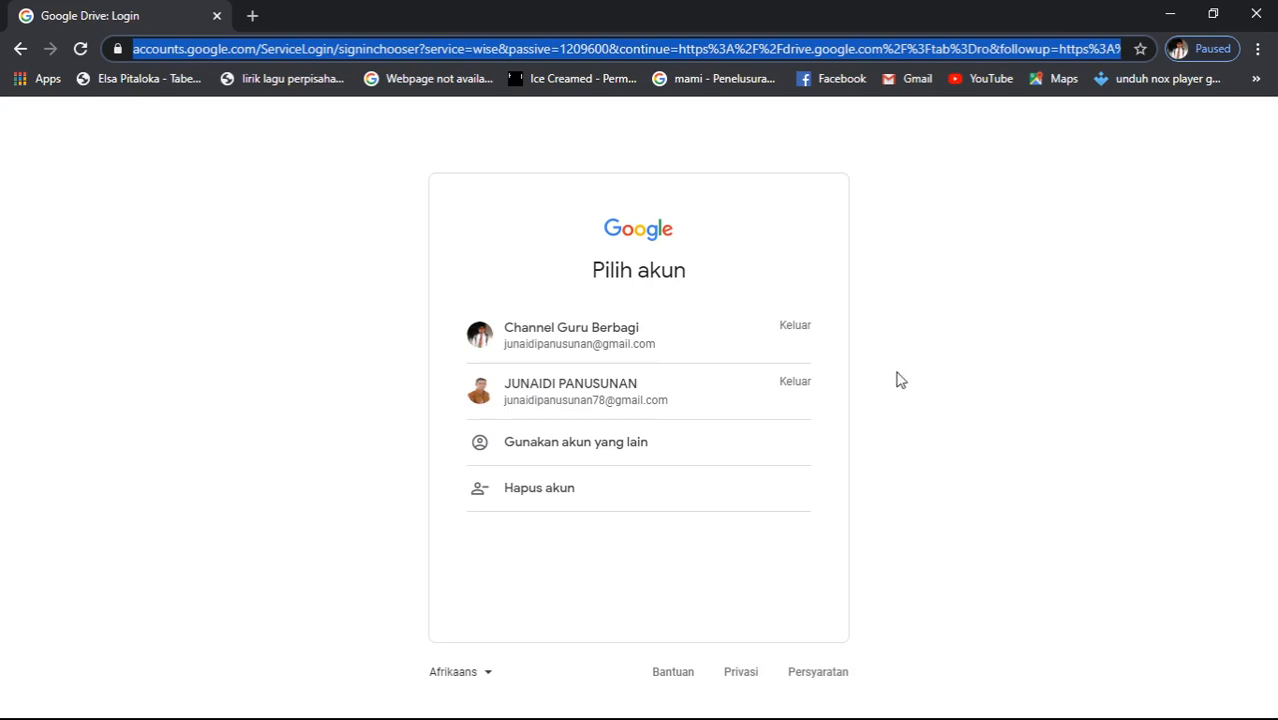
pyautogui.click(644, 403)
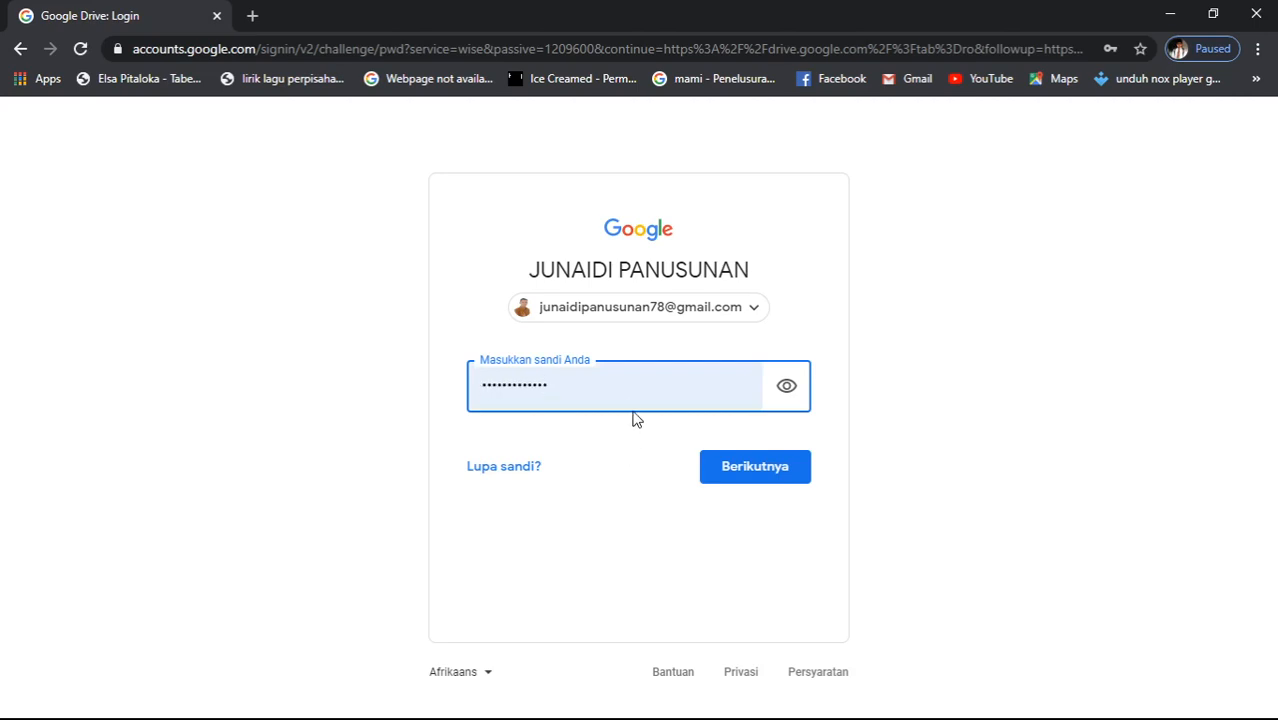
pyautogui.click(759, 480)
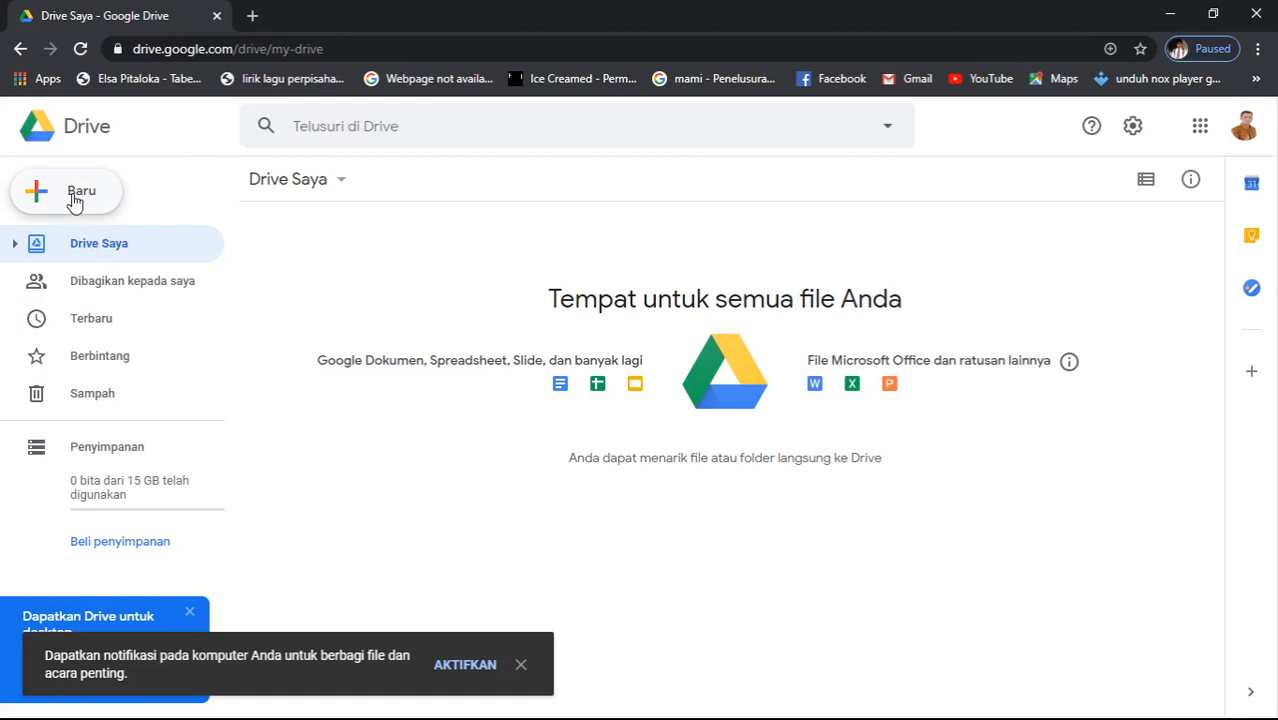
# - Create a blank Google Form from Drive's Baru > Lainnya menu
pyautogui.click(74, 201)
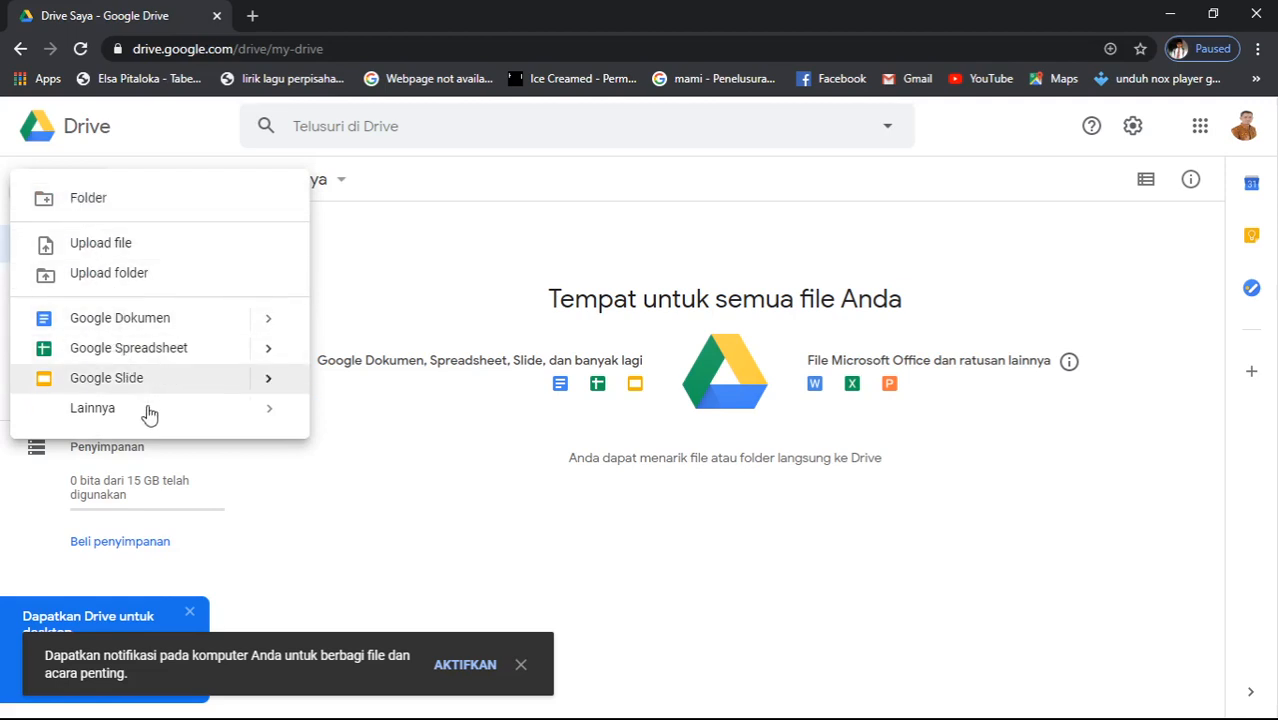
pyautogui.moveTo(191, 422)
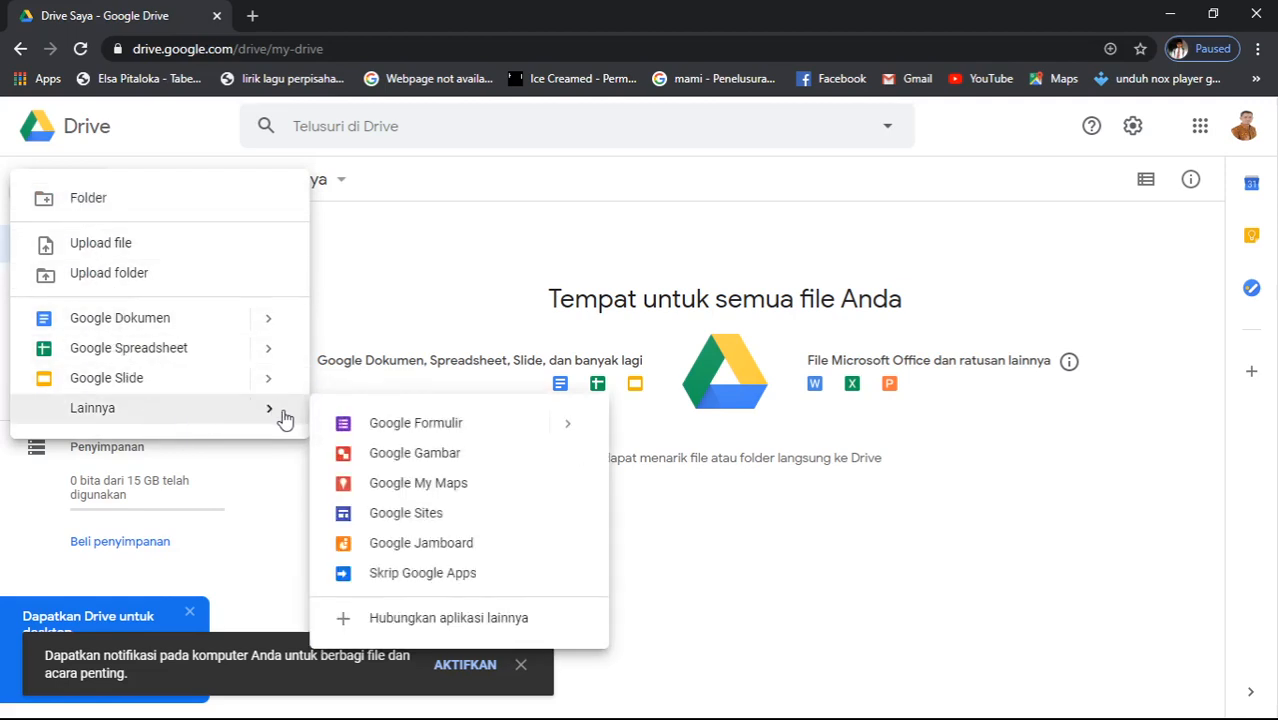
pyautogui.click(457, 432)
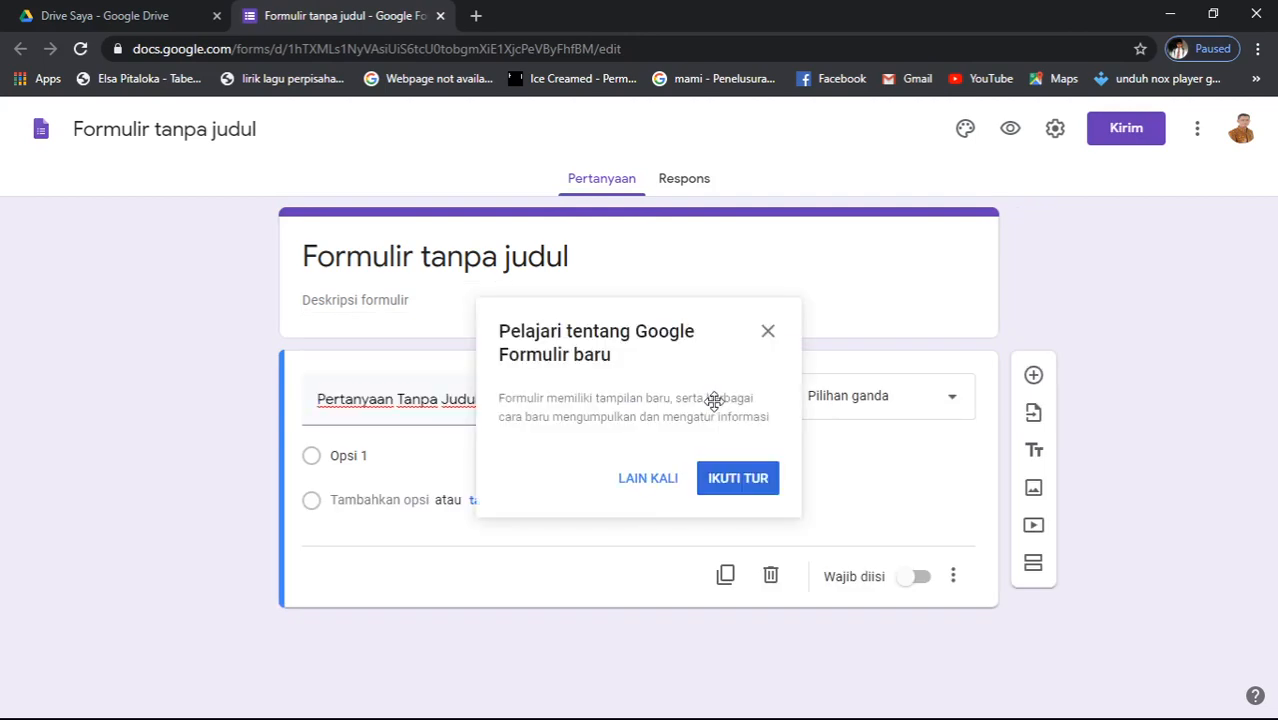
# - Dismiss the tour popup and title the form 'CONTOH FORMULIR'
pyautogui.click(648, 484)
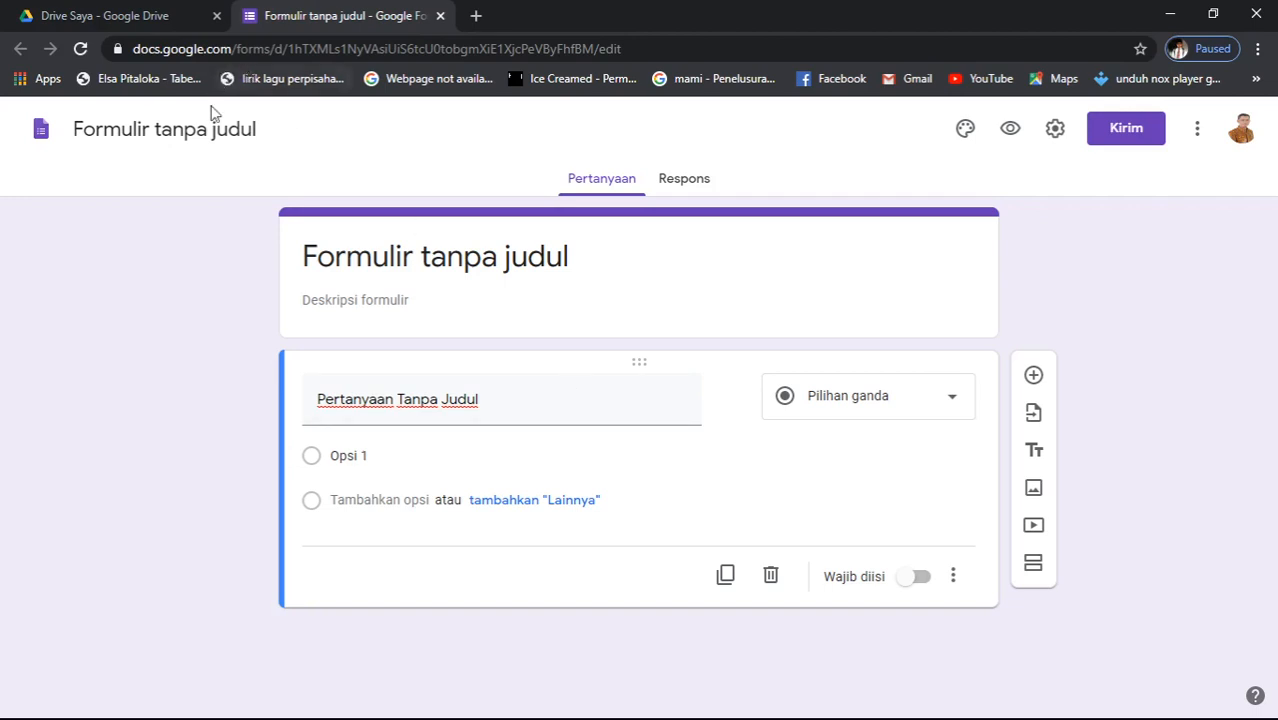
pyautogui.click(191, 130)
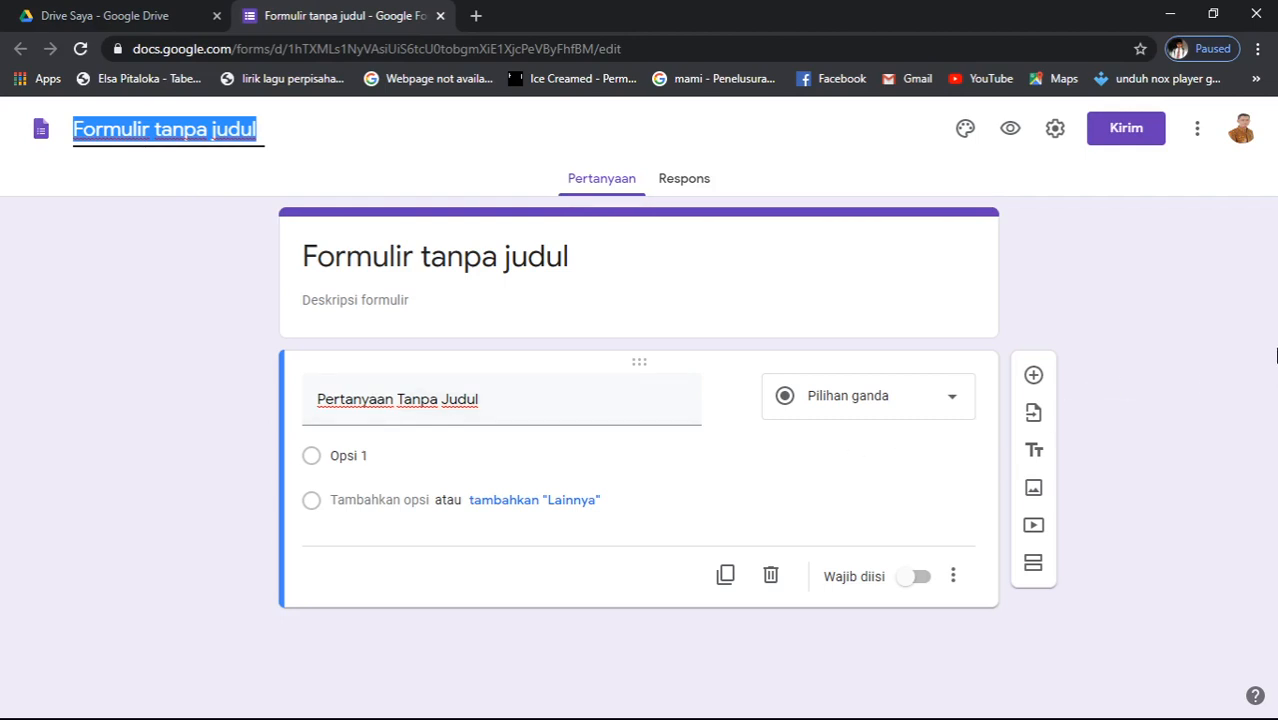
pyautogui.write('co')
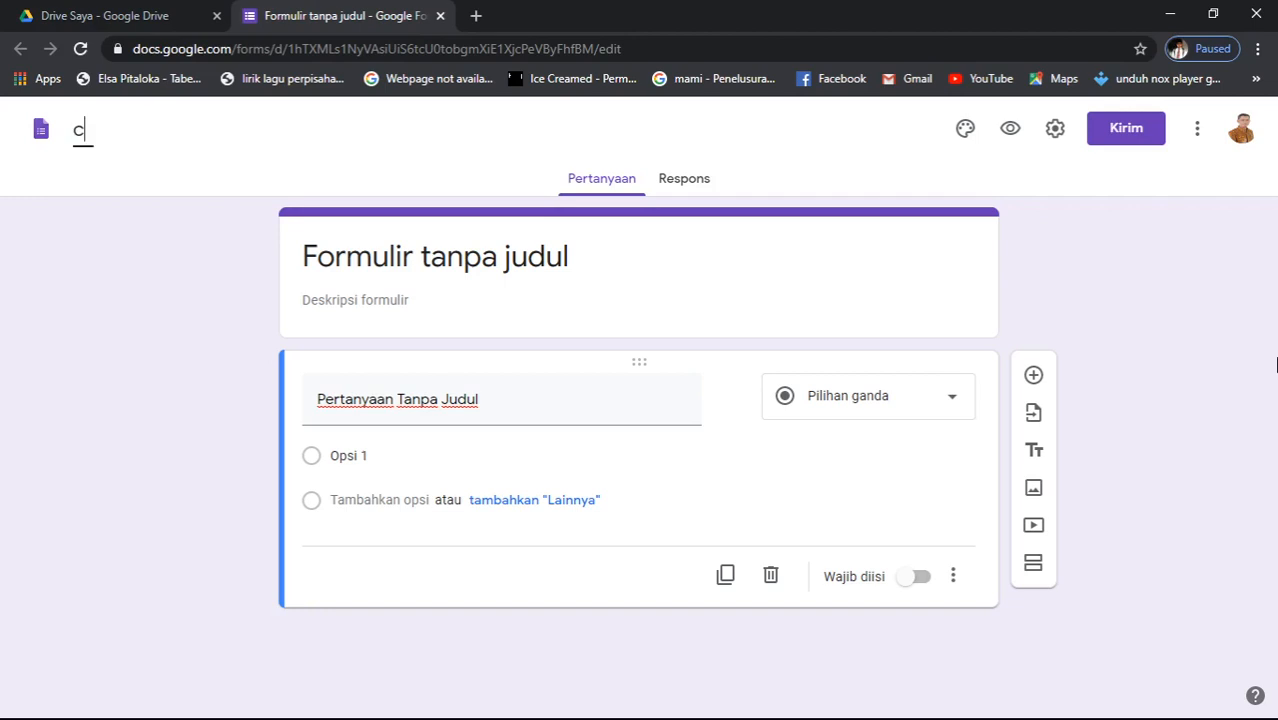
pyautogui.press('BackSpace')
pyautogui.press('BackSpace')
pyautogui.write('CONTOH ')
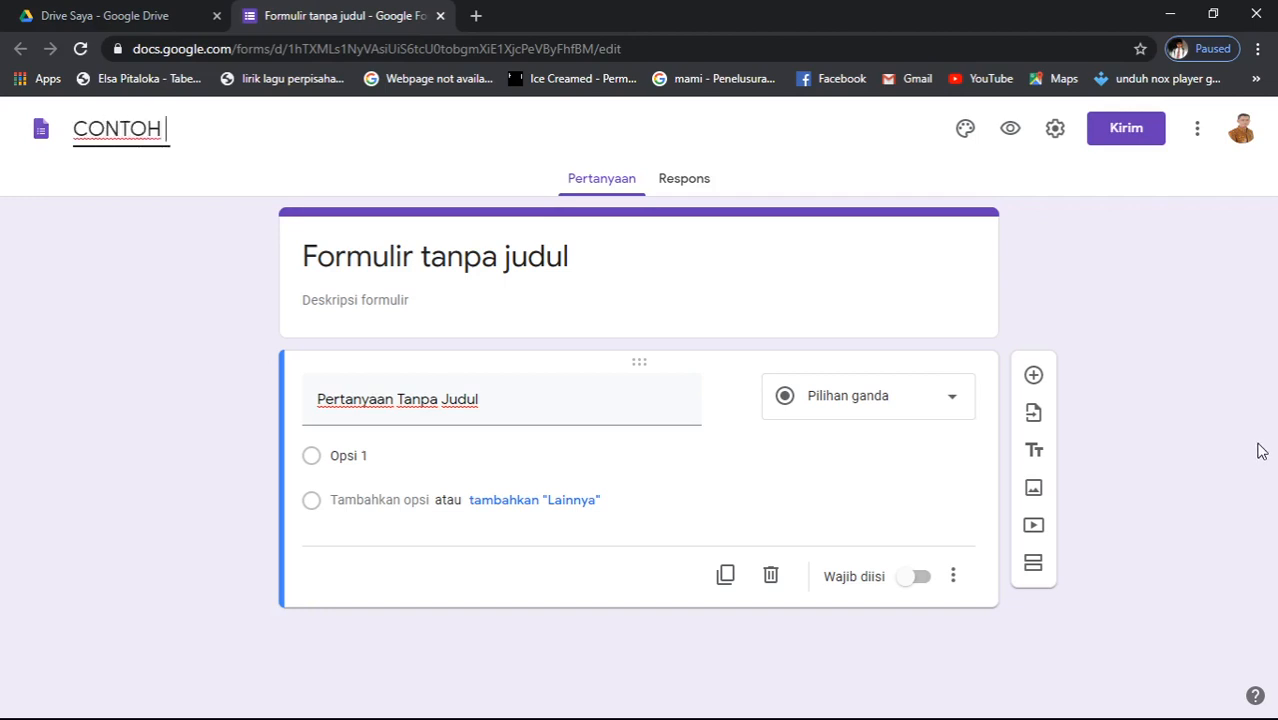
pyautogui.write('FORMULIR')
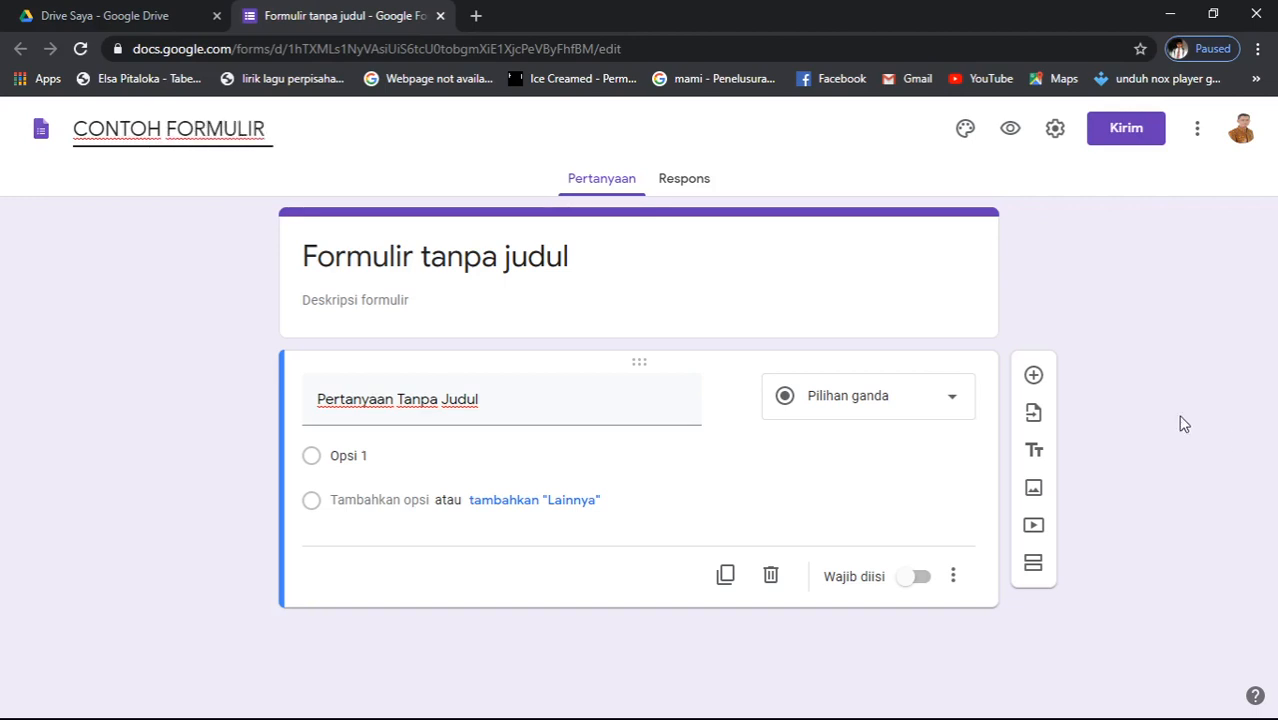
pyautogui.click(210, 383)
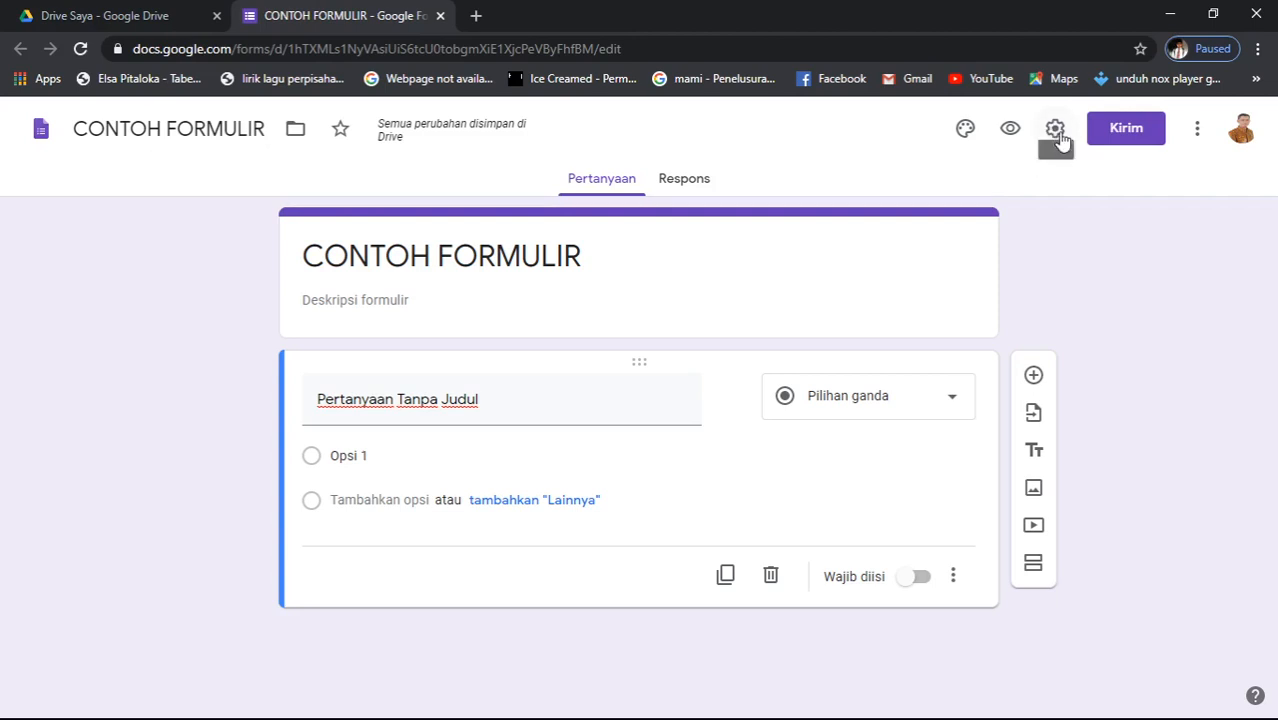
# - Open the form's Setelan, look over Presentasi and Kuis, and return to Umum
pyautogui.click(1057, 132)
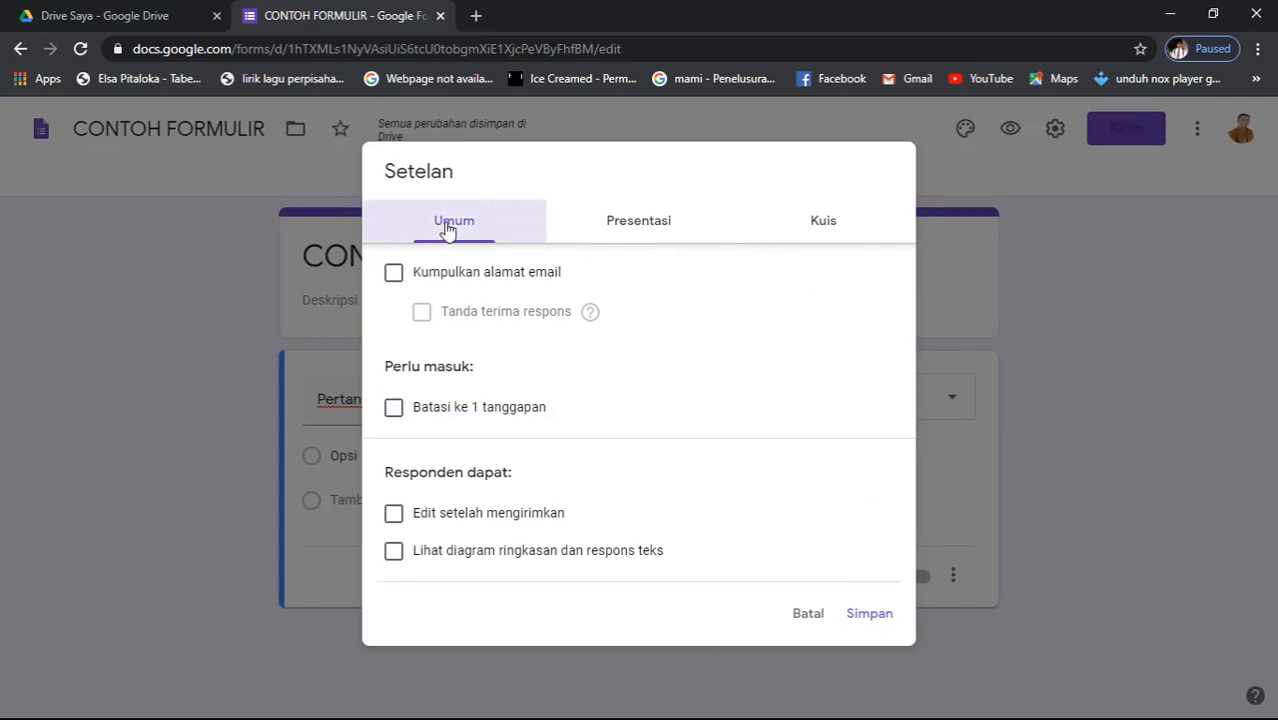
pyautogui.click(655, 228)
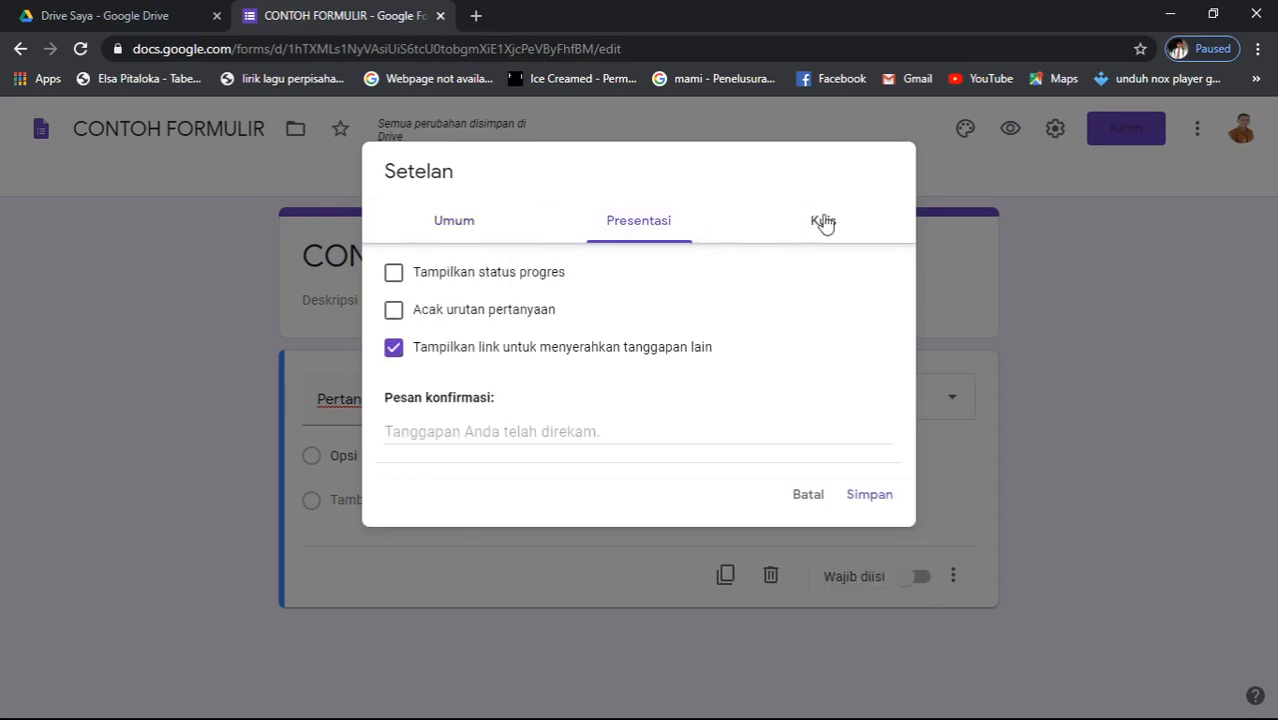
pyautogui.click(834, 228)
pyautogui.click(453, 231)
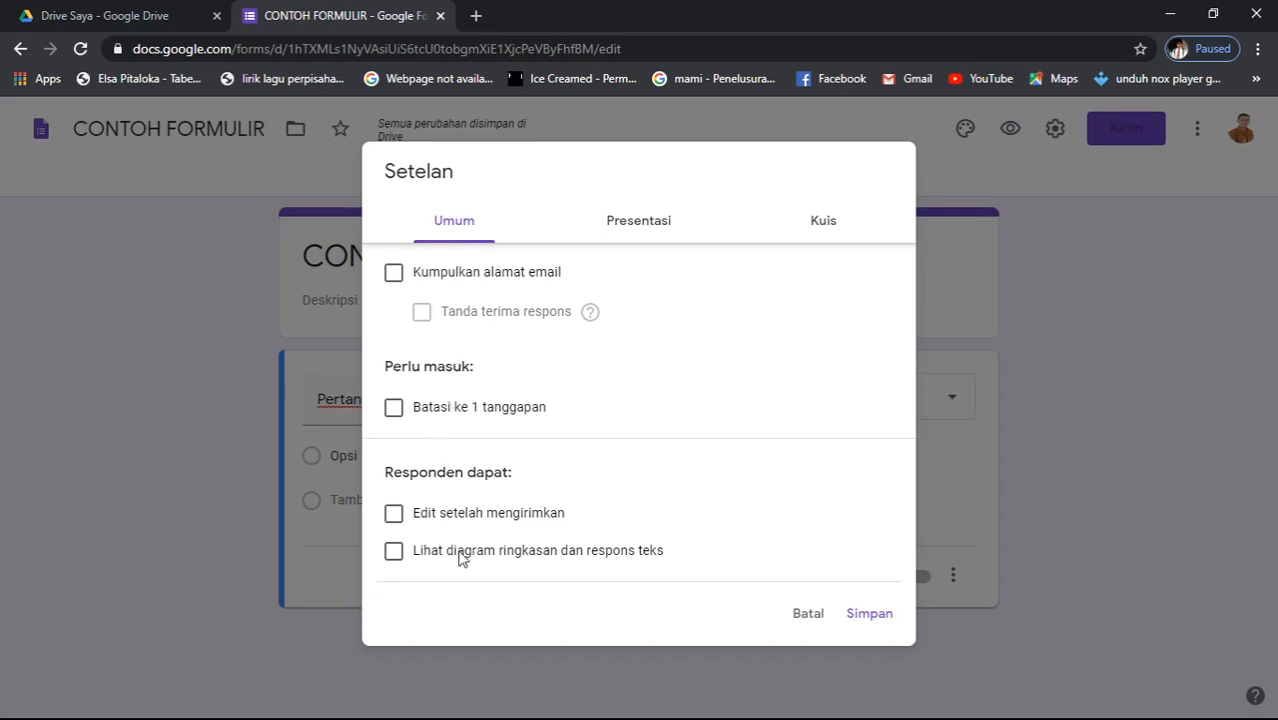
# - Enable Kumpulkan alamat email and set Tanda terima respons to Selalu
pyautogui.click(395, 280)
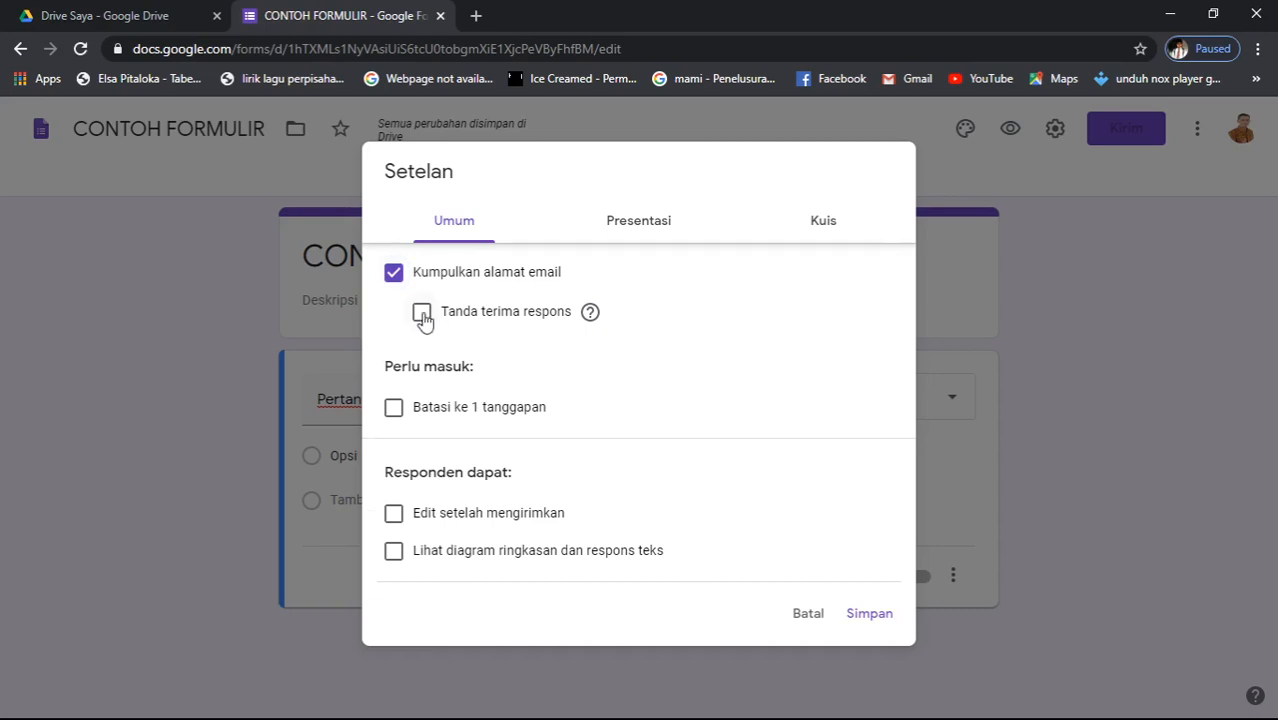
pyautogui.click(422, 313)
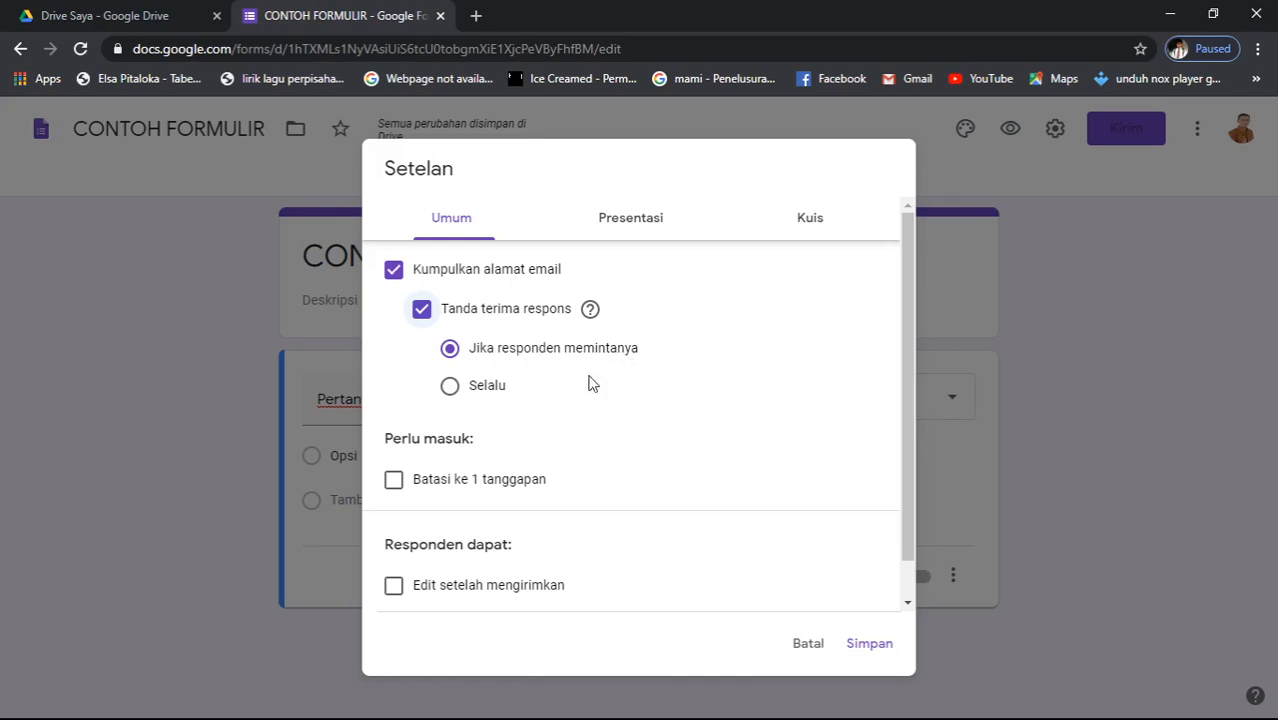
pyautogui.click(450, 388)
# - Tick Batasi ke 1 tanggapan and Edit setelah mengirimkan, leaving summary charts off, then view Presentasi
pyautogui.click(394, 481)
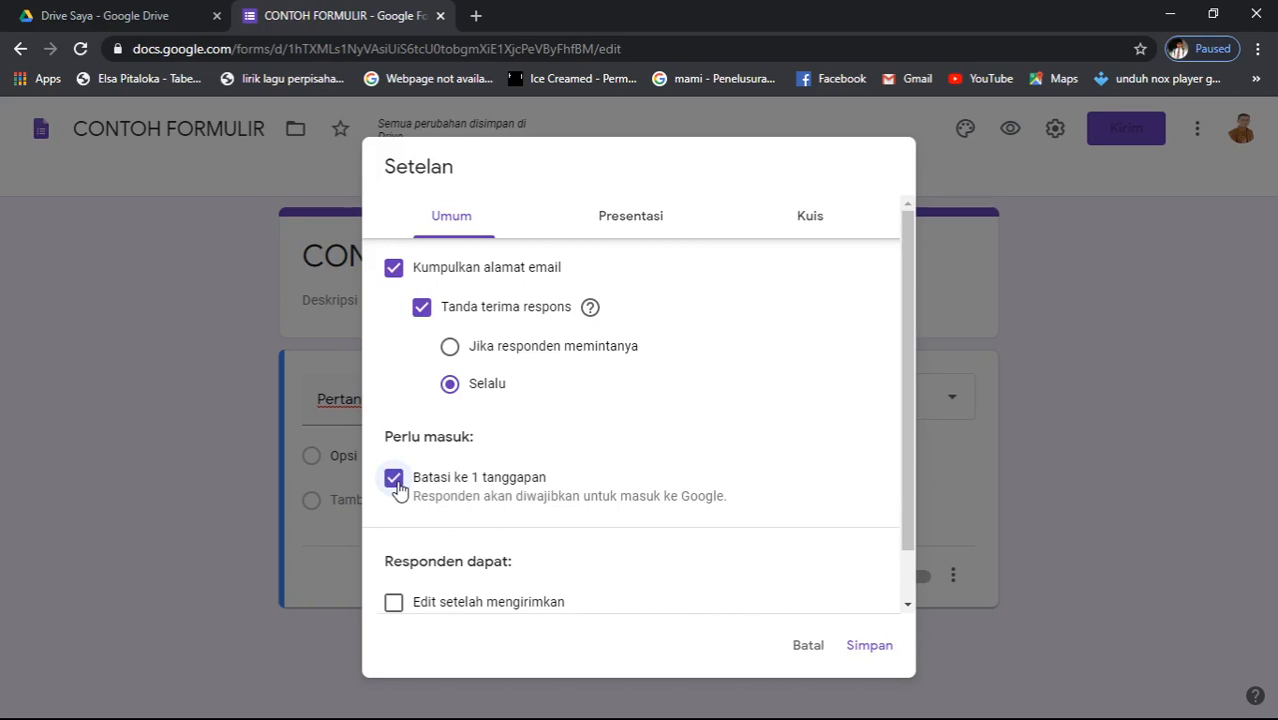
pyautogui.scroll(-2, 548, 590)
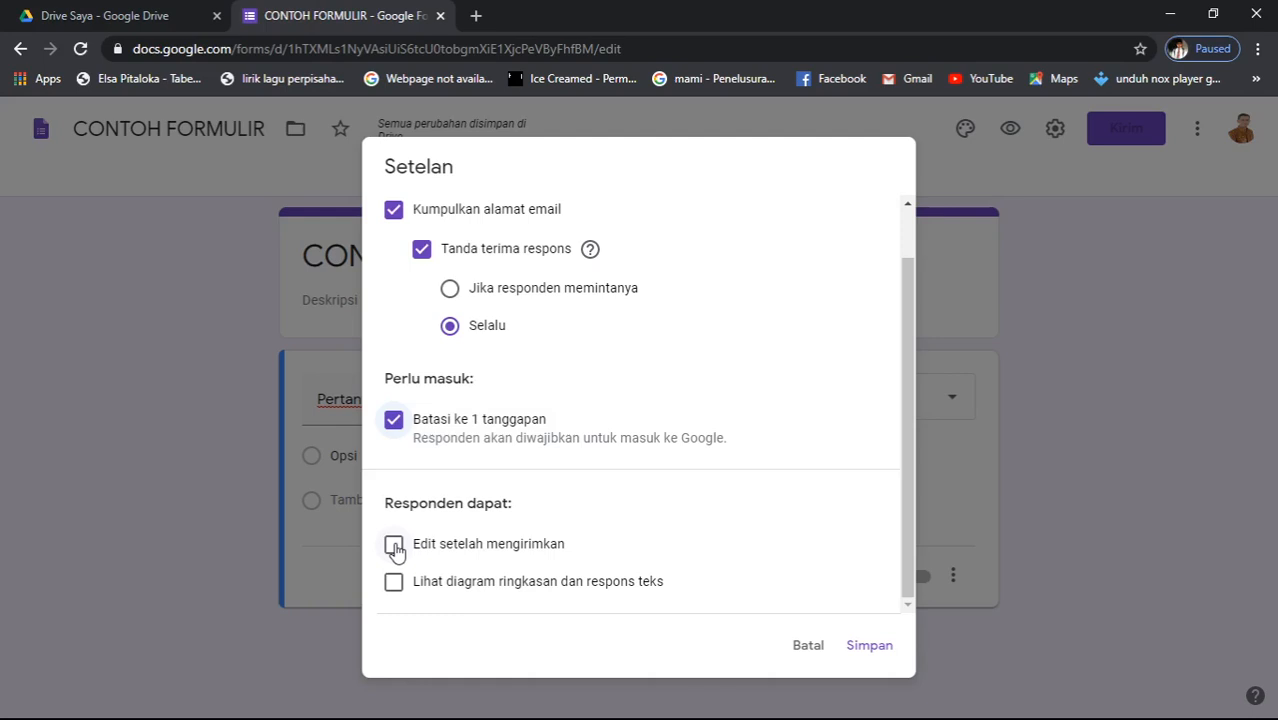
pyautogui.click(394, 545)
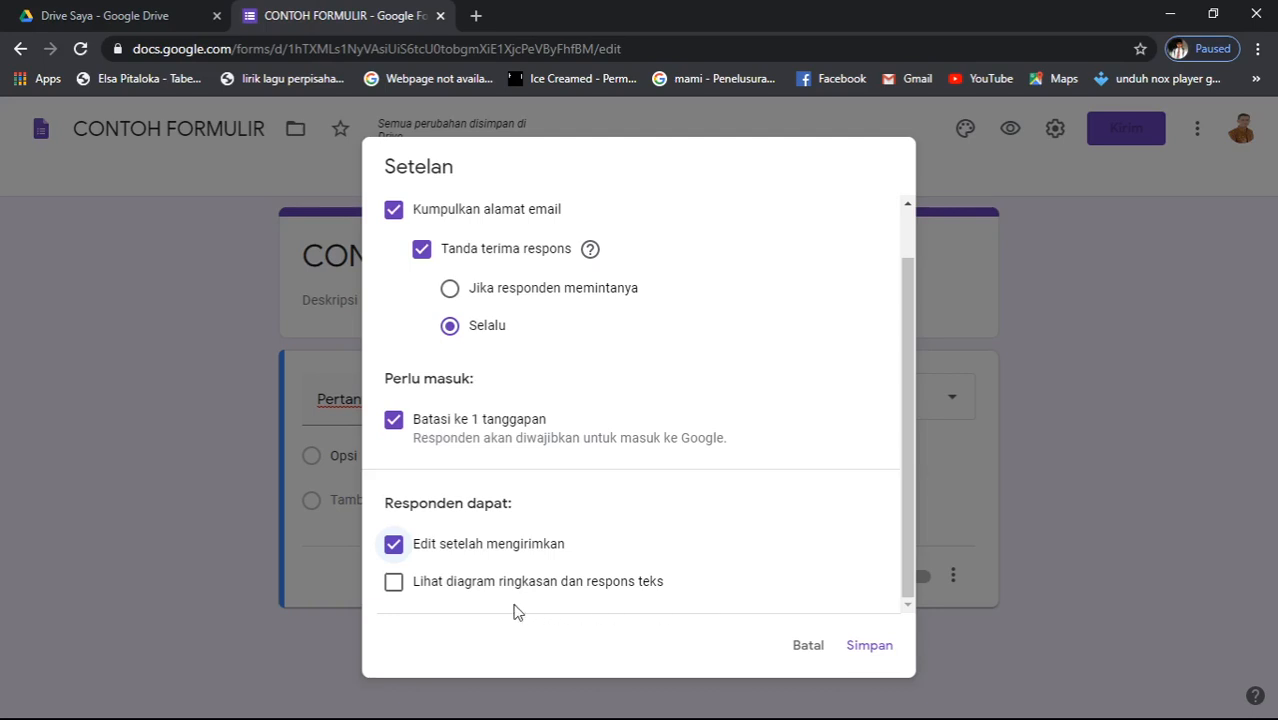
pyautogui.click(395, 592)
pyautogui.click(395, 592)
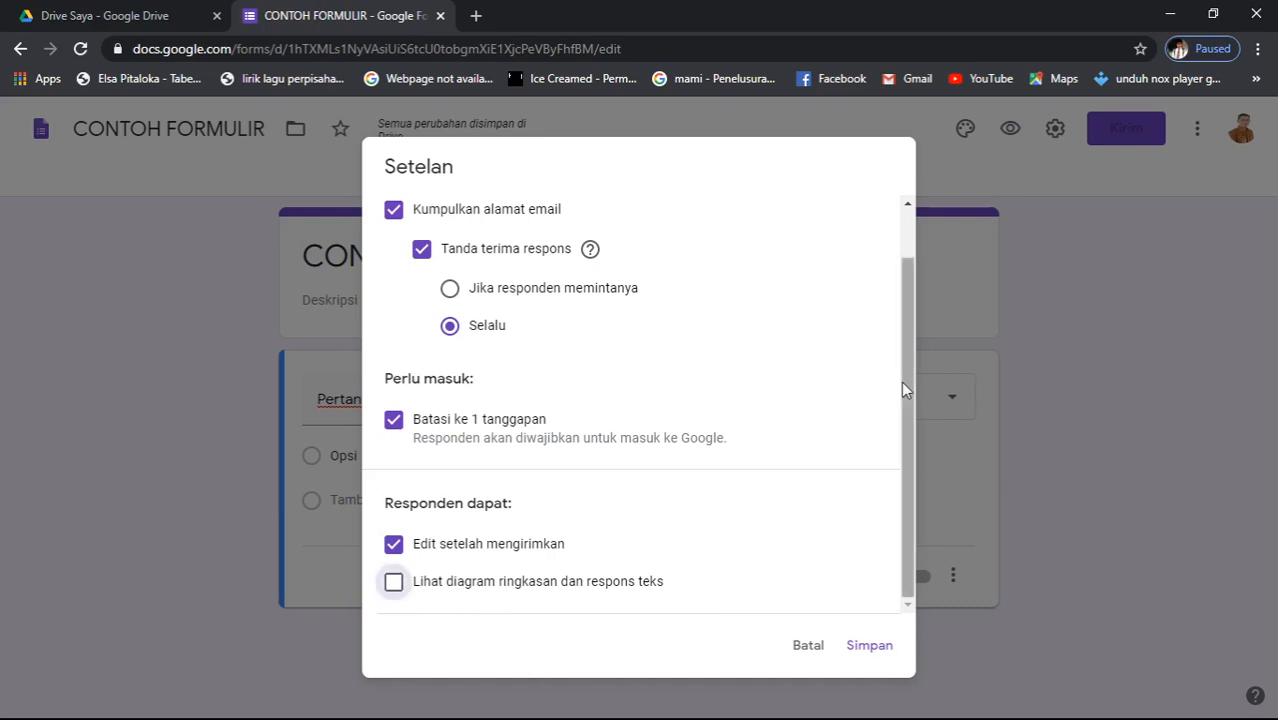
pyautogui.moveTo(904, 382); pyautogui.dragTo(926, 271)
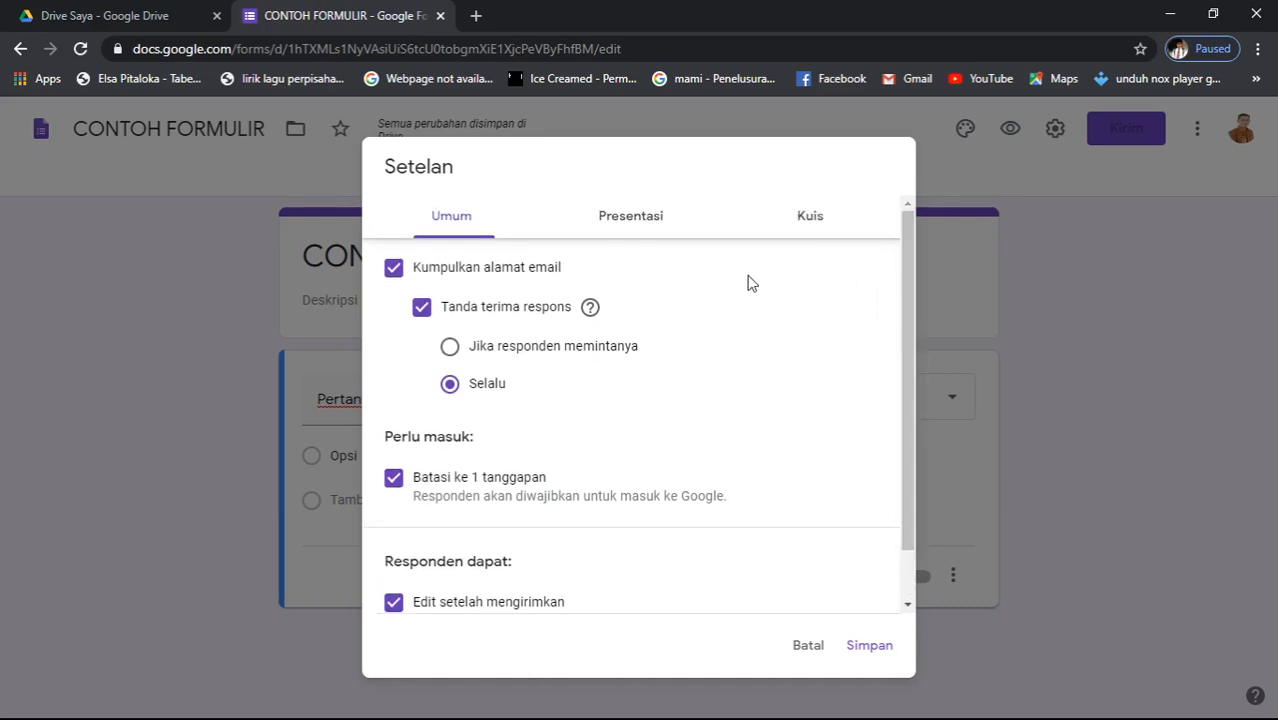
pyautogui.click(643, 221)
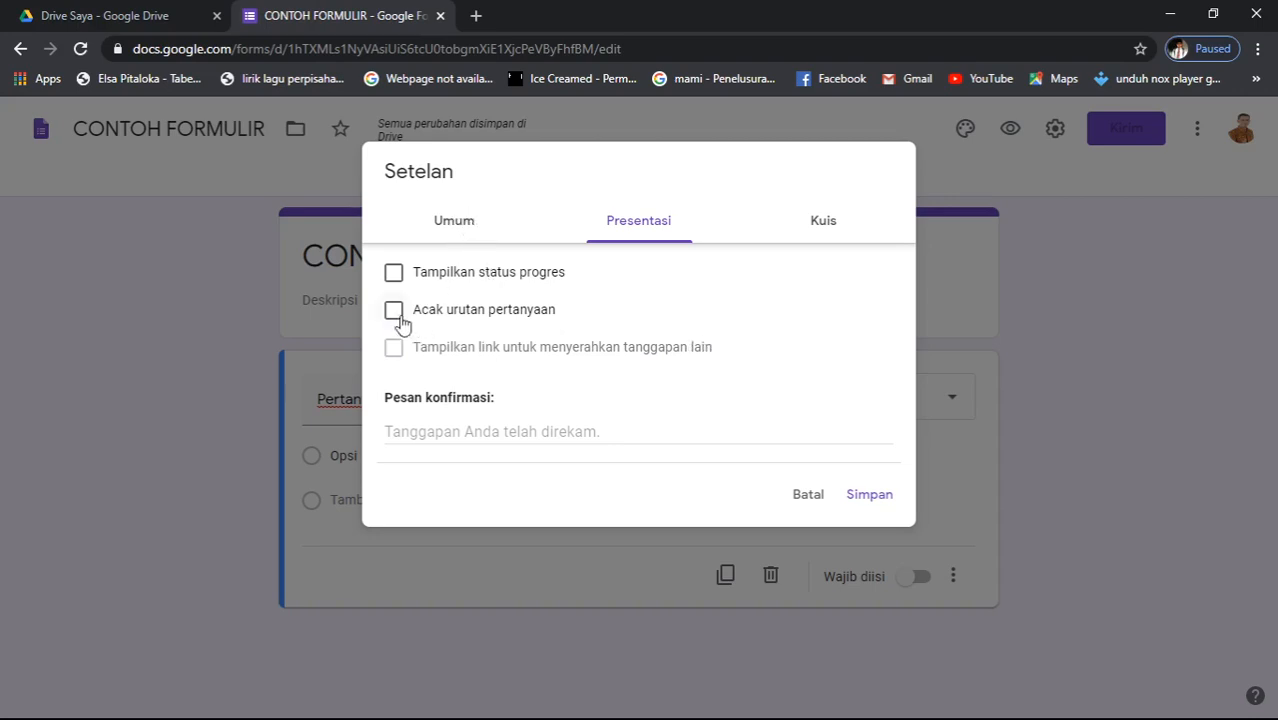
# - Turn on the progress bar and untick Batasi ke 1 tanggapan under Umum
pyautogui.click(394, 280)
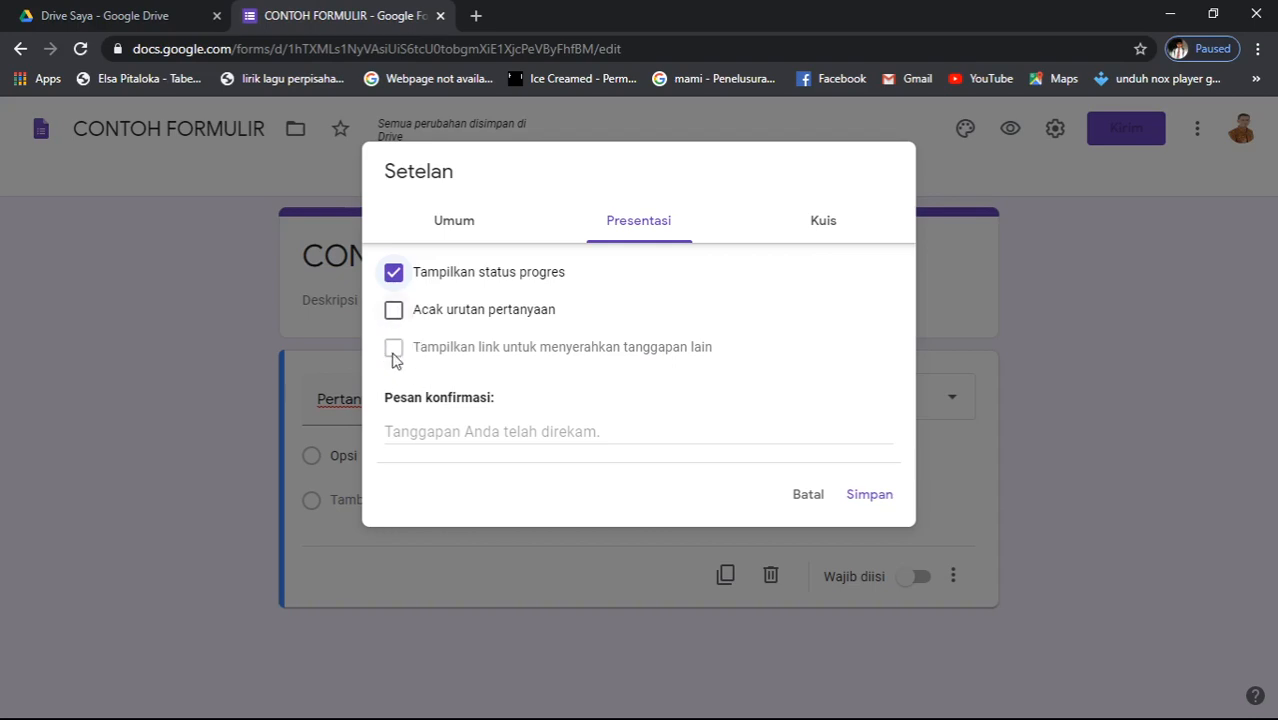
pyautogui.click(453, 224)
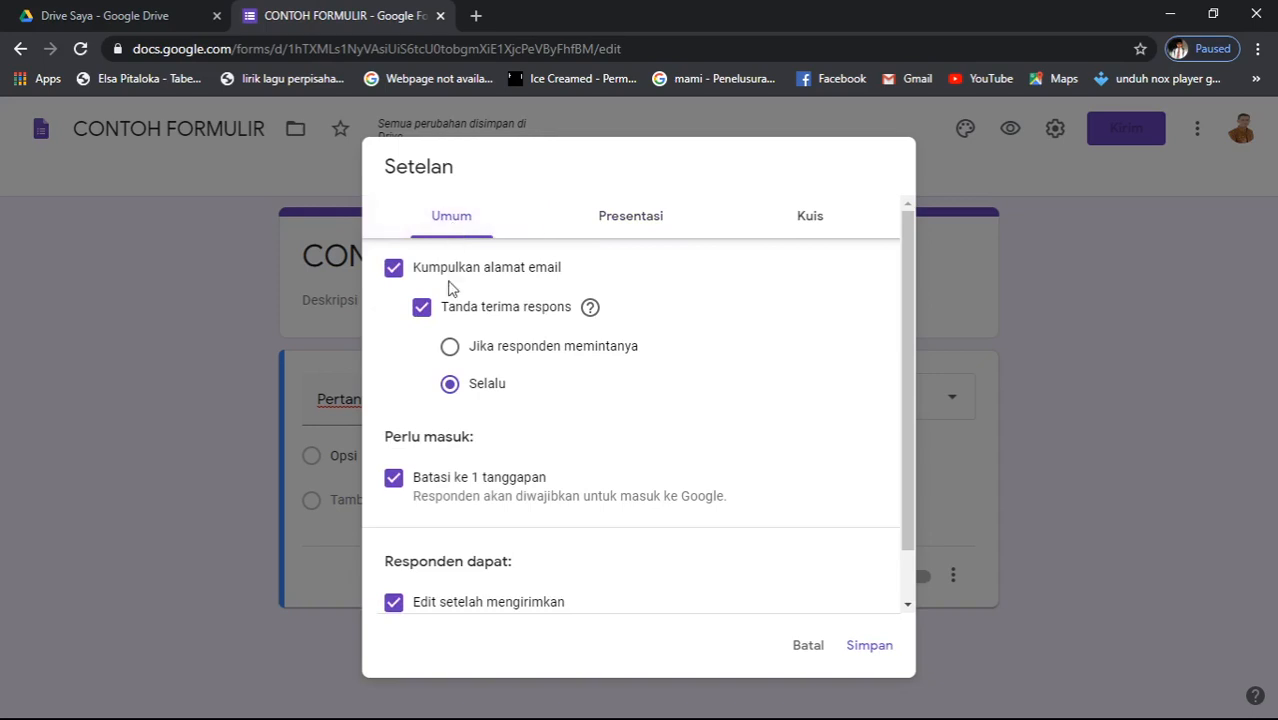
pyautogui.click(395, 481)
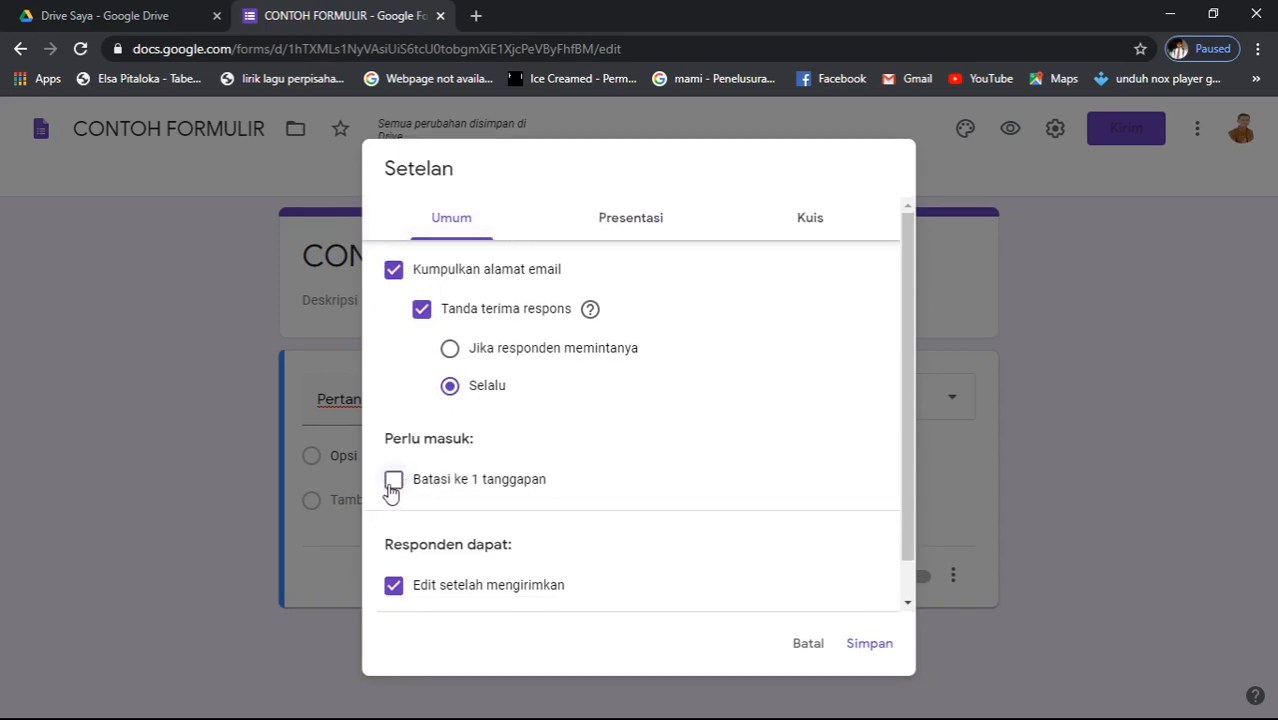
pyautogui.click(650, 222)
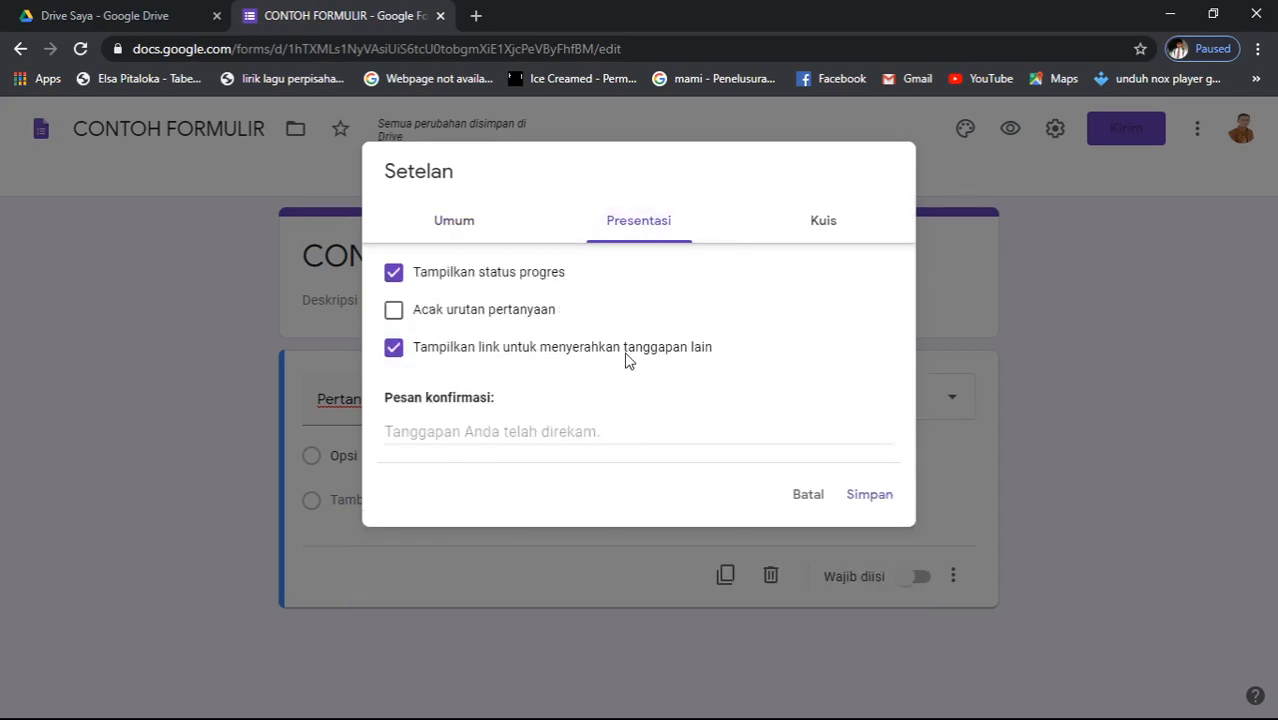
# - Re-tick Batasi ke 1 tanggapan, then check the Presentasi and Kuis sections
pyautogui.click(463, 227)
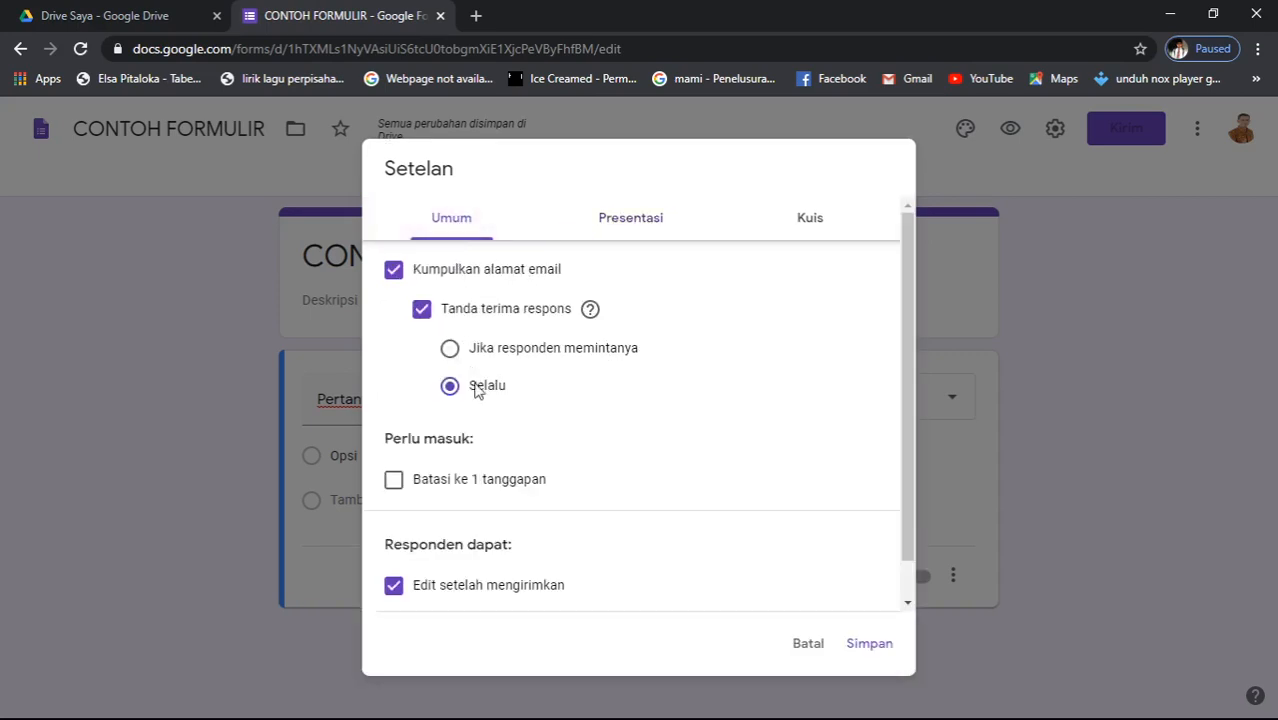
pyautogui.click(394, 482)
pyautogui.click(607, 226)
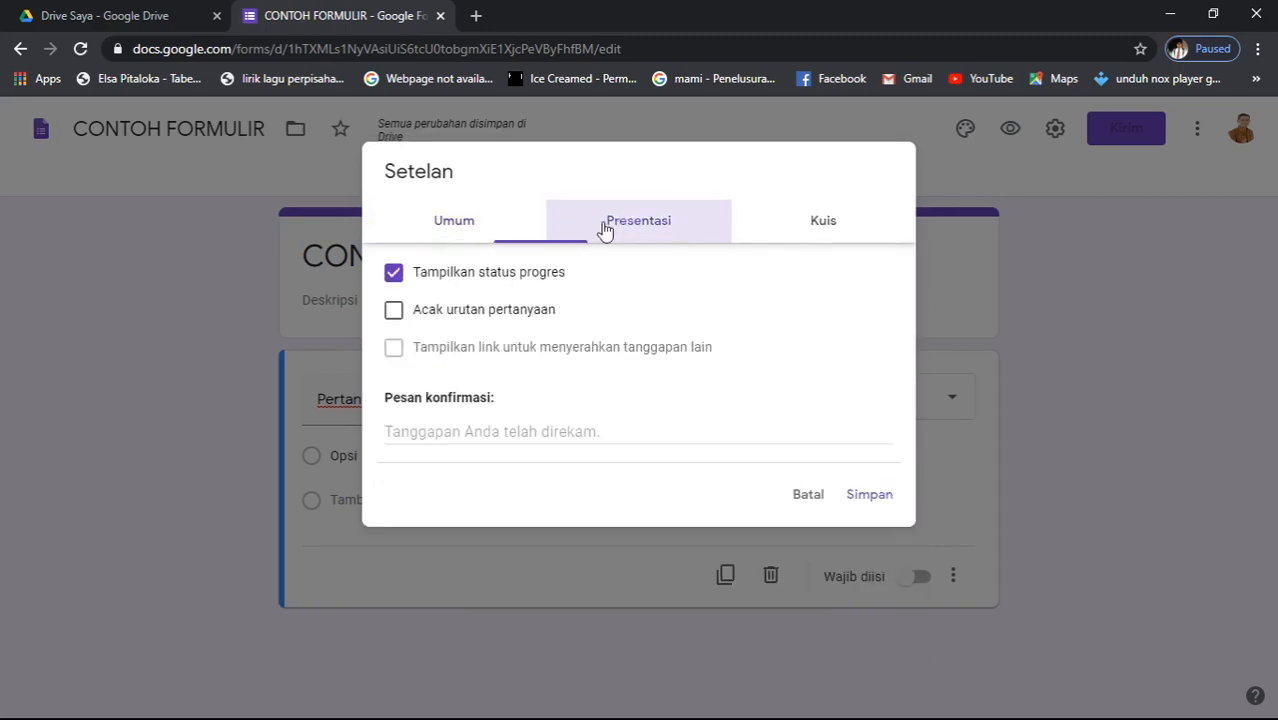
pyautogui.click(816, 222)
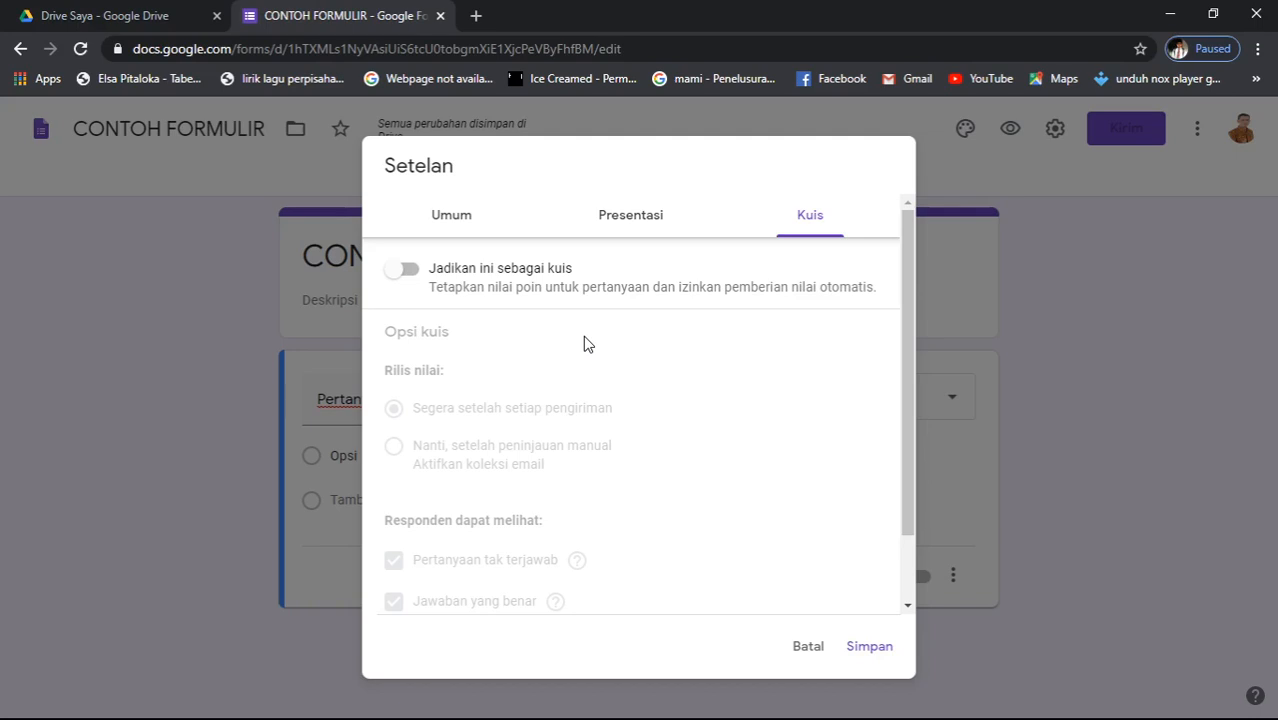
# - Switch on 'Jadikan ini sebagai kuis' with grades released immediately after submission
pyautogui.click(407, 270)
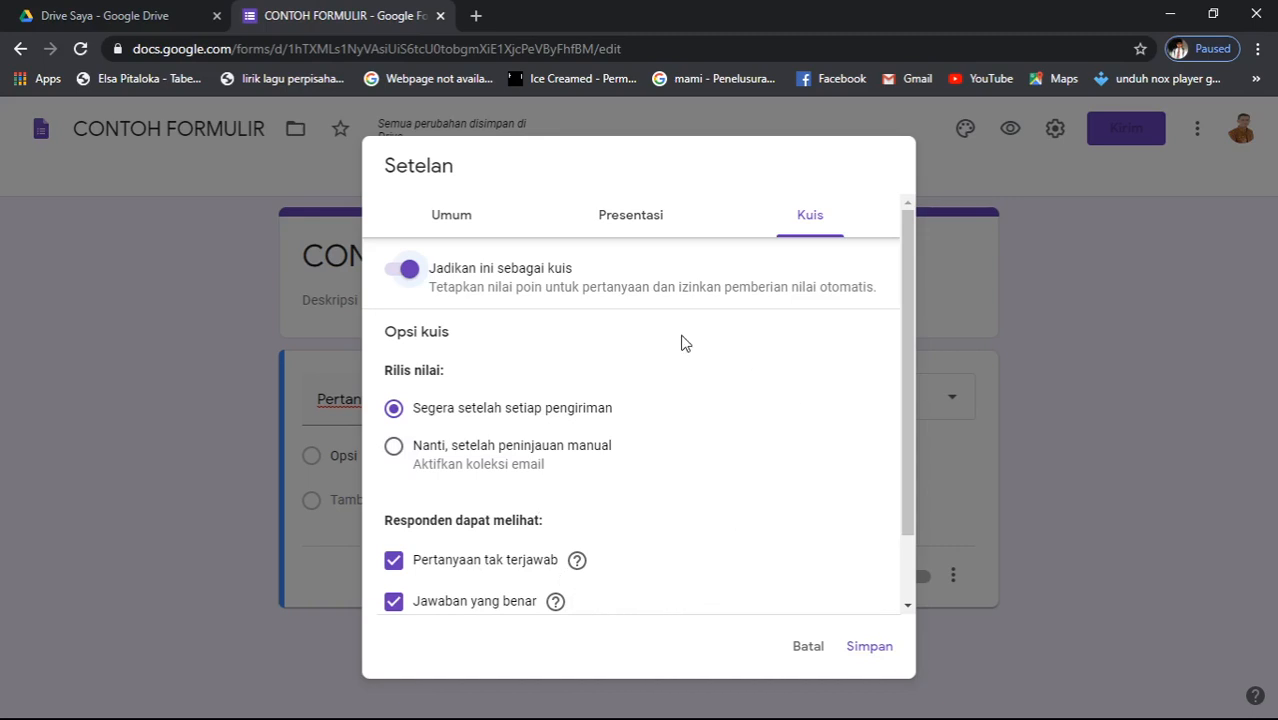
pyautogui.moveTo(908, 443); pyautogui.dragTo(921, 541)
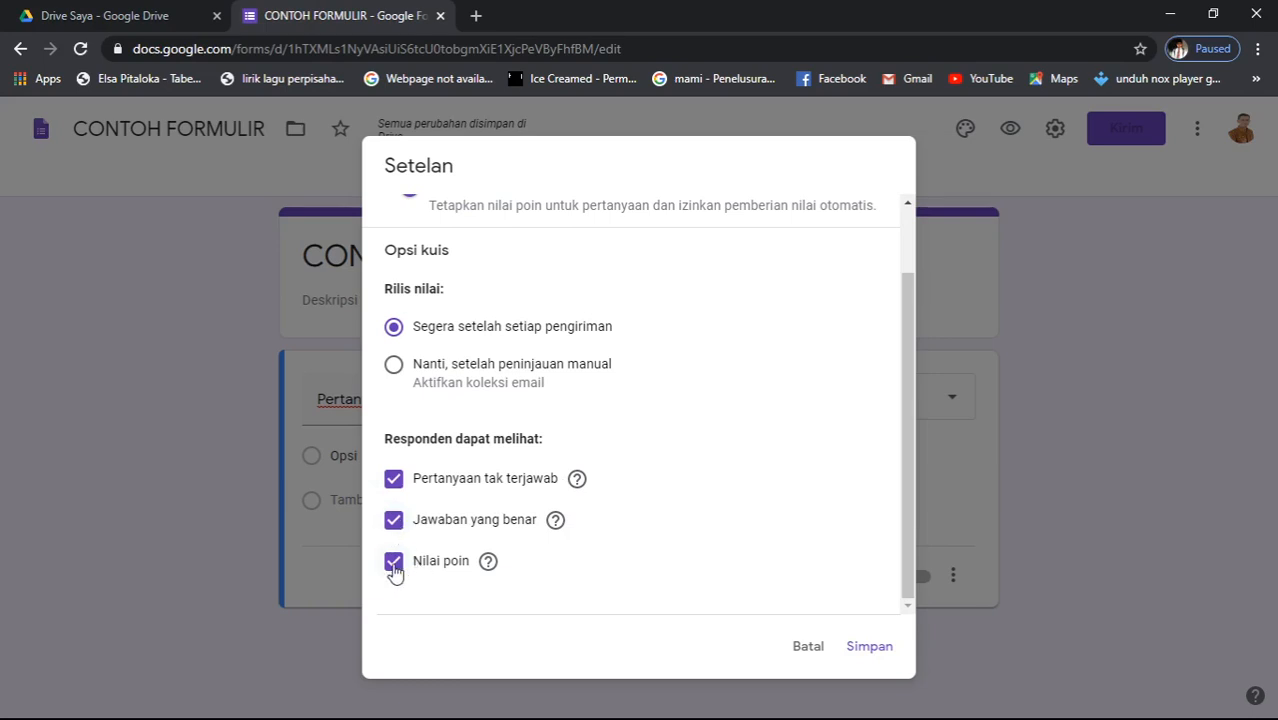
# - Untick the respondent options for missed questions, correct answers and point values
pyautogui.click(393, 479)
pyautogui.click(393, 520)
pyautogui.click(393, 561)
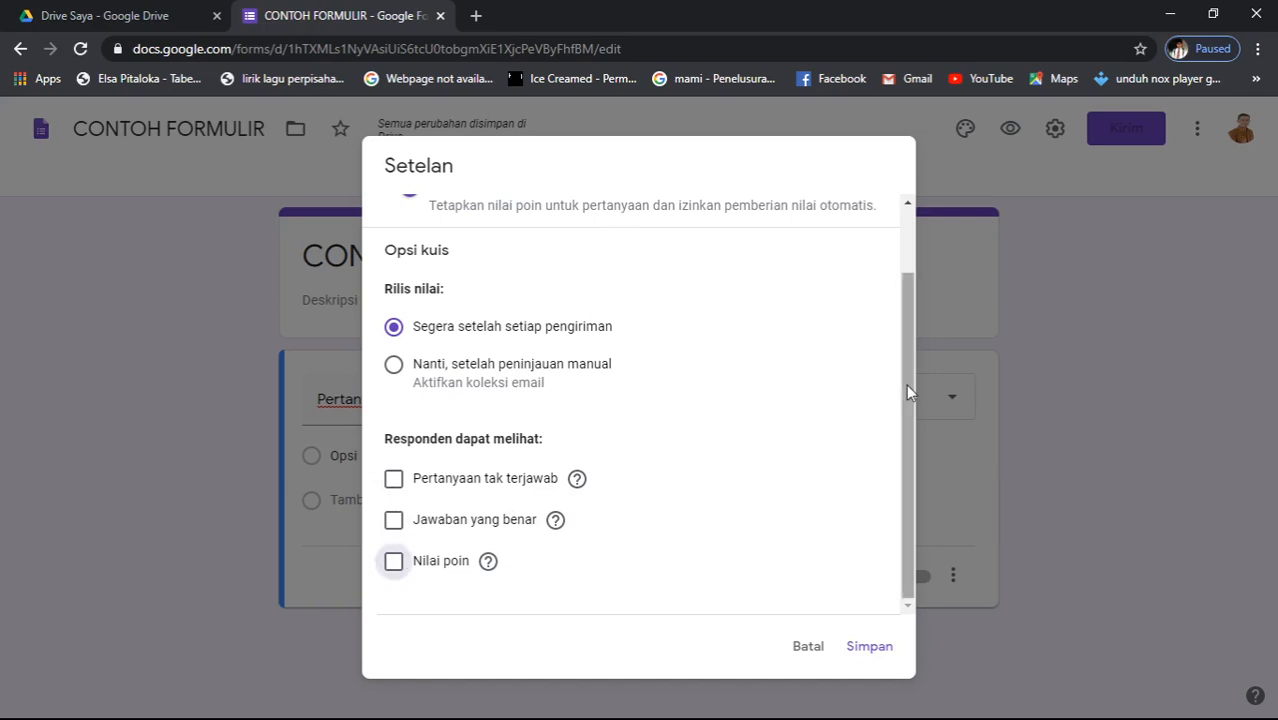
pyautogui.moveTo(907, 394); pyautogui.dragTo(910, 430)
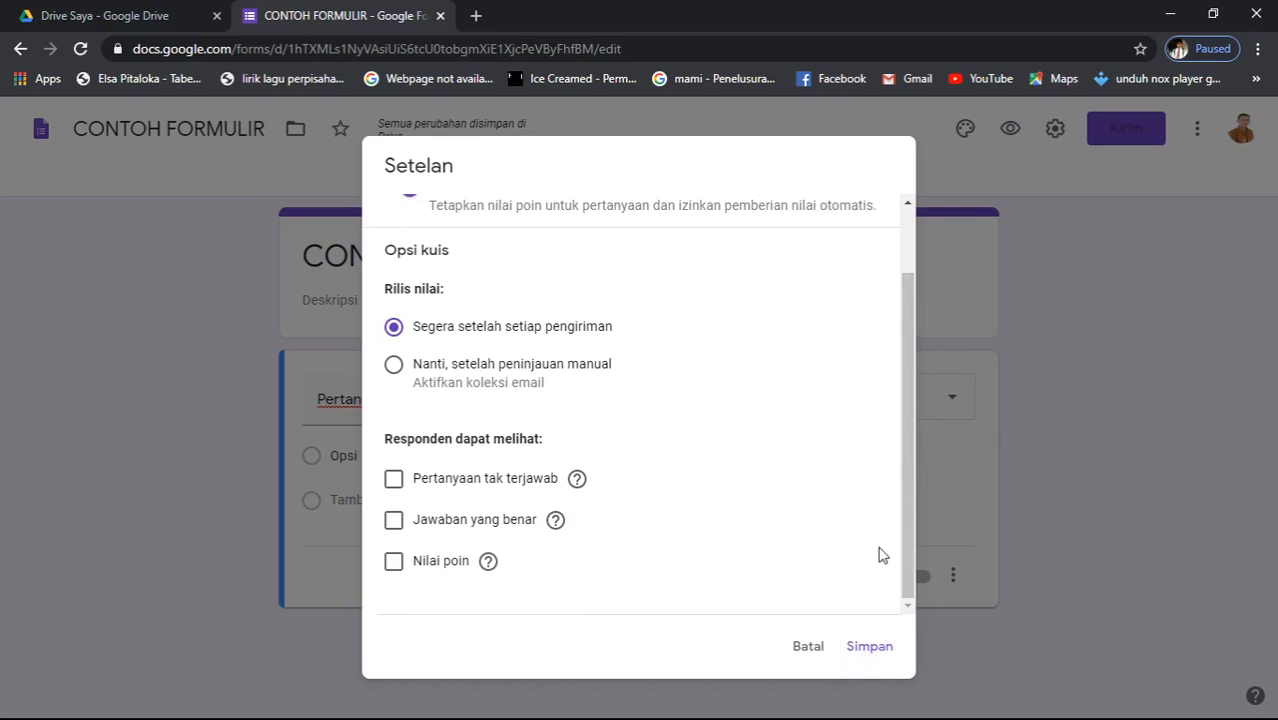
# - Switch the quiz off and save the settings with Simpan
pyautogui.moveTo(905, 412); pyautogui.dragTo(717, 273)
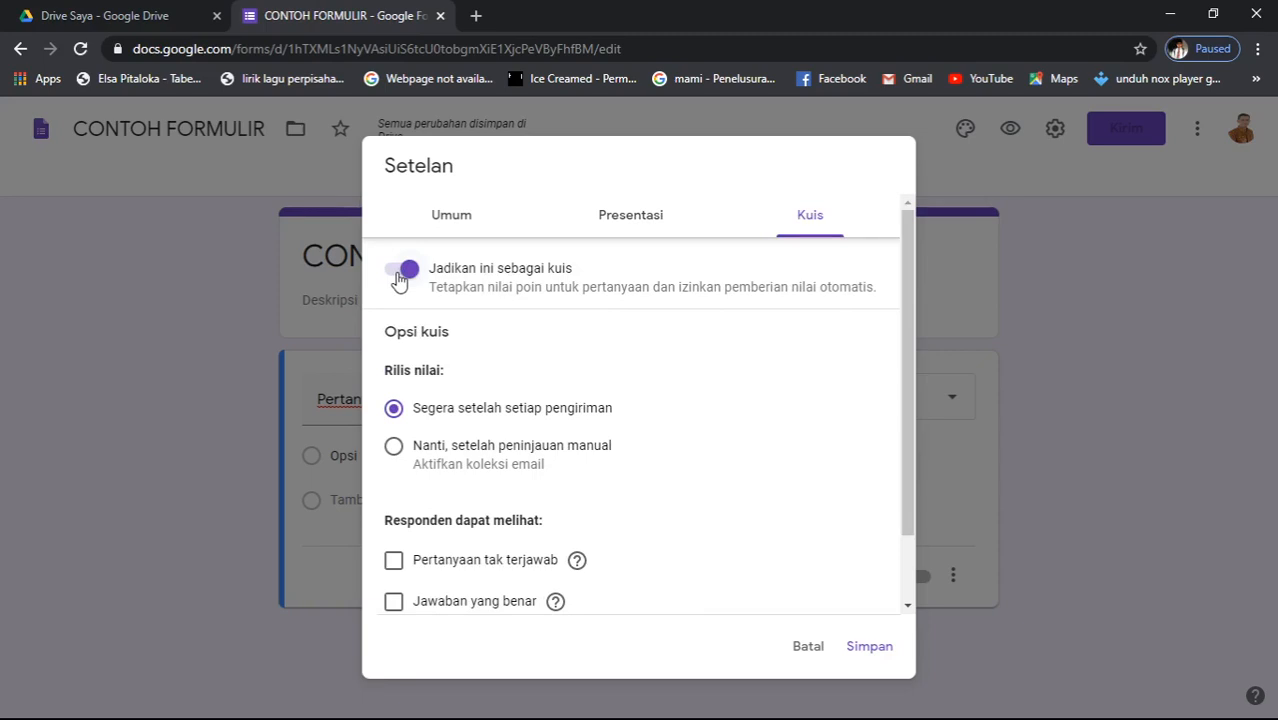
pyautogui.click(400, 272)
pyautogui.click(873, 646)
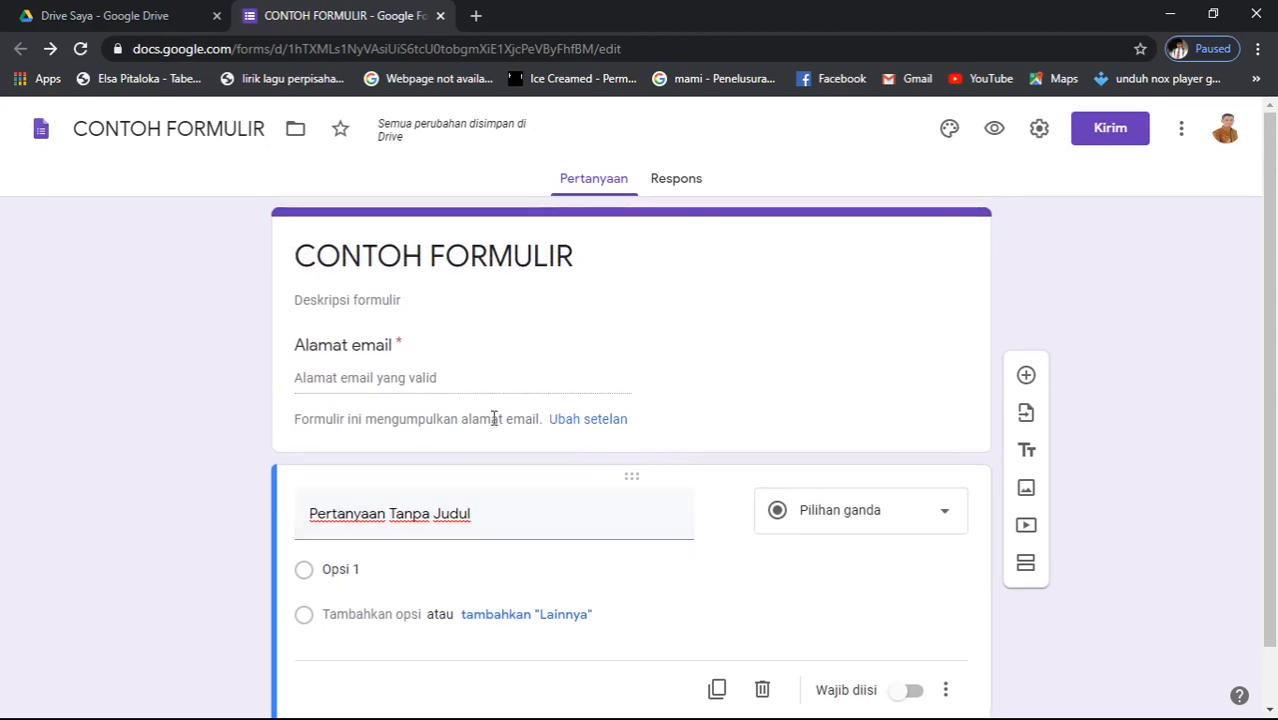
pyautogui.click(479, 376)
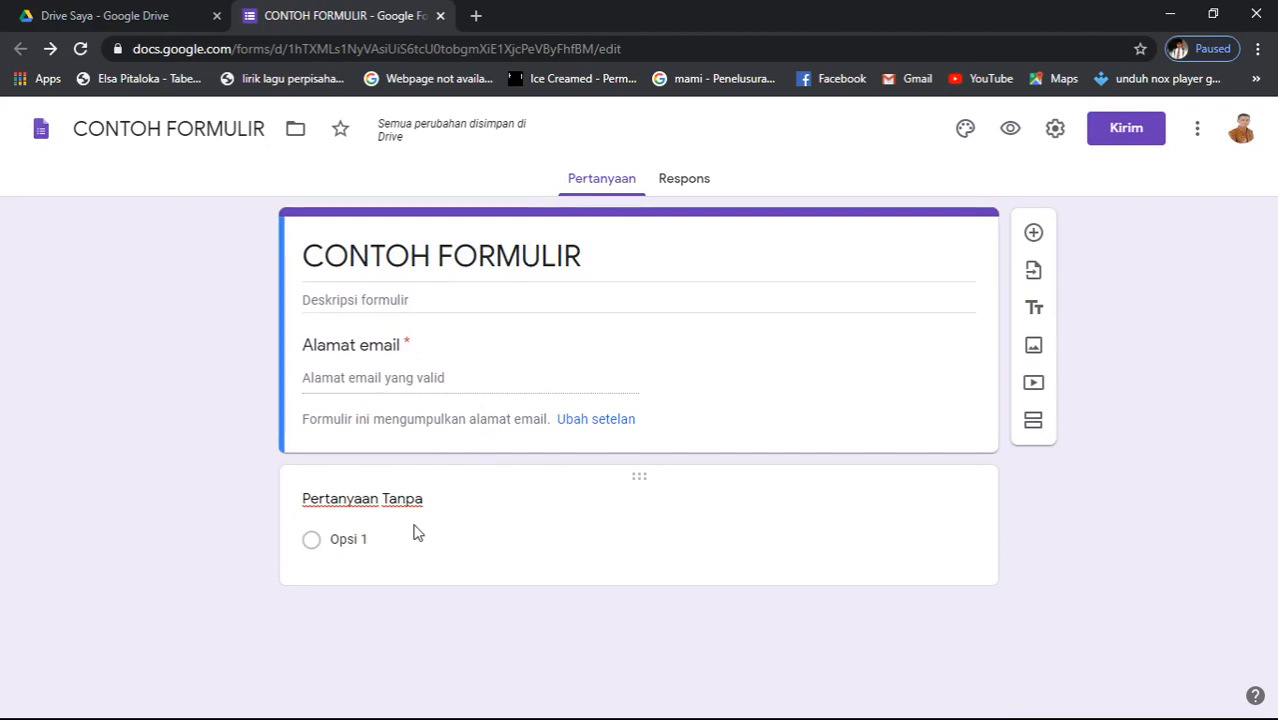
pyautogui.click(418, 533)
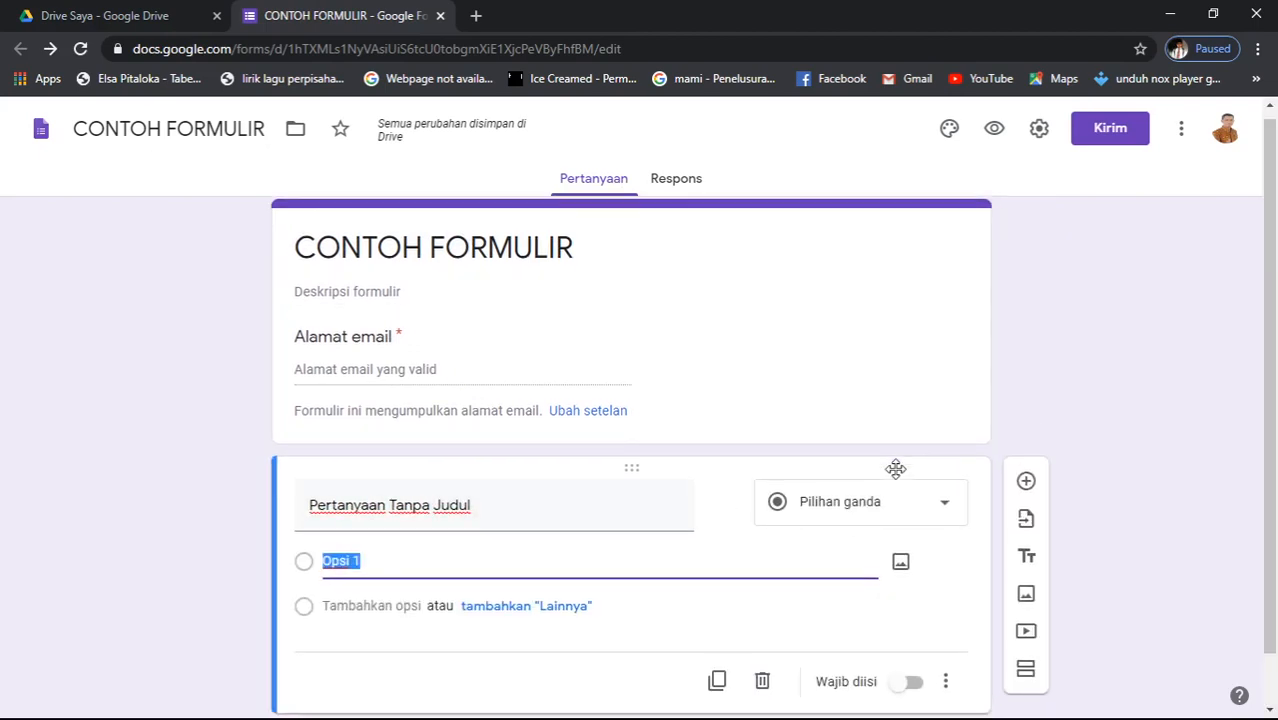
pyautogui.click(818, 405)
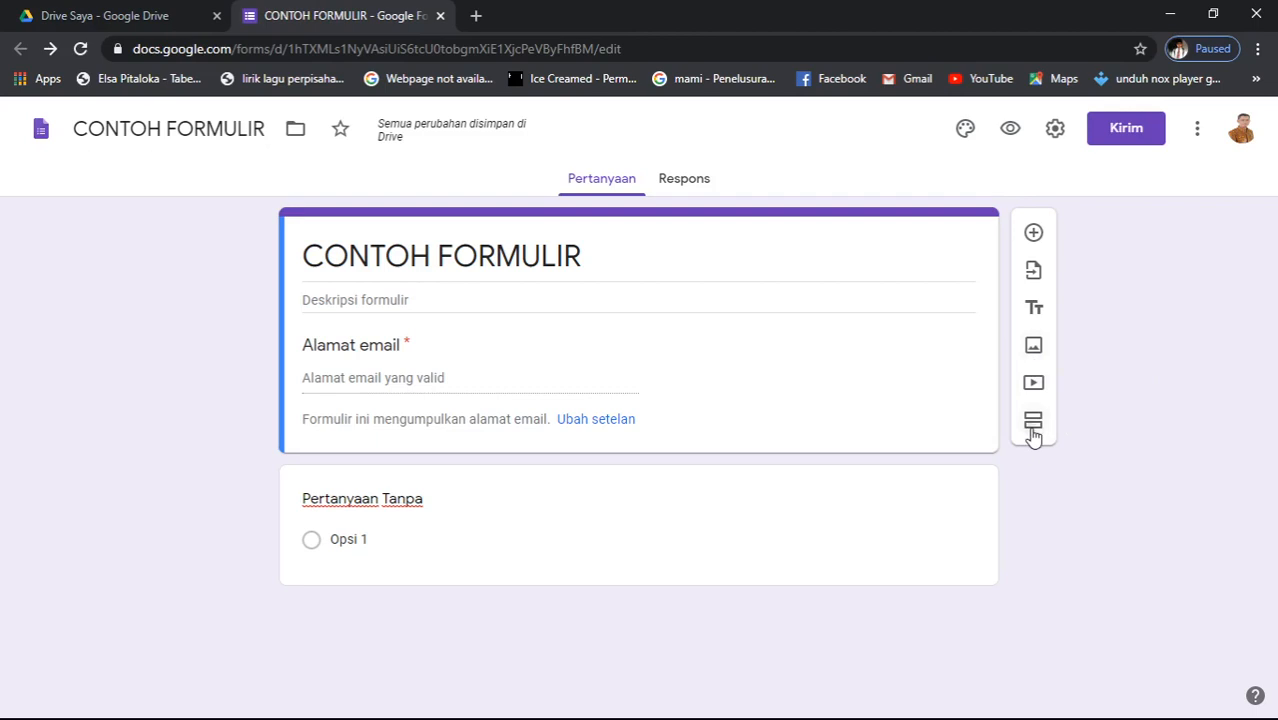
# - Add a new section after the first section of the form
pyautogui.click(1033, 432)
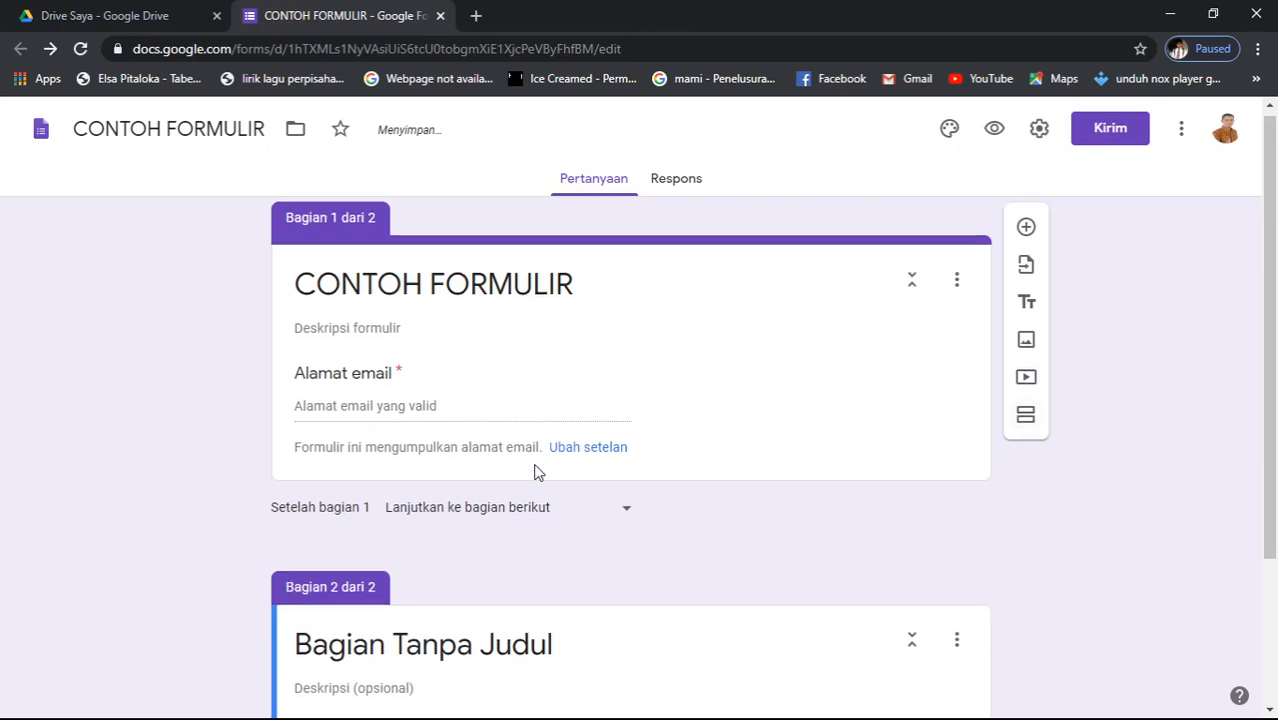
pyautogui.scroll(-2, 573, 474)
pyautogui.scroll(3, 613, 421)
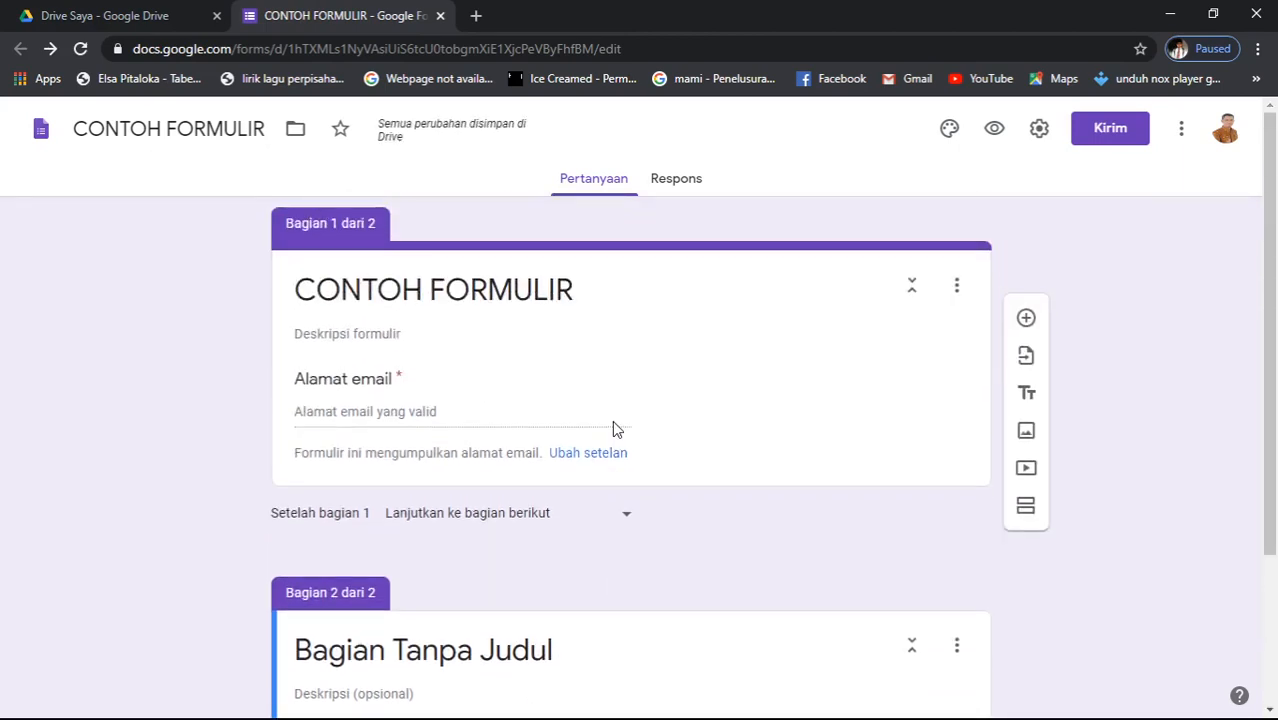
pyautogui.scroll(-2, 613, 421)
pyautogui.scroll(-1, 616, 428)
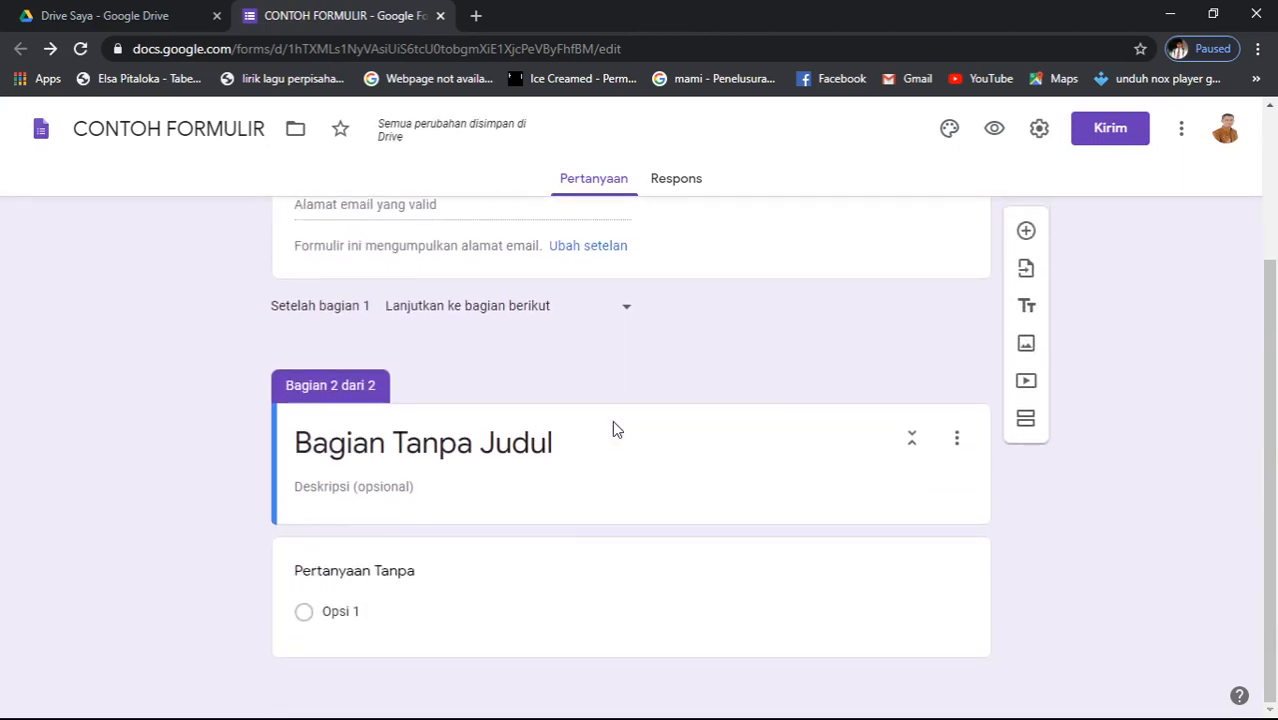
pyautogui.scroll(2, 616, 428)
pyautogui.scroll(-2, 616, 428)
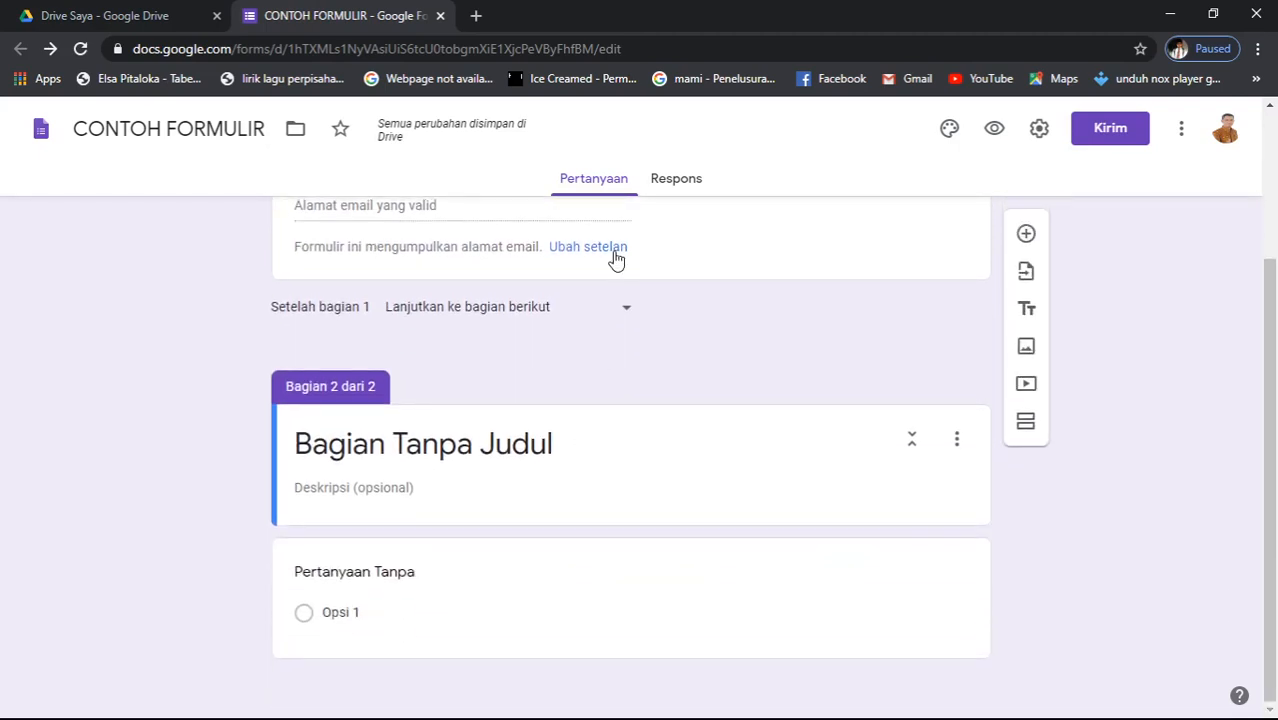
pyautogui.scroll(2, 590, 262)
pyautogui.scroll(-2, 741, 437)
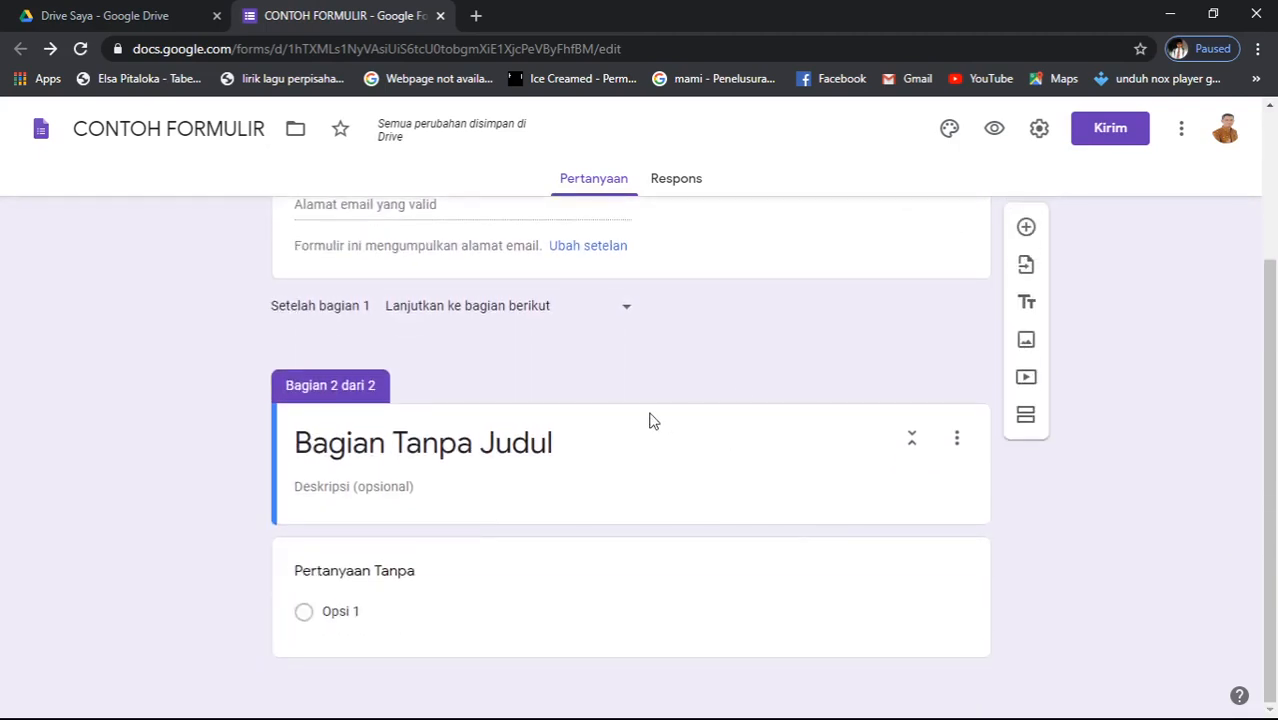
# - Title the new section 'Identitas Responden'
pyautogui.click(562, 448)
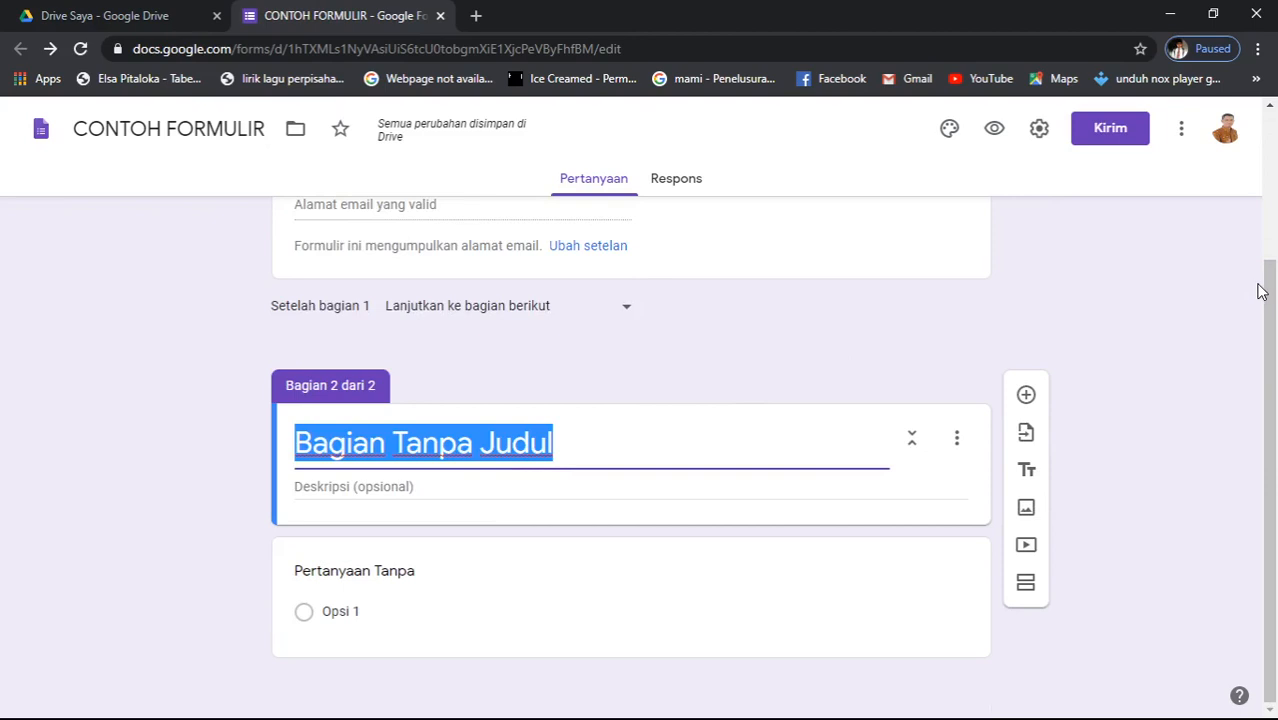
pyautogui.write('iDEN')
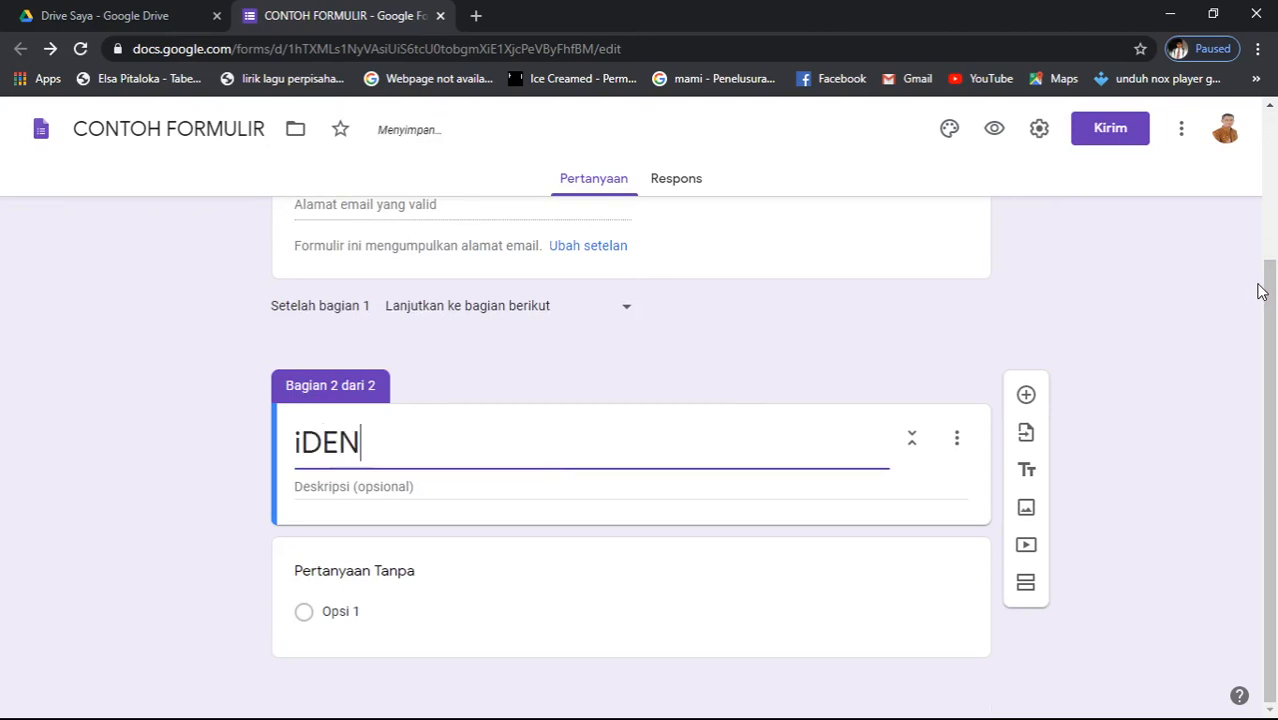
pyautogui.write('TITAS')
pyautogui.press('BackSpace')
pyautogui.press('BackSpace')
pyautogui.press('BackSpace')
pyautogui.press('BackSpace')
pyautogui.press('BackSpace')
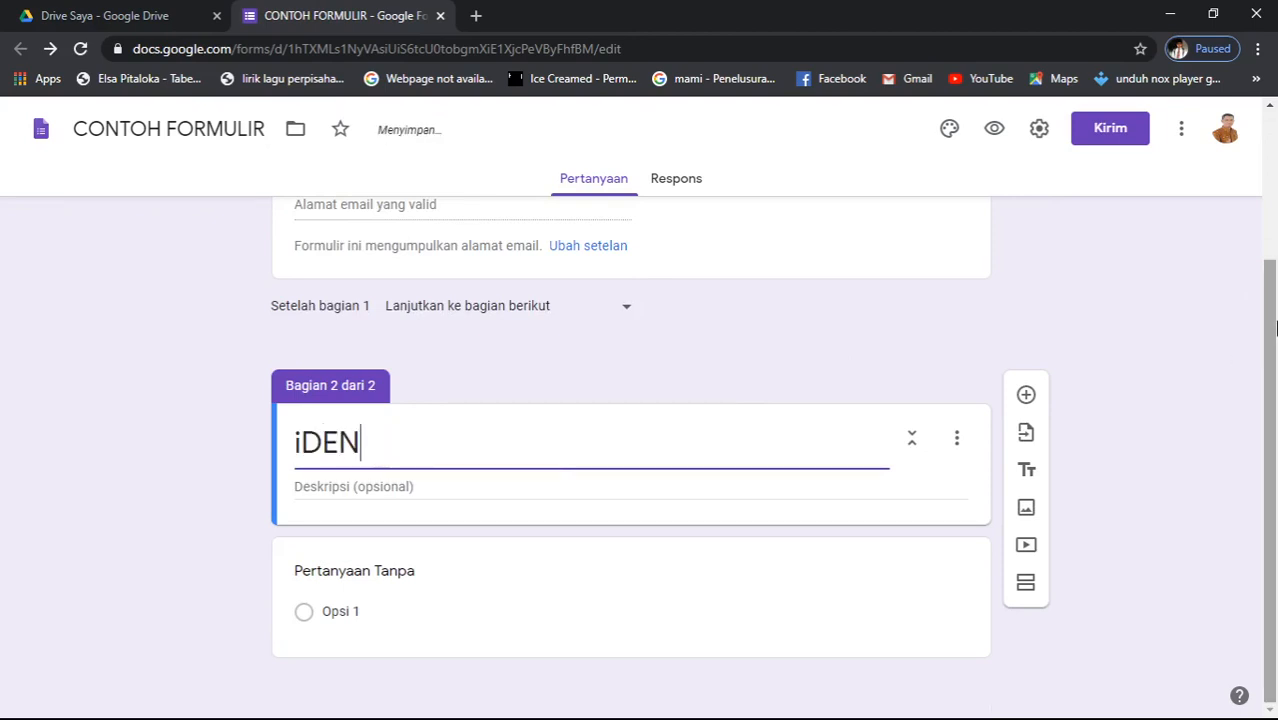
pyautogui.press('BackSpace')
pyautogui.press('BackSpace')
pyautogui.press('BackSpace')
pyautogui.press('BackSpace')
pyautogui.write('i')
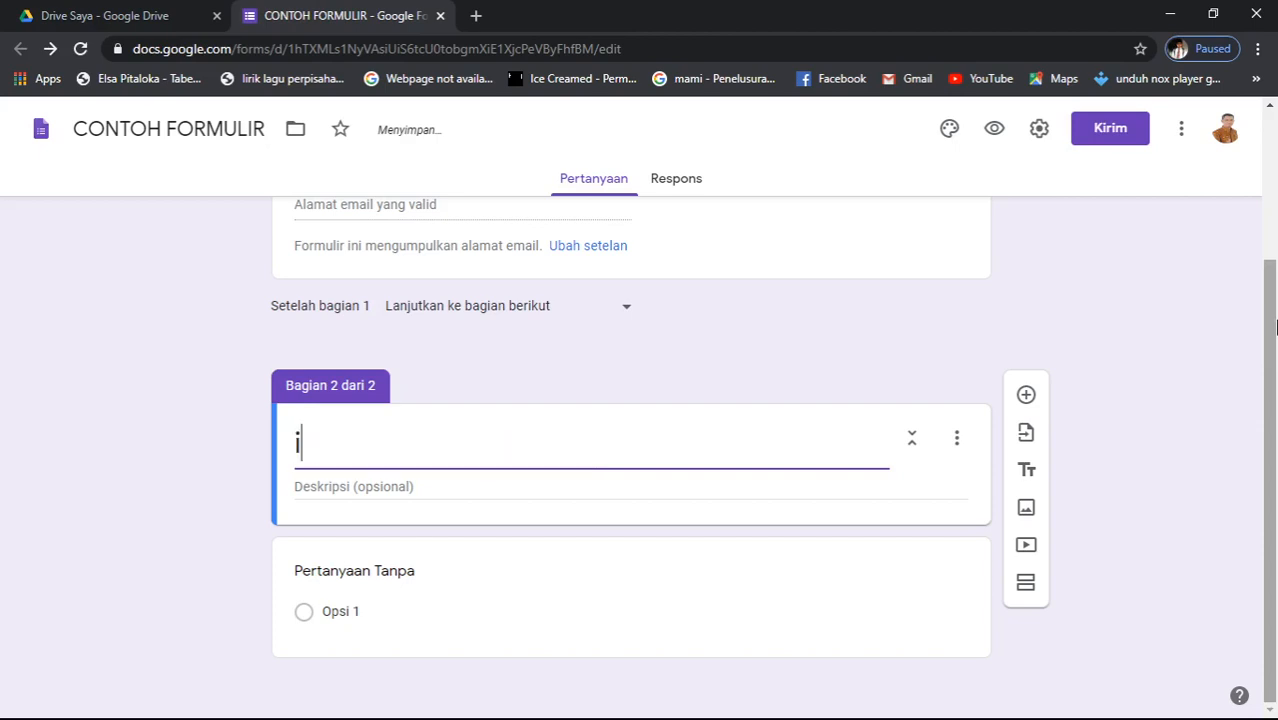
pyautogui.press('BackSpace')
pyautogui.write('Identi')
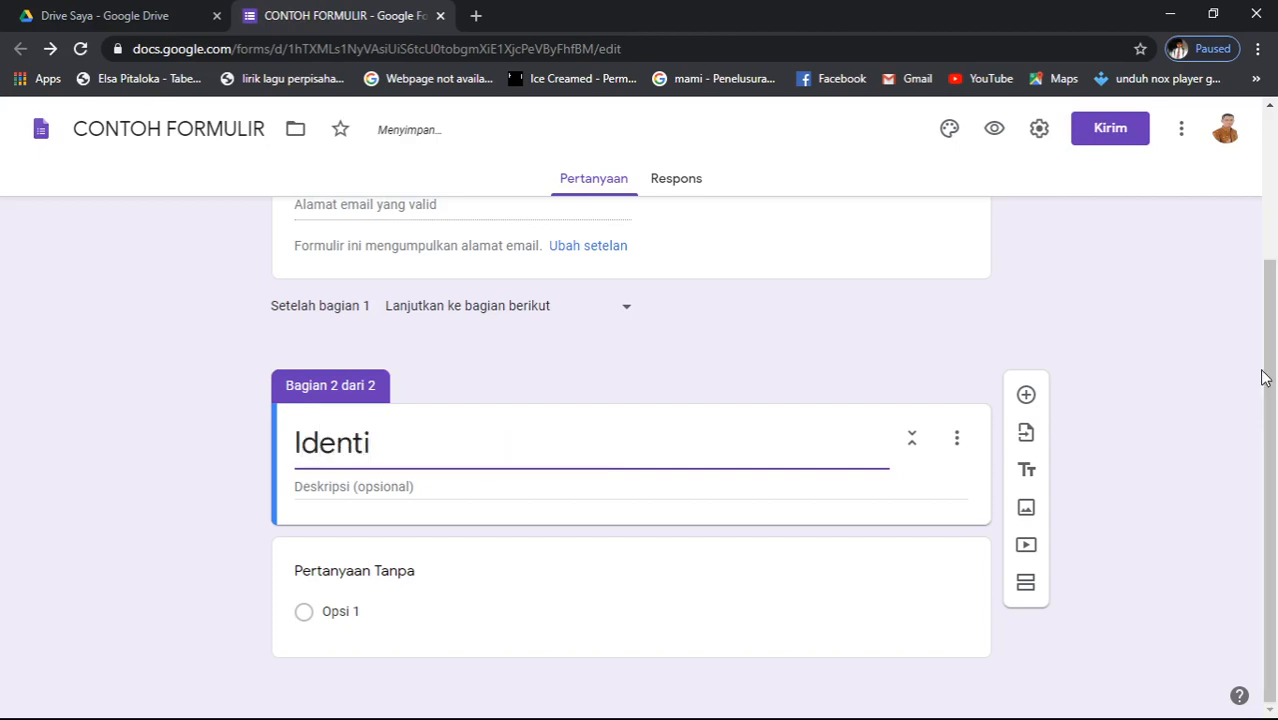
pyautogui.write('tas Res')
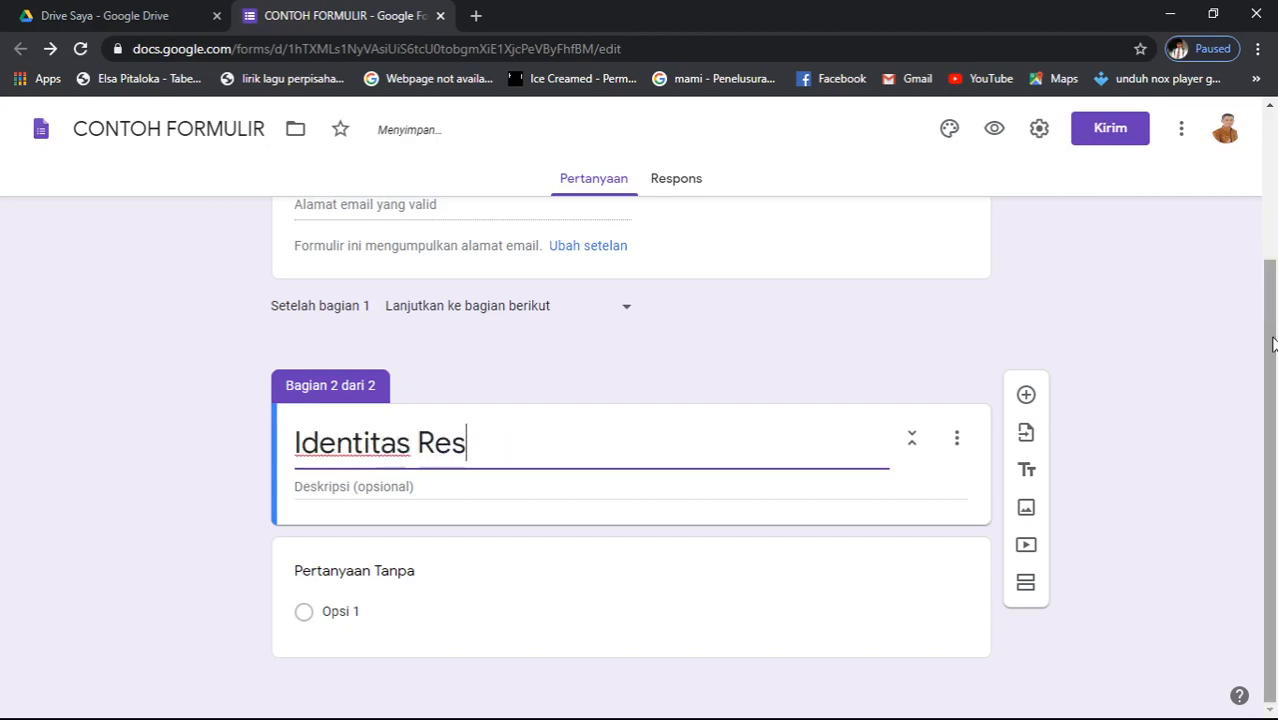
pyautogui.write('ponden')
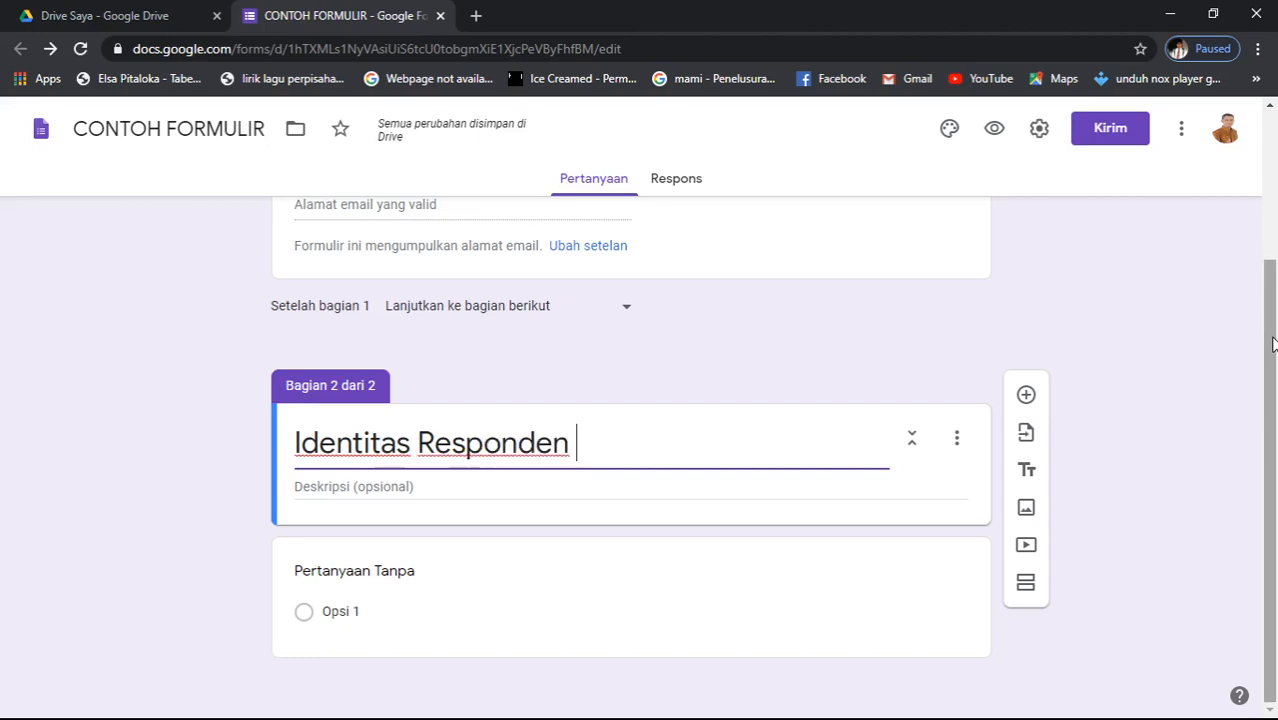
pyautogui.click(377, 602)
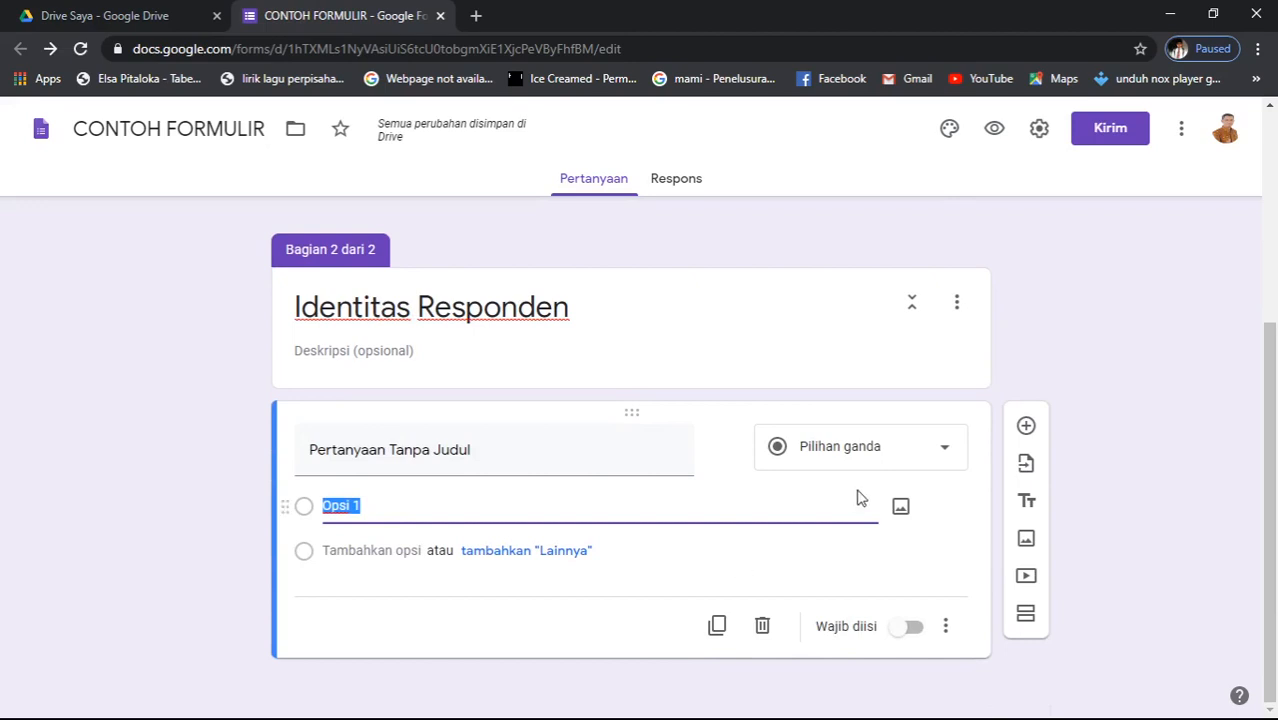
# - Make the section's question a short-answer question titled 'Nama Lengkap'
pyautogui.click(944, 451)
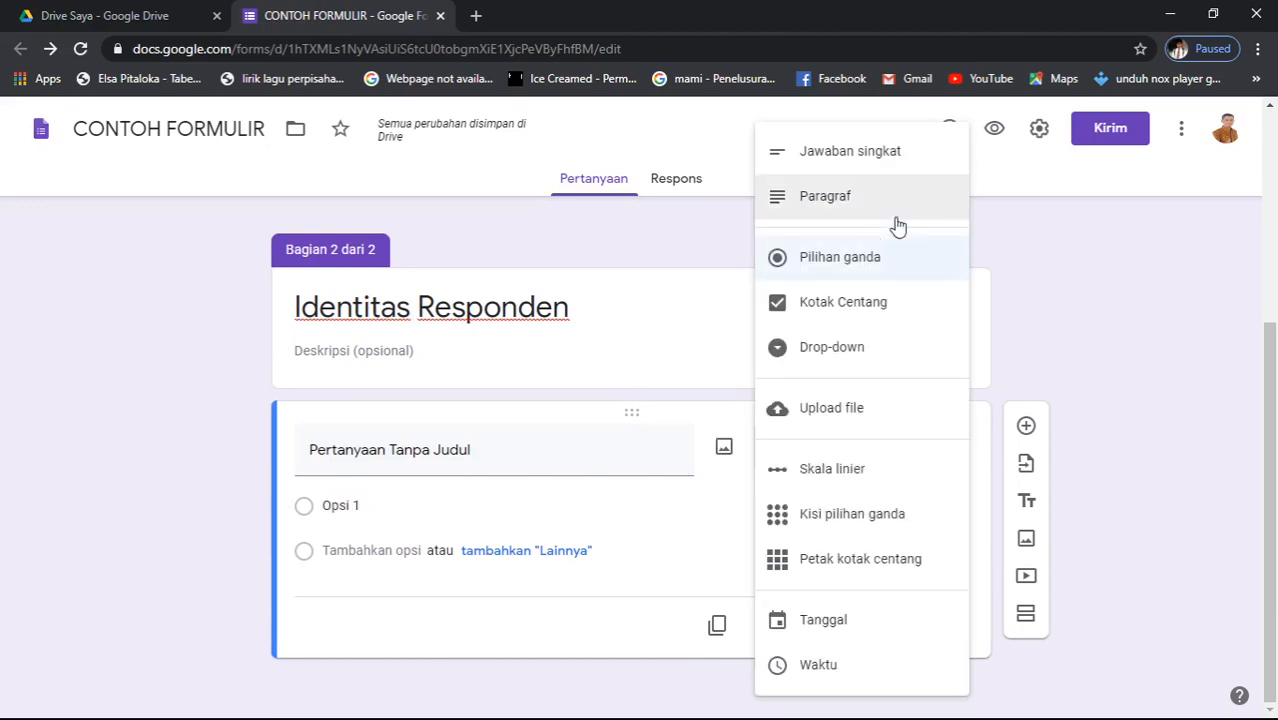
pyautogui.click(902, 170)
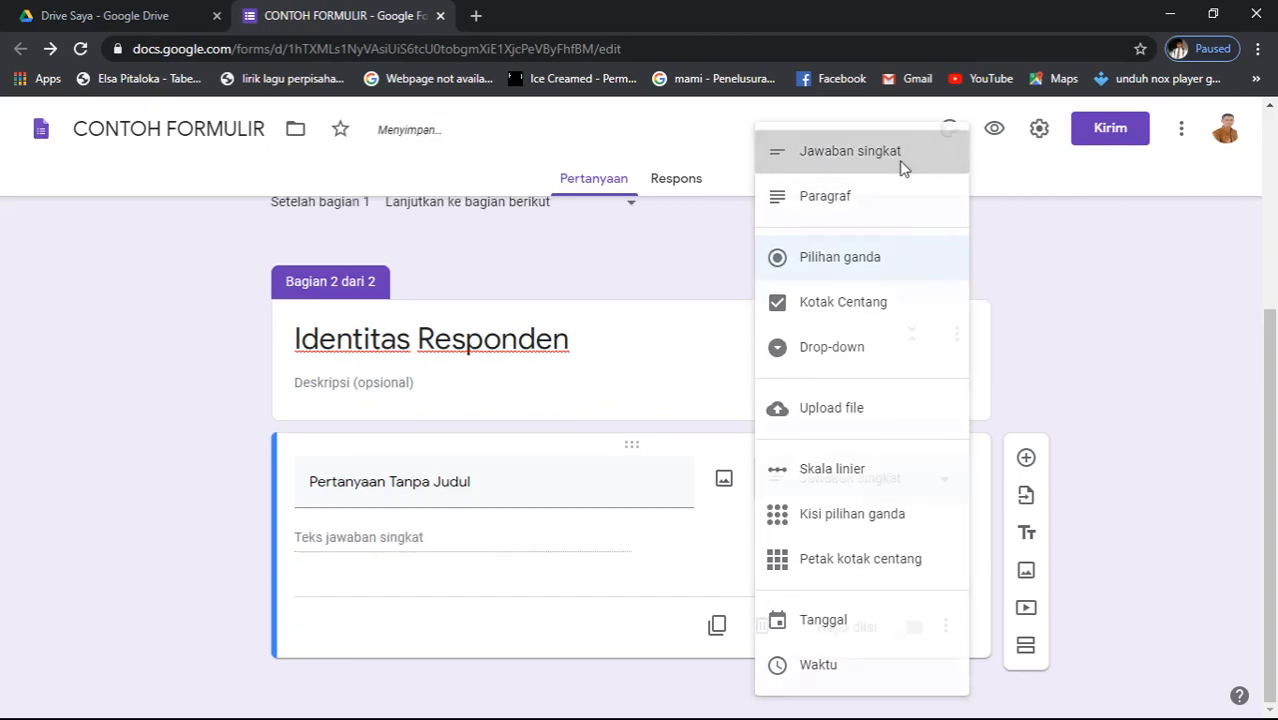
pyautogui.click(516, 495)
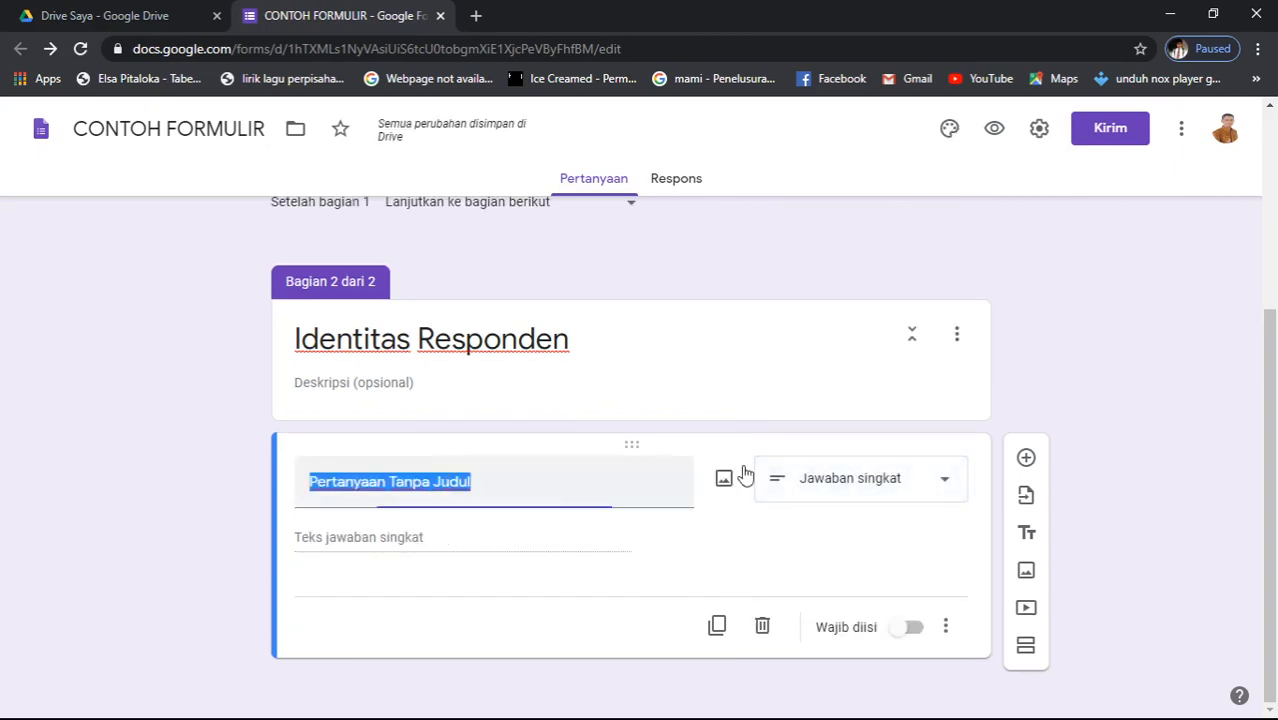
pyautogui.write('n')
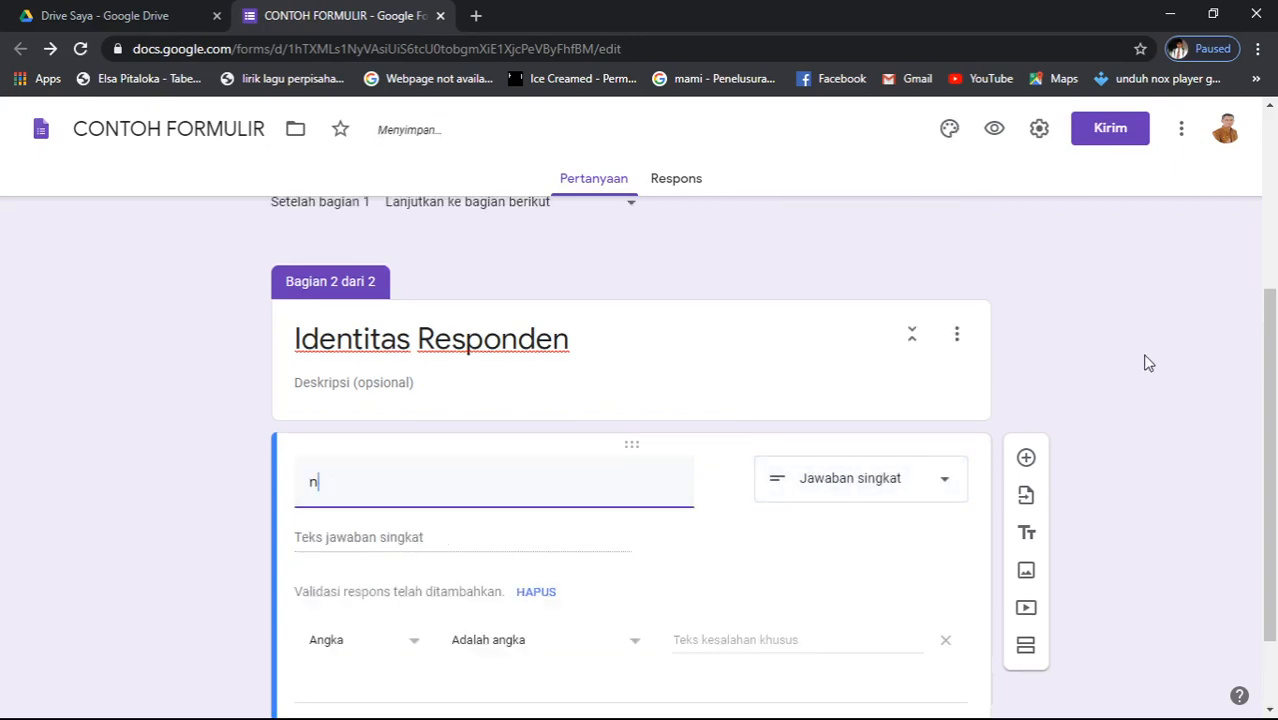
pyautogui.write('Nama')
pyautogui.press('BackSpace')
pyautogui.press('BackSpace')
pyautogui.press('BackSpace')
pyautogui.press('BackSpace')
pyautogui.press('BackSpace')
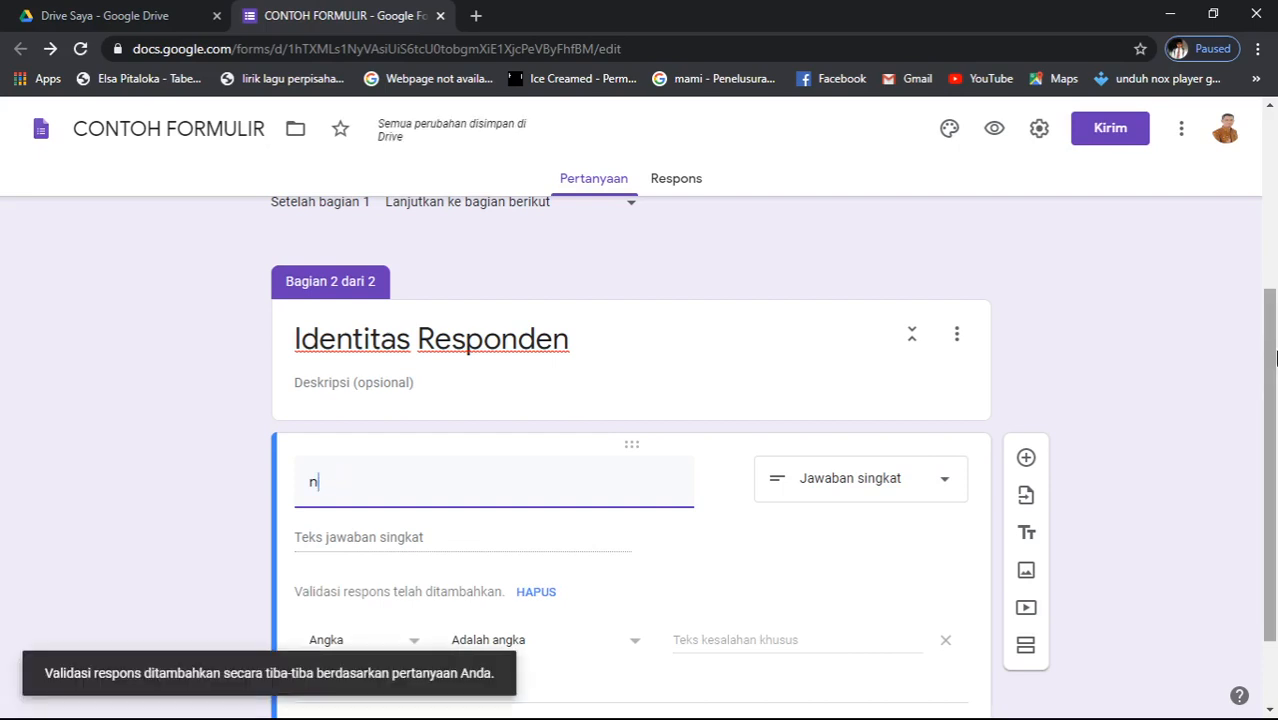
pyautogui.write('Nama')
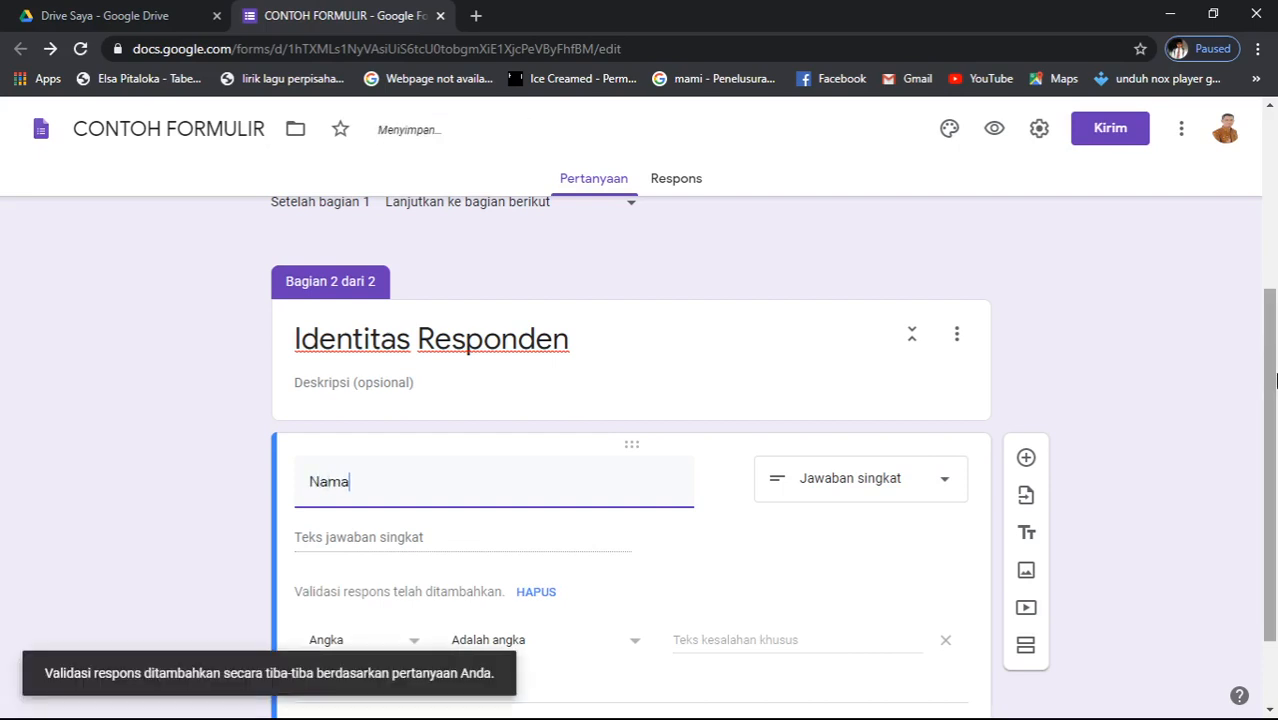
pyautogui.write('Lengk')
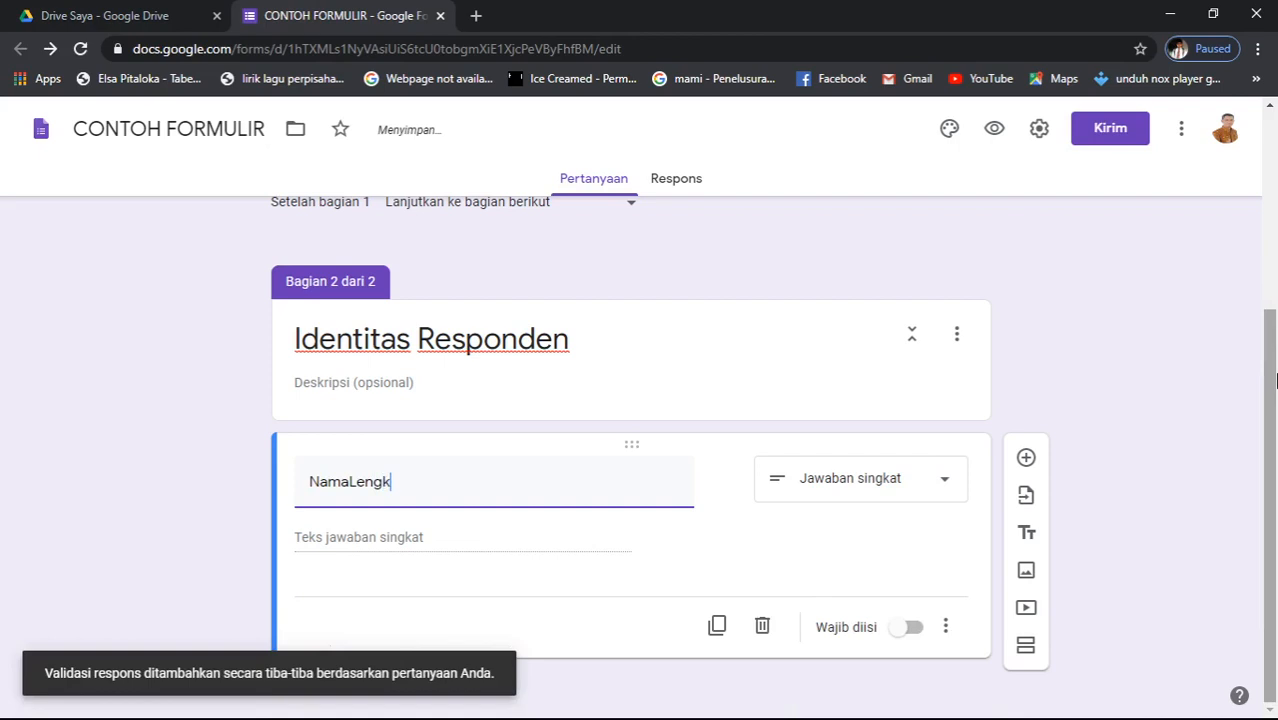
pyautogui.press('BackSpace')
pyautogui.press('BackSpace')
pyautogui.press('BackSpace')
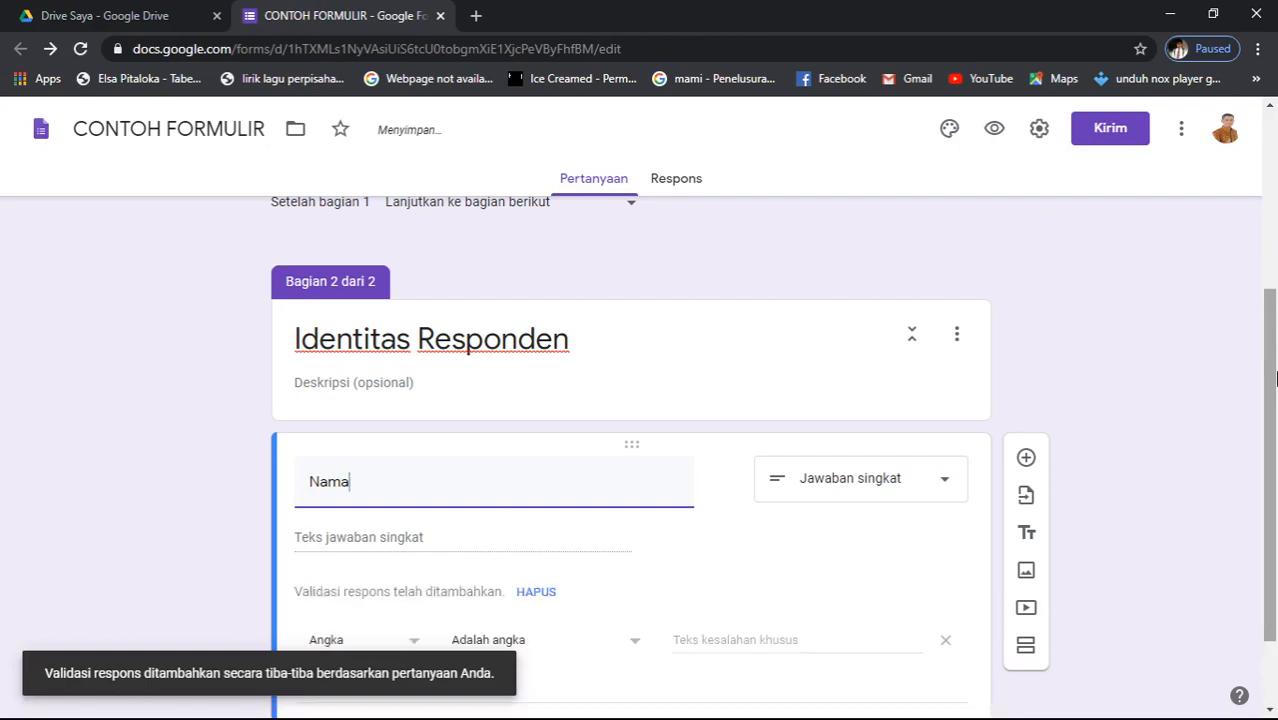
pyautogui.write('Leng')
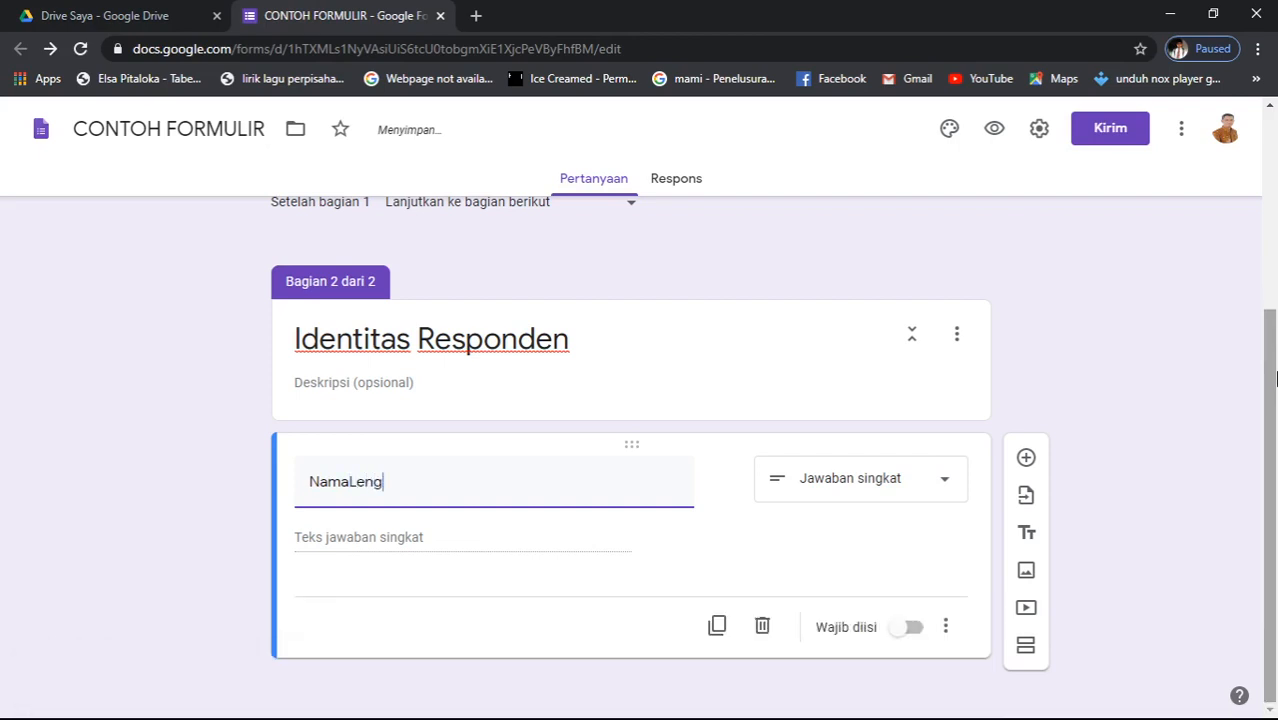
pyautogui.press('BackSpace')
pyautogui.press('BackSpace')
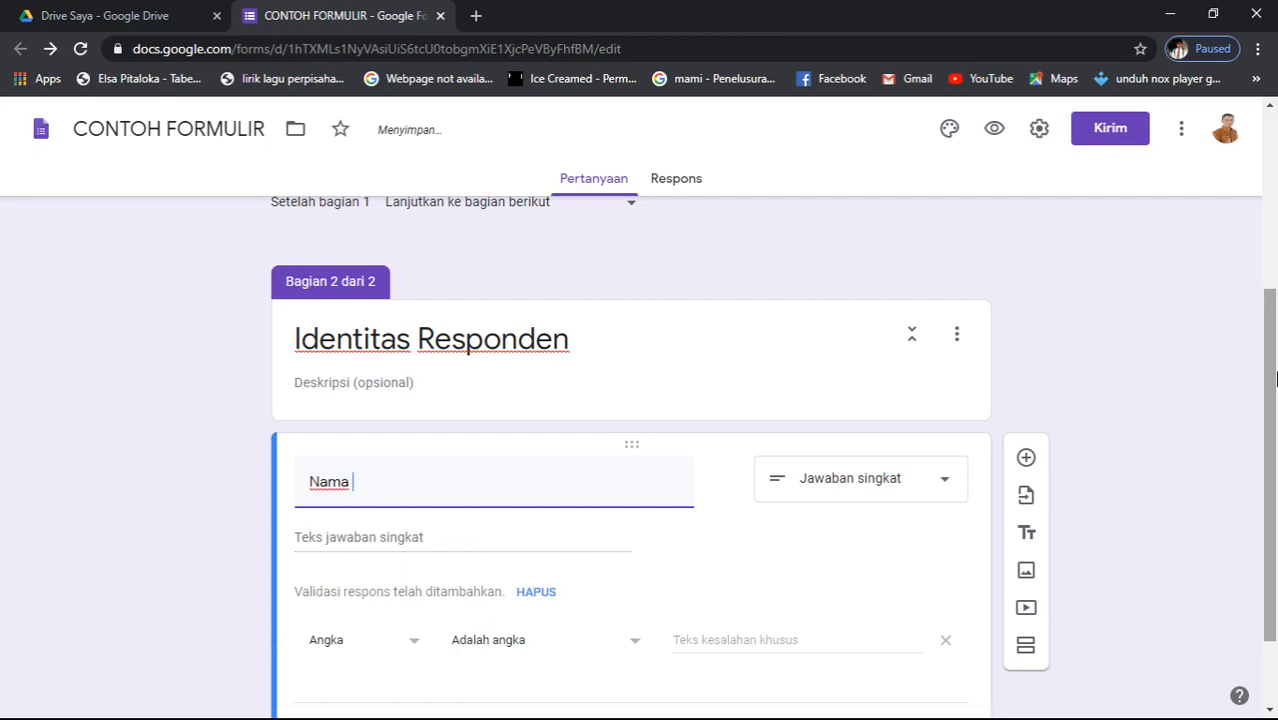
pyautogui.write('Lengka')
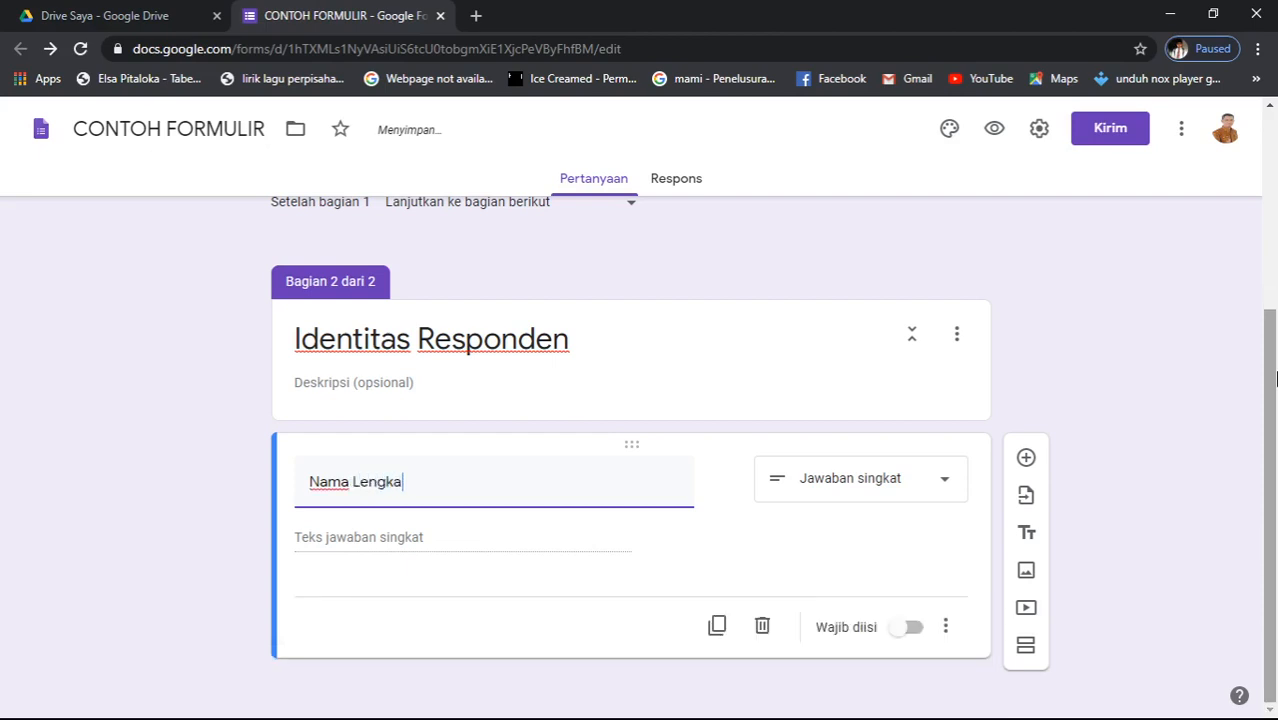
pyautogui.write('p')
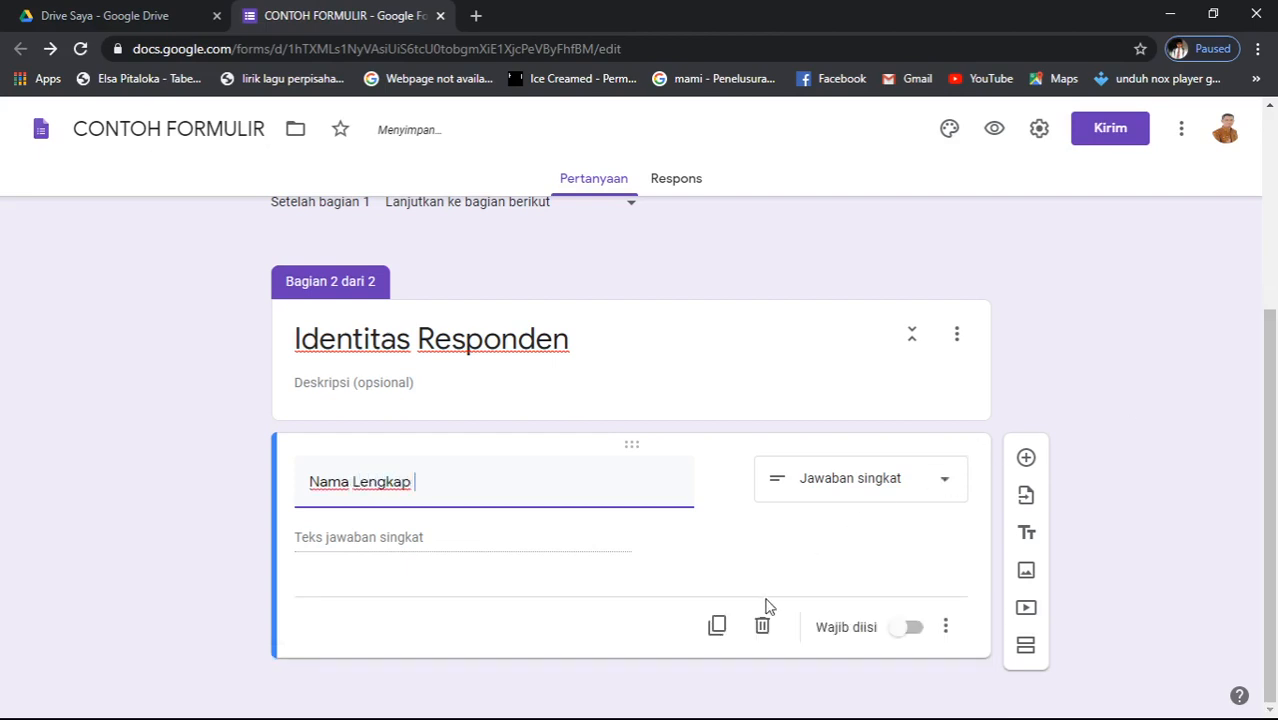
pyautogui.scroll(3, 850, 482)
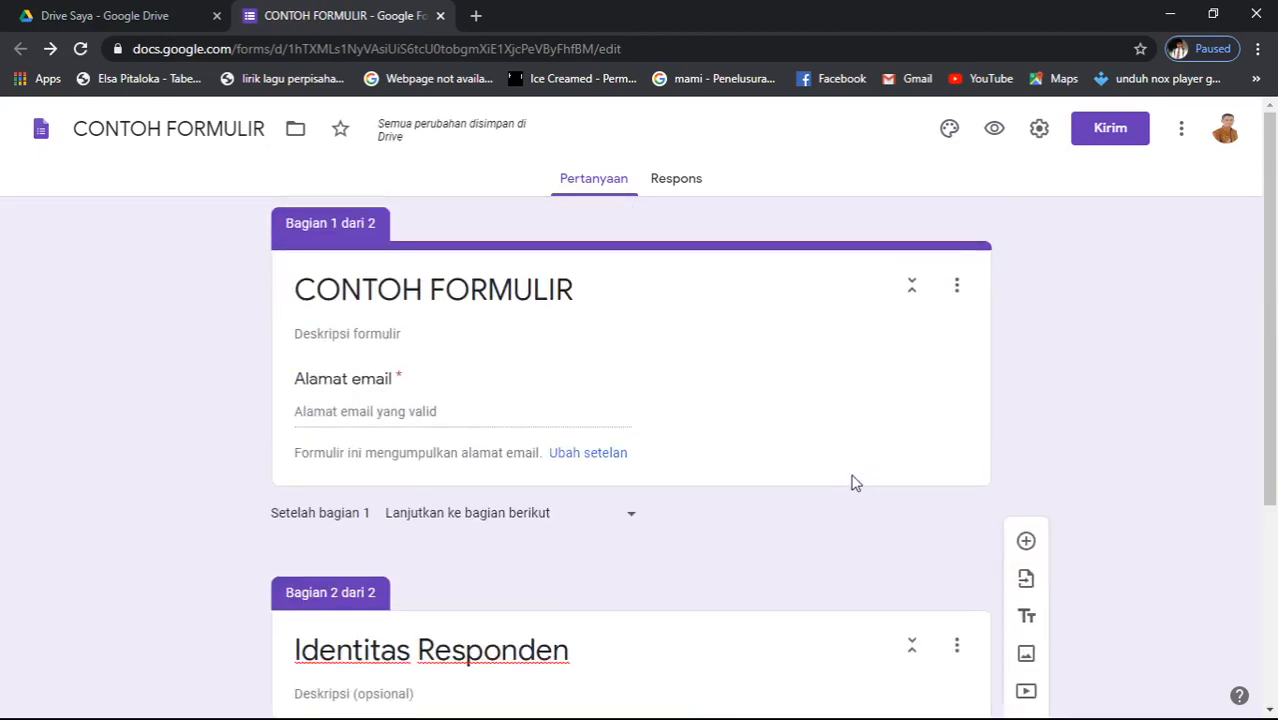
pyautogui.scroll(-3, 850, 482)
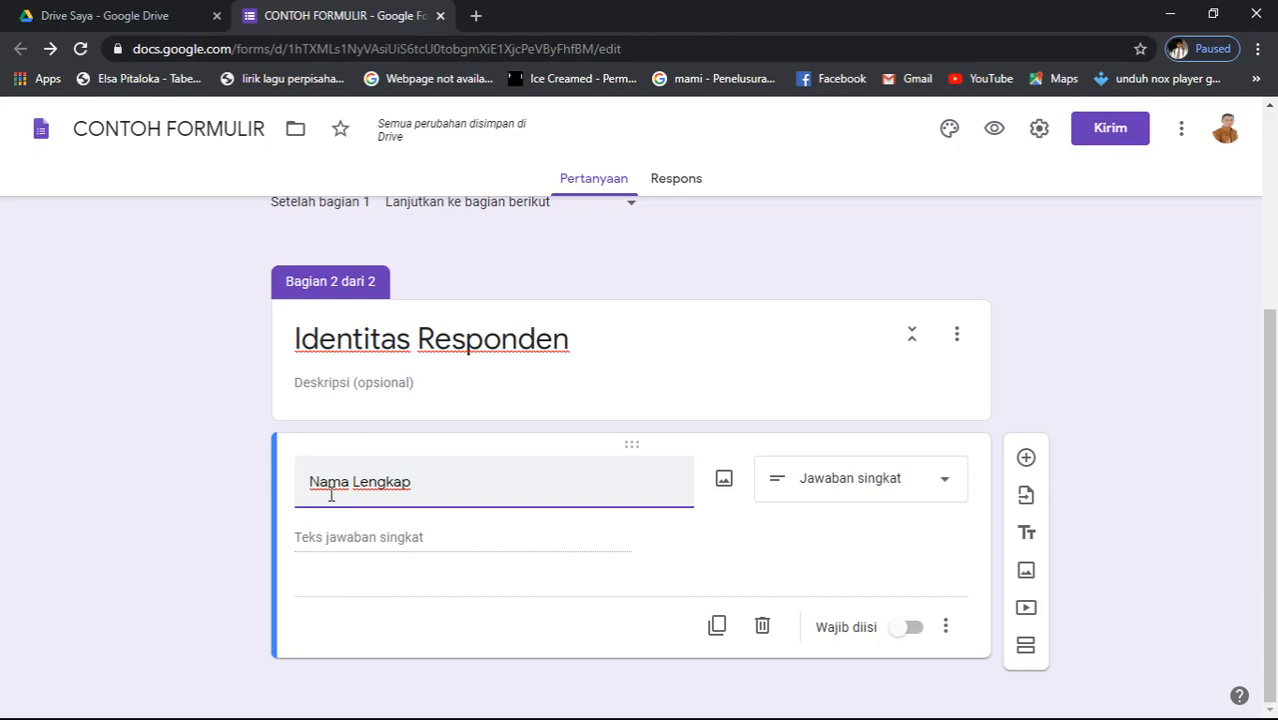
# - Mark Nama Lengkap required and describe it as 'Isikan dengan nama sesuai dengan Akta kelahiran'
pyautogui.click(911, 632)
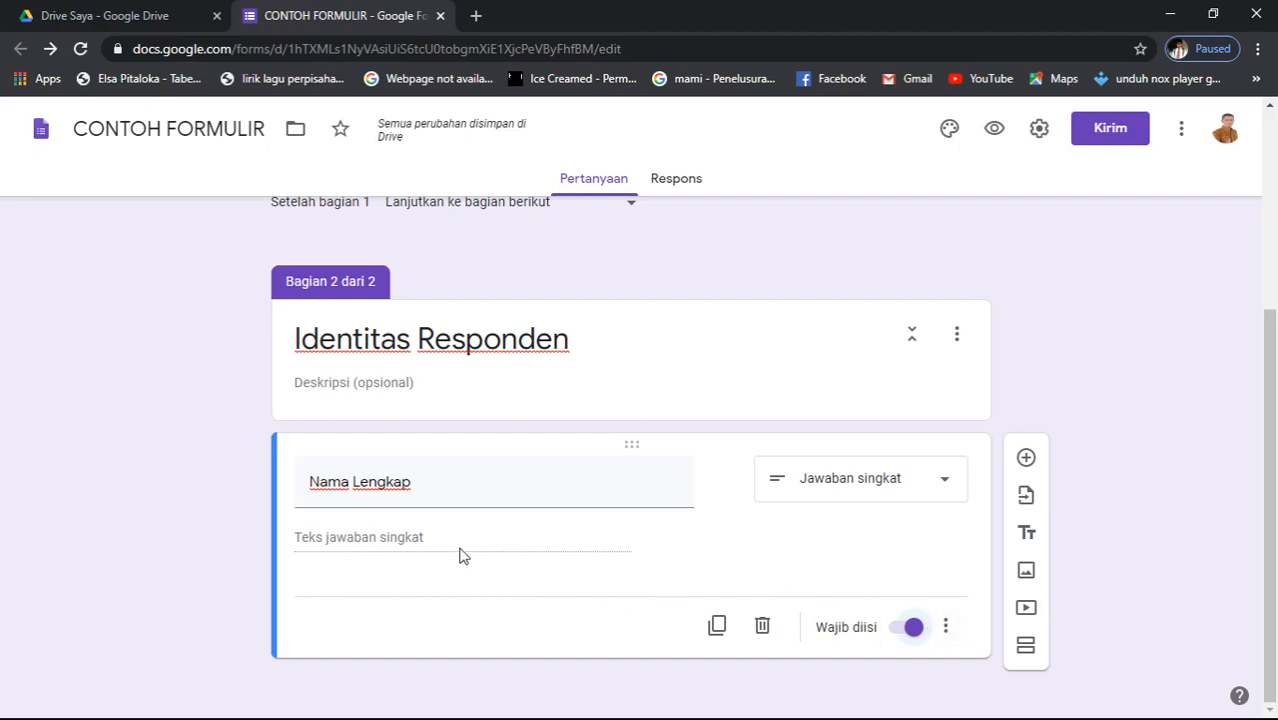
pyautogui.click(945, 630)
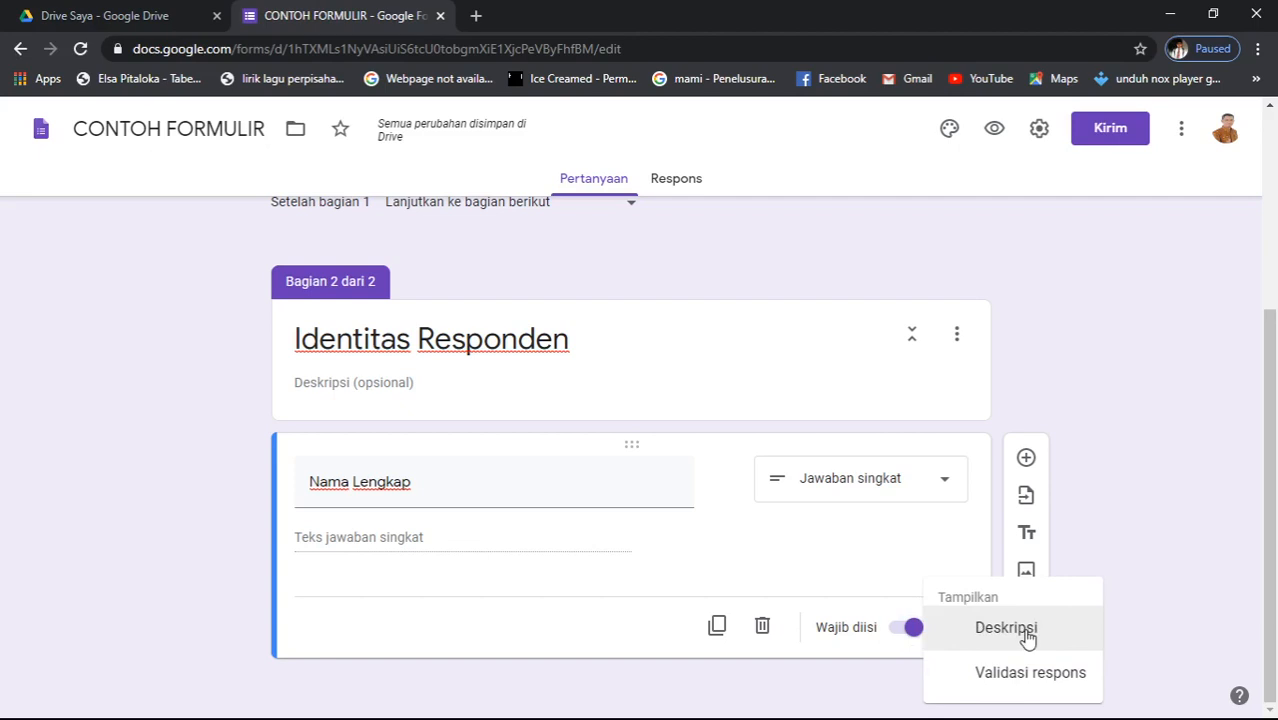
pyautogui.click(1006, 628)
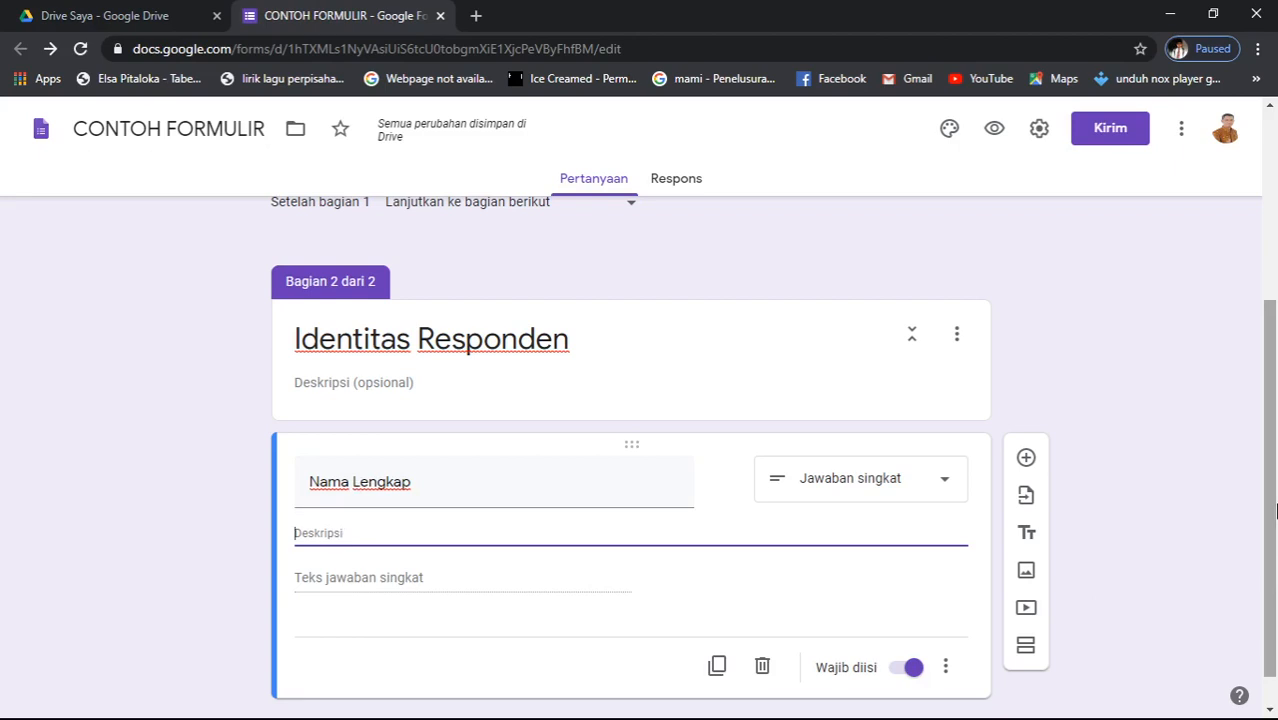
pyautogui.write('Isika')
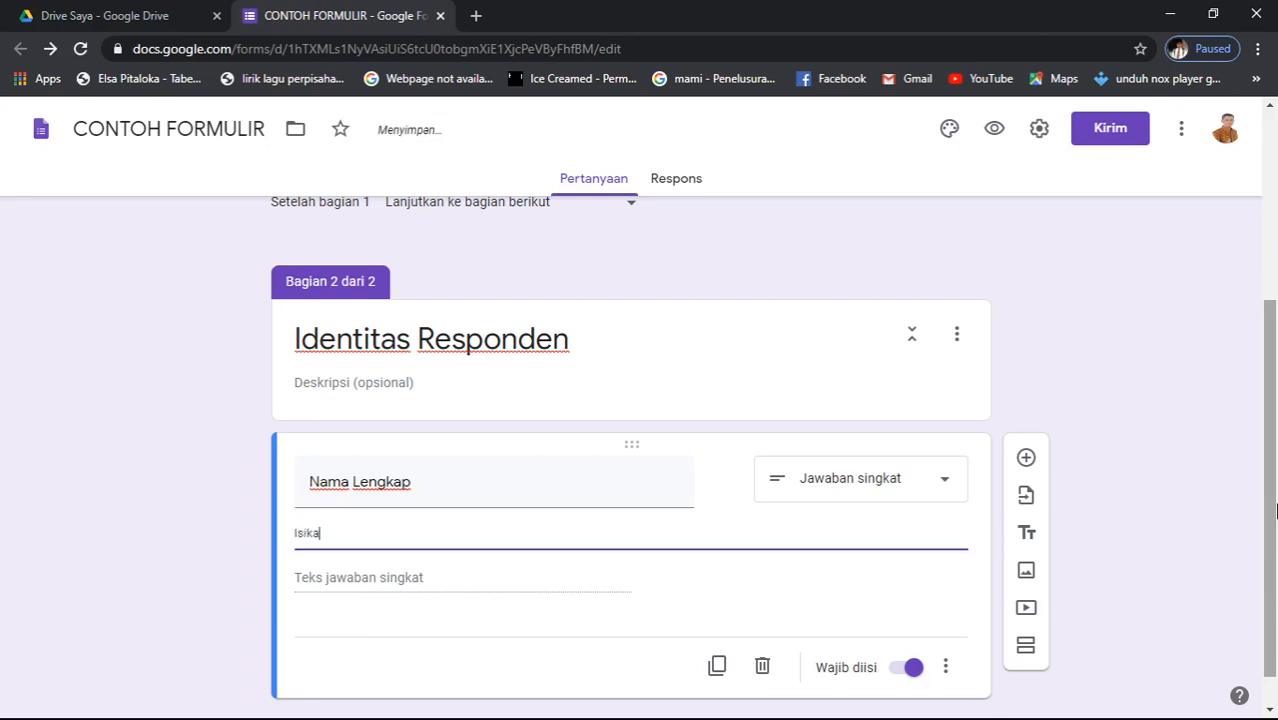
pyautogui.write('n dengan nama')
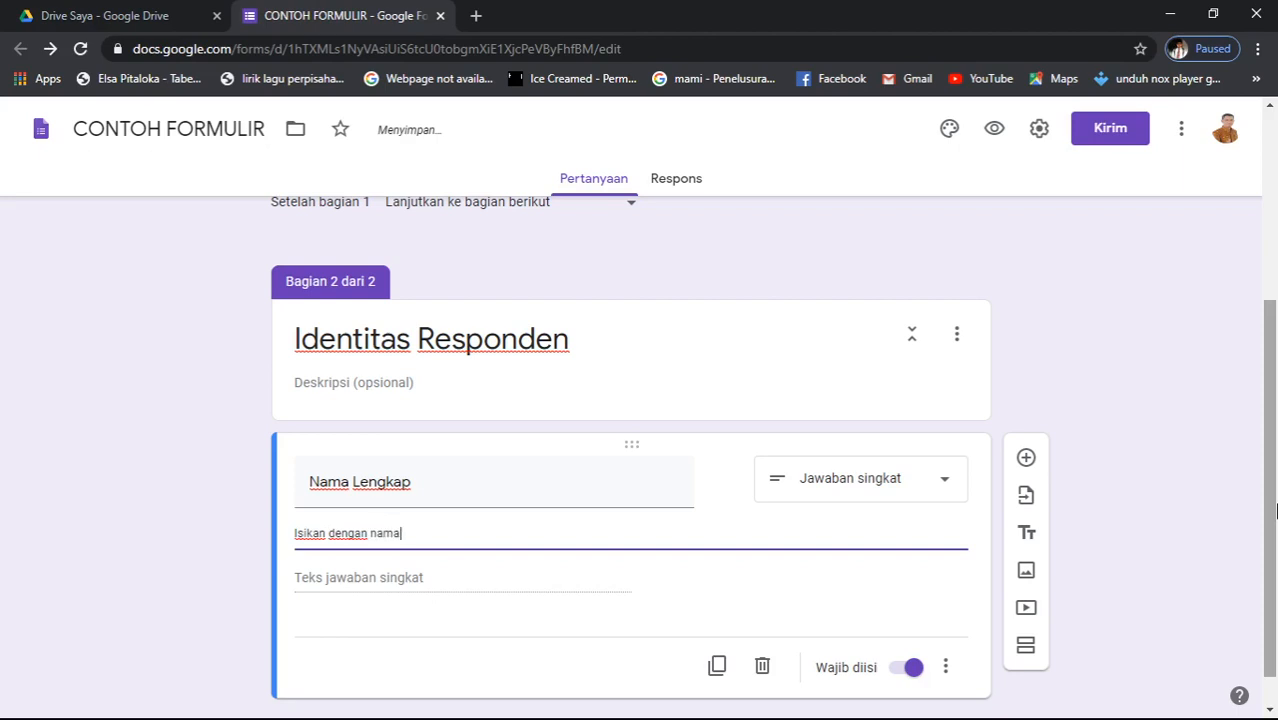
pyautogui.write(' sesuai dengan Akta kelahi')
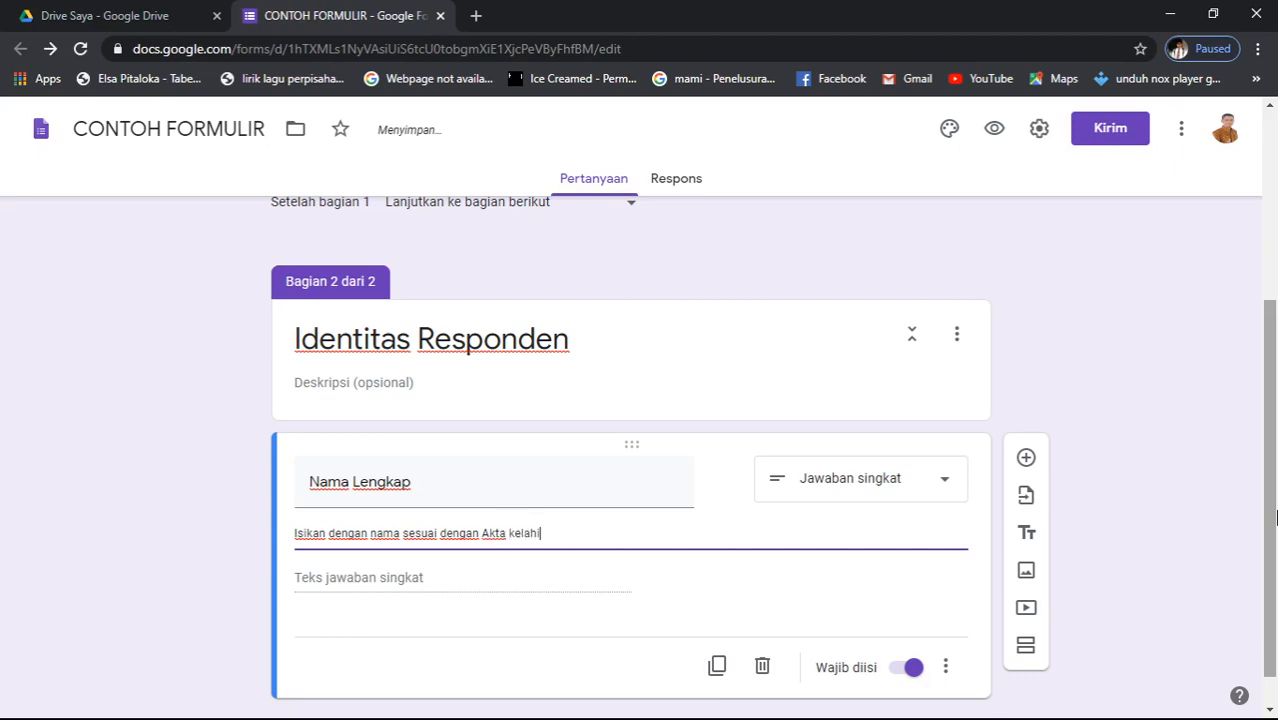
pyautogui.write('ran')
pyautogui.scroll(-1, 902, 708)
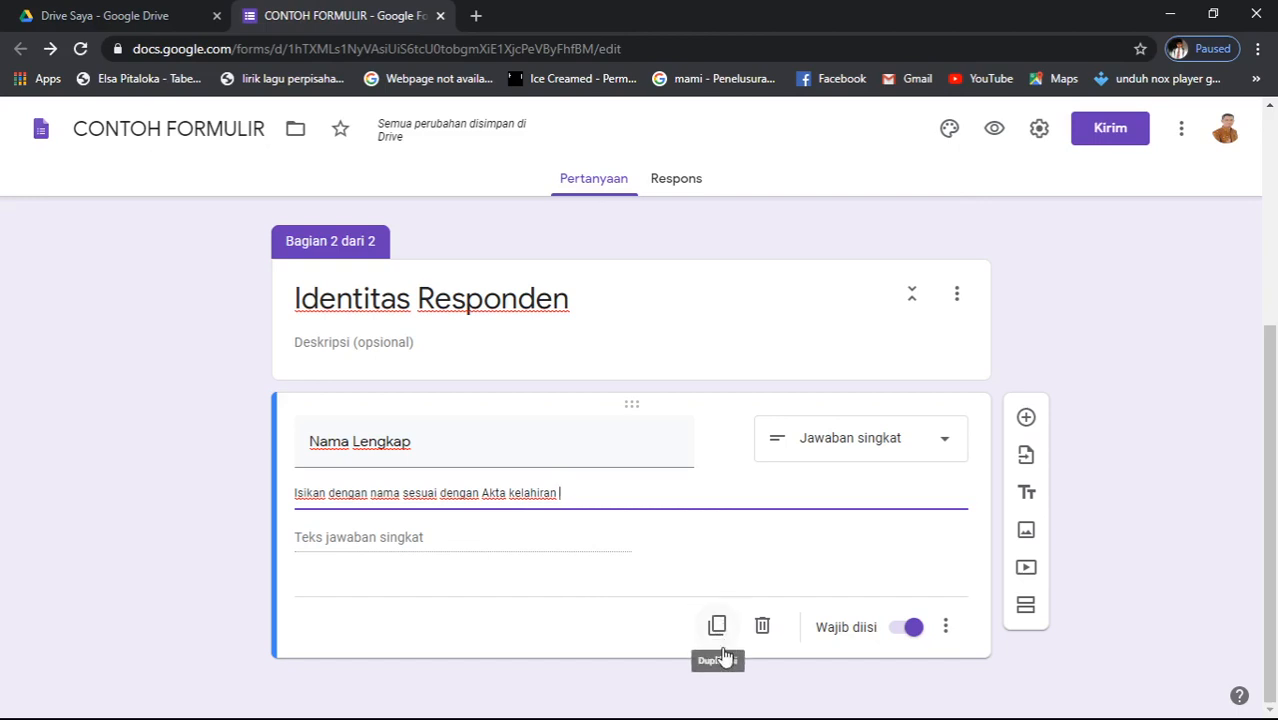
# - Add a multiple-choice question after Nama Lengkap, duplicate it, and begin titling the first 'Kelas'
pyautogui.click(1027, 420)
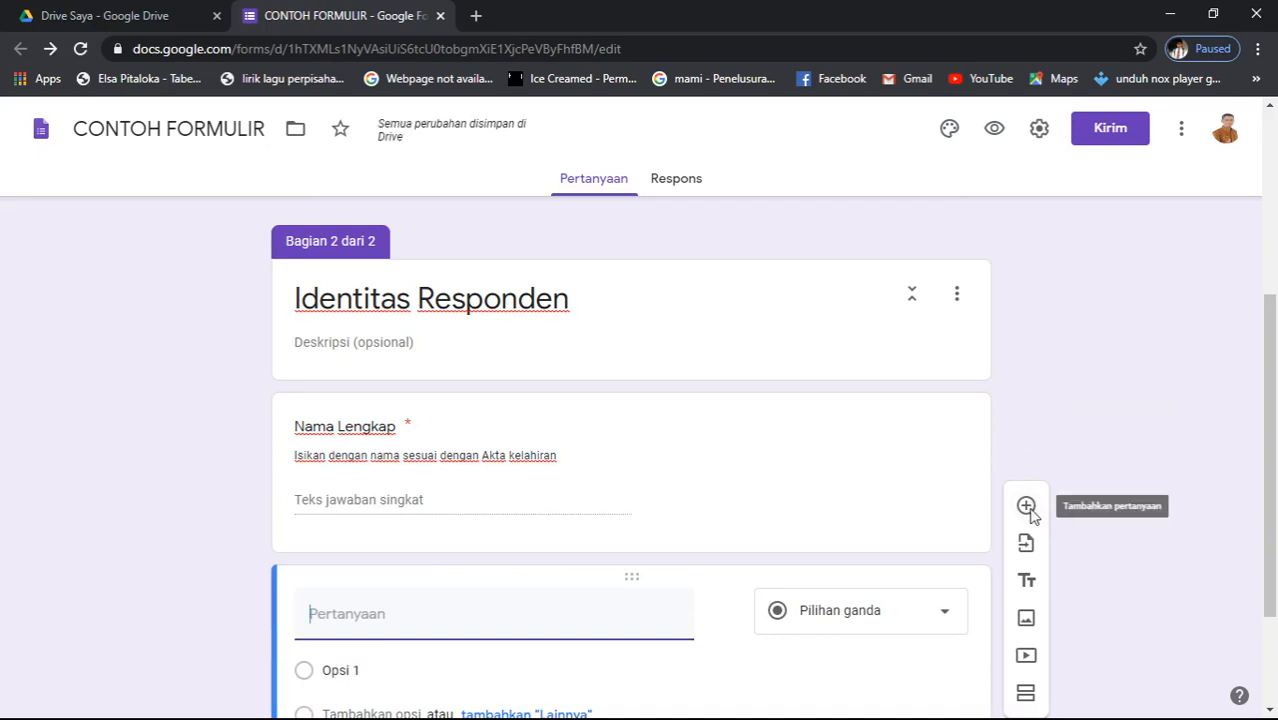
pyautogui.scroll(-3, 824, 580)
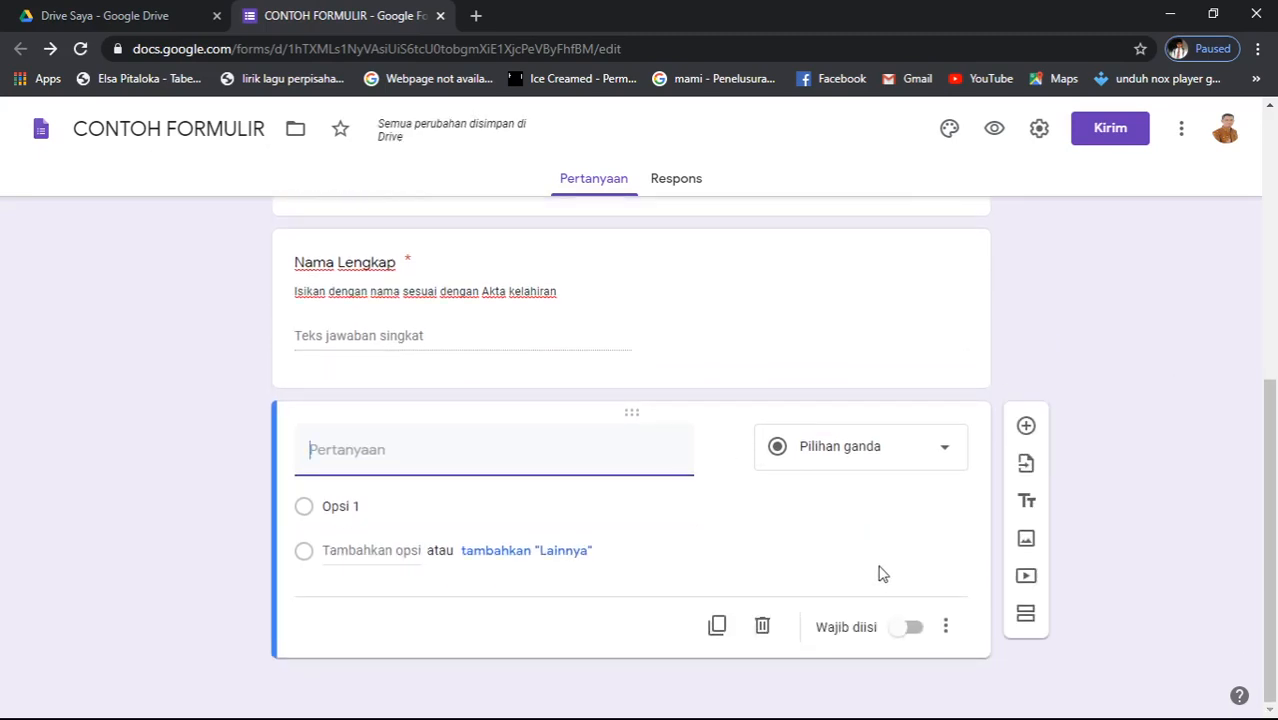
pyautogui.click(718, 628)
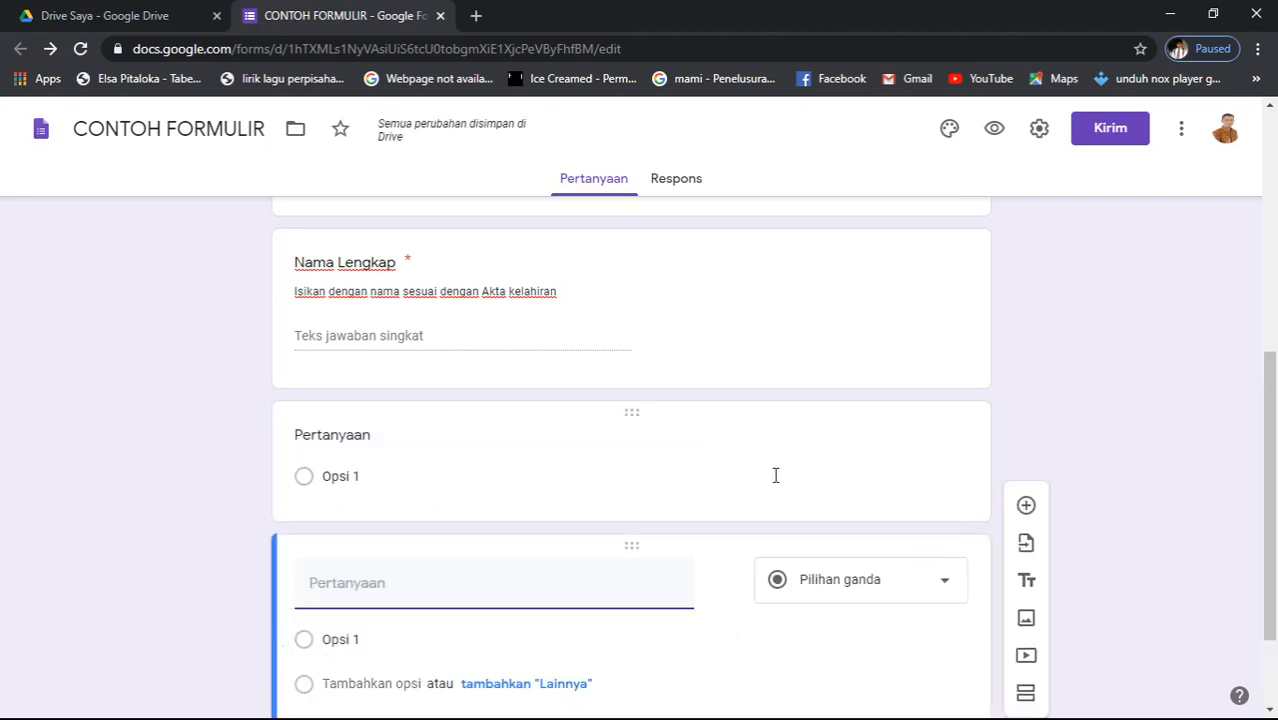
pyautogui.click(608, 468)
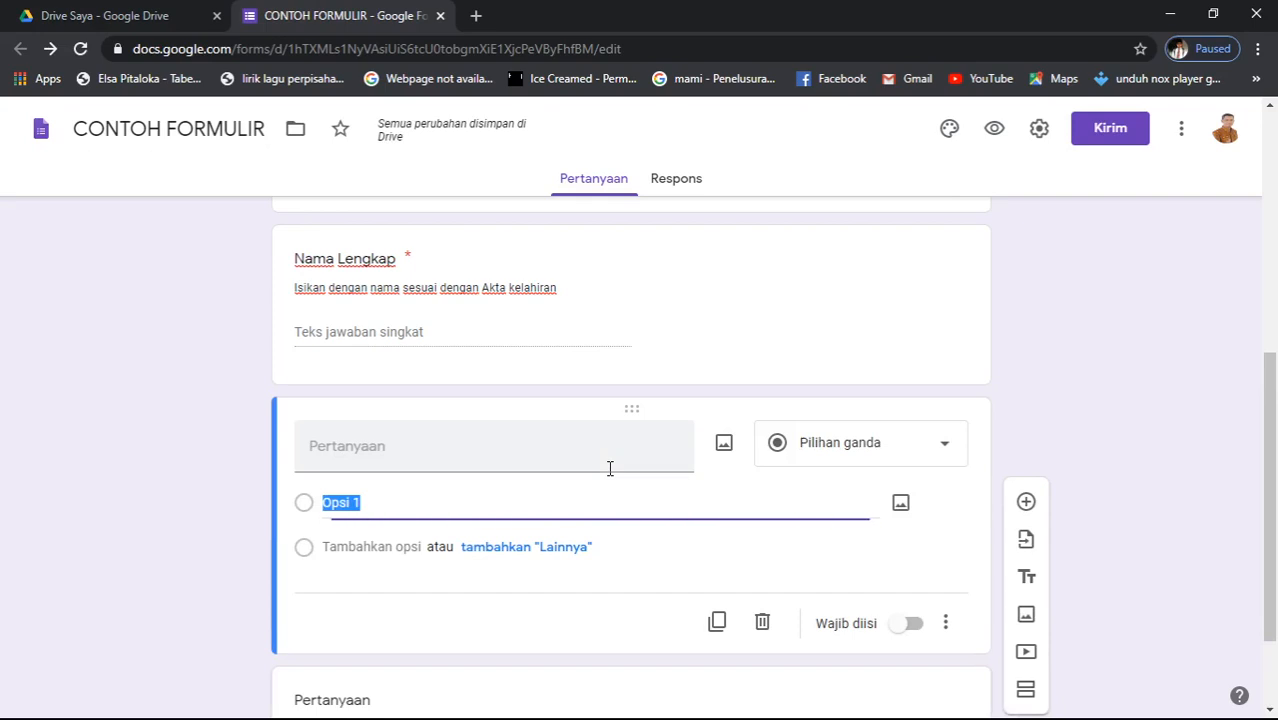
pyautogui.click(440, 445)
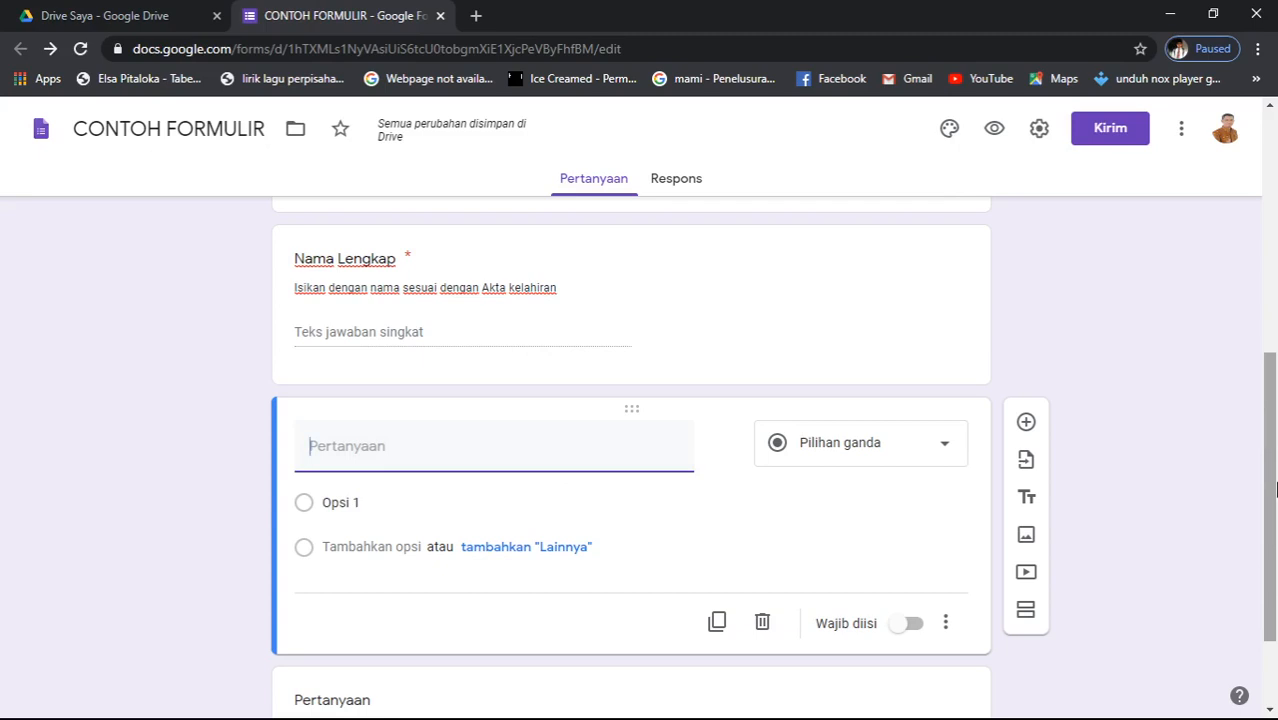
pyautogui.write('KElas')
pyautogui.write('e')
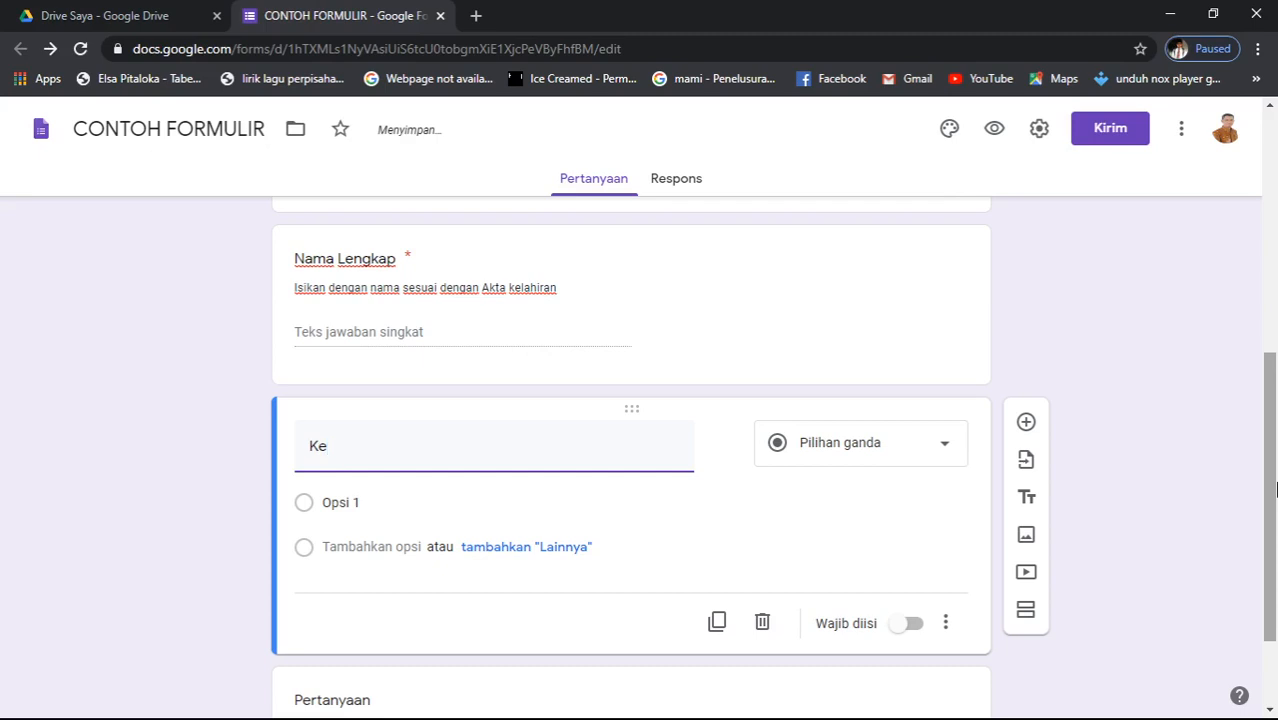
pyautogui.write('las')
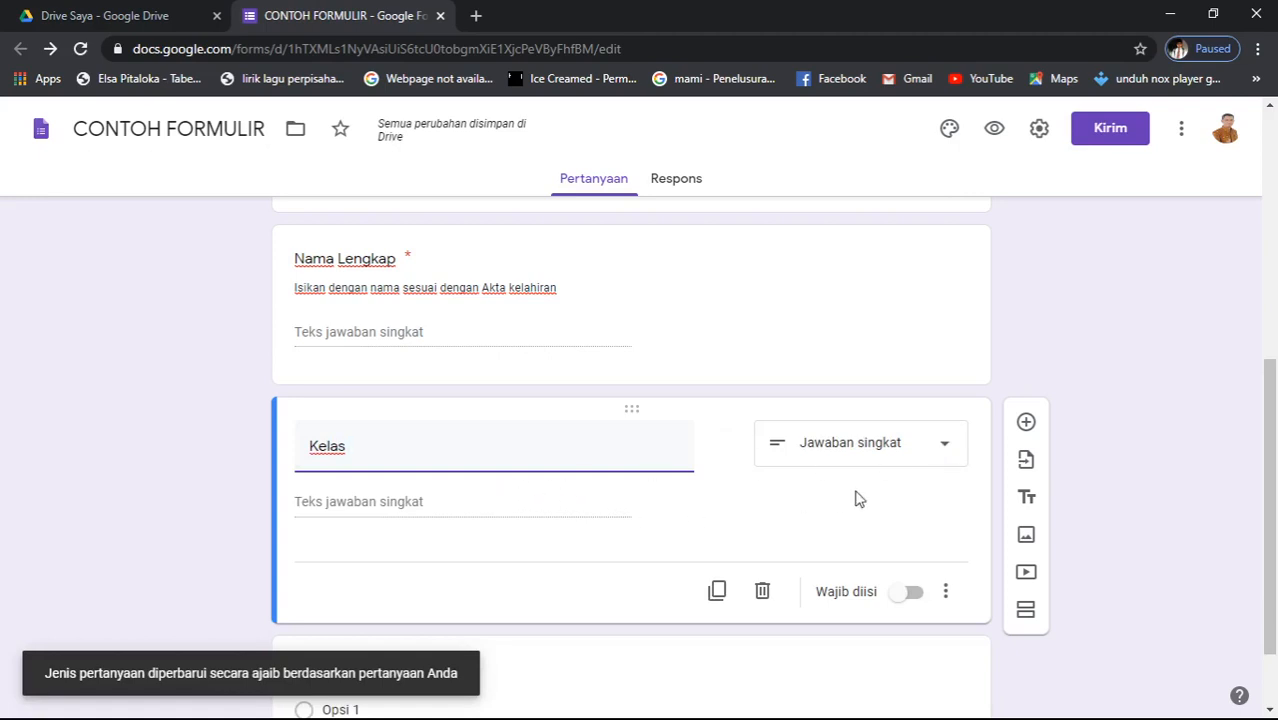
# - Make Kelas a drop-down question with first option 'Kelas 1'
pyautogui.click(946, 449)
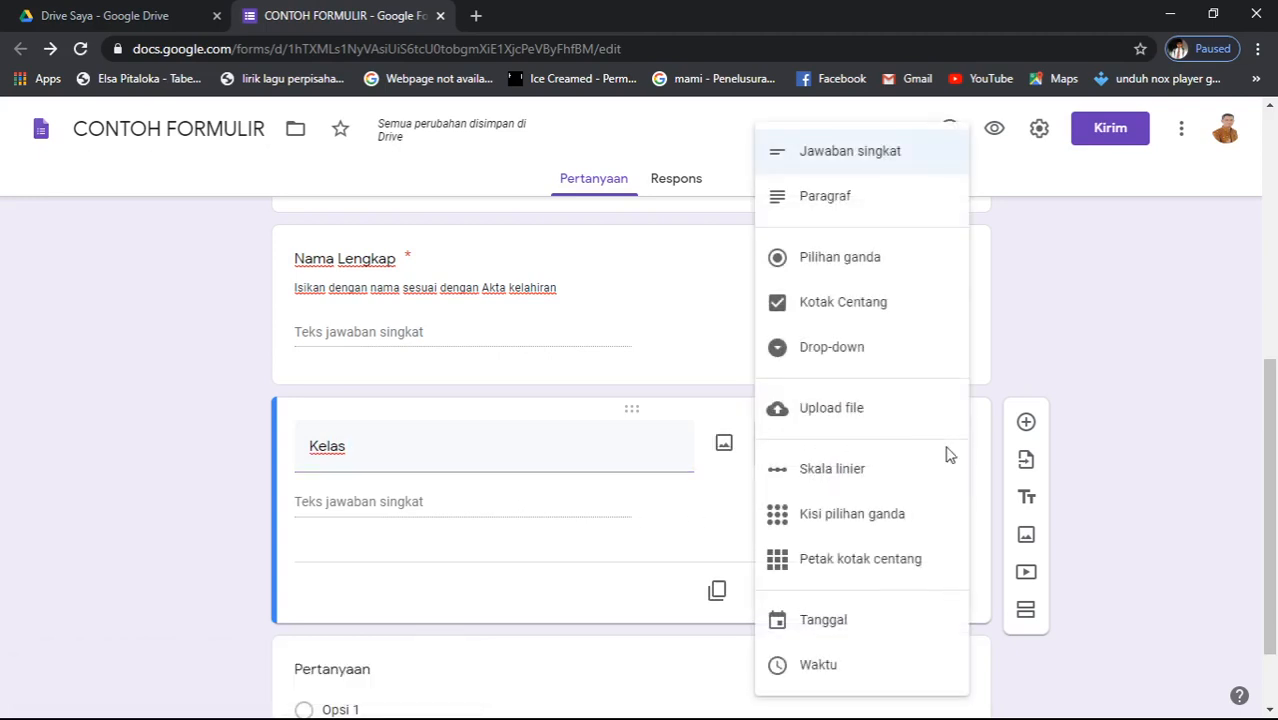
pyautogui.click(869, 352)
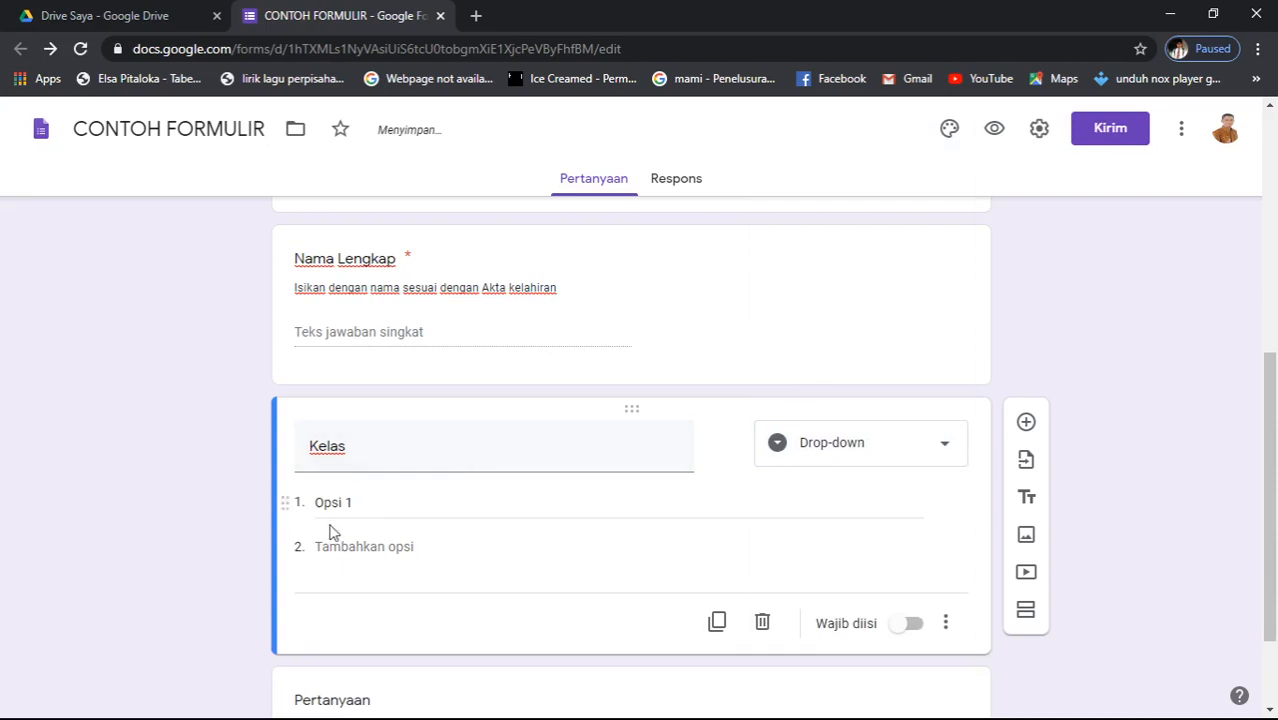
pyautogui.click(385, 501)
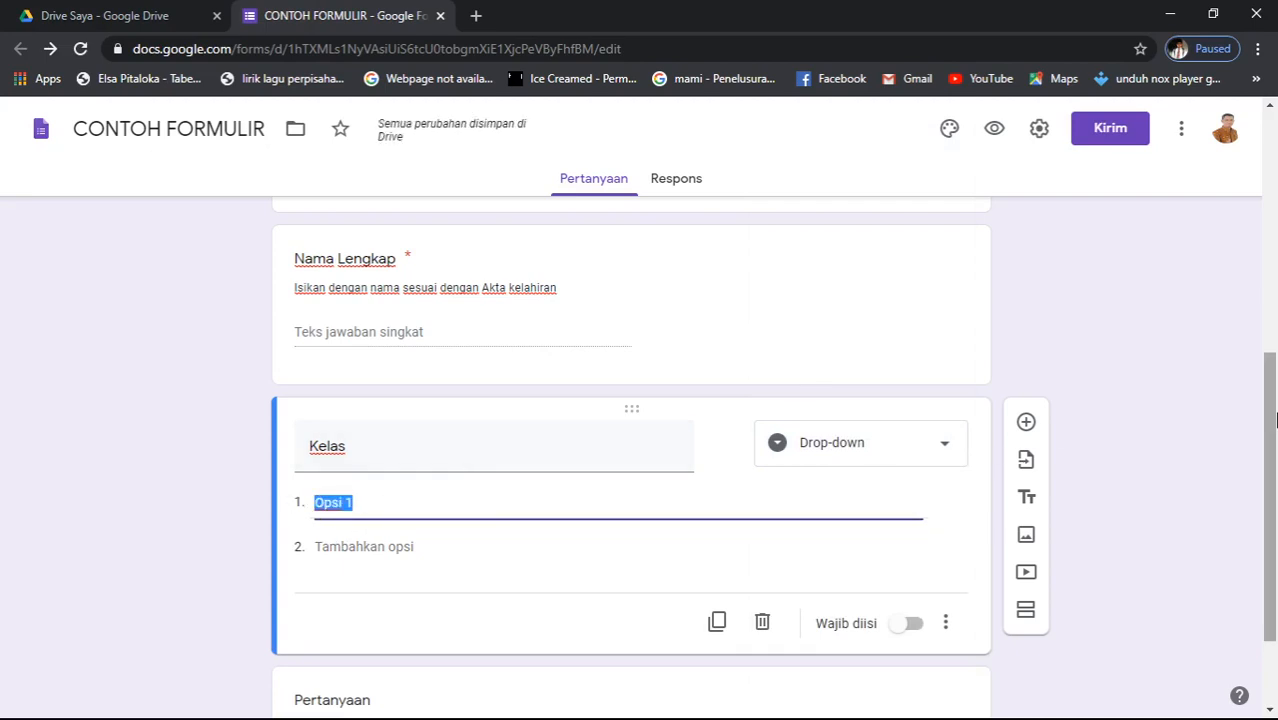
pyautogui.write('k')
pyautogui.write('keL')
pyautogui.write('KE')
pyautogui.press('BackSpace')
pyautogui.press('BackSpace')
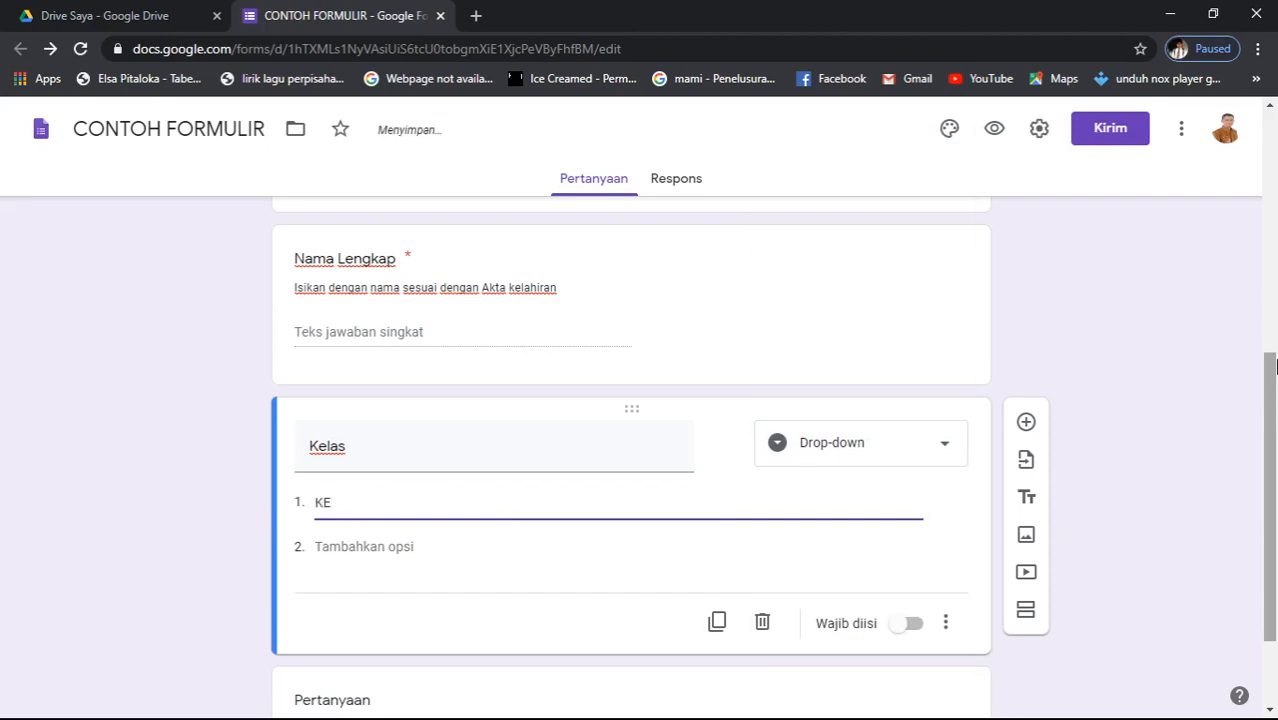
pyautogui.write('las 1')
# - Add drop-down options Kelas 2 and Kelas 3
pyautogui.hotkey('ctrl', 'a')
pyautogui.hotkey('ctrl', 'c')
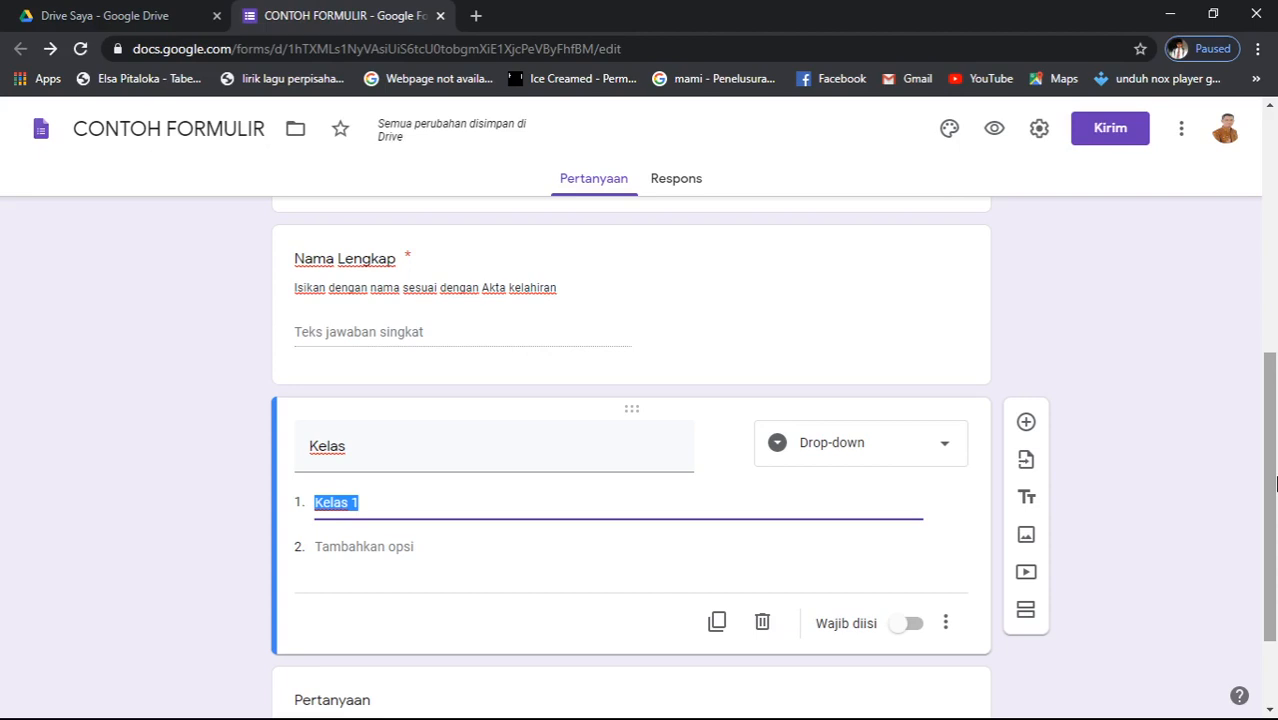
pyautogui.press('Return')
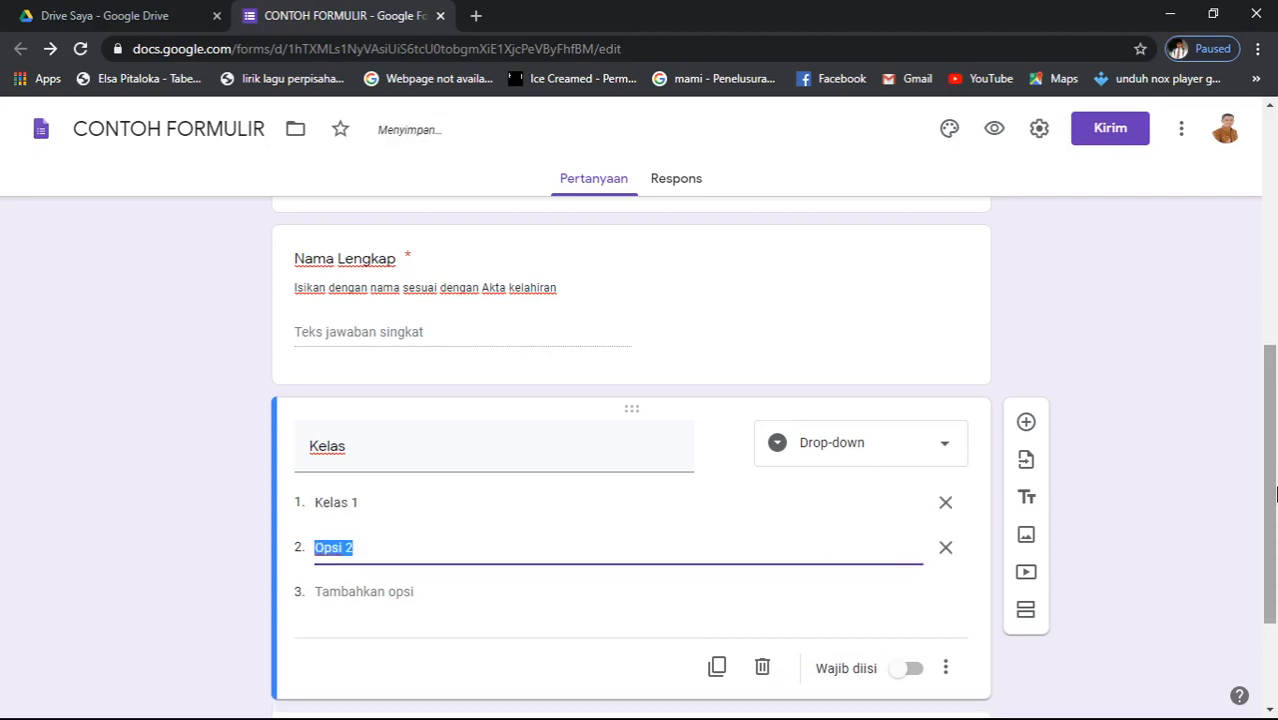
pyautogui.hotkey('ctrl', 'v')
pyautogui.press('BackSpace')
pyautogui.write('2')
pyautogui.press('Return')
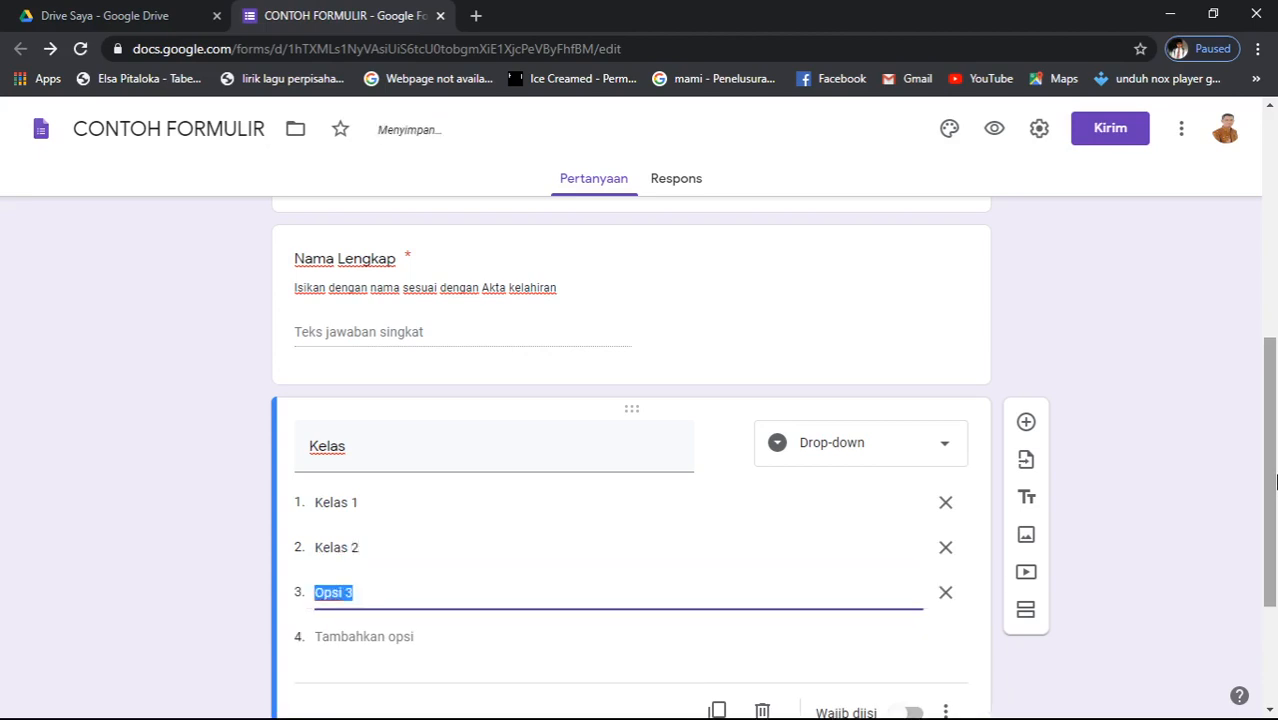
pyautogui.hotkey('ctrl', 'v')
pyautogui.press('BackSpace')
pyautogui.write('3')
# - Add a fourth option plus options Kelas 5 and Kelas 6
pyautogui.press('Return')
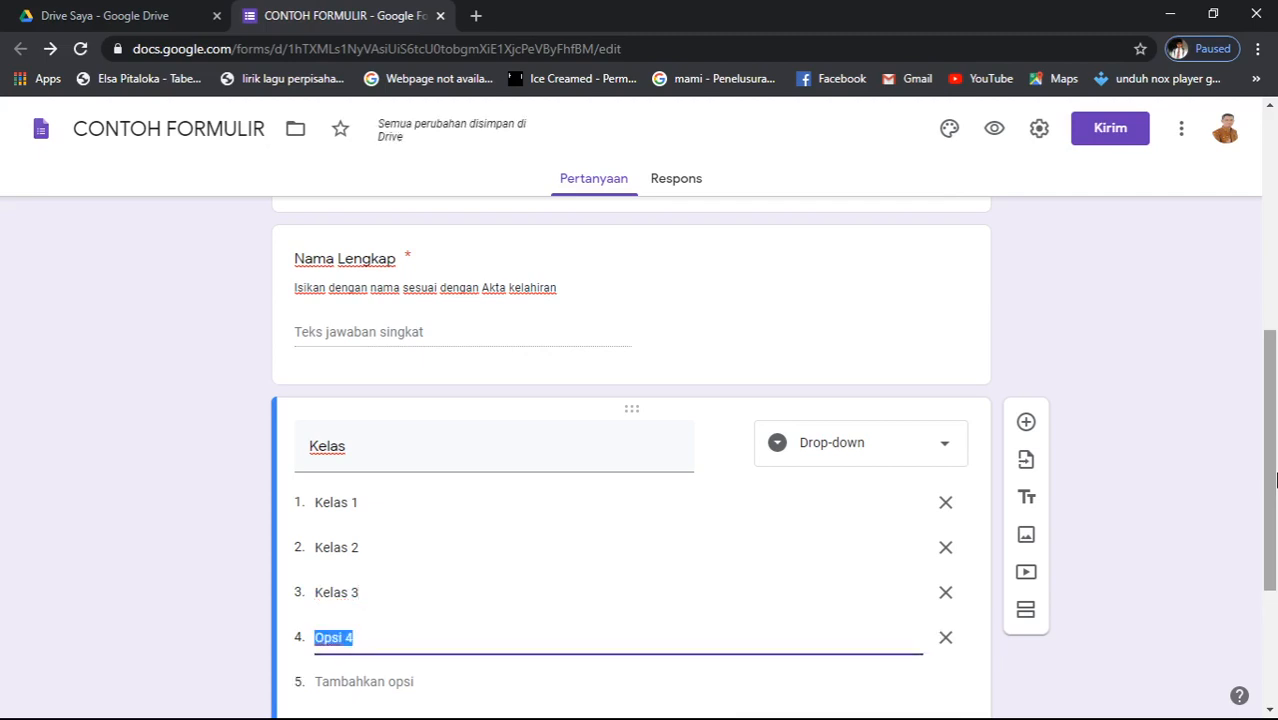
pyautogui.press('Right')
pyautogui.write('4')
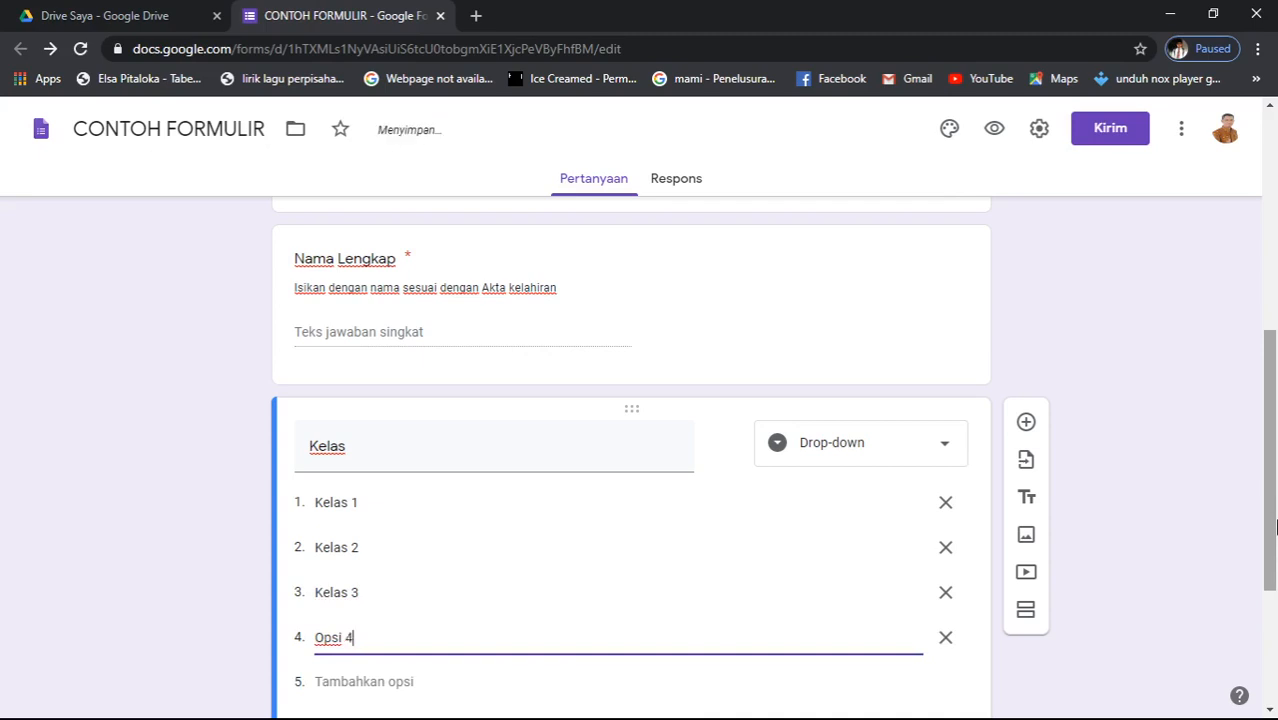
pyautogui.press('Return')
pyautogui.write('Kelas 1')
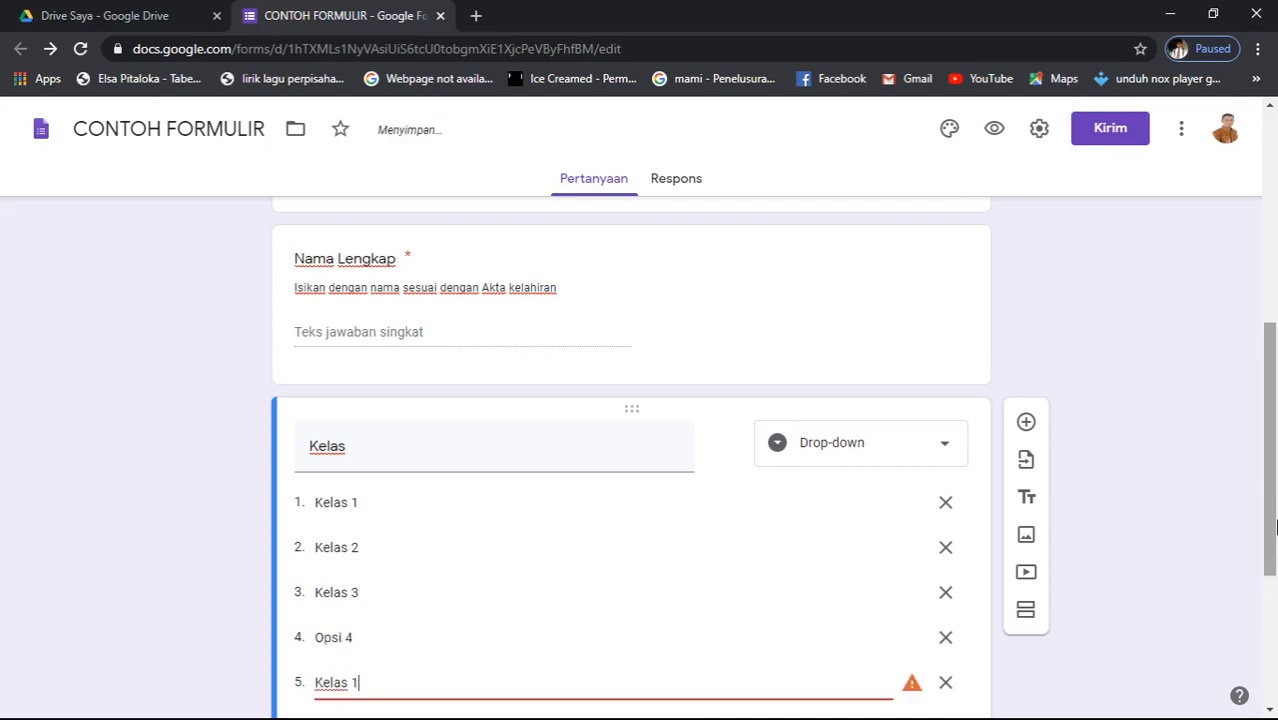
pyautogui.press('BackSpace')
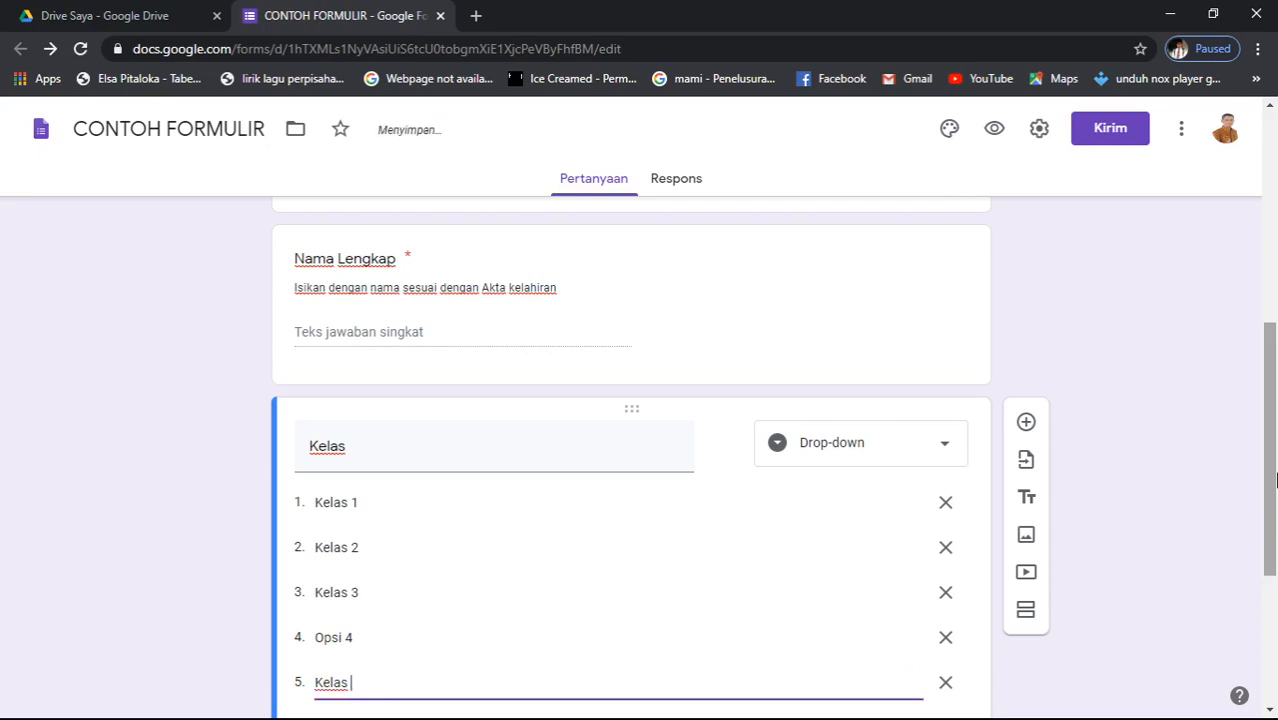
pyautogui.press('Return')
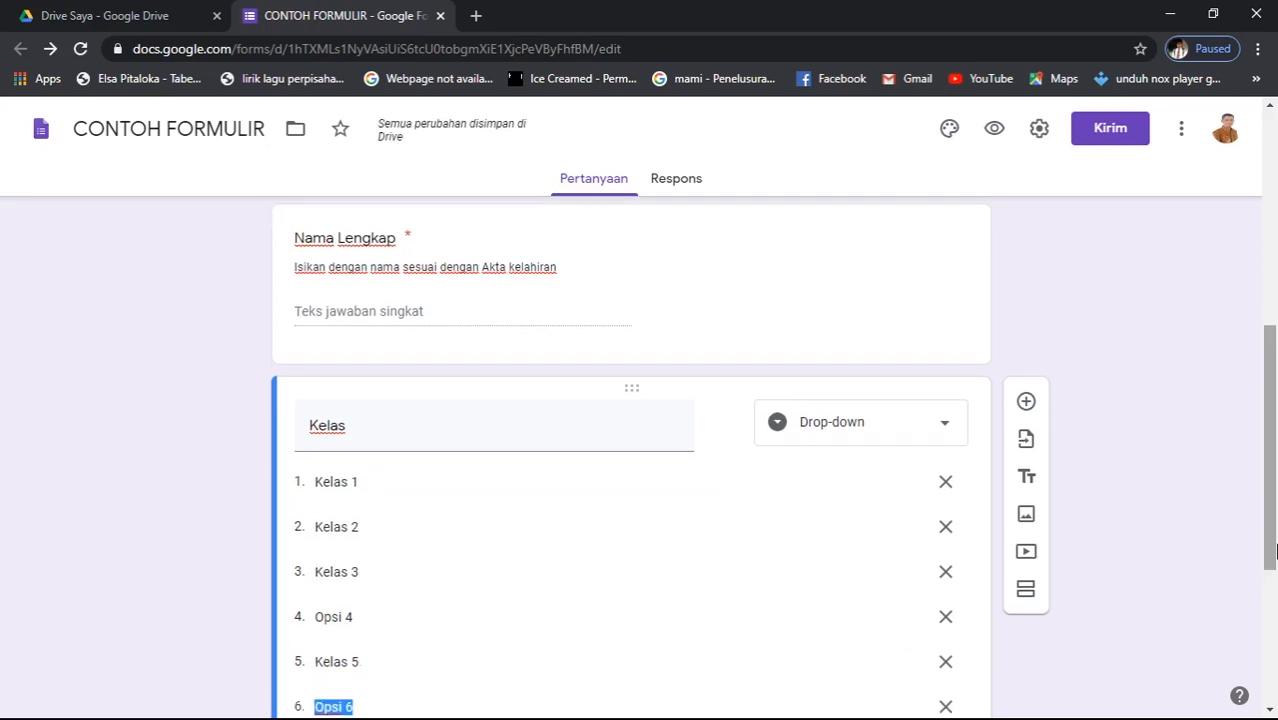
pyautogui.write('Kelas 1')
pyautogui.press('BackSpace')
pyautogui.write('6')
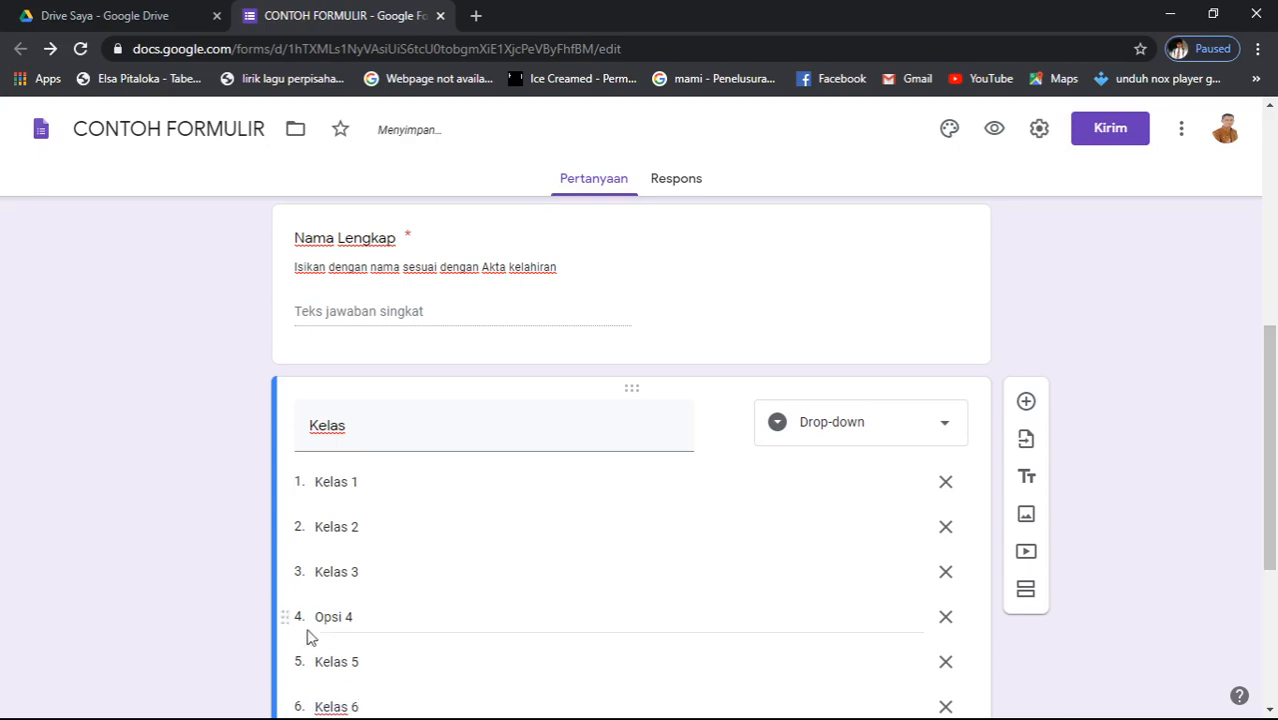
# - Rename the fourth option from 'Opsi 4' to 'Kelas 4'
pyautogui.click(353, 617)
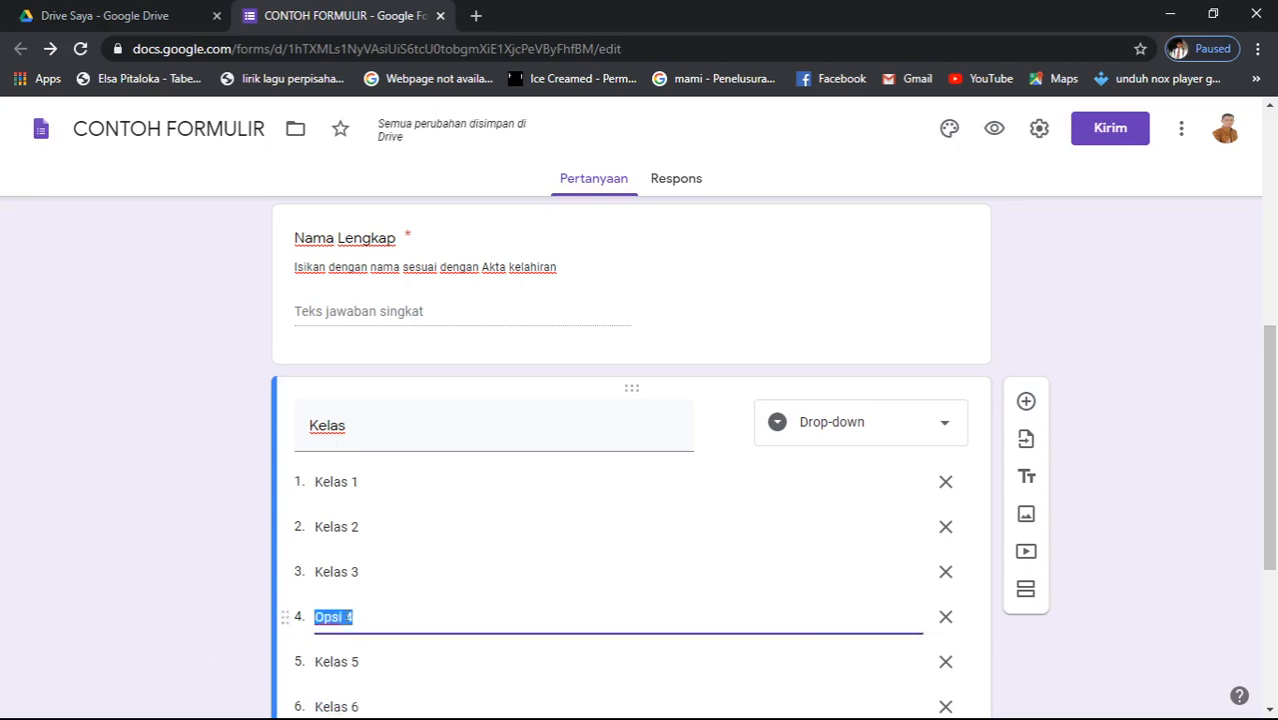
pyautogui.click(343, 617)
pyautogui.press('BackSpace')
pyautogui.press('BackSpace')
pyautogui.press('BackSpace')
pyautogui.press('BackSpace')
pyautogui.write('Ke')
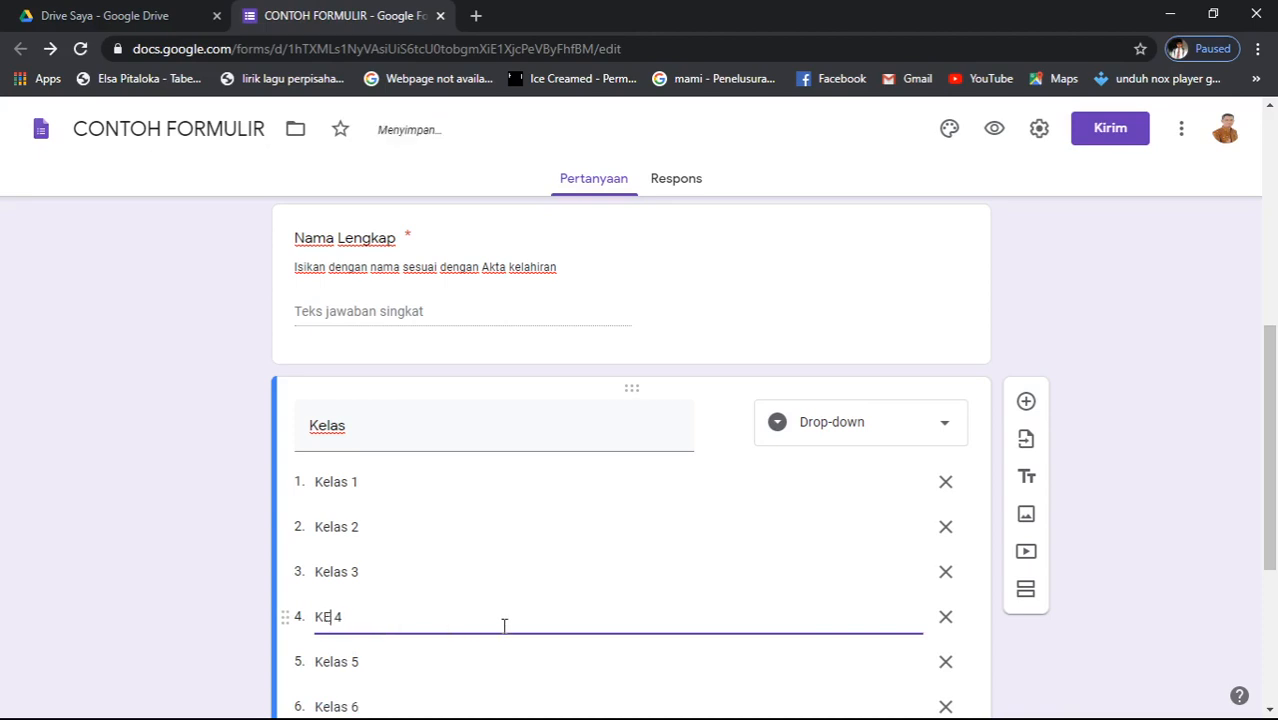
pyautogui.press('BackSpace')
pyautogui.write('elas')
pyautogui.scroll(-3, 3, 555)
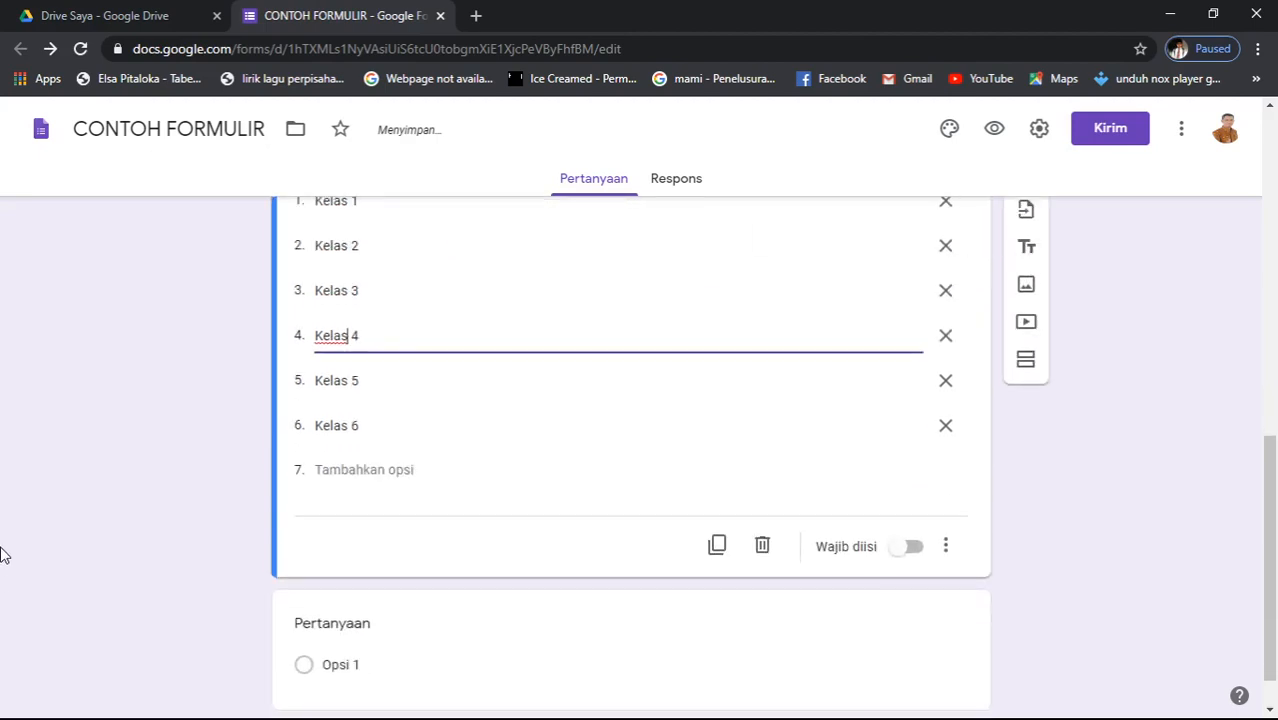
pyautogui.scroll(-1, 3, 555)
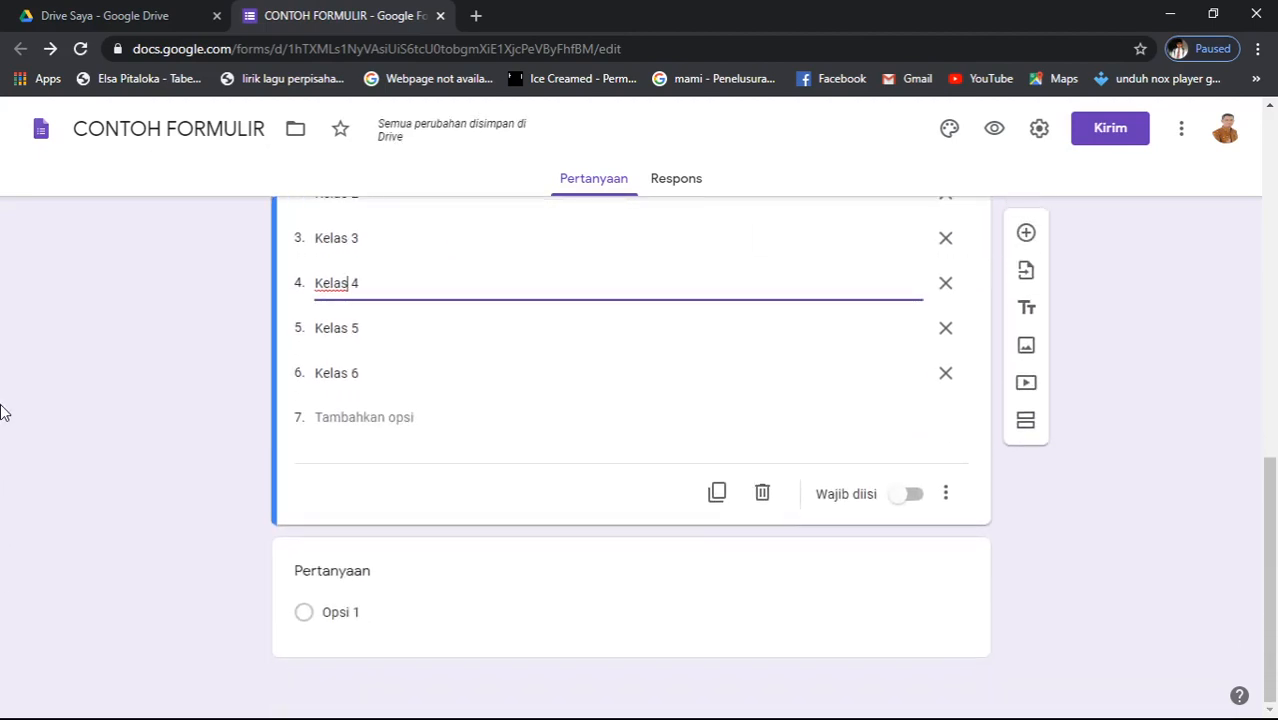
pyautogui.scroll(3, 331, 533)
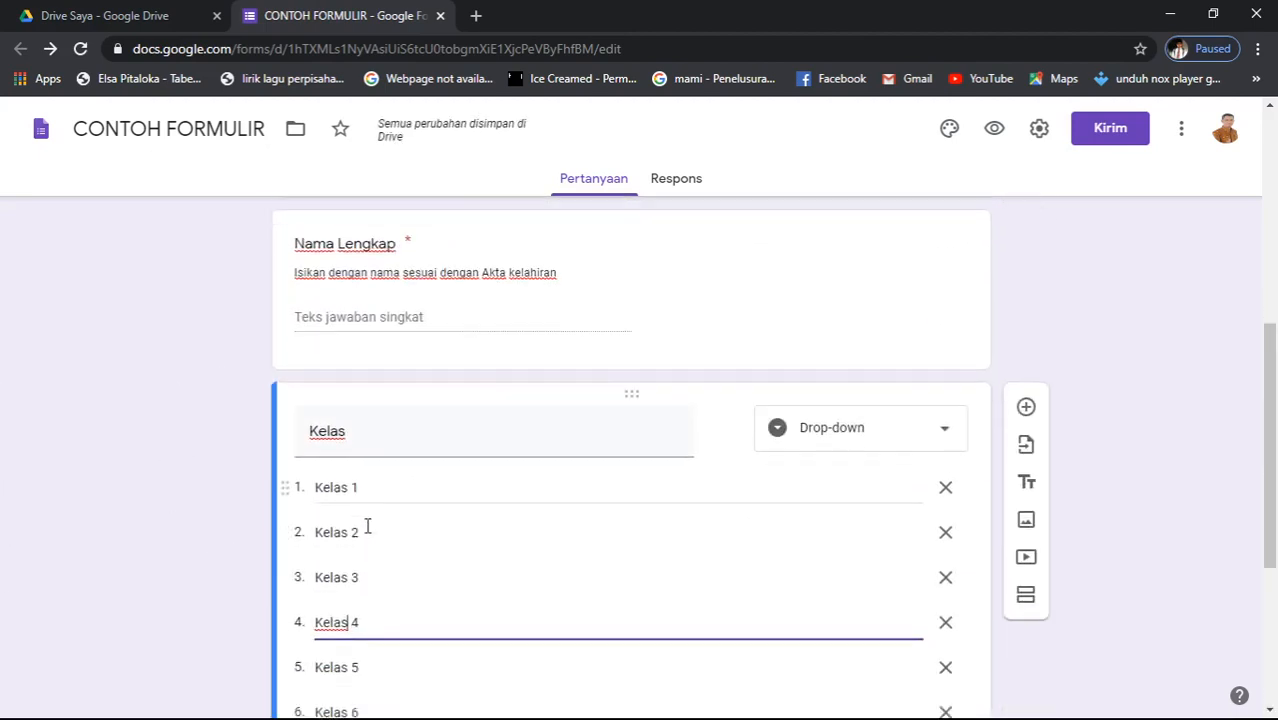
pyautogui.scroll(-3, 367, 527)
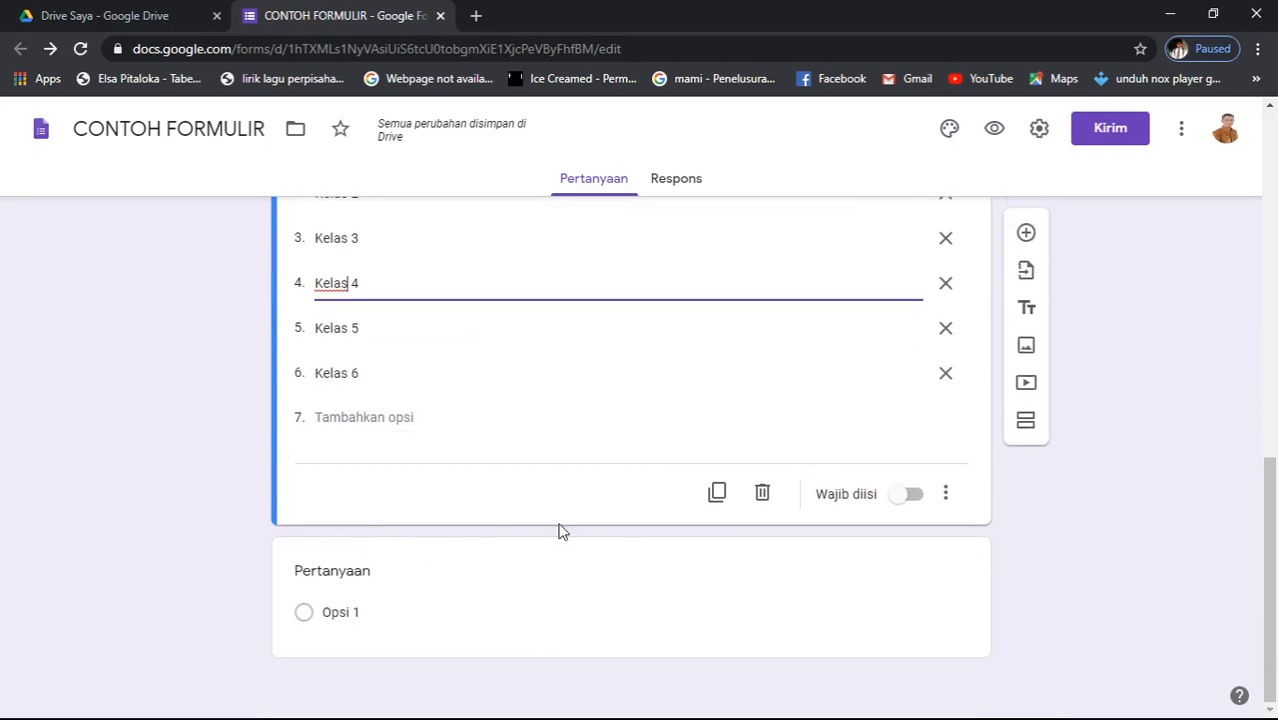
pyautogui.scroll(3, 560, 528)
pyautogui.scroll(-3, 559, 525)
pyautogui.scroll(2, 560, 528)
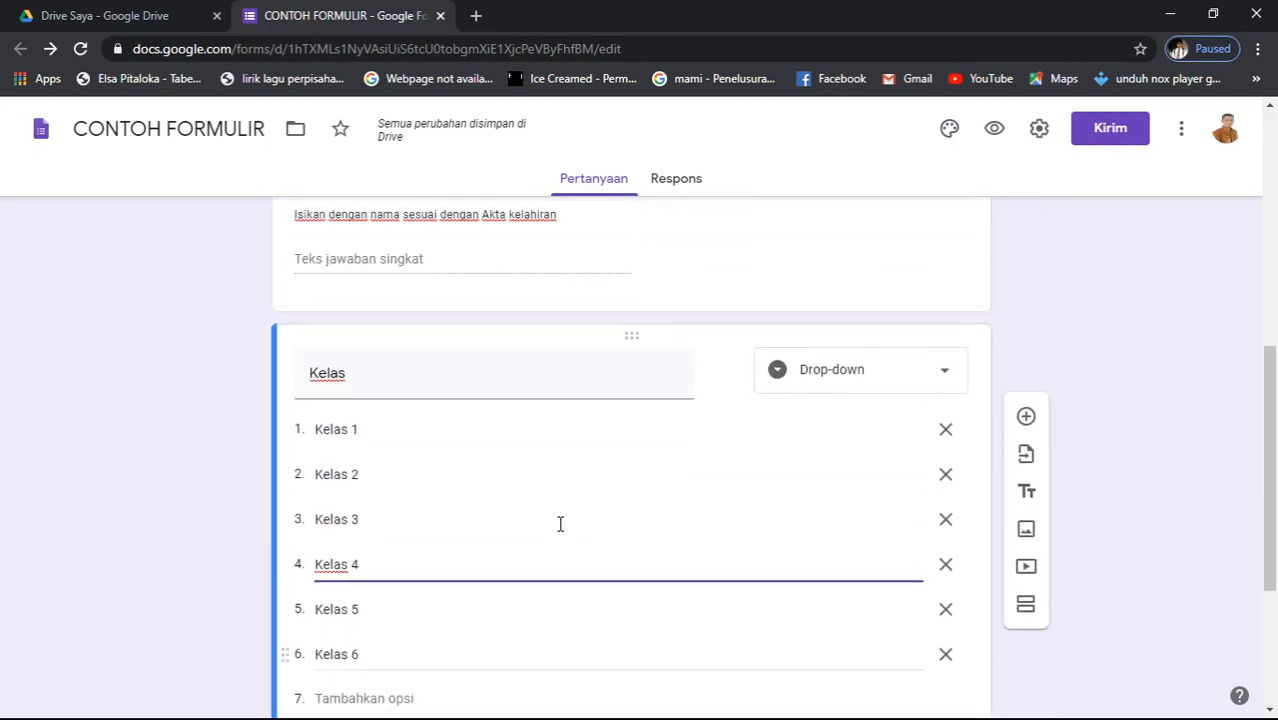
pyautogui.scroll(-3, 561, 528)
pyautogui.scroll(5, 559, 521)
pyautogui.scroll(-1, 559, 521)
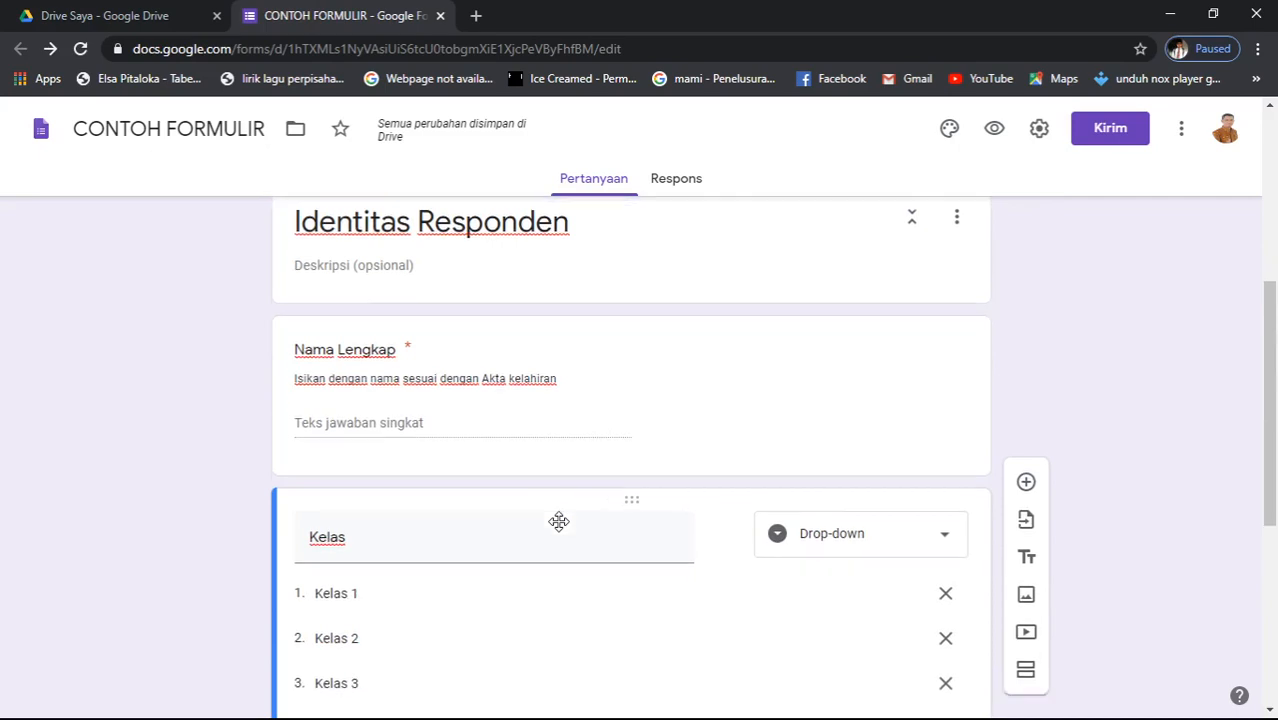
pyautogui.scroll(-4, 559, 521)
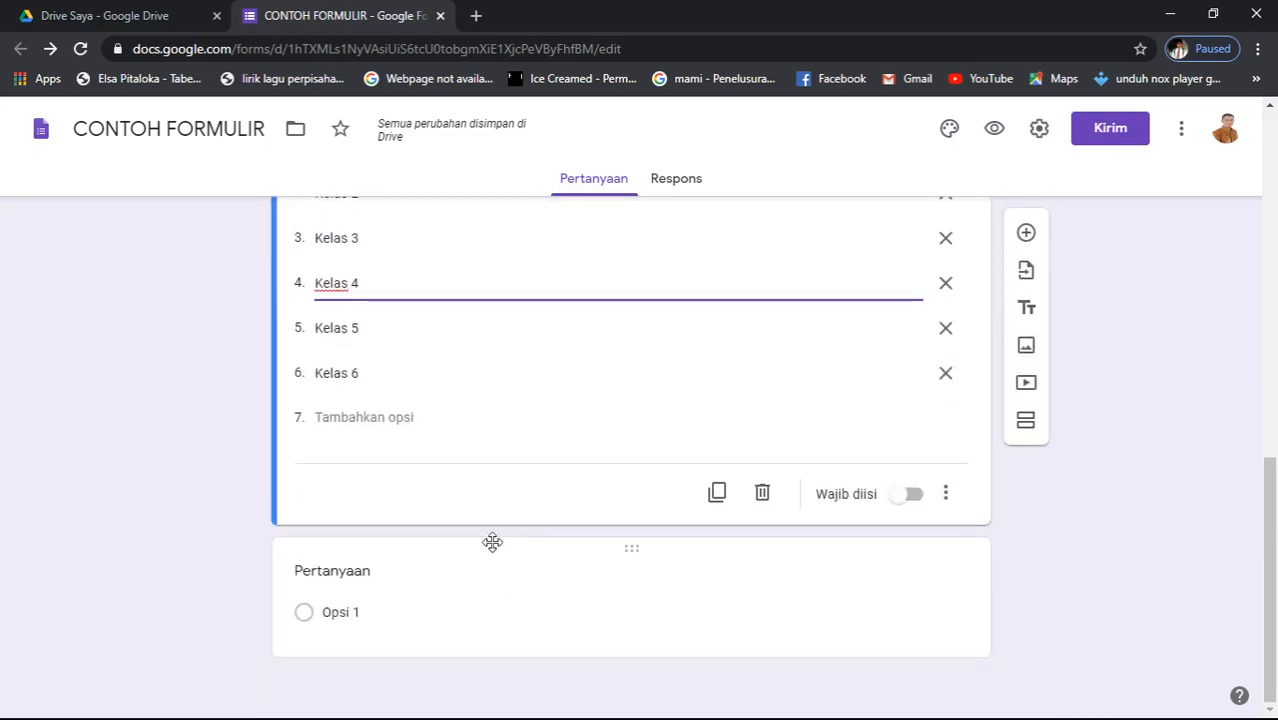
pyautogui.scroll(4, 542, 614)
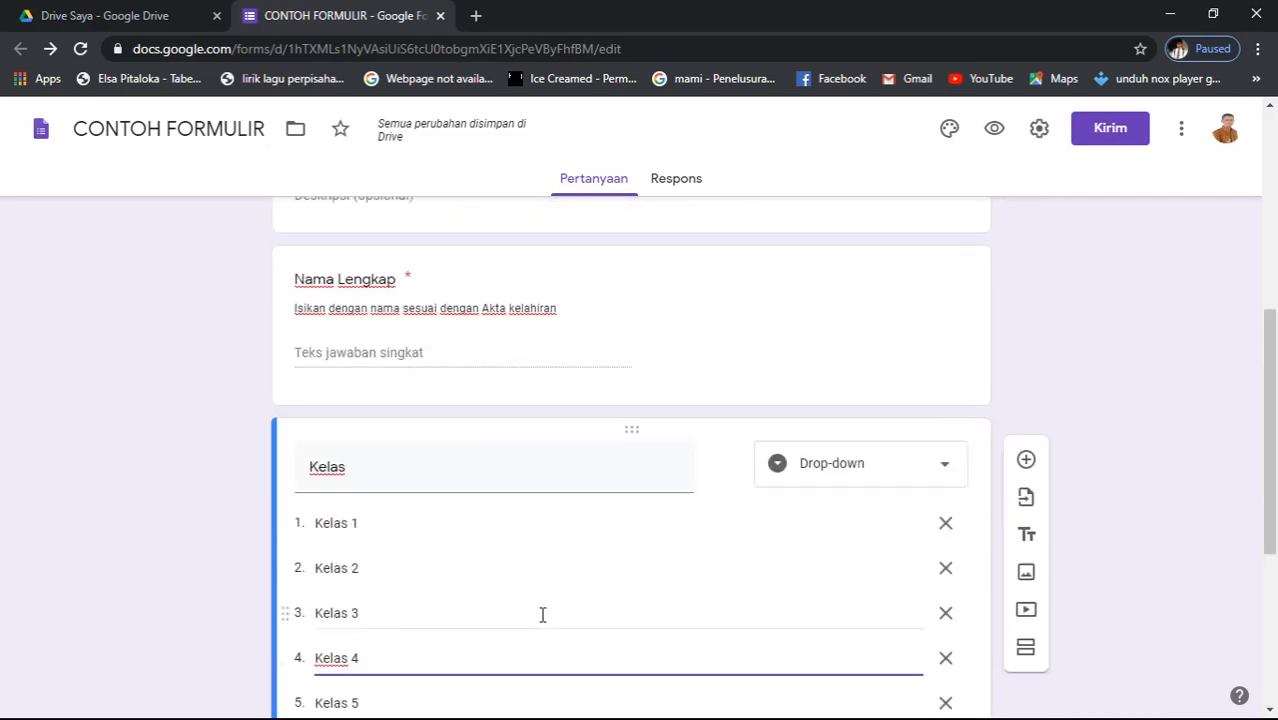
pyautogui.scroll(-3, 542, 614)
pyautogui.scroll(4, 542, 614)
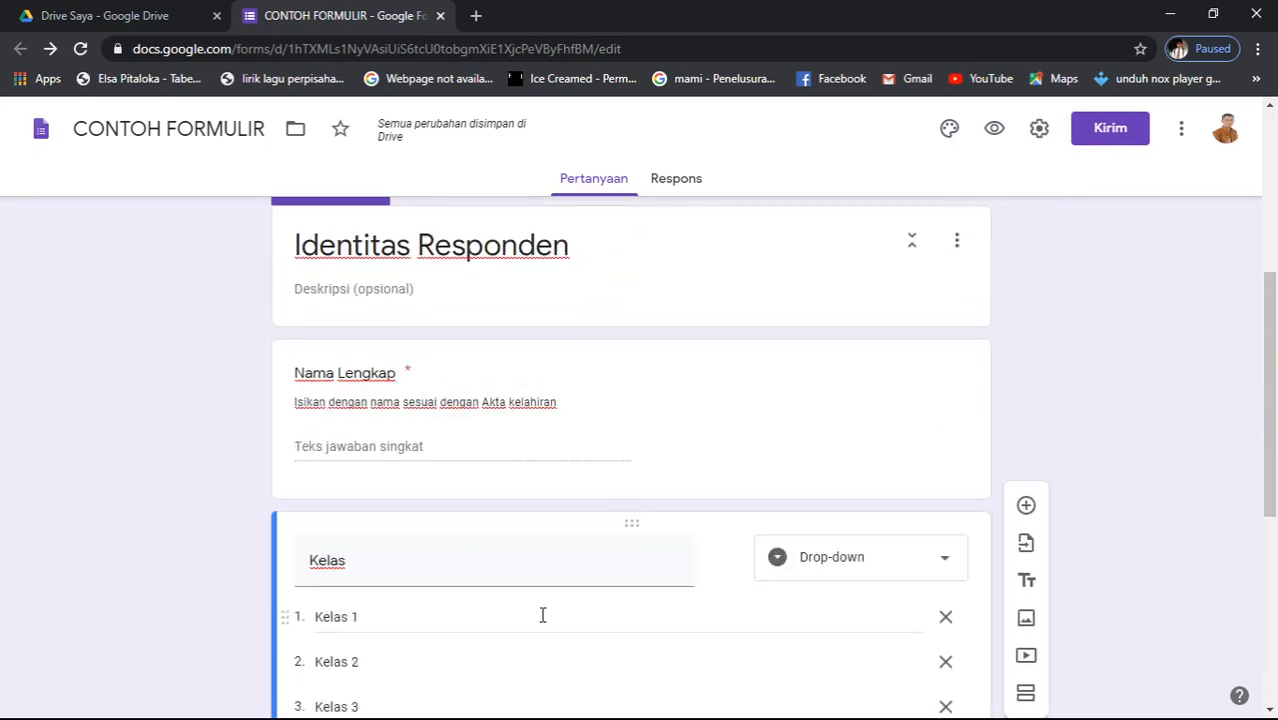
pyautogui.scroll(3, 542, 614)
pyautogui.scroll(-5, 542, 610)
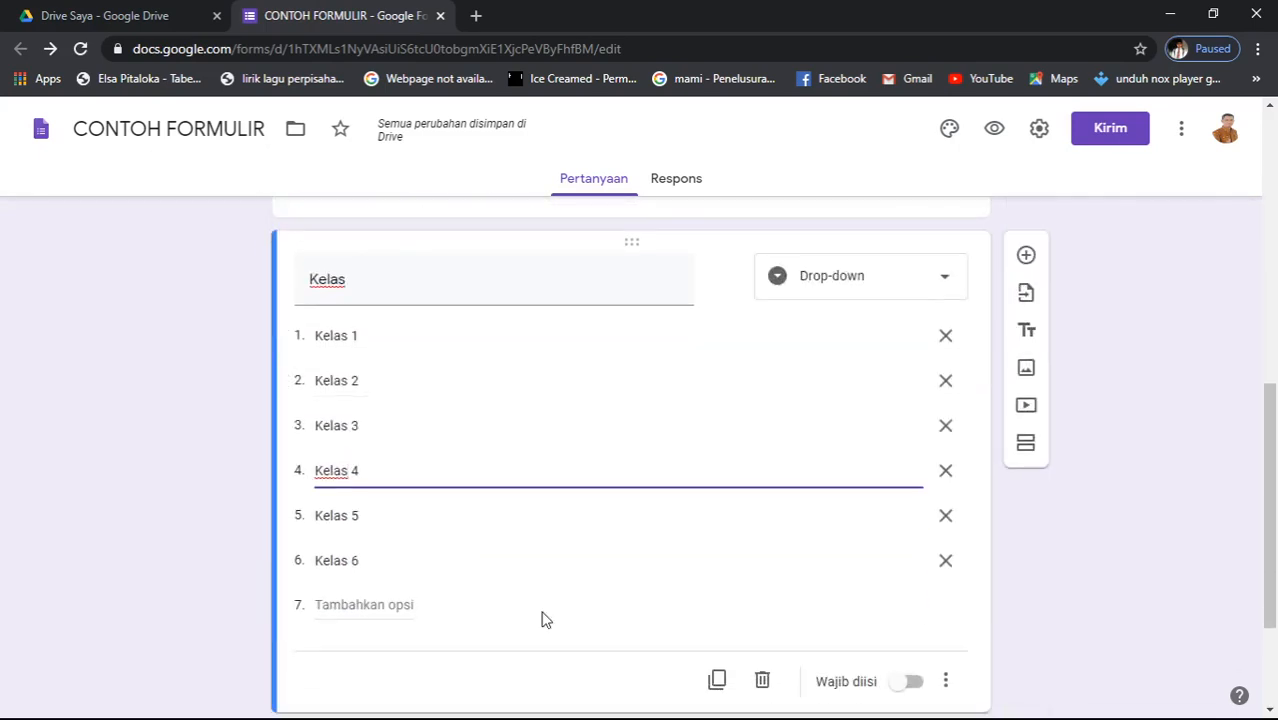
pyautogui.scroll(-2, 542, 615)
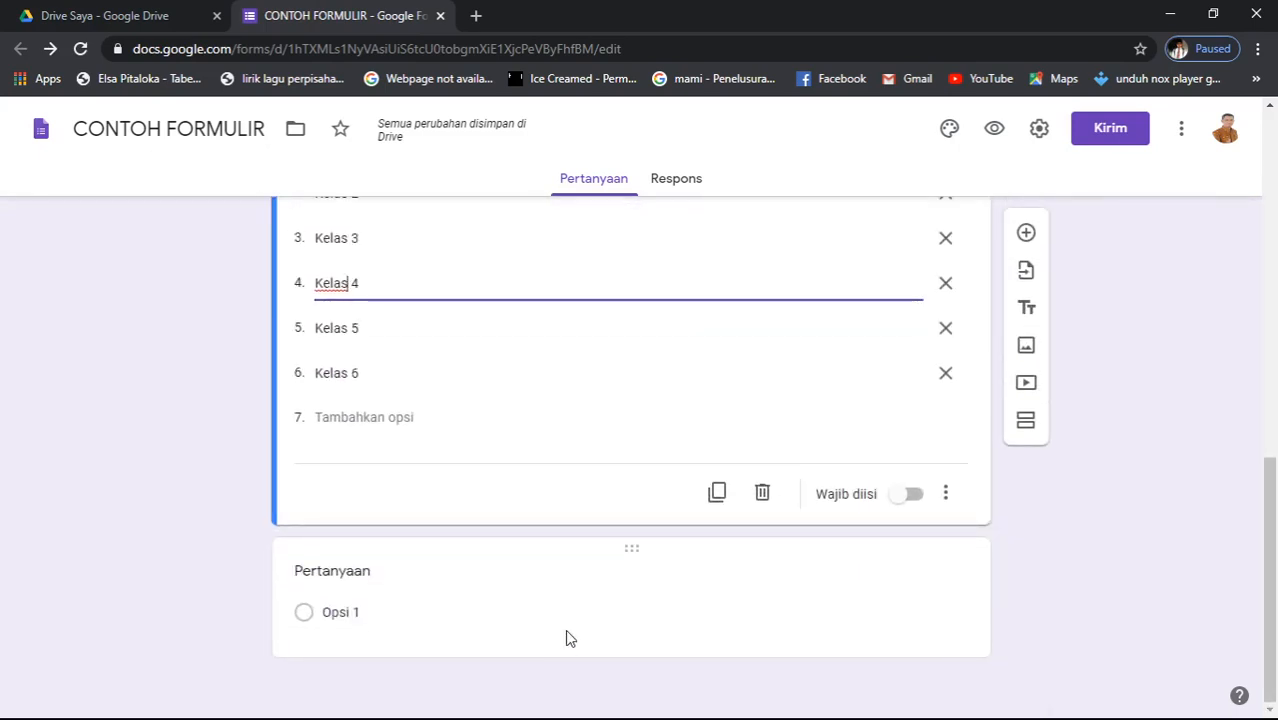
pyautogui.scroll(6, 582, 567)
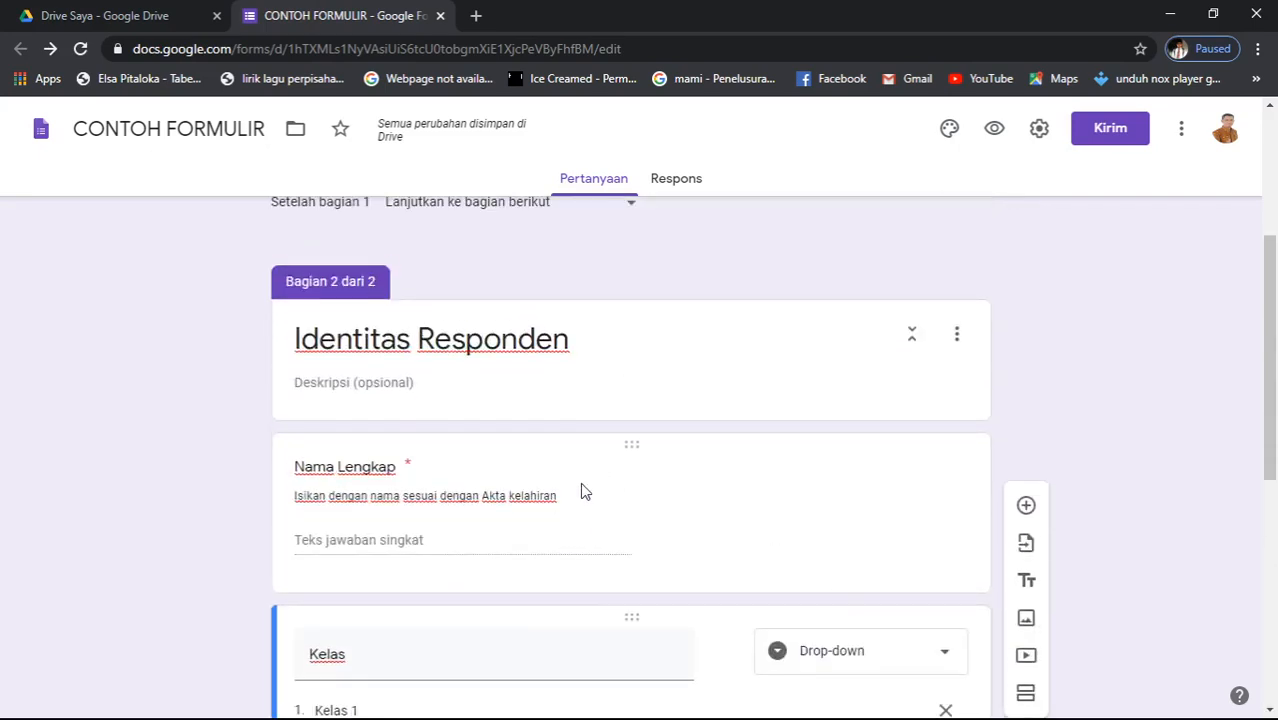
pyautogui.scroll(-2, 580, 482)
pyautogui.scroll(-3, 539, 622)
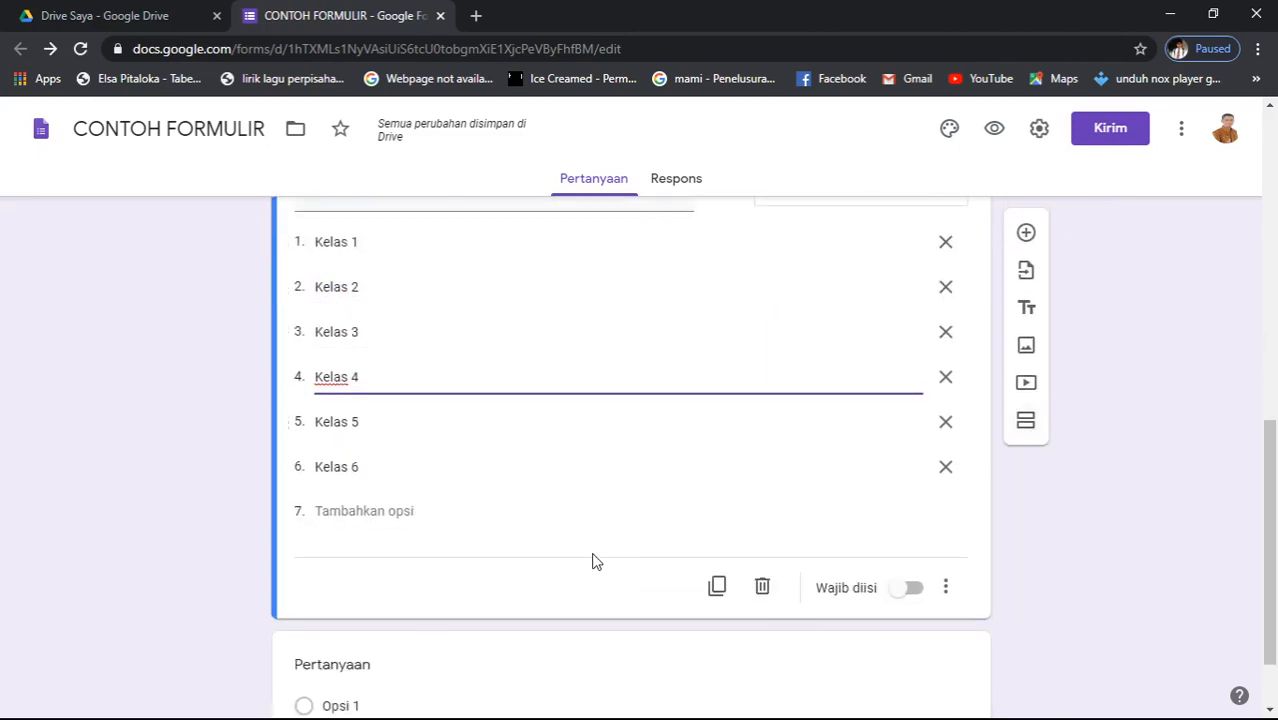
pyautogui.click(585, 585)
pyautogui.click(572, 430)
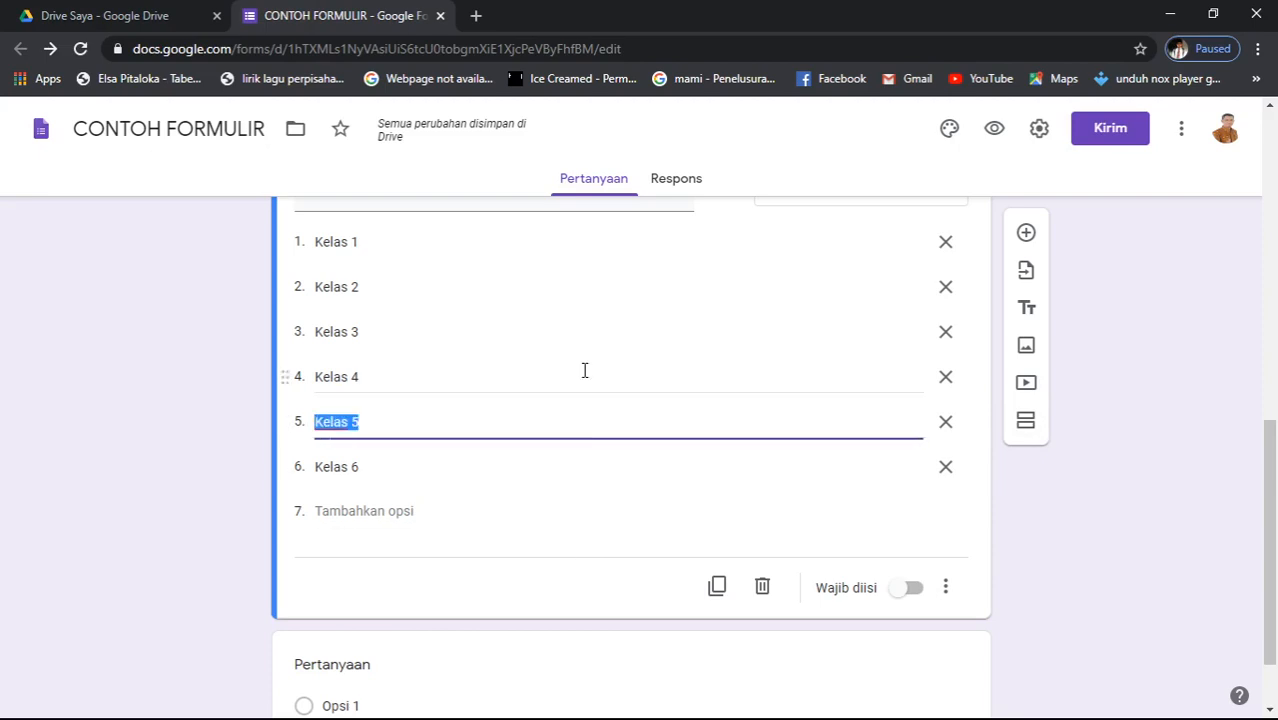
pyautogui.click(573, 582)
pyautogui.scroll(3, 576, 456)
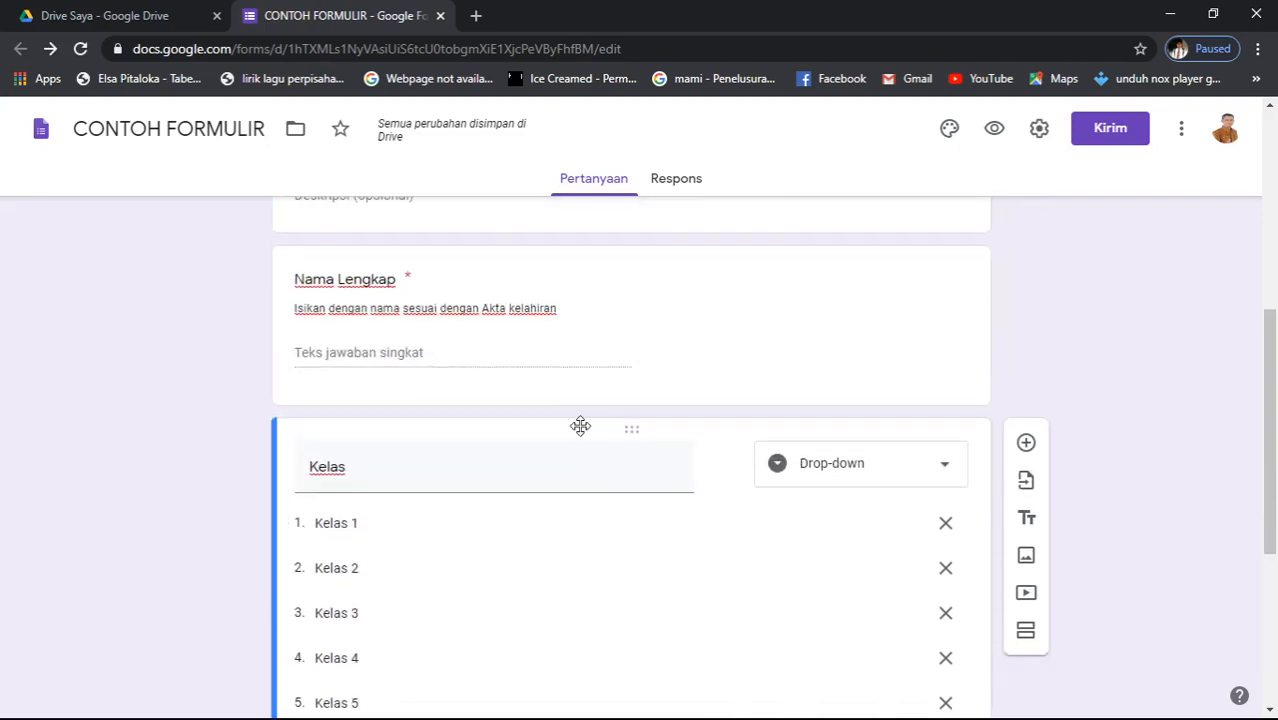
pyautogui.scroll(-4, 585, 512)
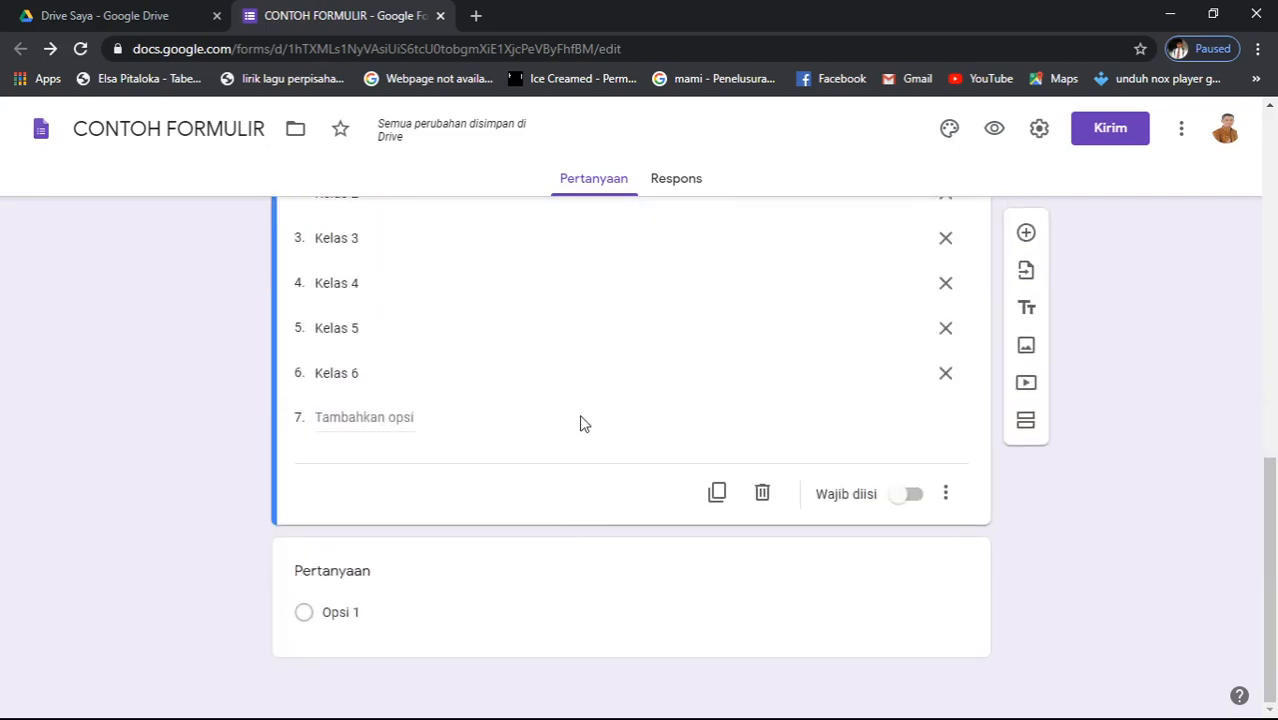
# - Add a third section after the Kelas question, titled 'Kegiatan Pembelajaran'
pyautogui.click(1026, 422)
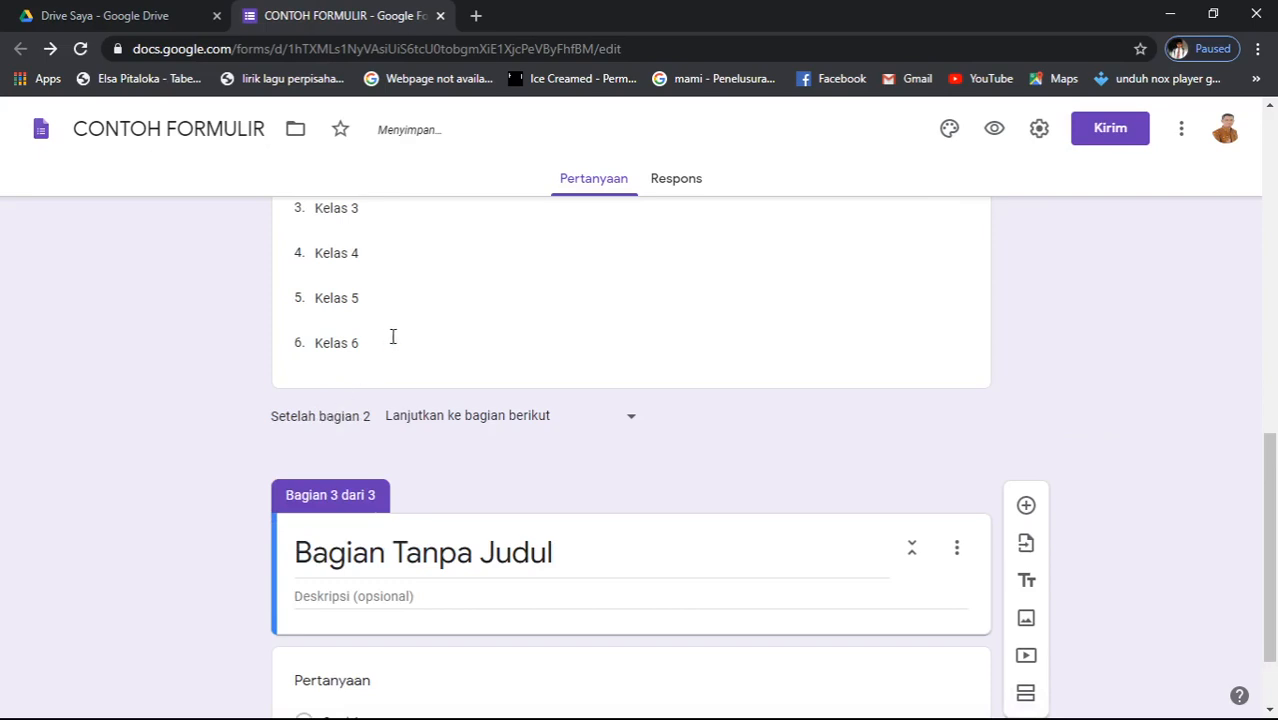
pyautogui.click(416, 560)
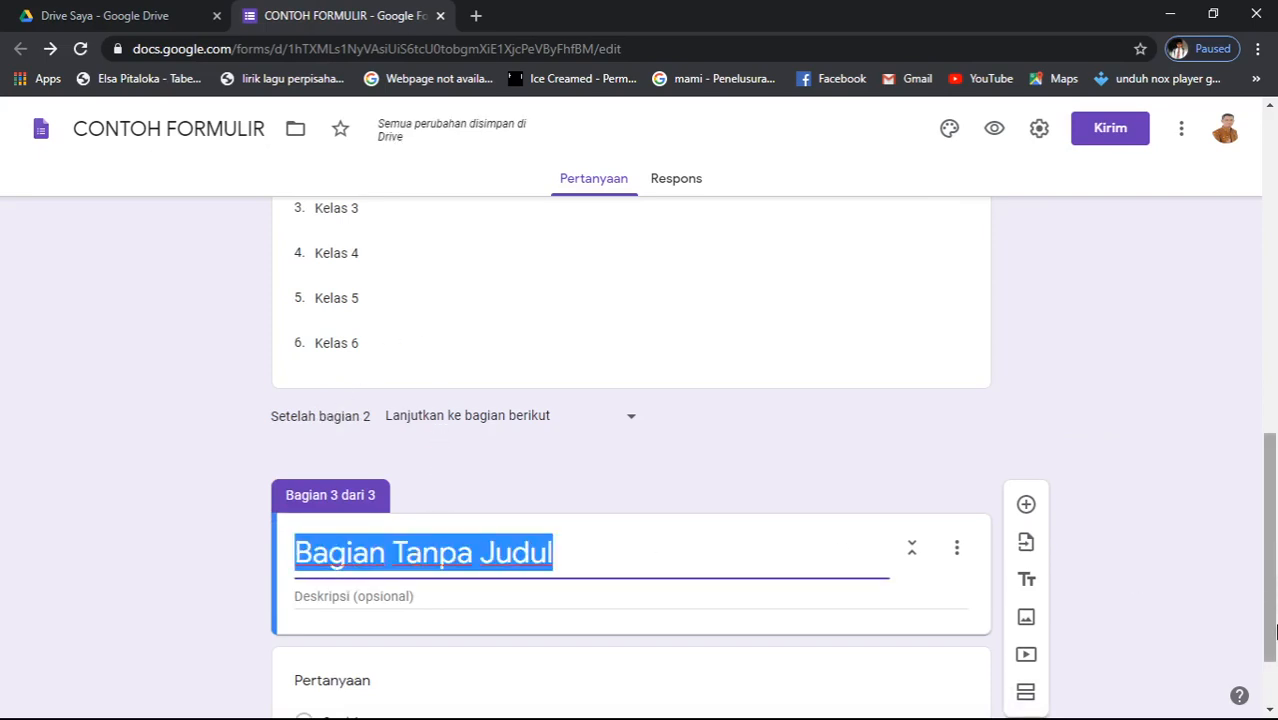
pyautogui.write('Keg')
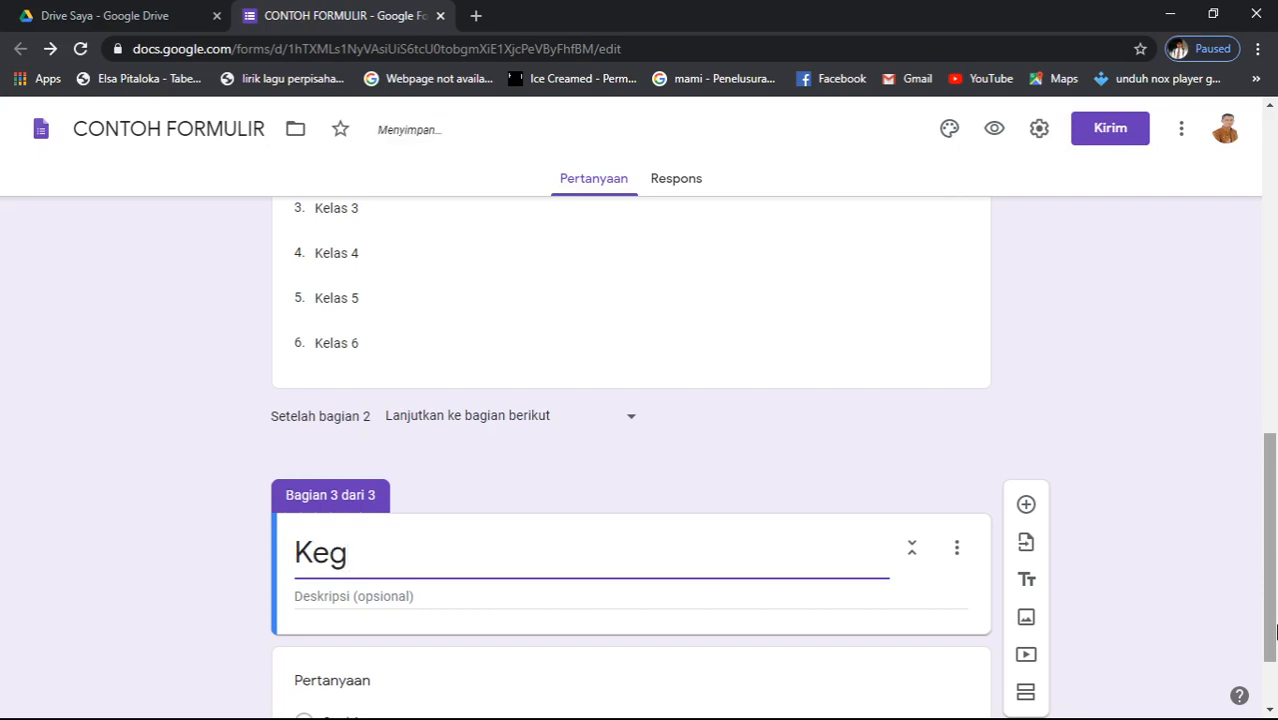
pyautogui.write('iatan Pembe')
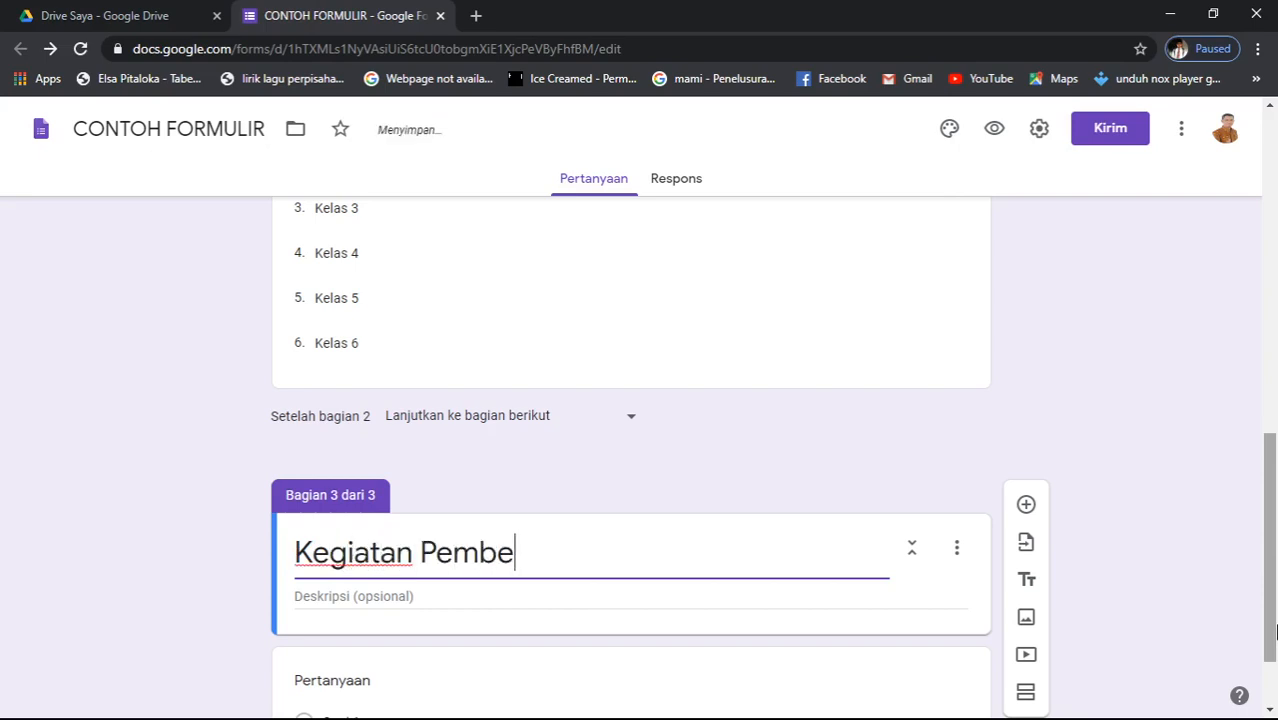
pyautogui.write('lajaran')
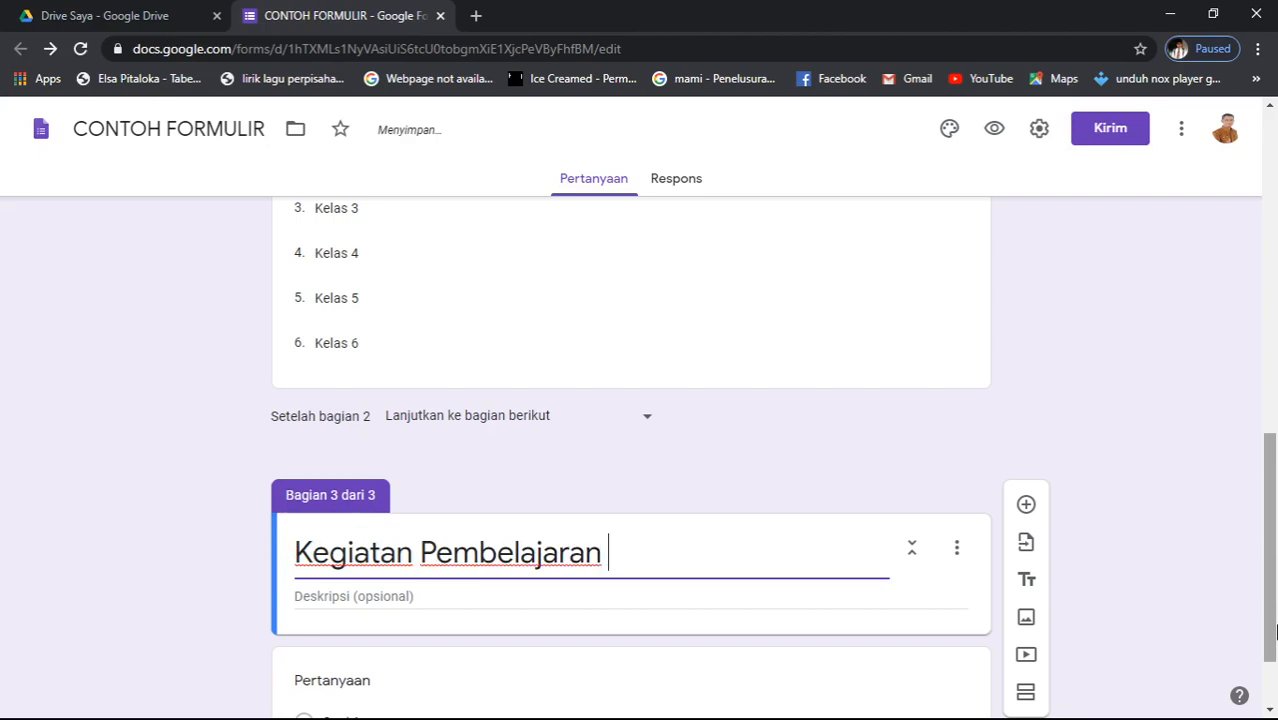
pyautogui.scroll(-1, 165, 702)
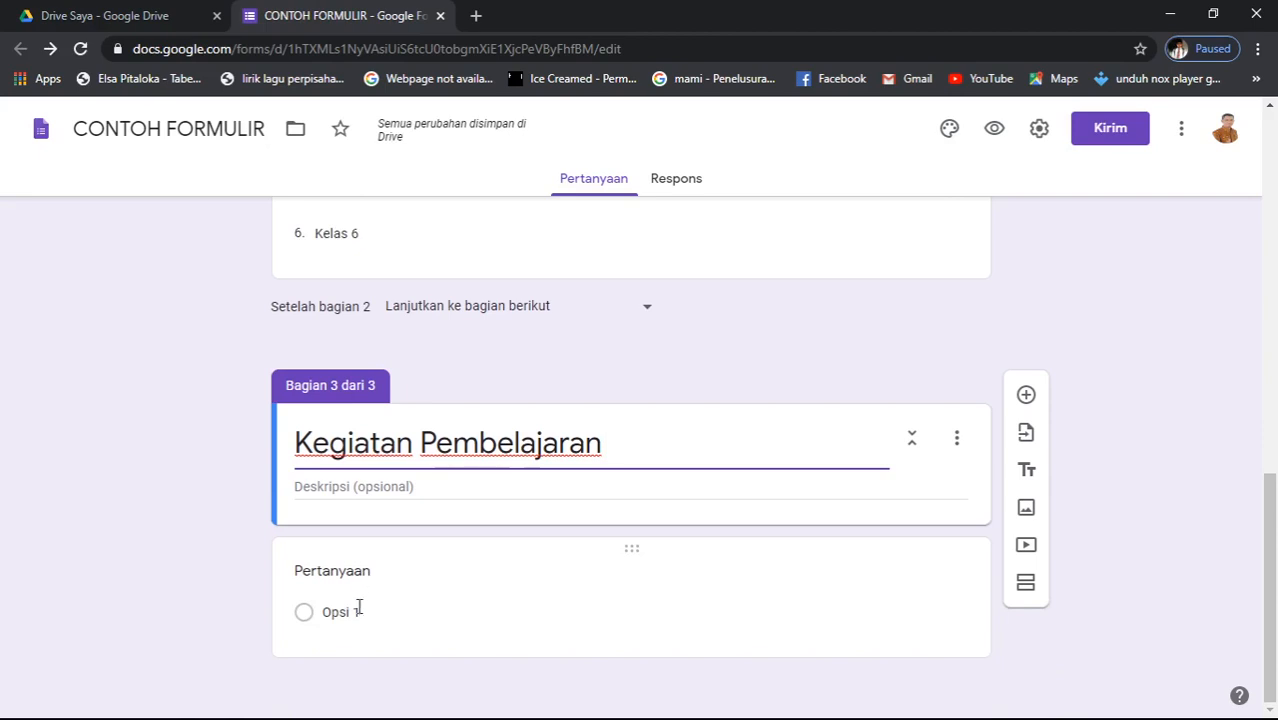
# - Title the section's question 'Penggunaan Media pembelajaran' and set it to a 1–5 linear scale
pyautogui.click(375, 571)
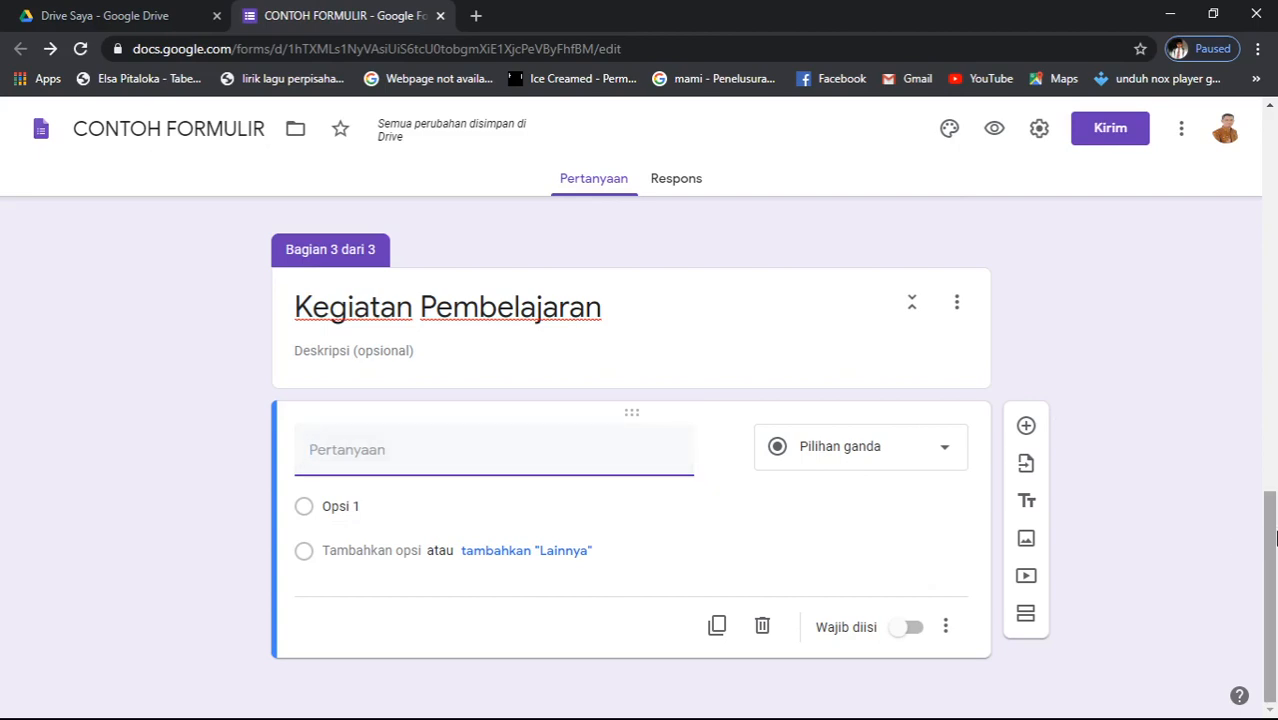
pyautogui.write('med')
pyautogui.press('BackSpace')
pyautogui.press('BackSpace')
pyautogui.press('BackSpace')
pyautogui.write('Penggu')
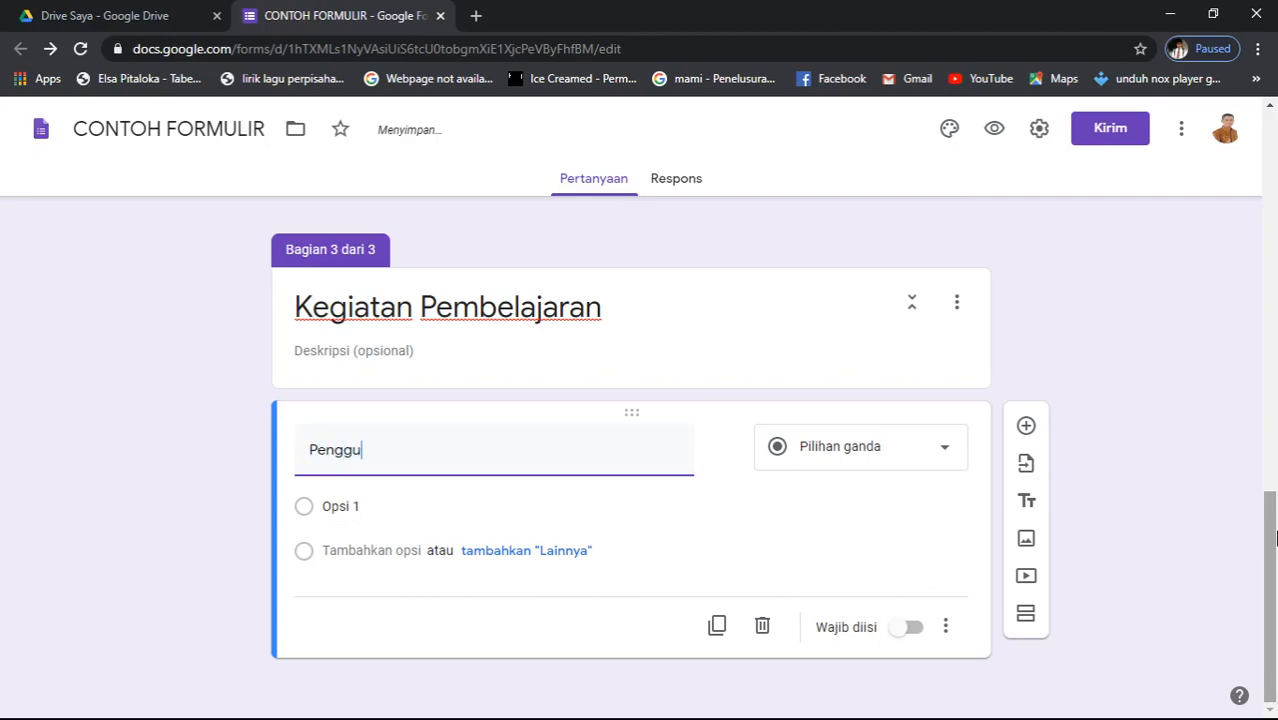
pyautogui.write('naan MEdi')
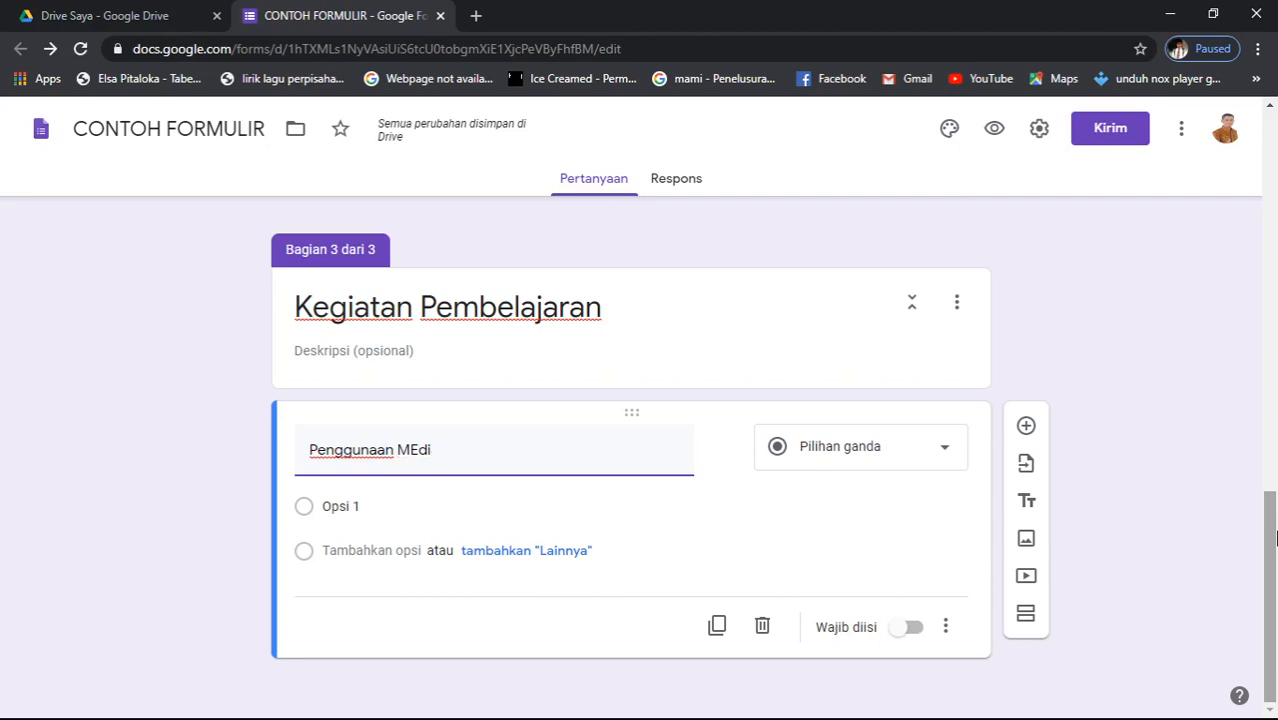
pyautogui.write('edia')
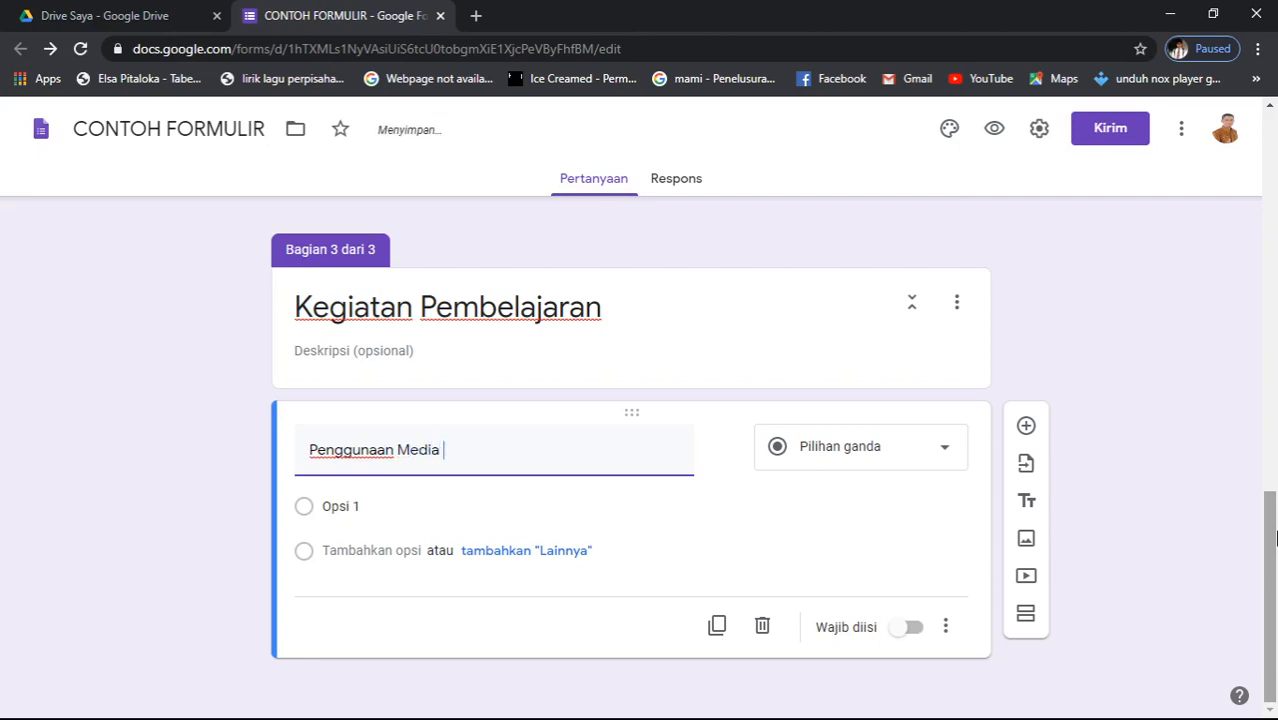
pyautogui.write(' pembelaj')
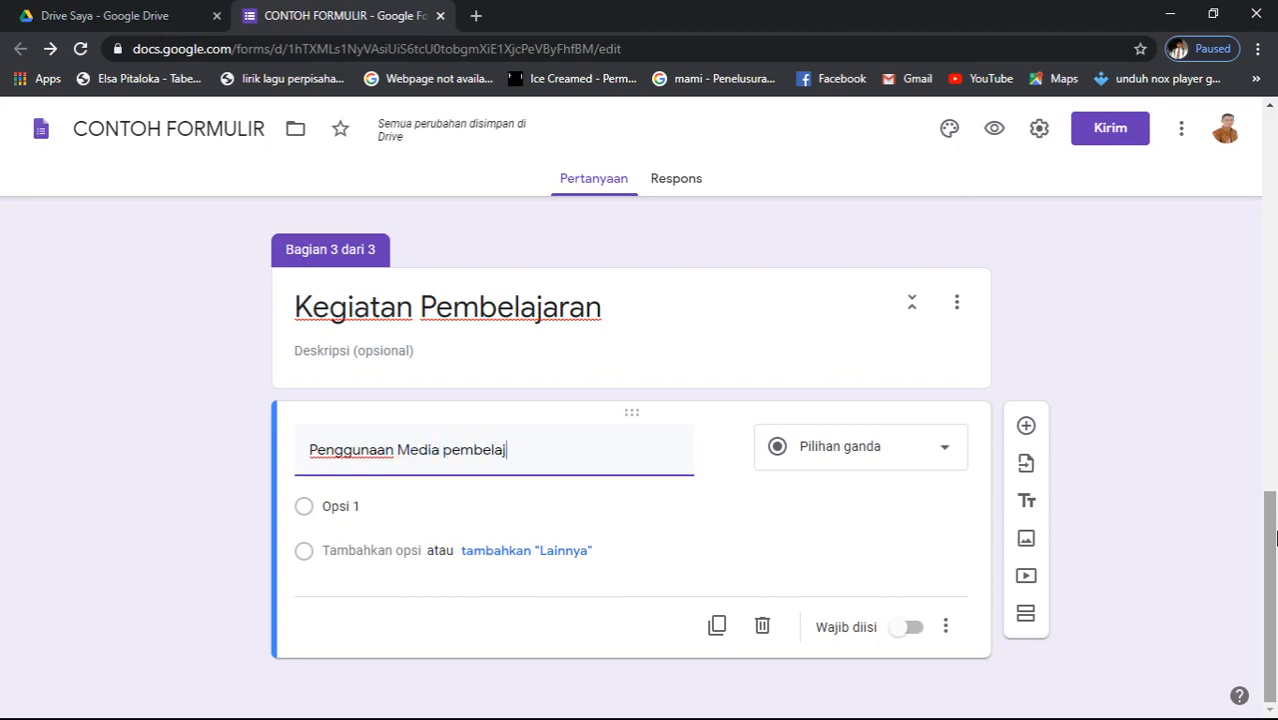
pyautogui.write('aran')
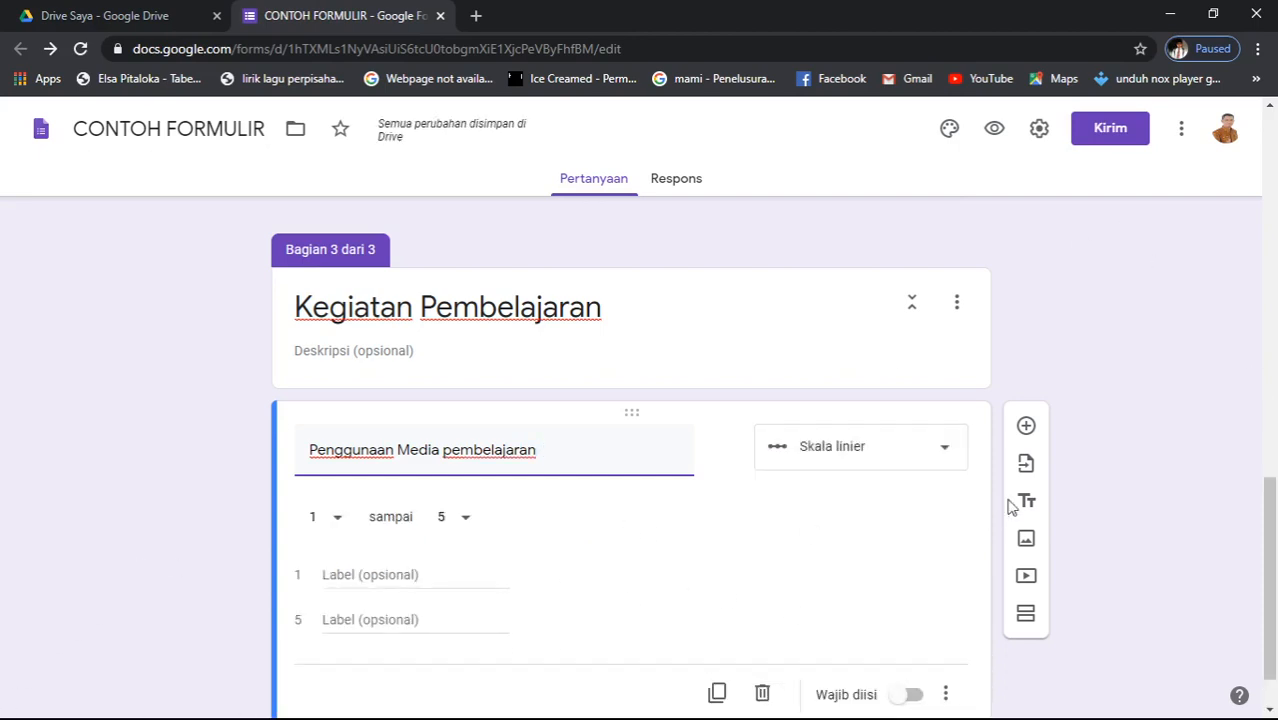
pyautogui.click(945, 456)
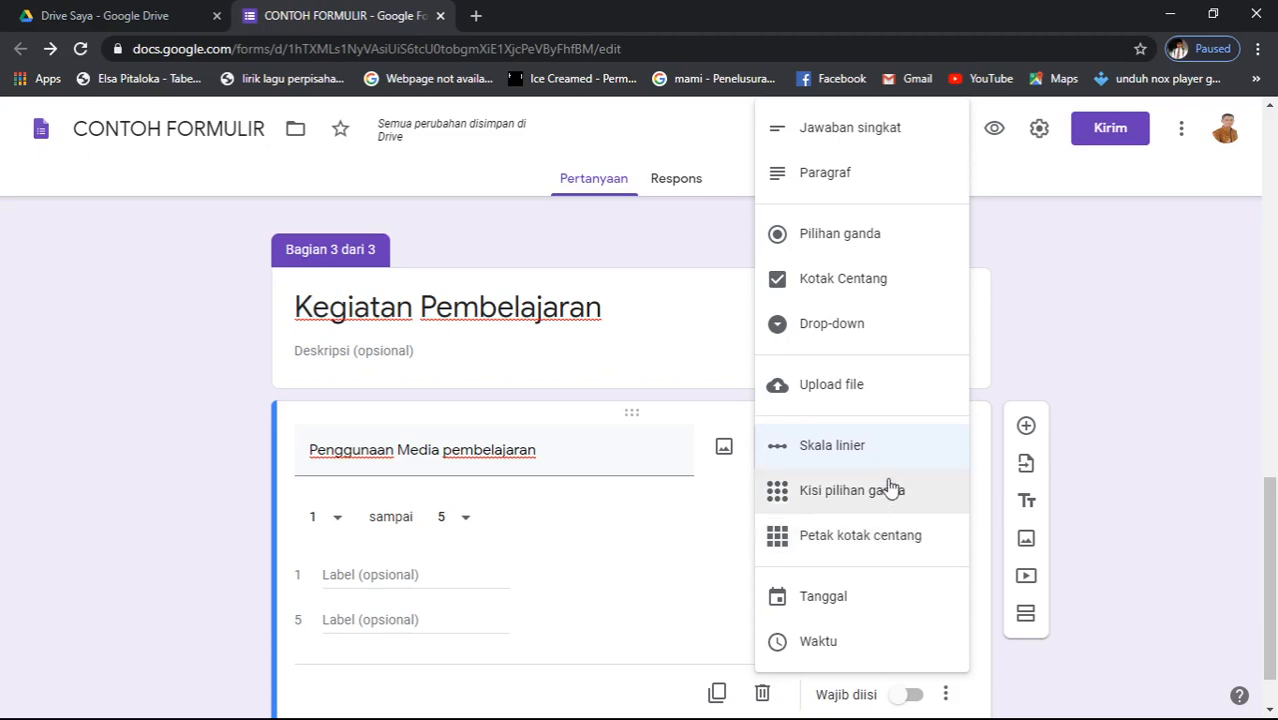
# - Make the question a multiple-choice grid with rows Daring, Luring and Tatap Muka
pyautogui.click(892, 495)
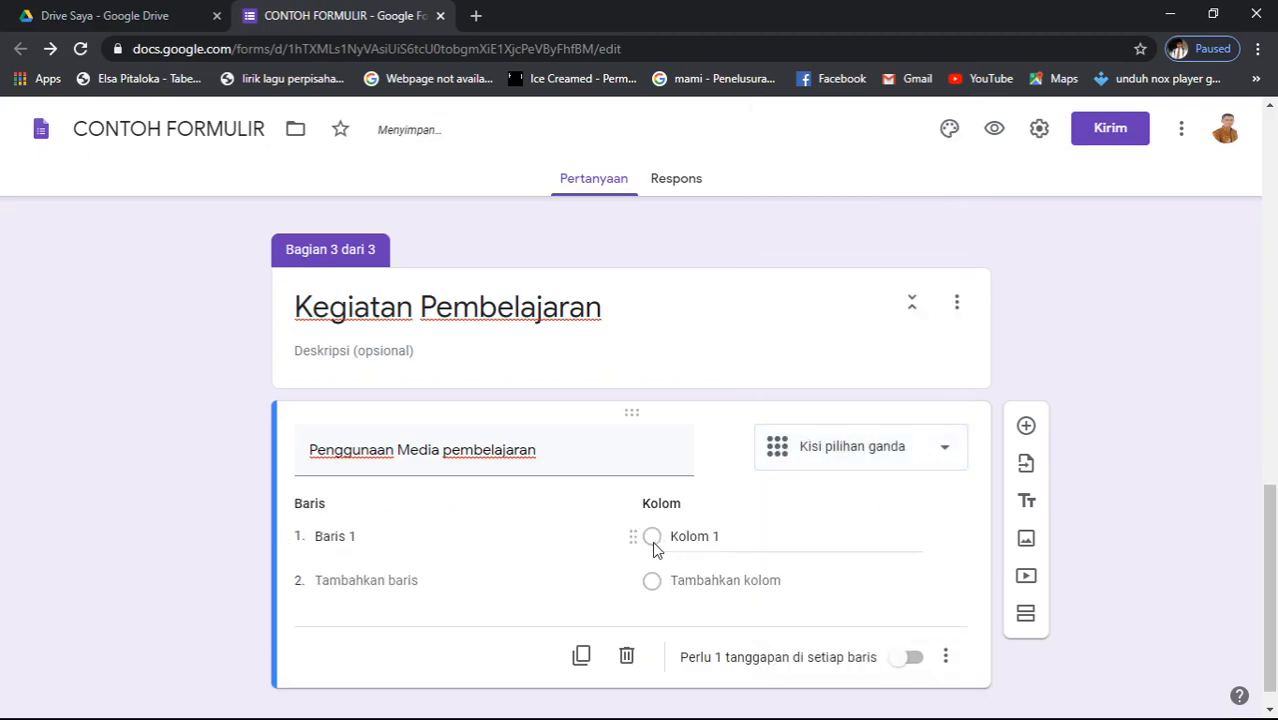
pyautogui.click(403, 537)
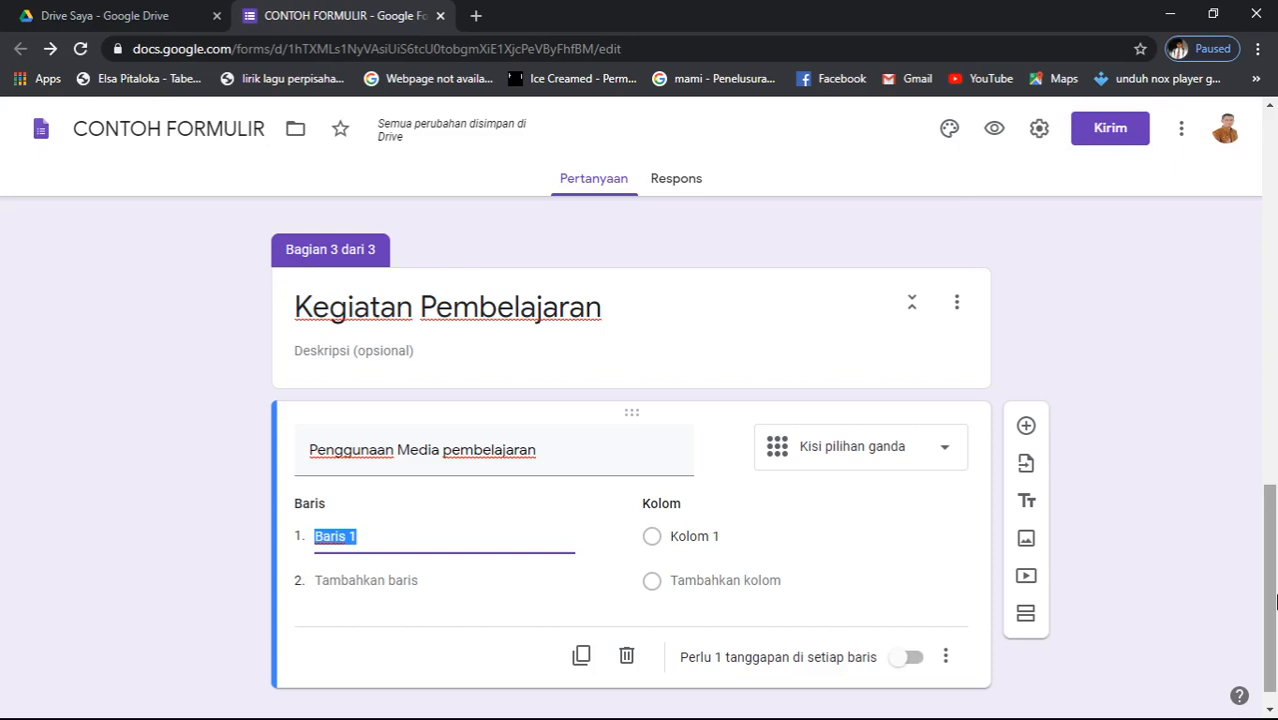
pyautogui.write('Daring')
pyautogui.press('Return')
pyautogui.write('Luri')
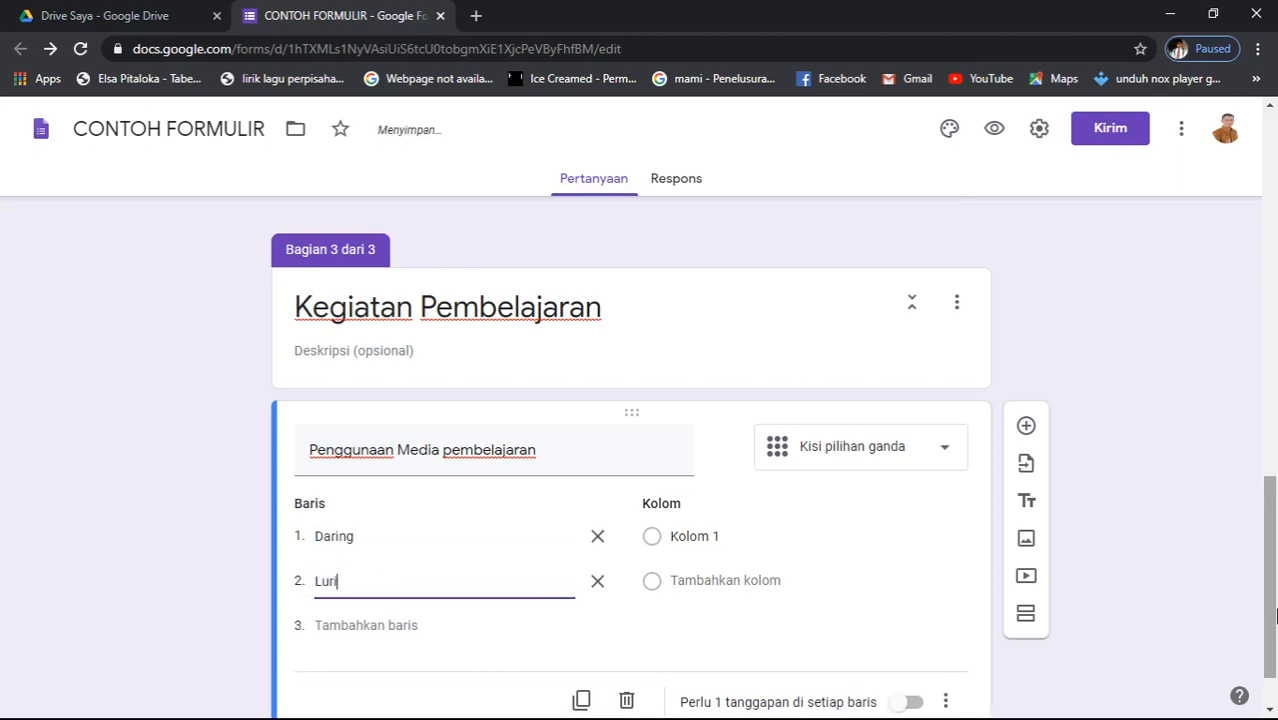
pyautogui.write('ng')
pyautogui.press('Return')
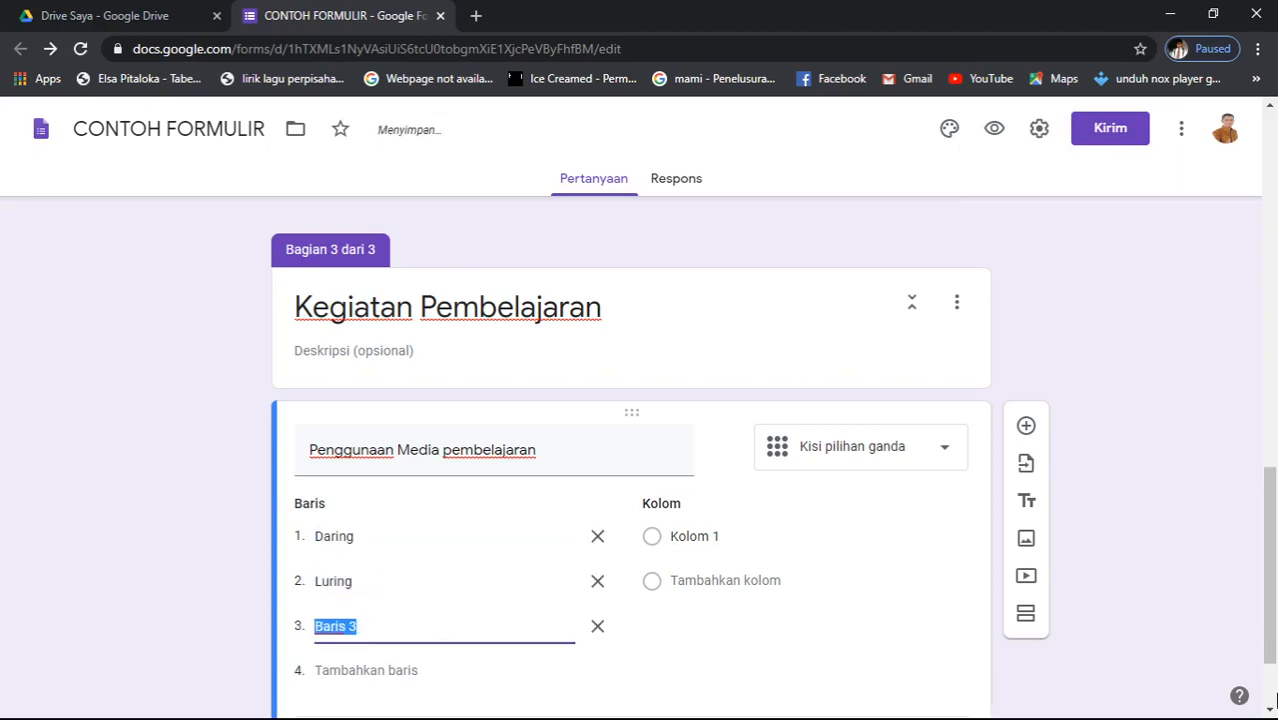
pyautogui.write('Tatap Muka')
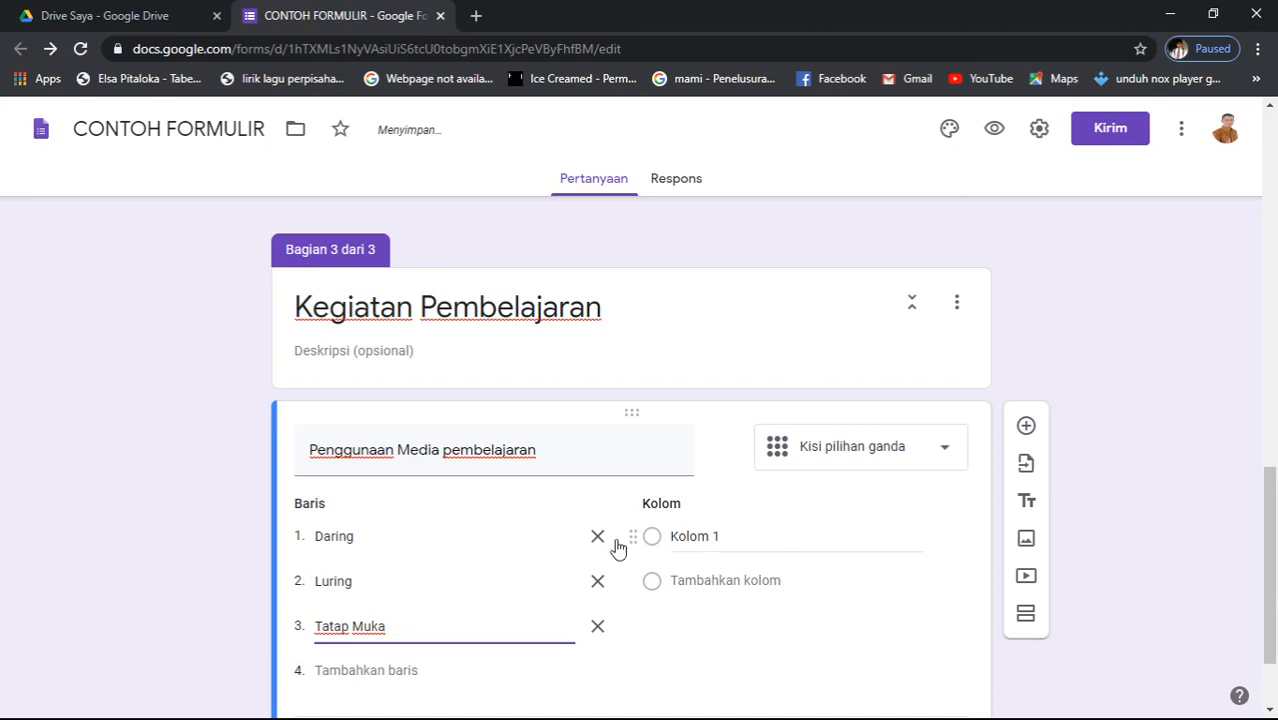
# - Add grid columns Selalu, sering, kadang, jarang and tidak pernah
pyautogui.click(654, 537)
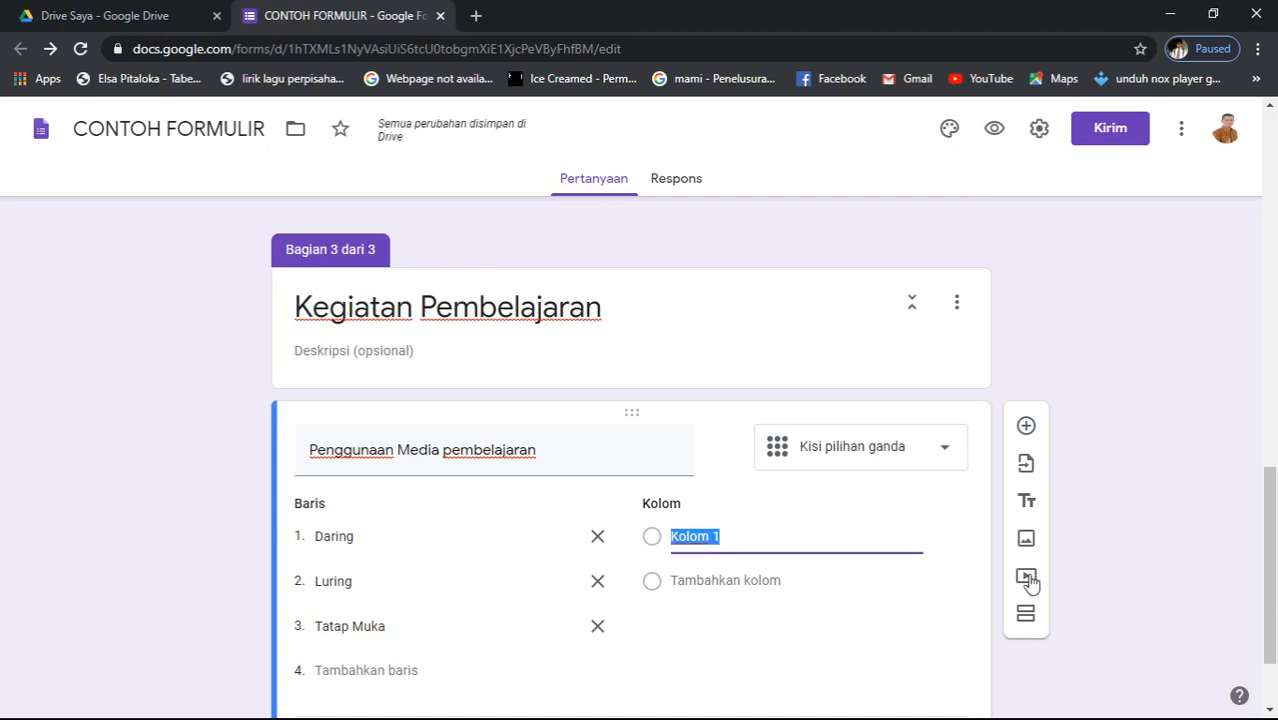
pyautogui.write('a')
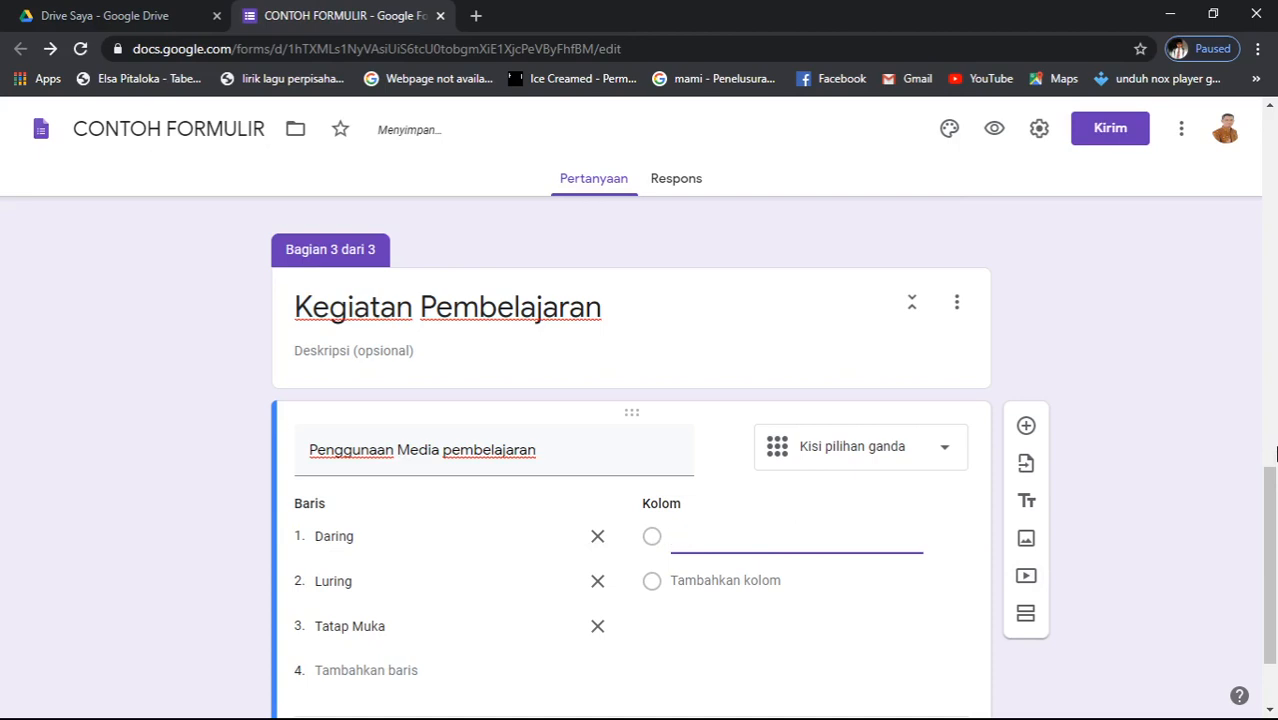
pyautogui.write('Selalu')
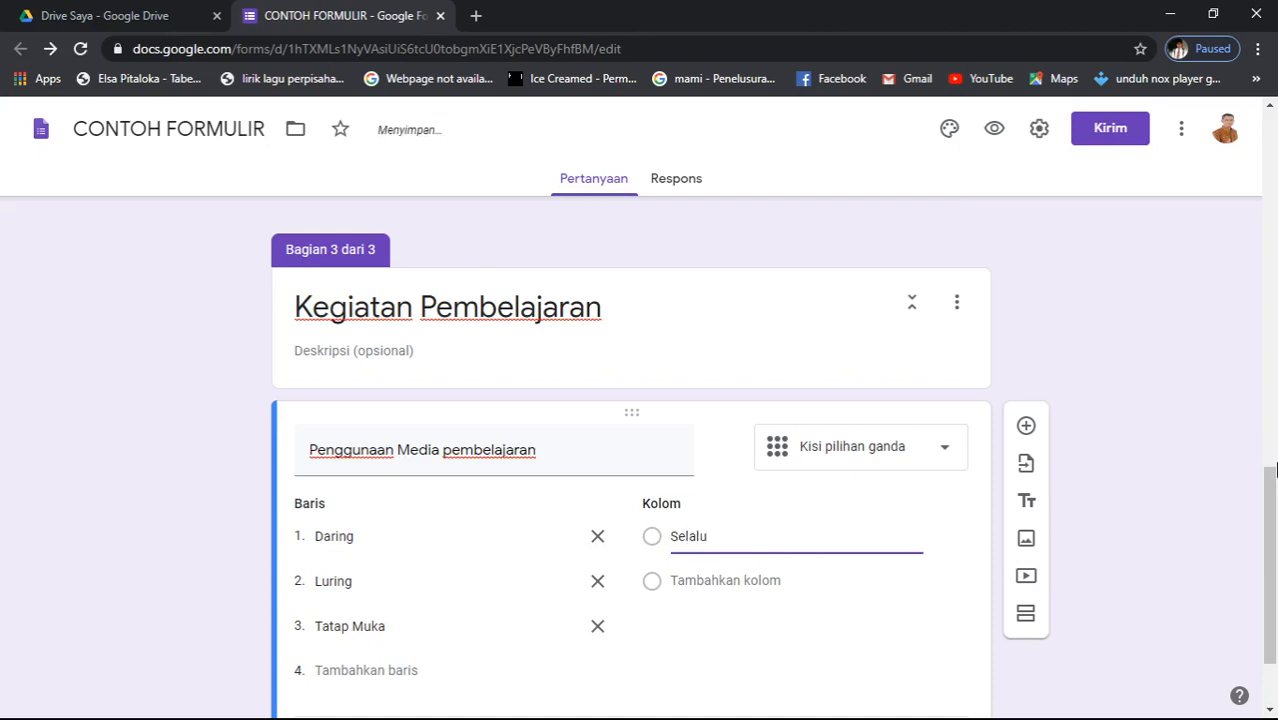
pyautogui.press('Return')
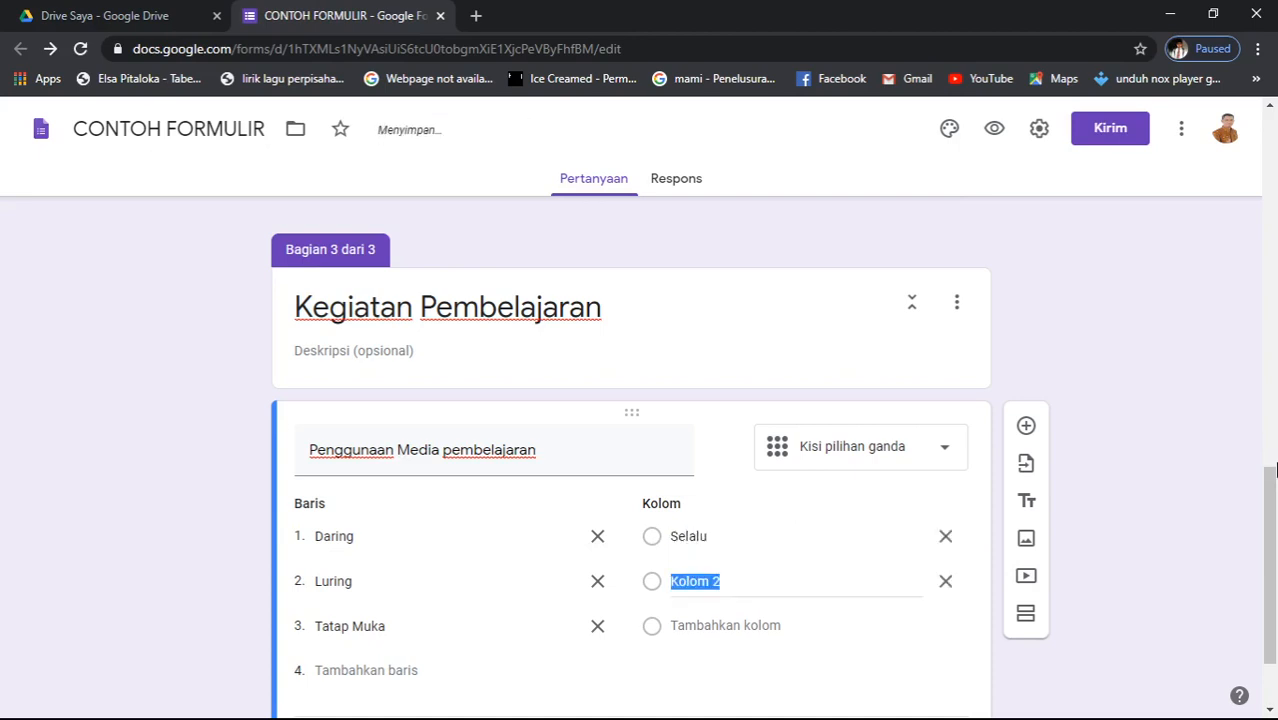
pyautogui.write('ser')
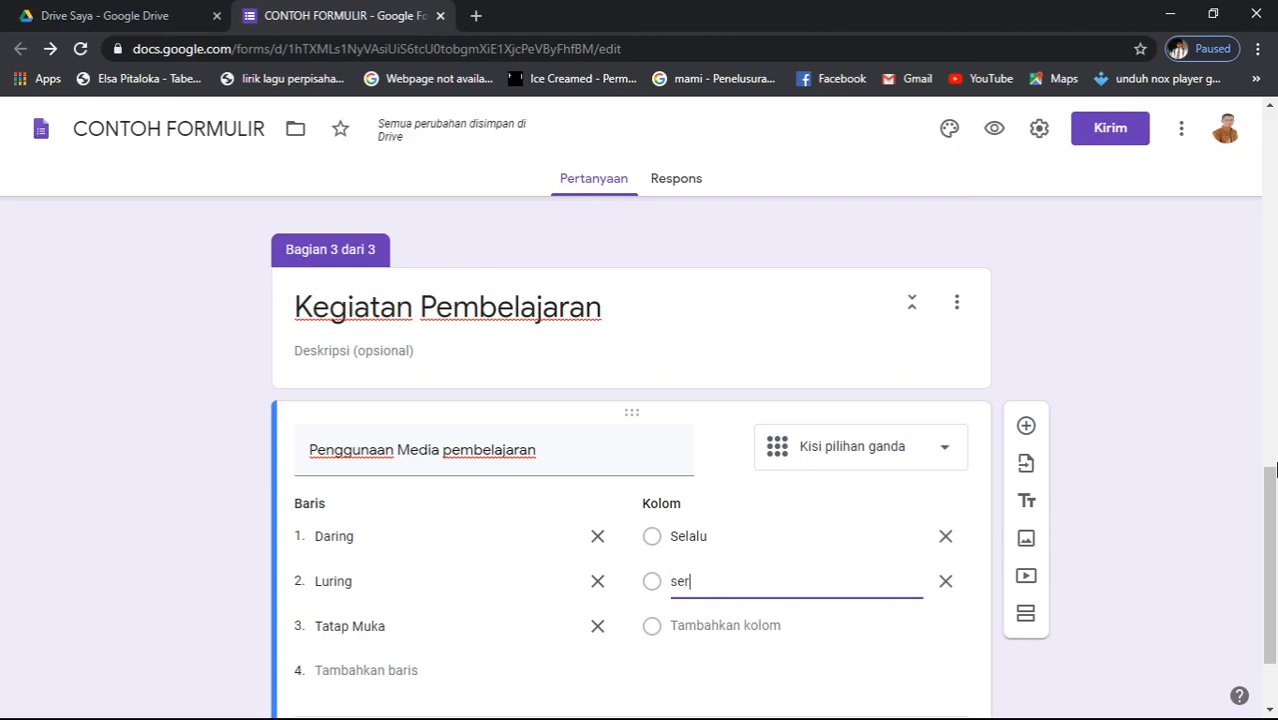
pyautogui.write('ing')
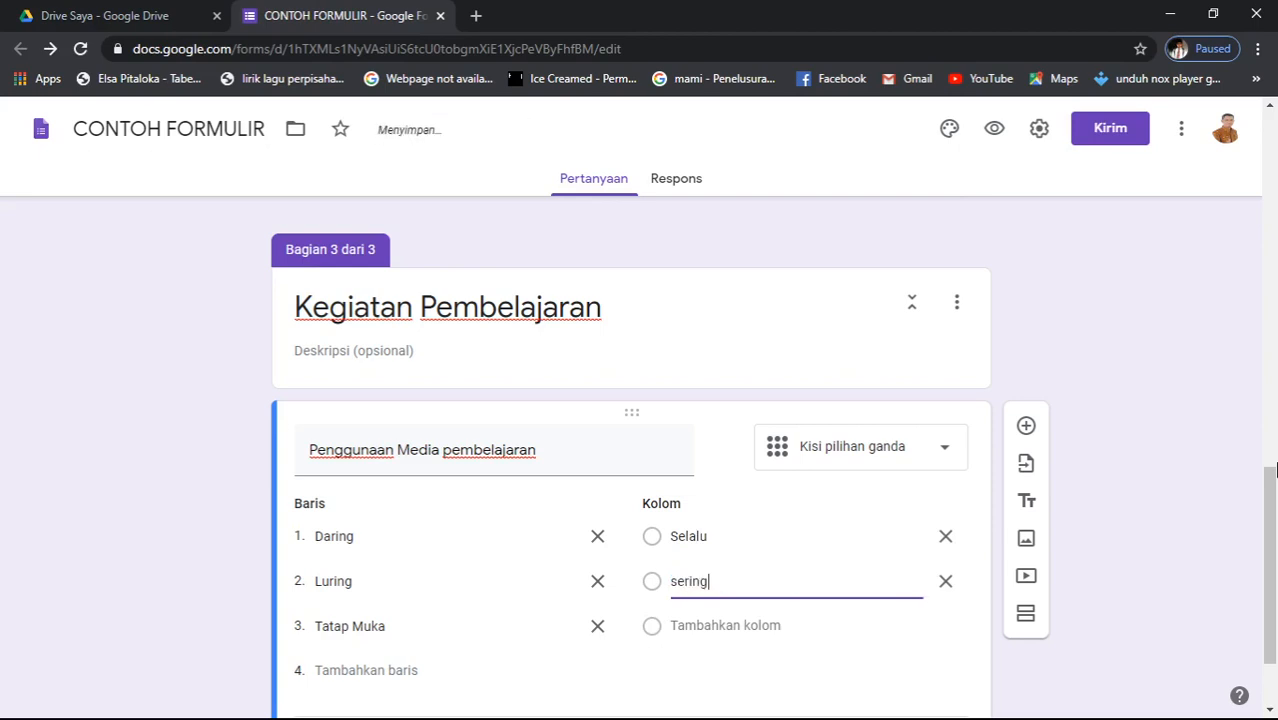
pyautogui.press('Return')
pyautogui.write('kadang')
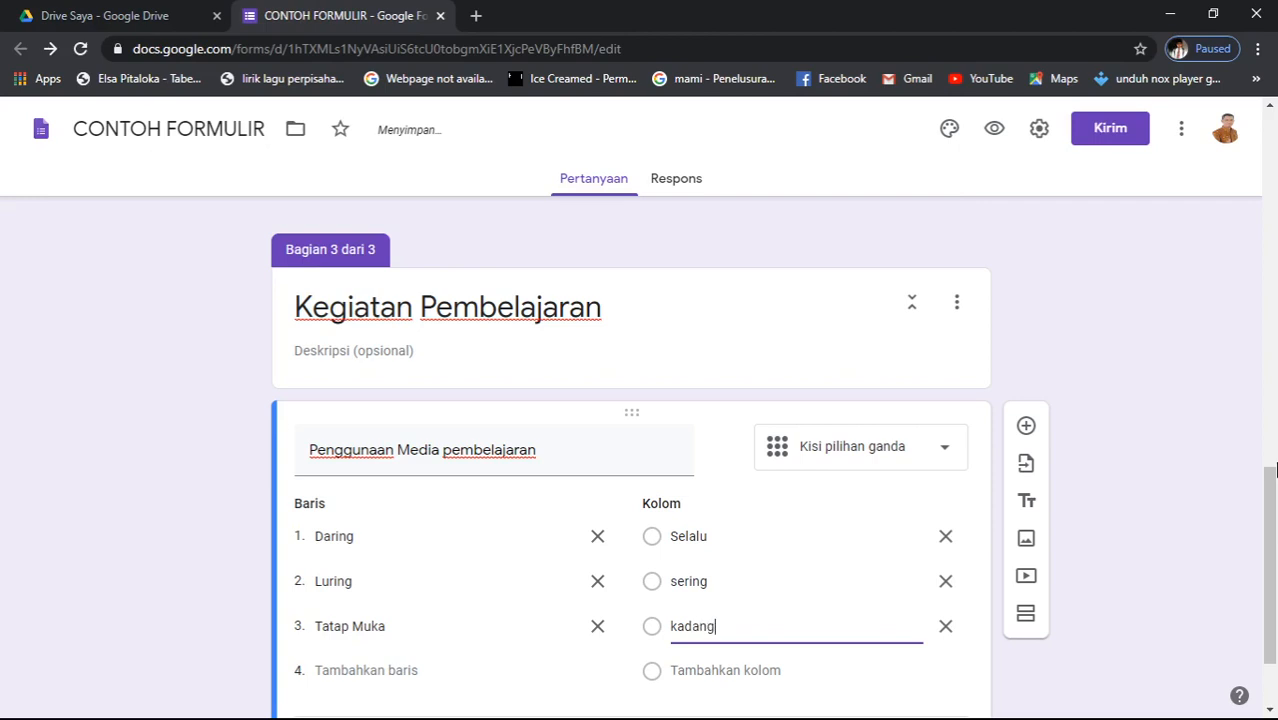
pyautogui.press('Return')
pyautogui.write('ja')
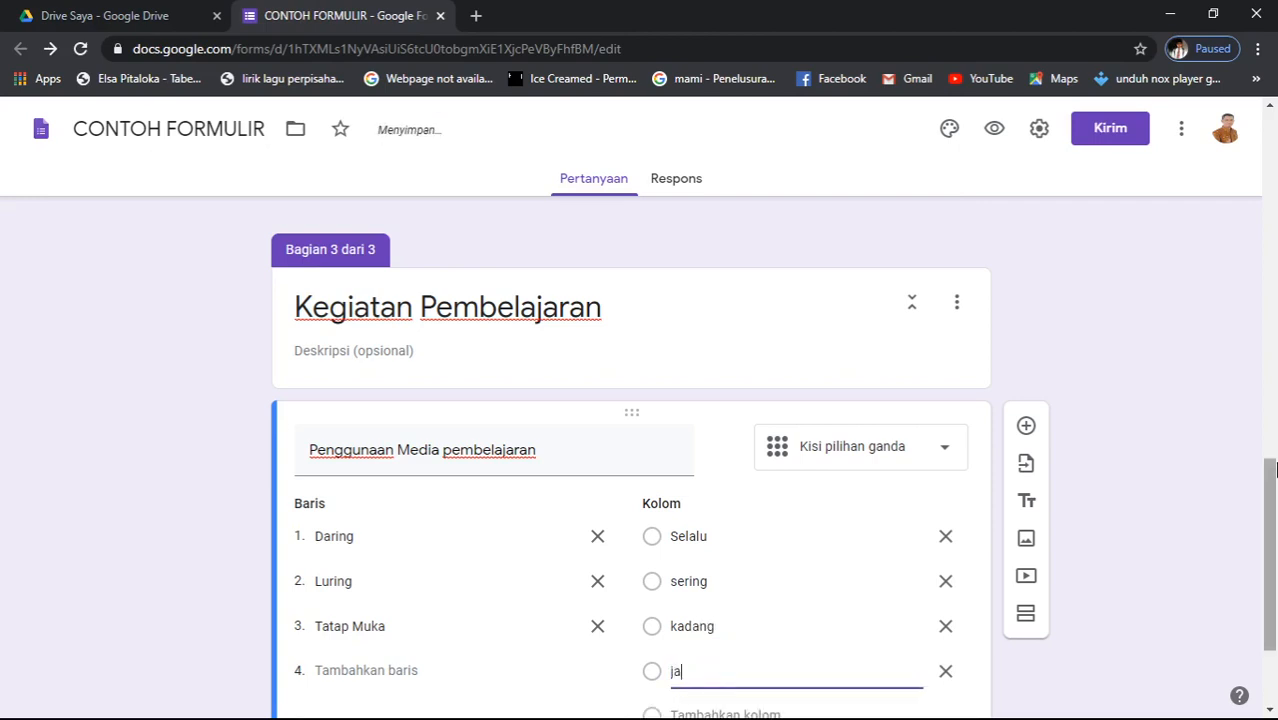
pyautogui.write('rang')
pyautogui.press('Return')
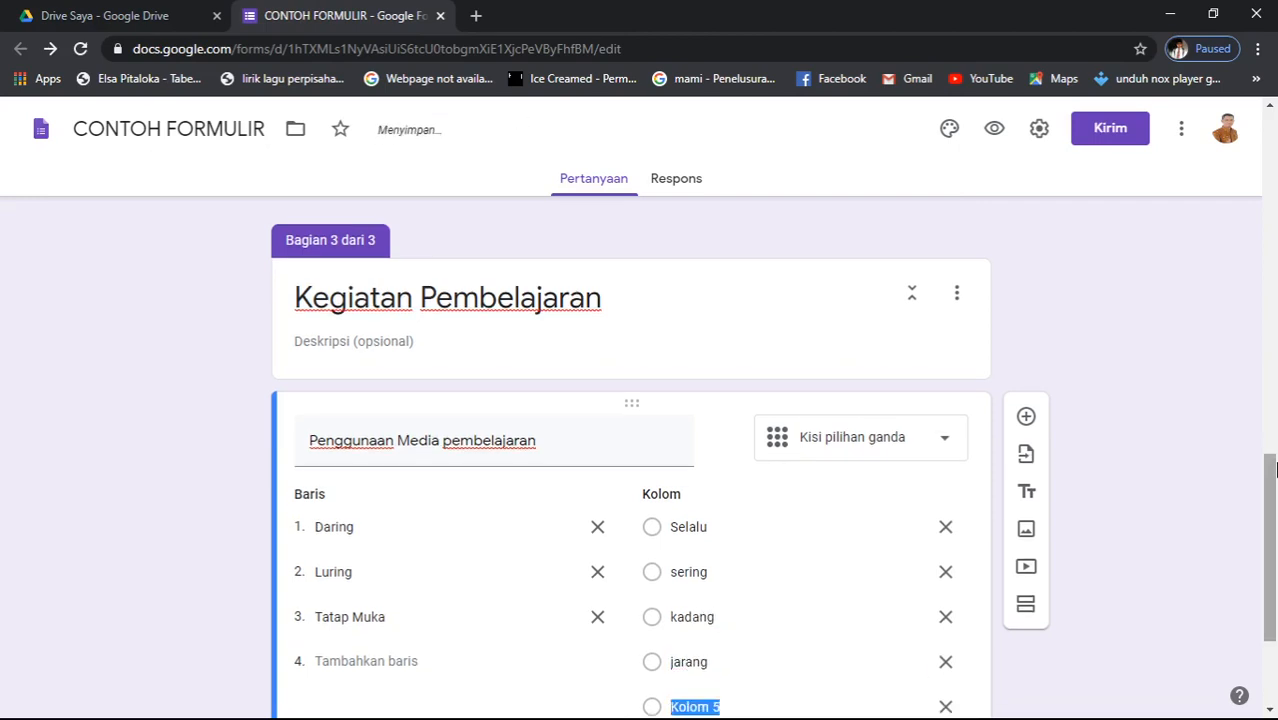
pyautogui.write('tidak pernah')
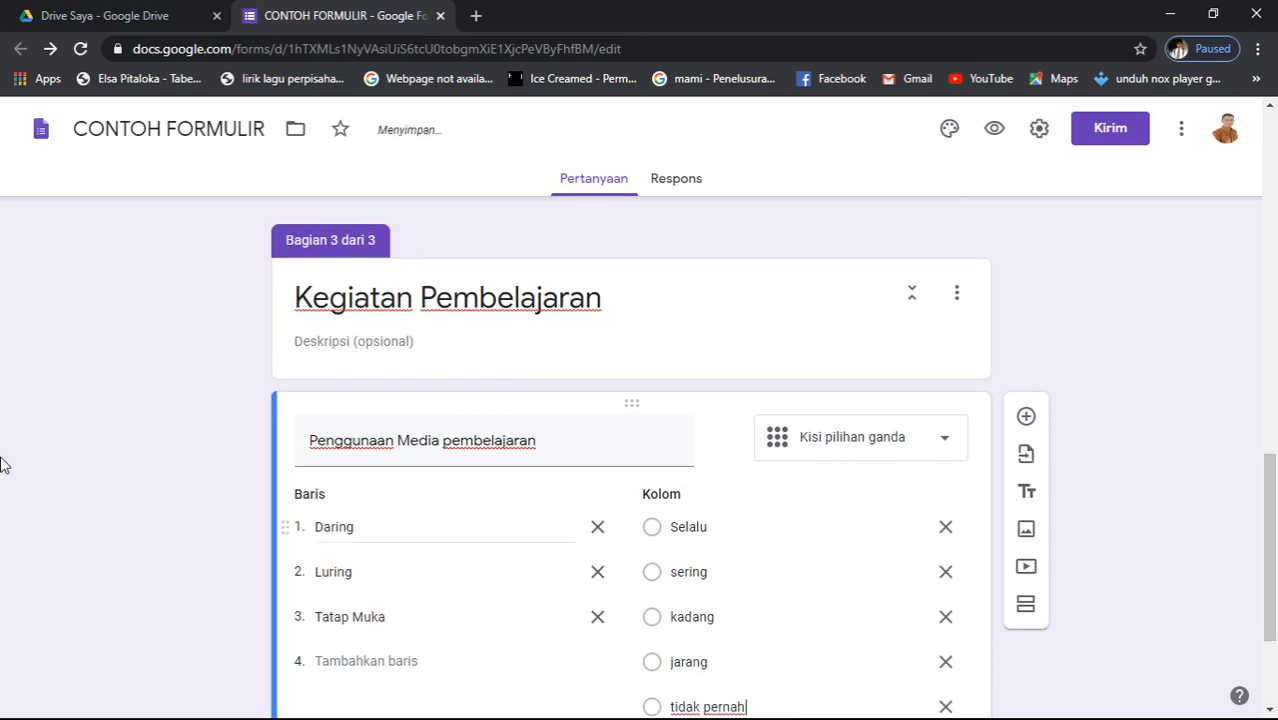
# - Copy the Penggunaan Media pembelajaran grid, rows and columns included, into a new card below it
pyautogui.scroll(-1, 514, 516)
pyautogui.scroll(-1, 514, 516)
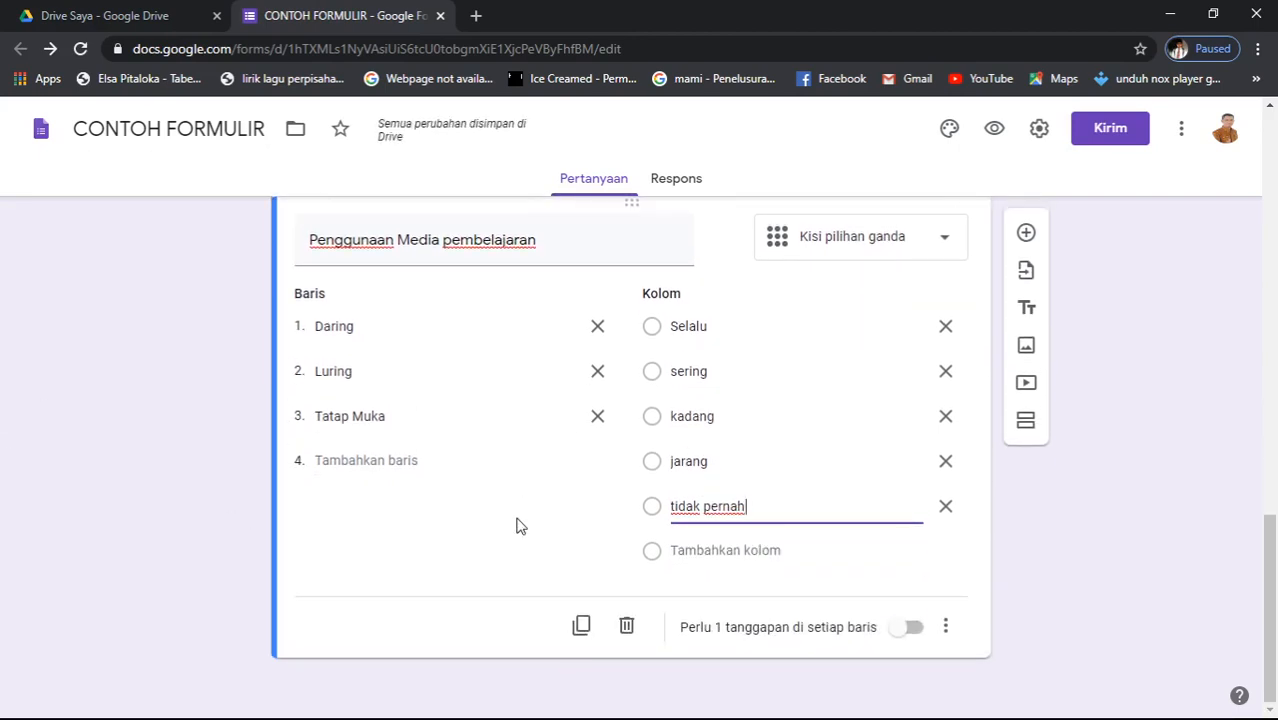
pyautogui.scroll(4, 478, 550)
pyautogui.scroll(-3, 473, 540)
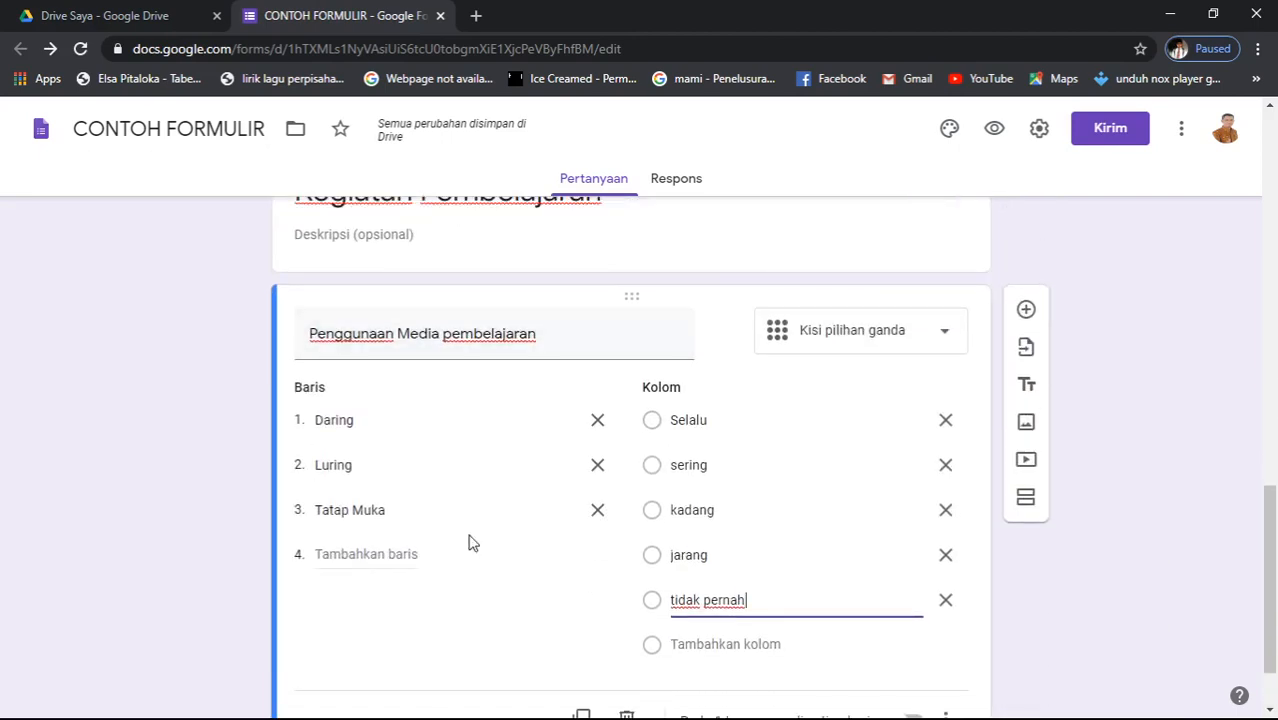
pyautogui.scroll(3, 473, 540)
pyautogui.scroll(-3, 473, 542)
pyautogui.scroll(-1, 442, 633)
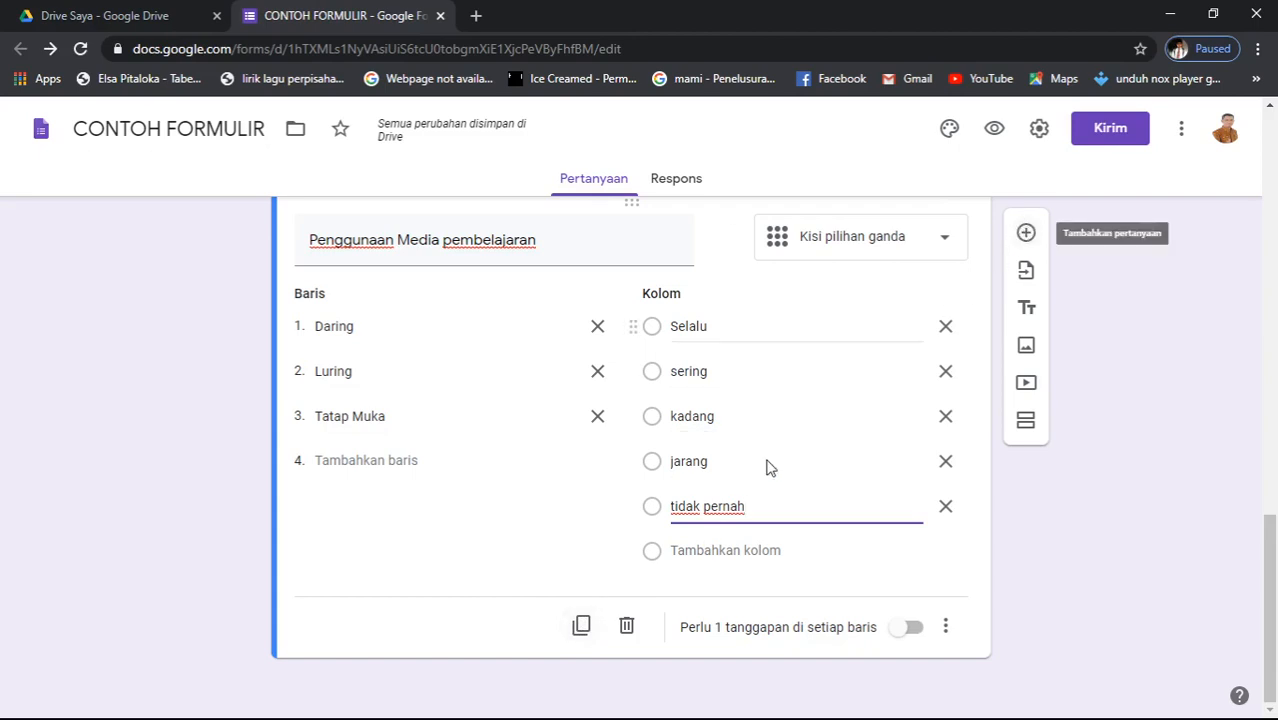
pyautogui.click(584, 623)
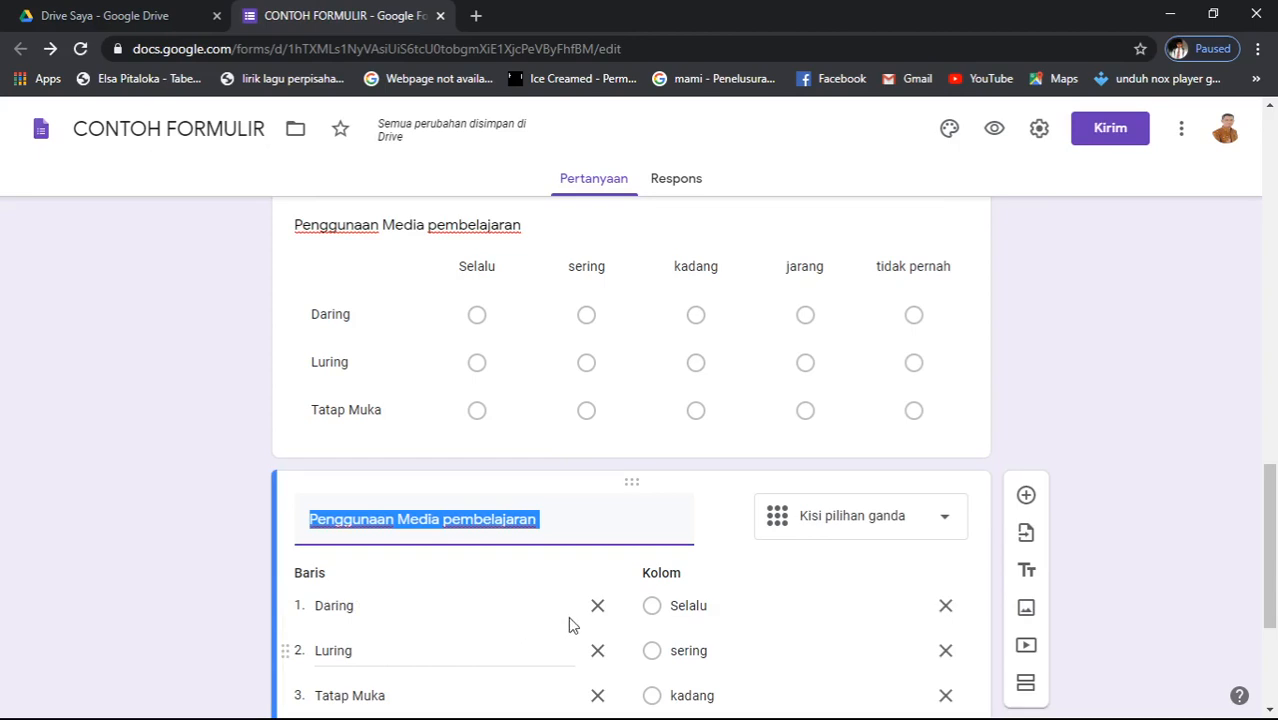
# - Change the copied question's type to Petak kotak centang (checkbox grid)
pyautogui.click(942, 528)
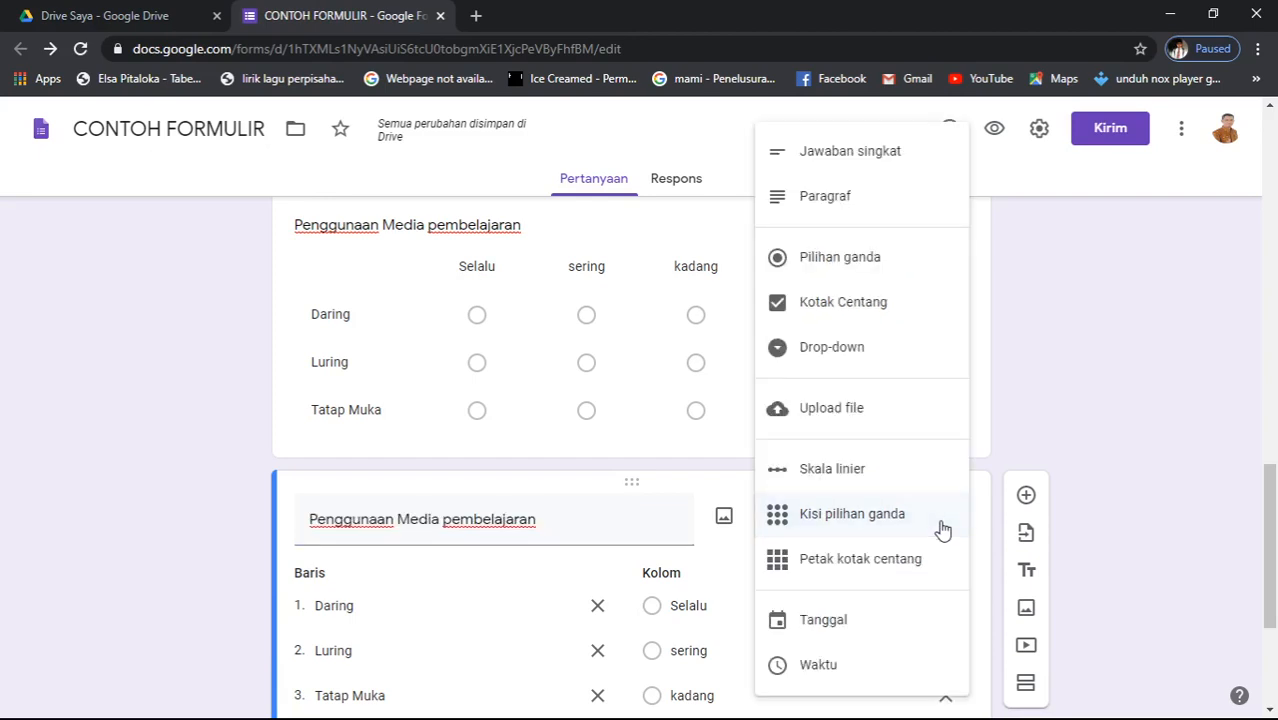
pyautogui.click(903, 566)
pyautogui.scroll(-3, 549, 606)
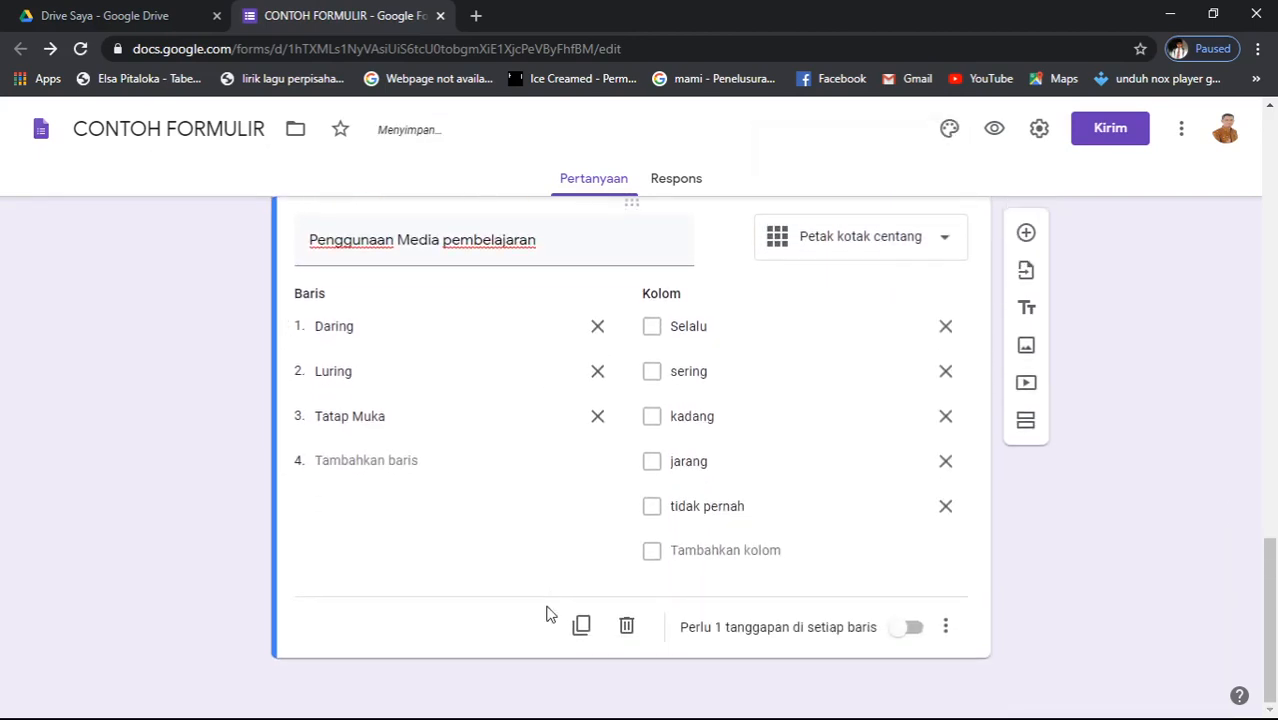
pyautogui.scroll(2, 549, 606)
pyautogui.scroll(-1, 549, 606)
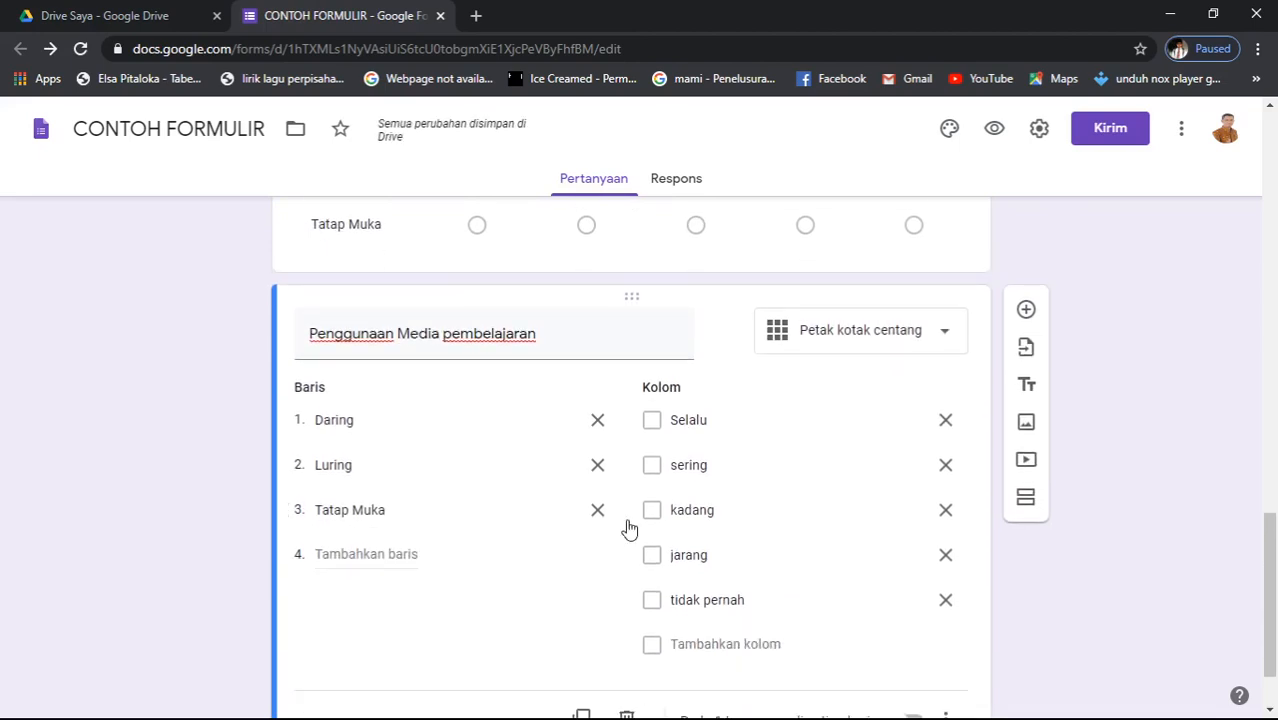
pyautogui.scroll(2, 698, 390)
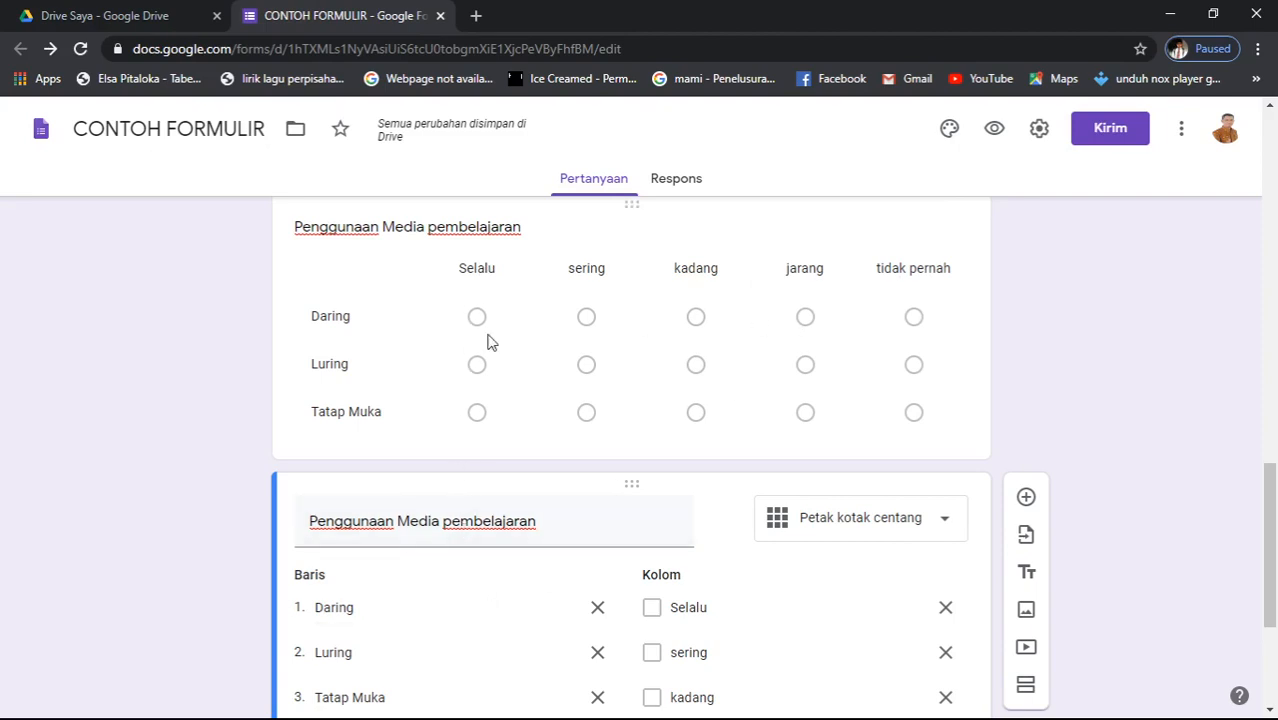
pyautogui.scroll(-2, 508, 585)
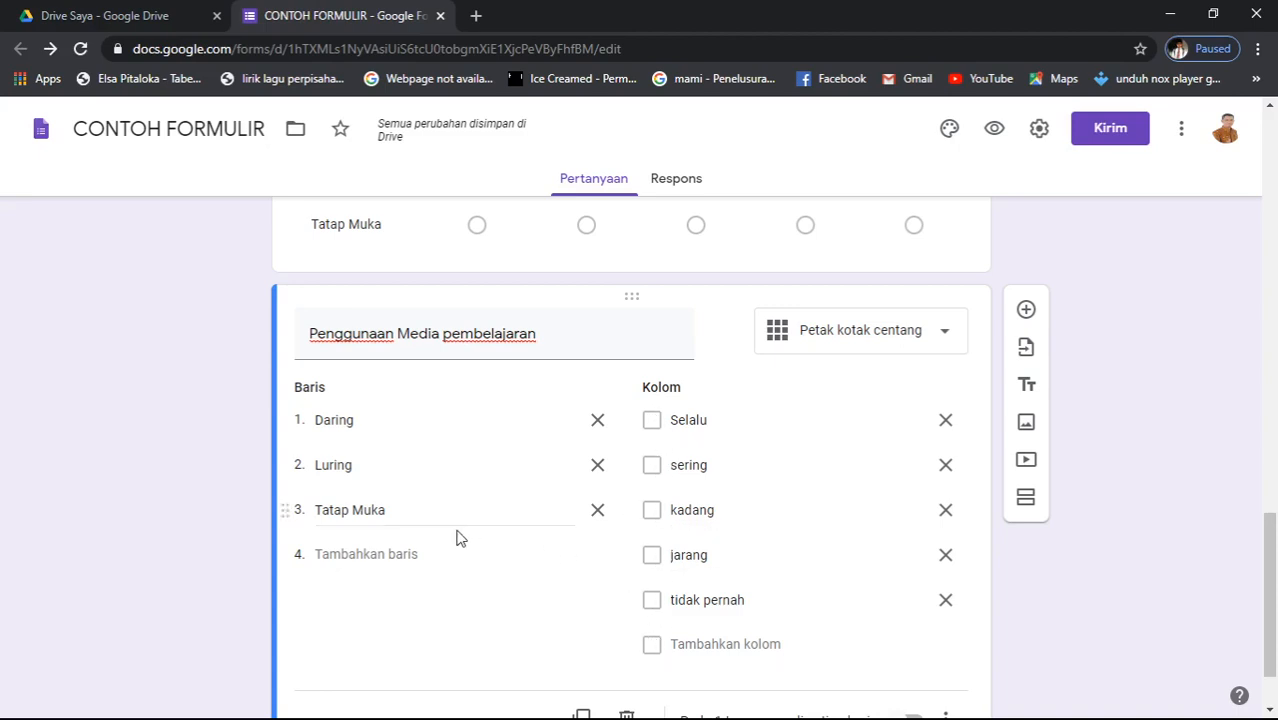
pyautogui.scroll(-1, 561, 586)
pyautogui.scroll(4, 561, 586)
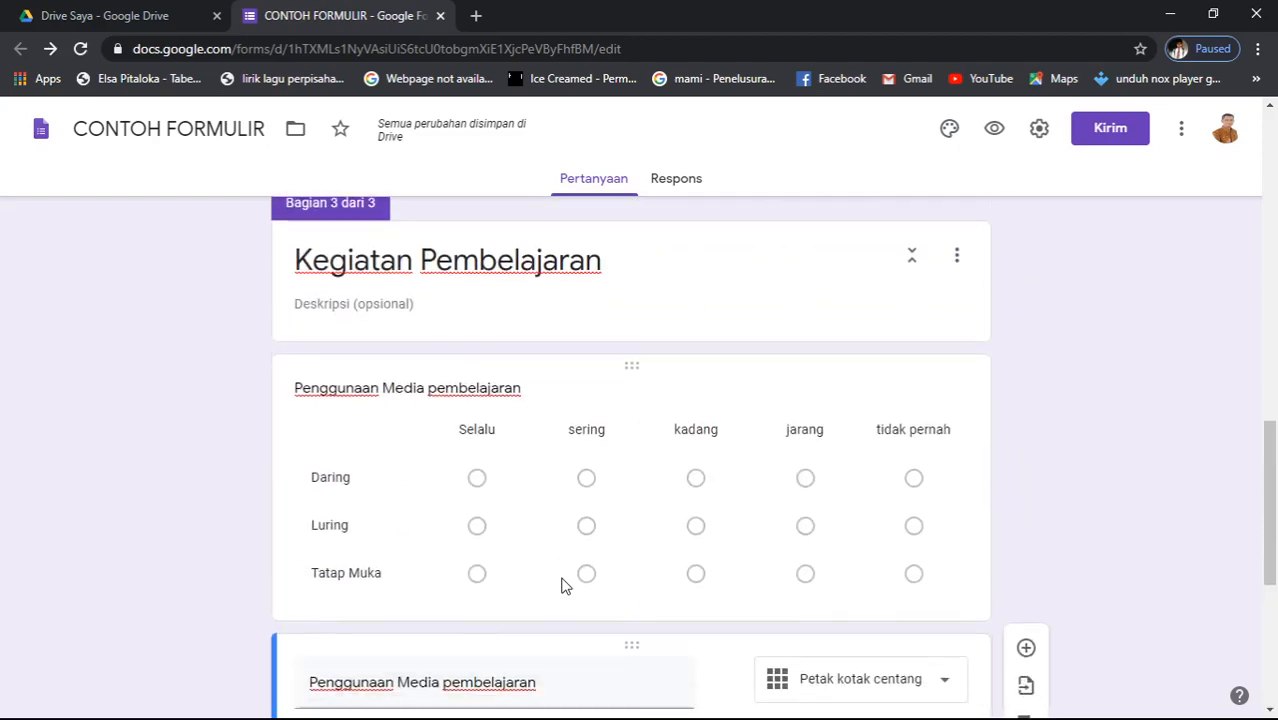
pyautogui.scroll(-4, 561, 586)
pyautogui.scroll(8, 561, 586)
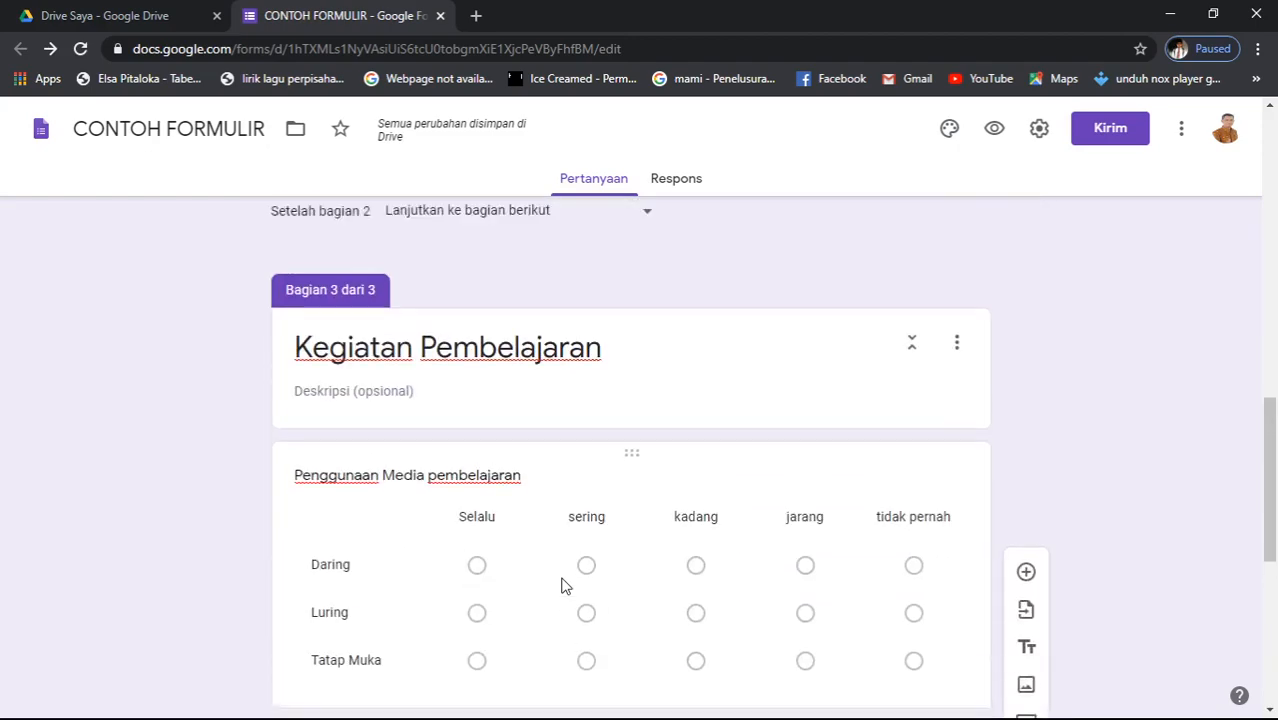
pyautogui.scroll(-8, 561, 586)
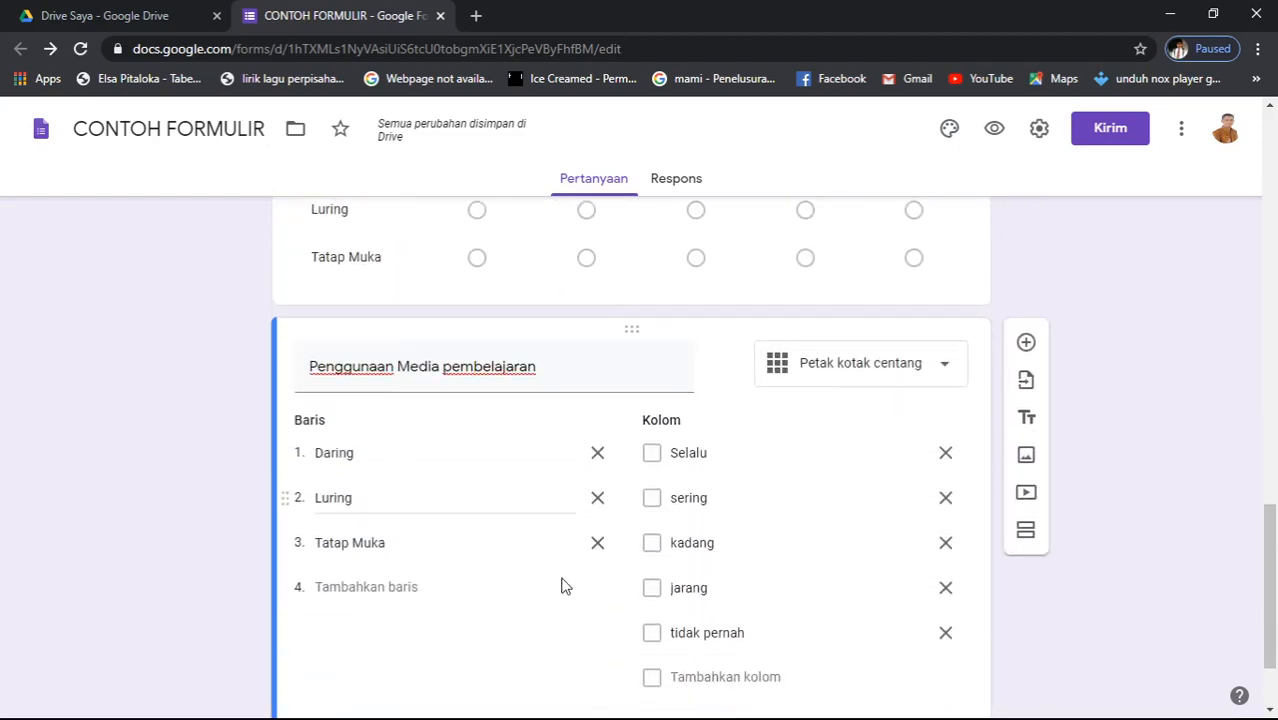
pyautogui.scroll(8, 561, 586)
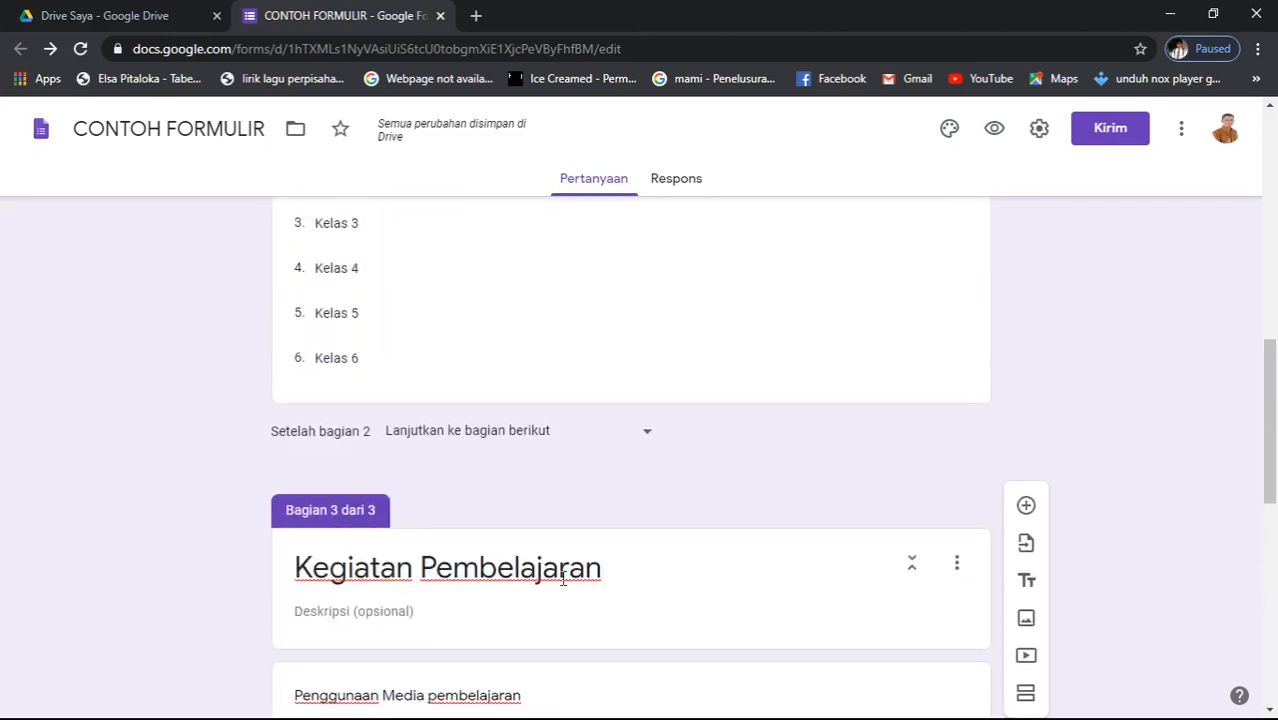
pyautogui.scroll(6, 563, 580)
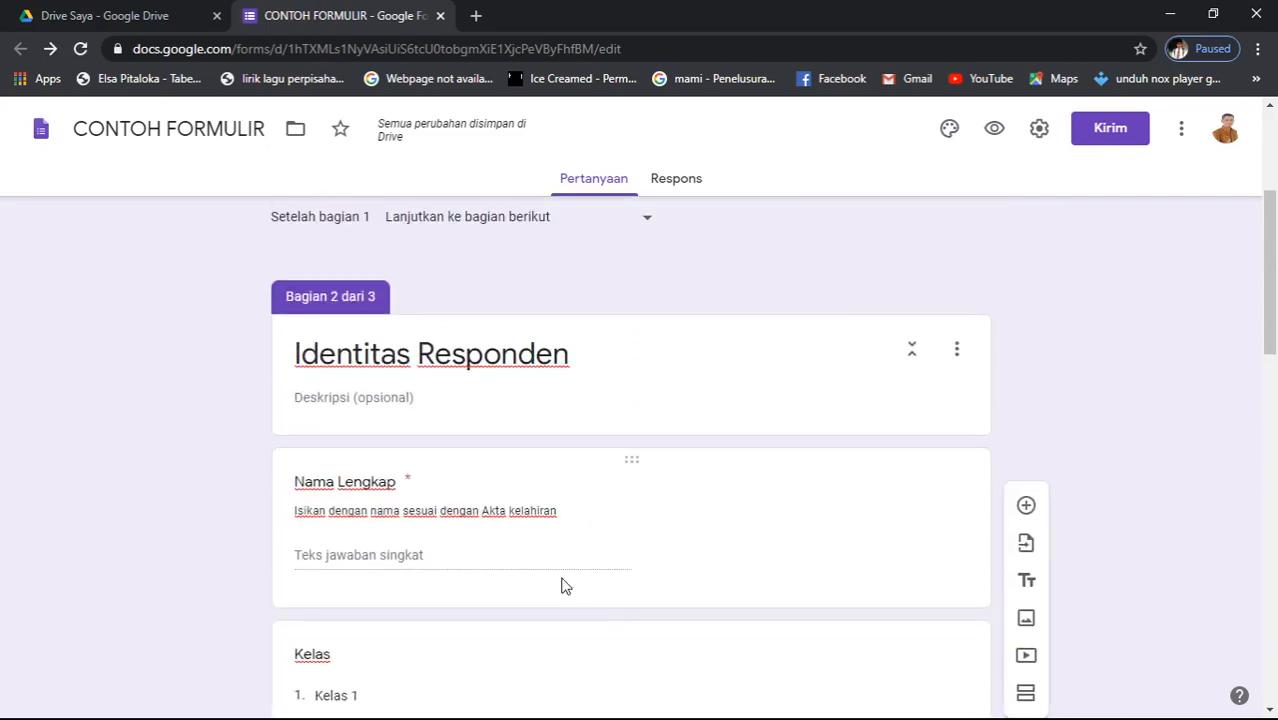
pyautogui.scroll(-2, 562, 580)
pyautogui.scroll(4, 562, 577)
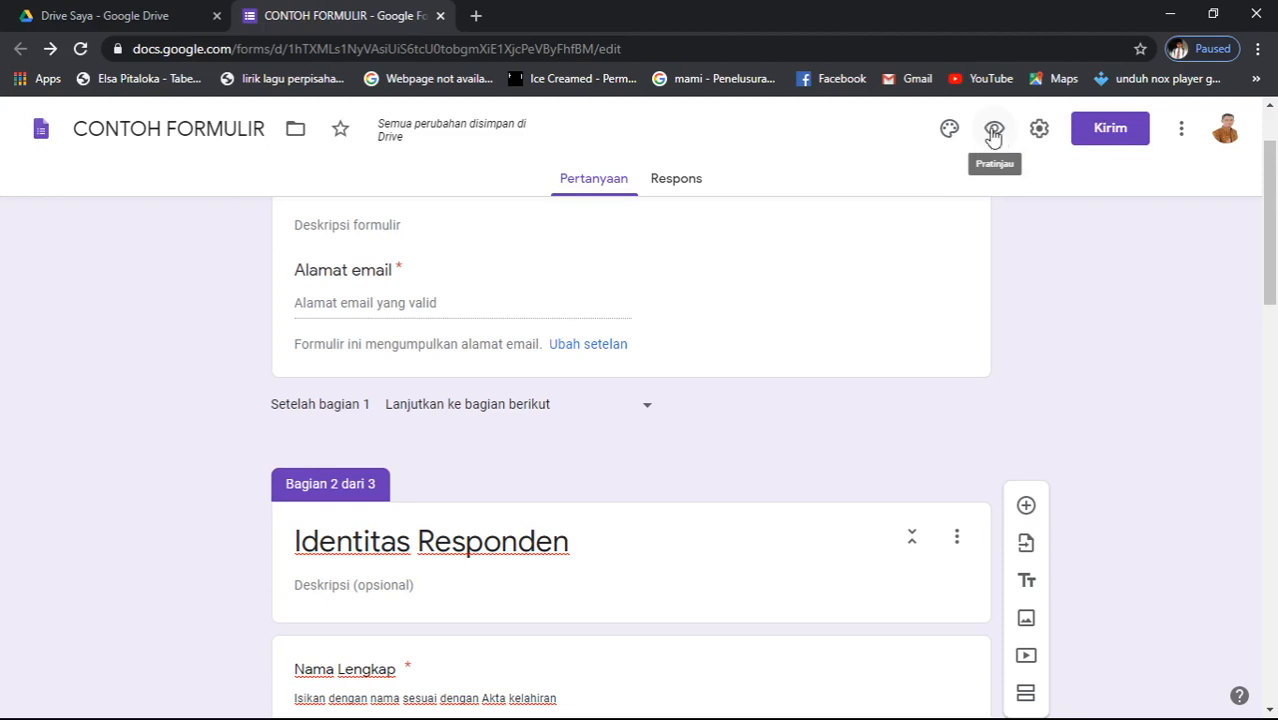
# - Open the form preview, enter the respondent's email address on page 1, and go to page 2
pyautogui.click(994, 134)
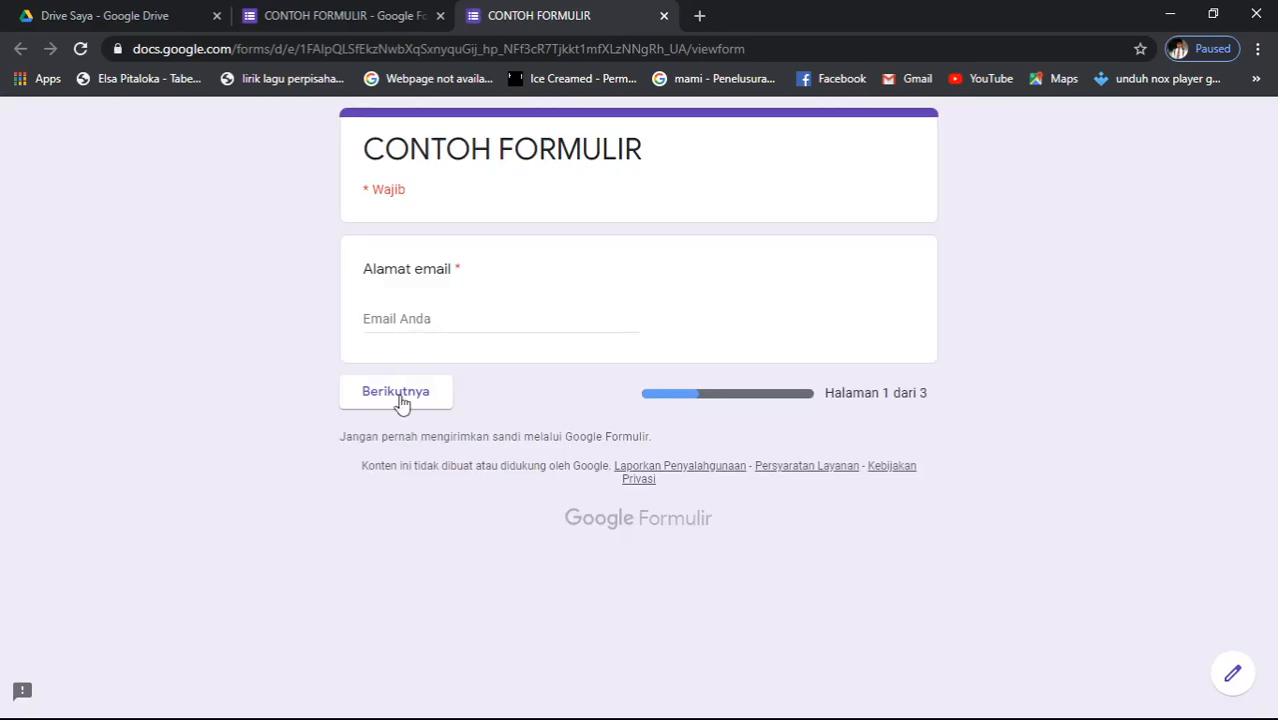
pyautogui.click(405, 320)
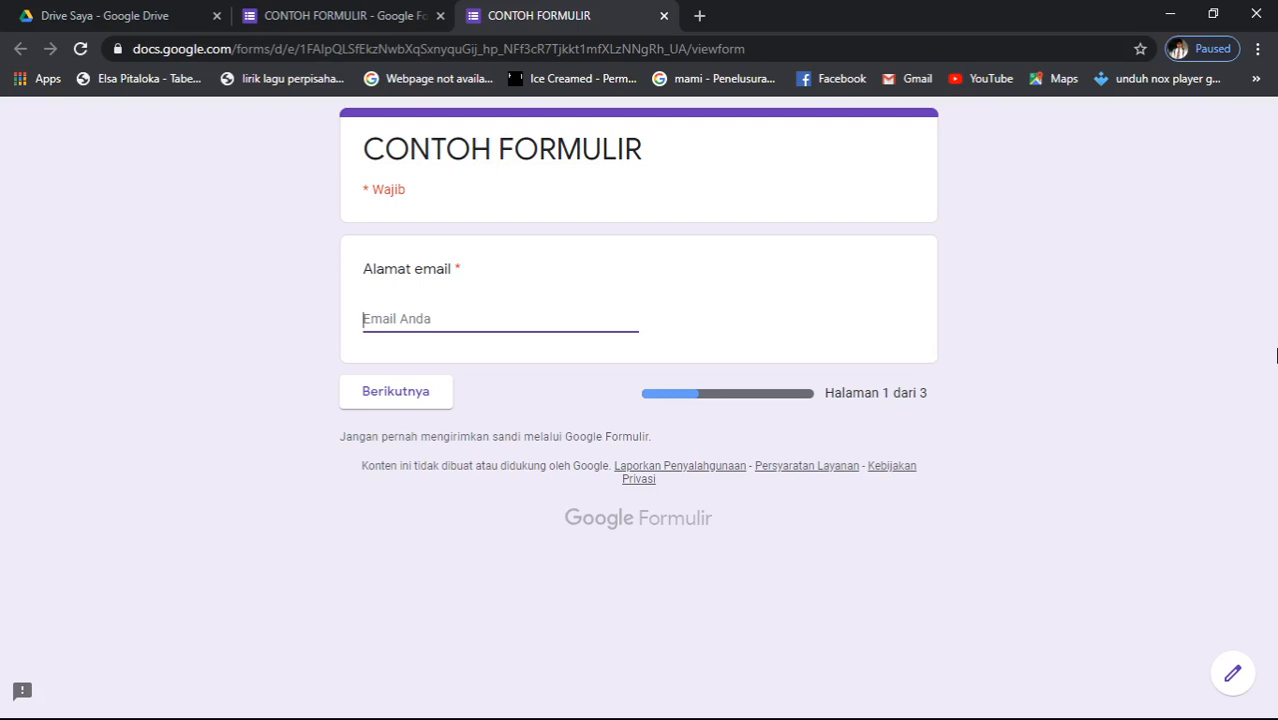
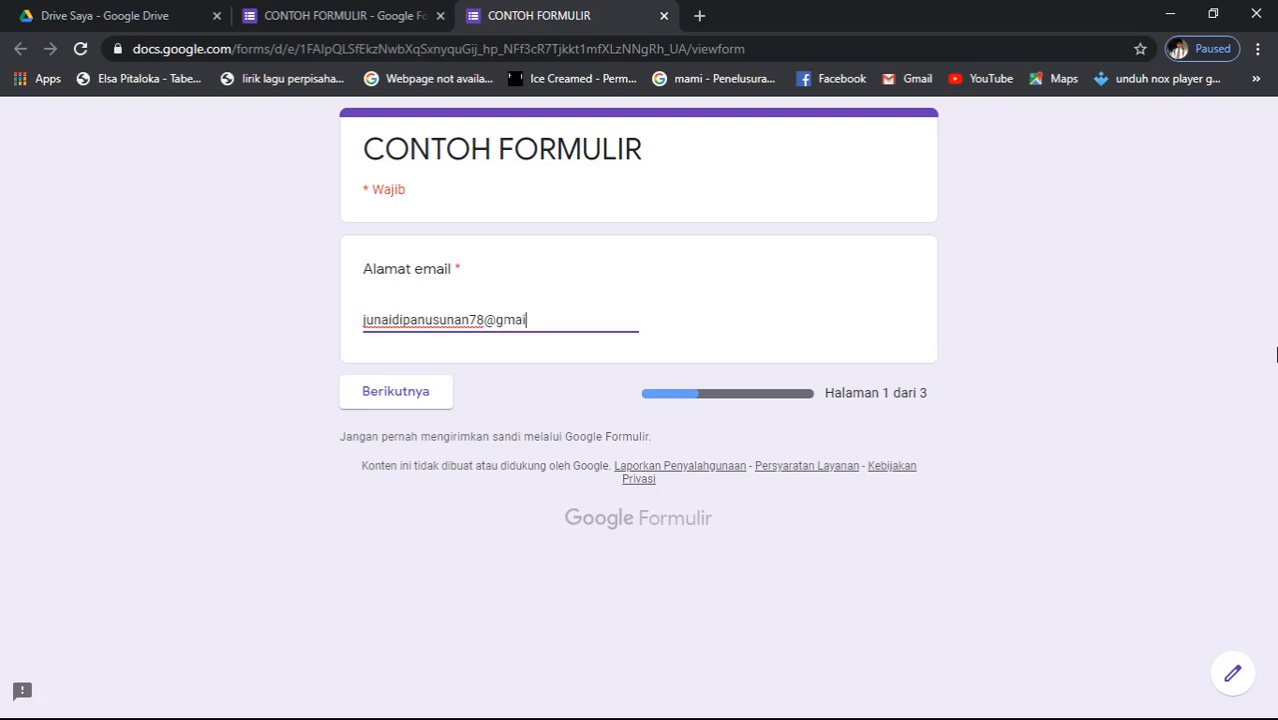
pyautogui.click(413, 404)
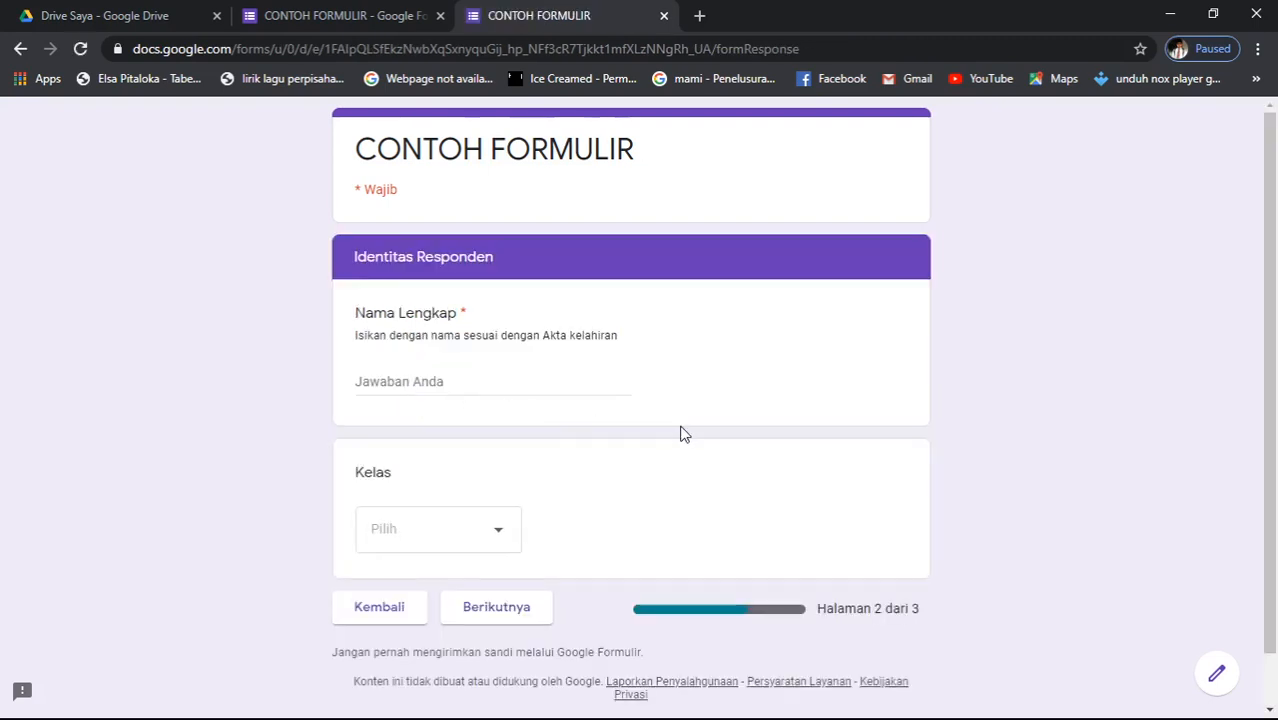
# - Enter the respondent's full name in Nama Lengkap, choose Kelas 5, and continue to page 3
pyautogui.scroll(-1, 679, 434)
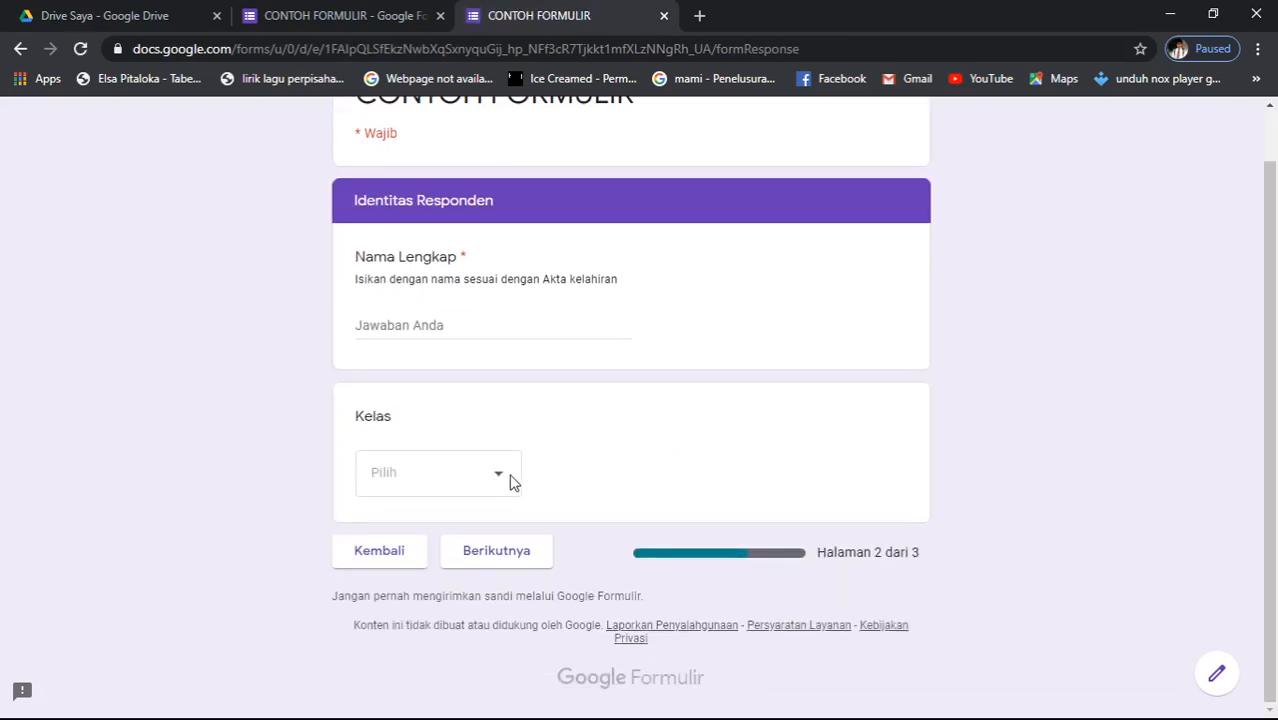
pyautogui.click(466, 323)
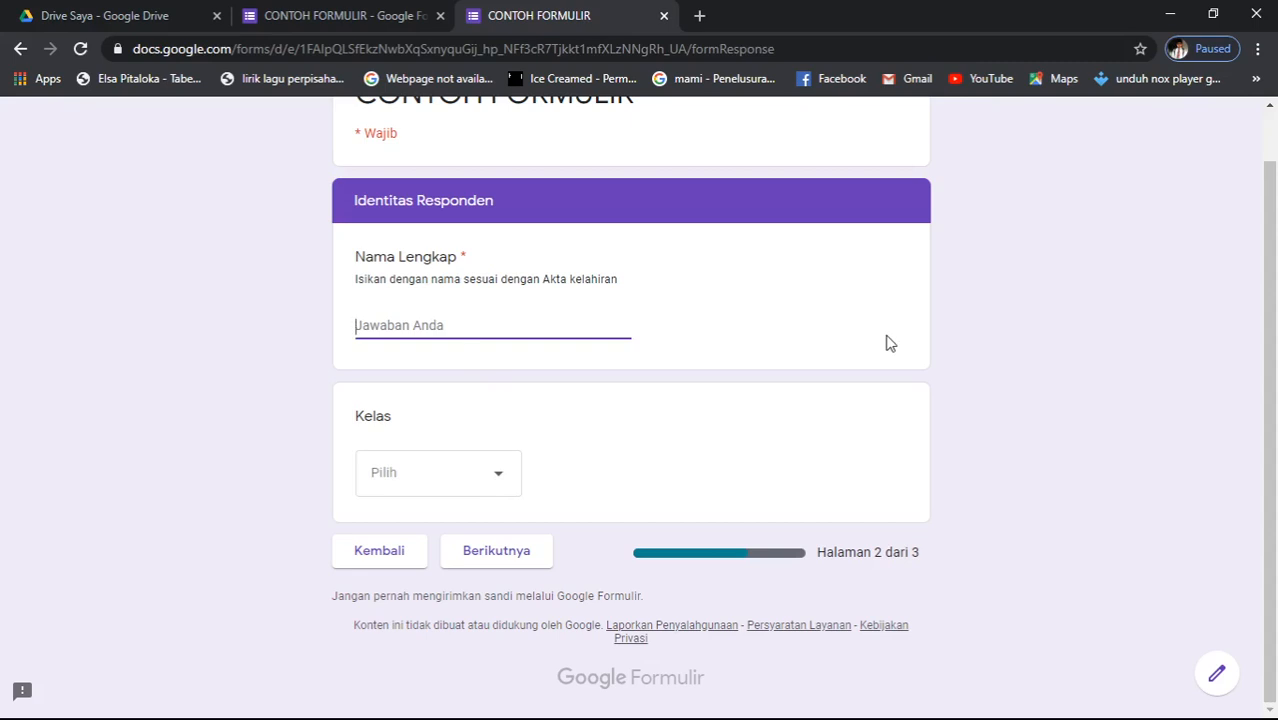
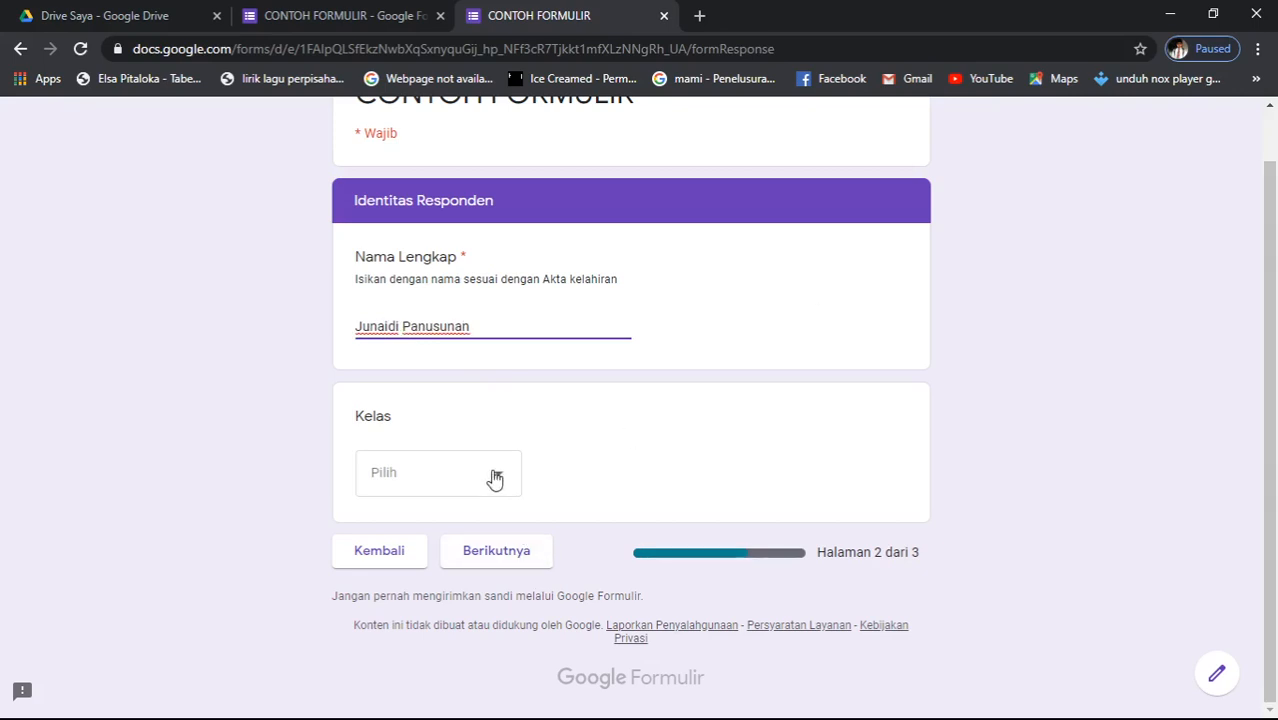
pyautogui.click(500, 485)
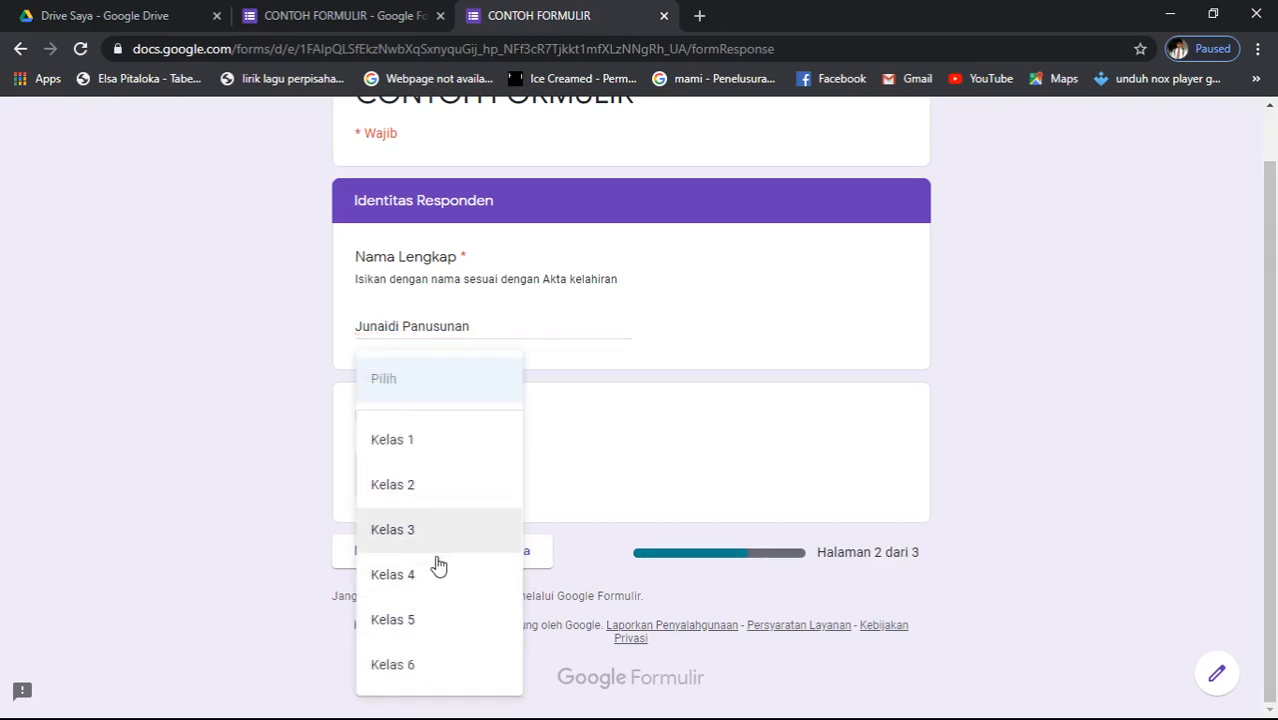
pyautogui.click(427, 627)
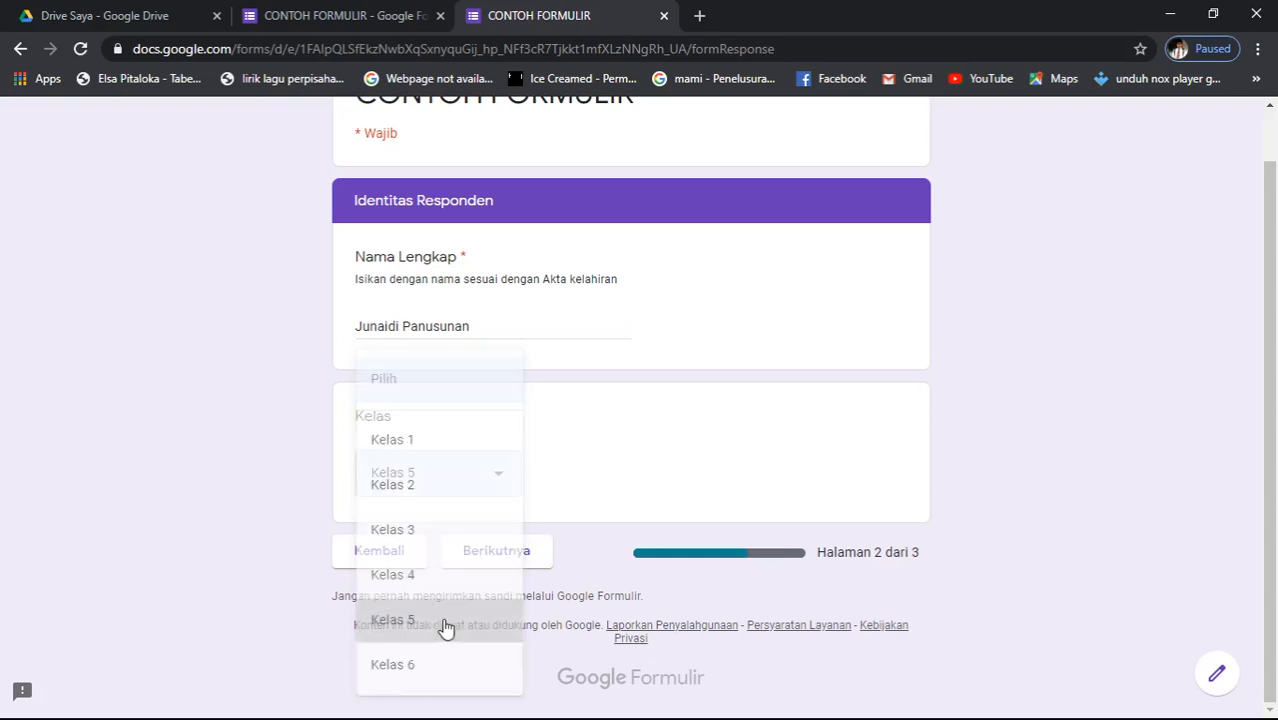
pyautogui.click(517, 562)
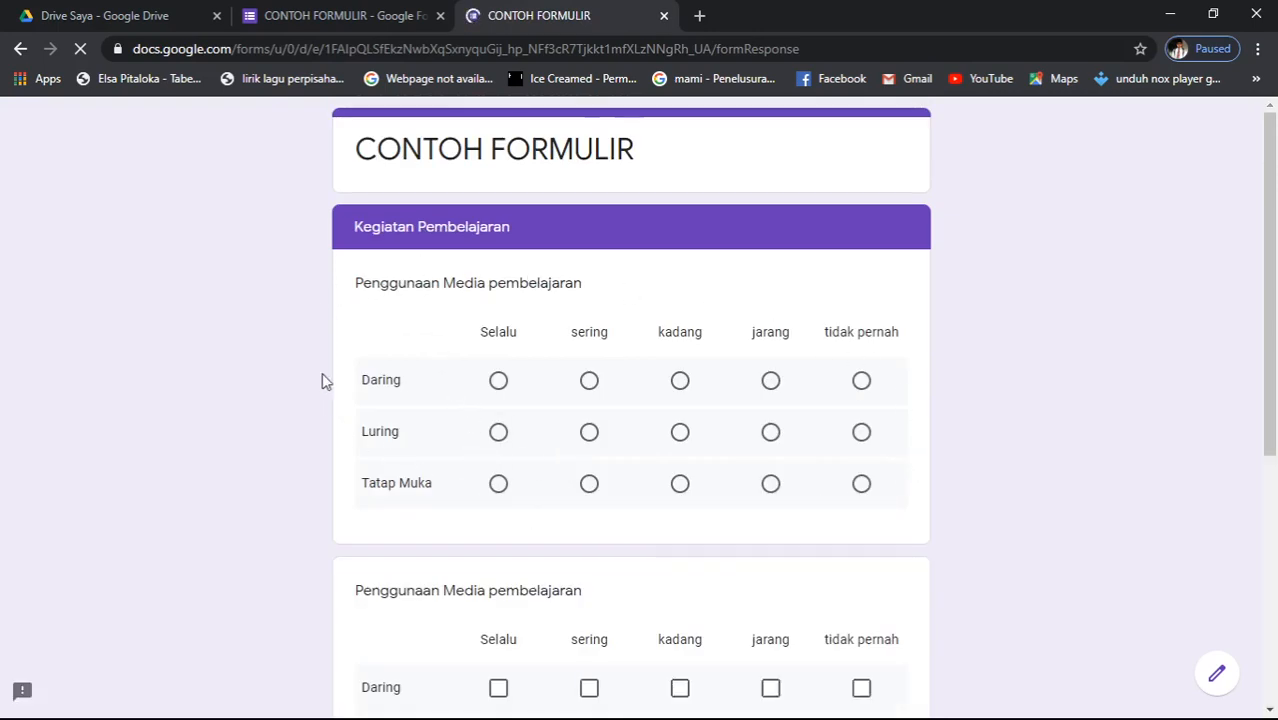
# - Answer the first grid: Daring Selalu, Luring sering, Tatap Muka kadang
pyautogui.click(498, 383)
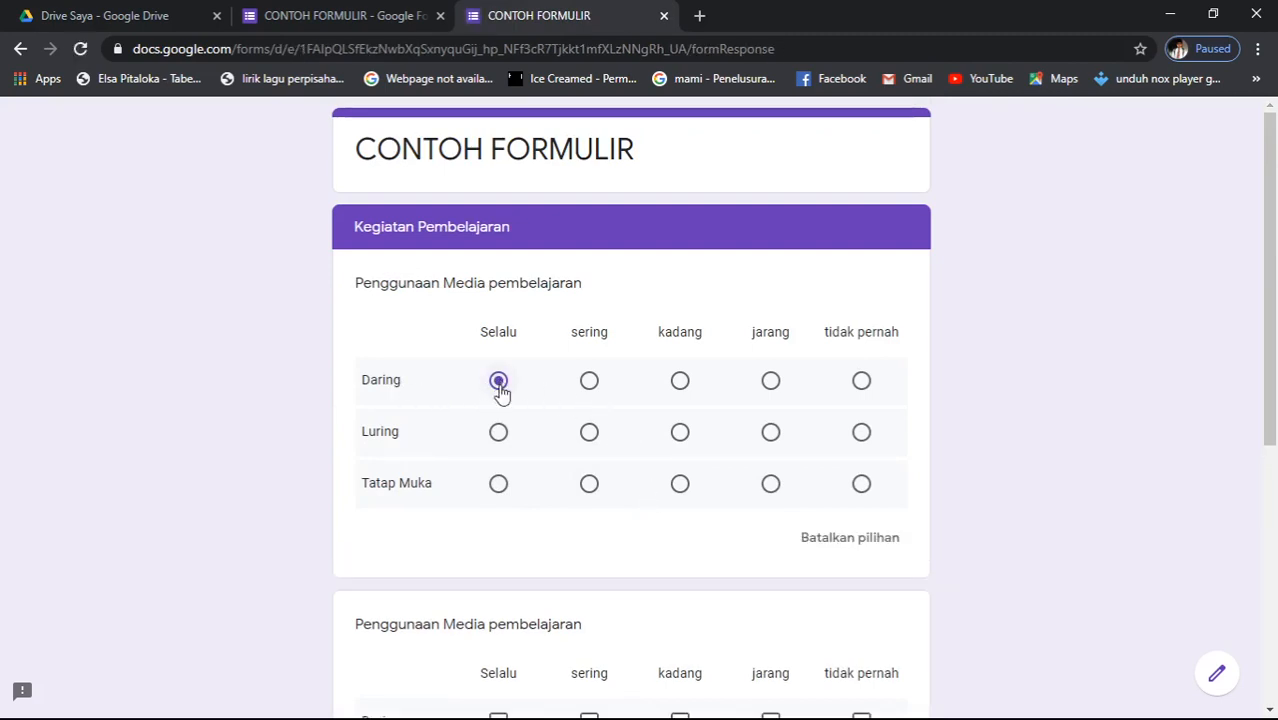
pyautogui.click(594, 440)
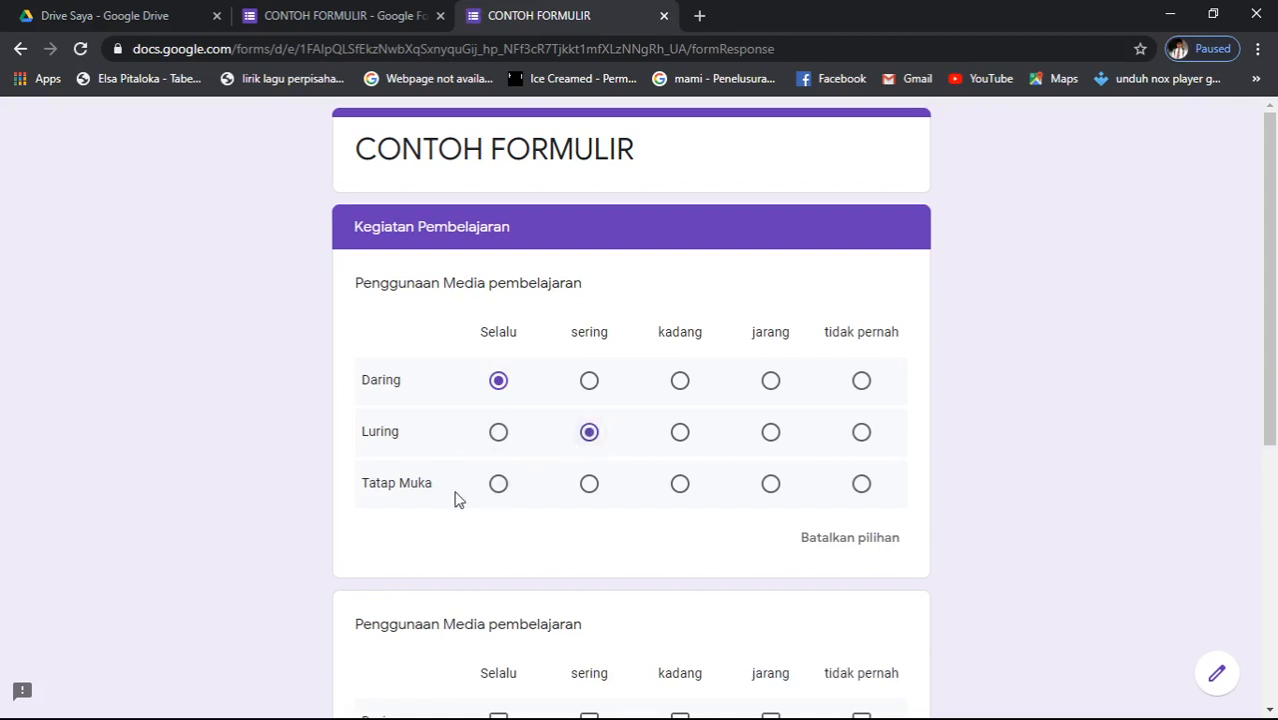
pyautogui.click(678, 489)
pyautogui.click(498, 432)
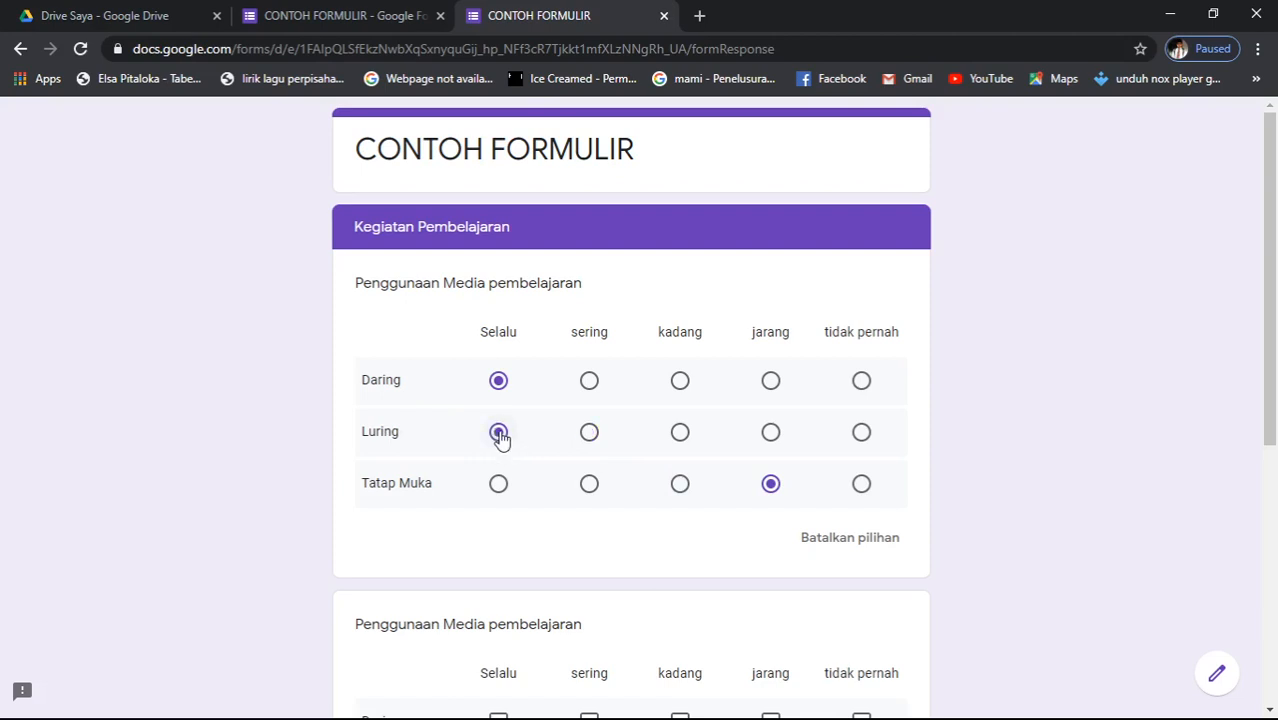
pyautogui.click(589, 434)
pyautogui.scroll(-1, 609, 493)
pyautogui.scroll(-1, 609, 493)
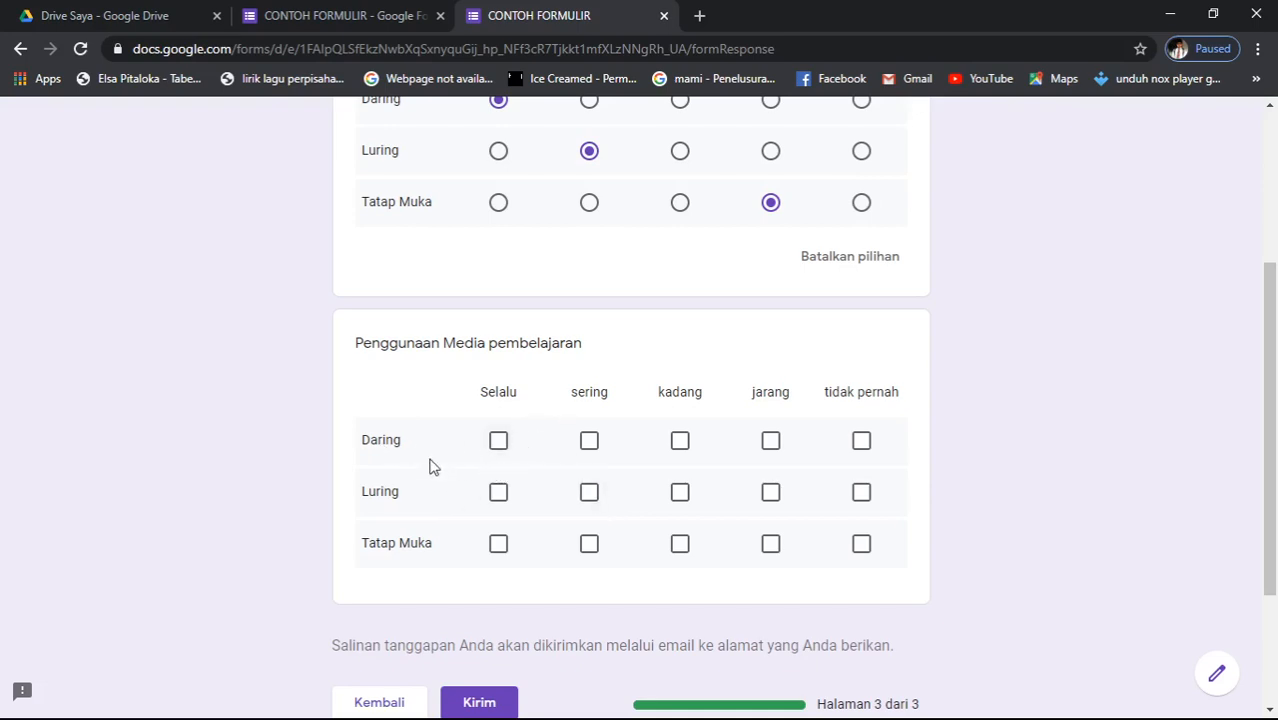
# - Tick all five frequency boxes, Selalu through tidak pernah, in the Daring and Luring checkbox rows
pyautogui.click(499, 442)
pyautogui.click(589, 442)
pyautogui.click(690, 448)
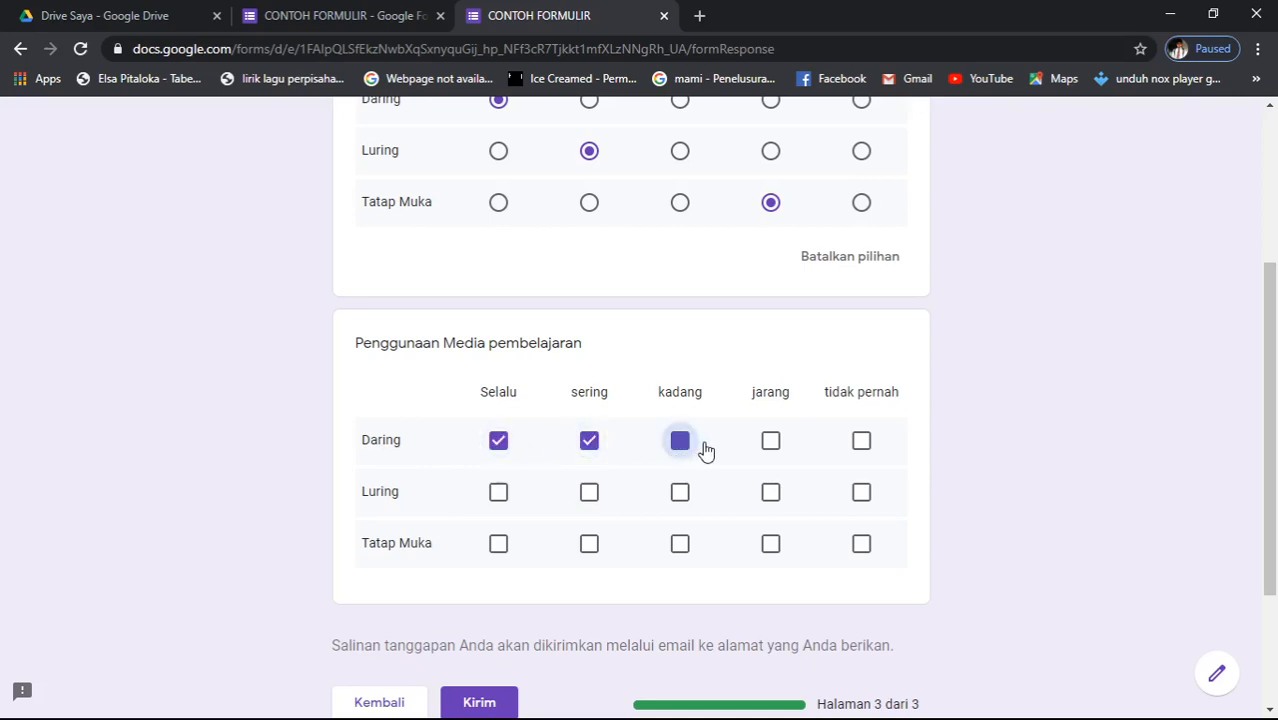
pyautogui.click(770, 446)
pyautogui.click(862, 443)
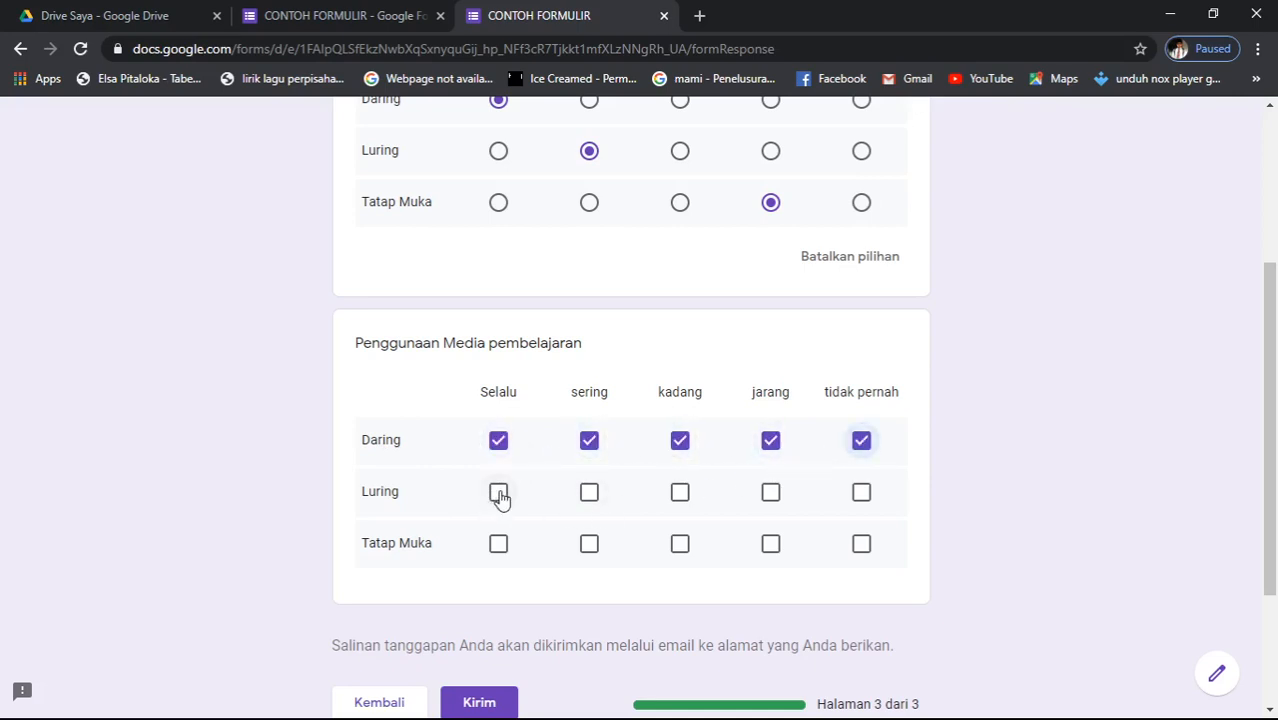
pyautogui.click(498, 494)
pyautogui.click(596, 502)
pyautogui.click(680, 494)
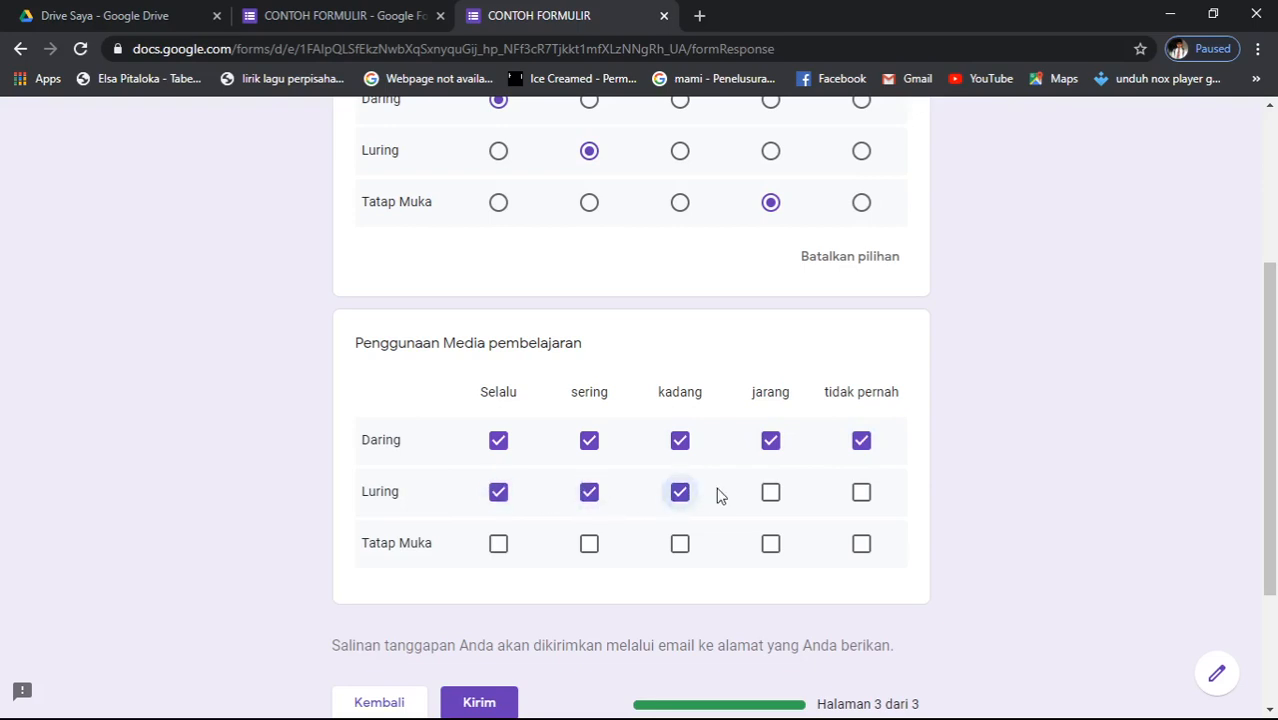
pyautogui.click(770, 496)
pyautogui.click(862, 496)
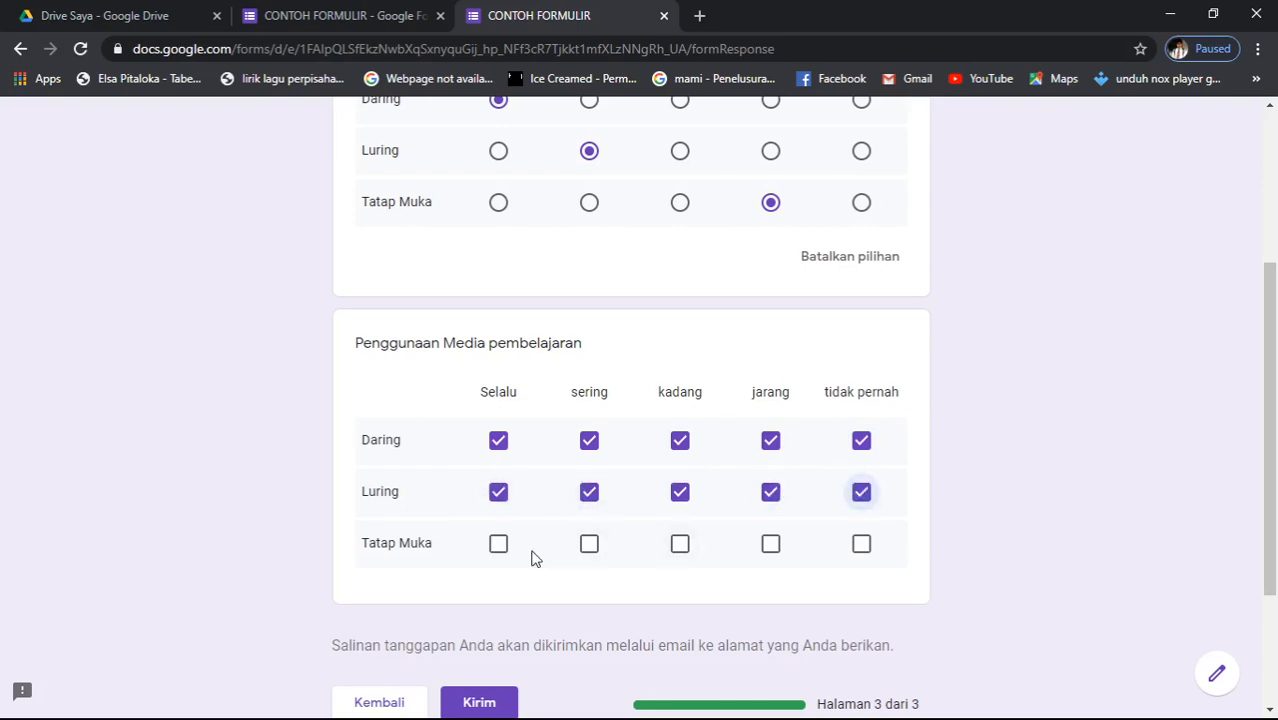
# - Tick all five Tatap Muka checkbox boxes and scroll to review the answers
pyautogui.click(494, 546)
pyautogui.click(588, 553)
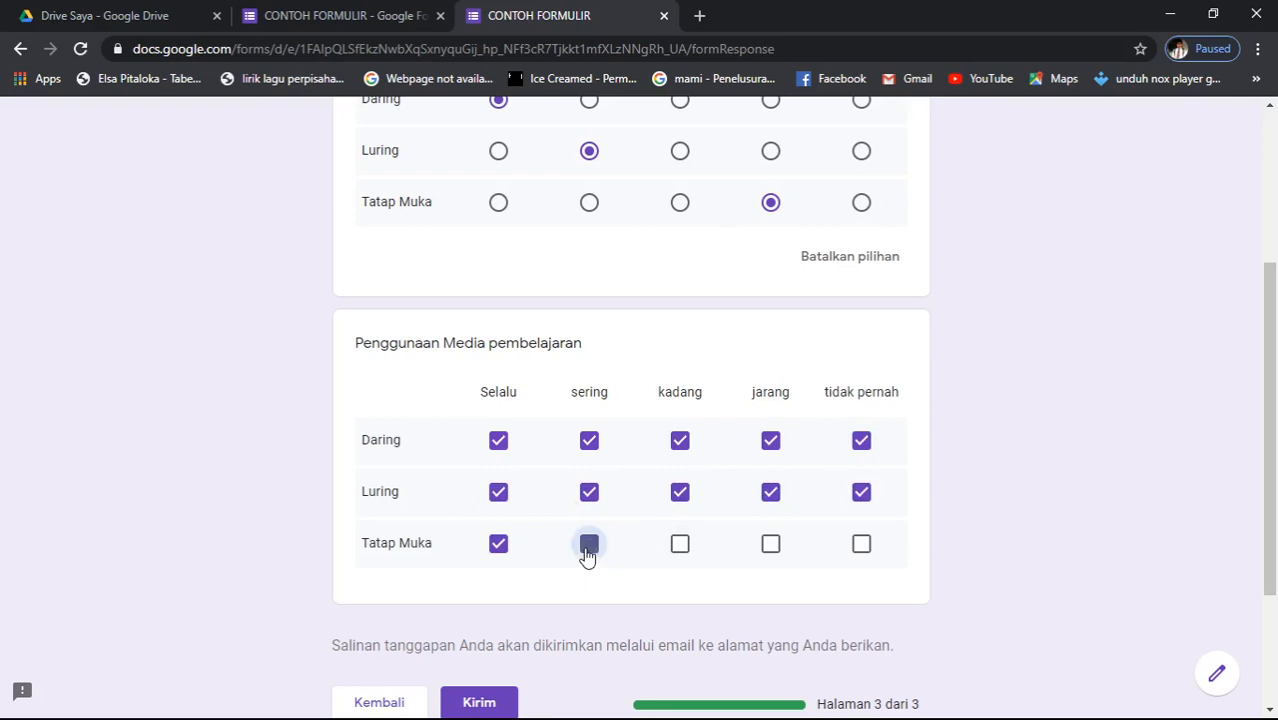
pyautogui.click(680, 550)
pyautogui.click(771, 553)
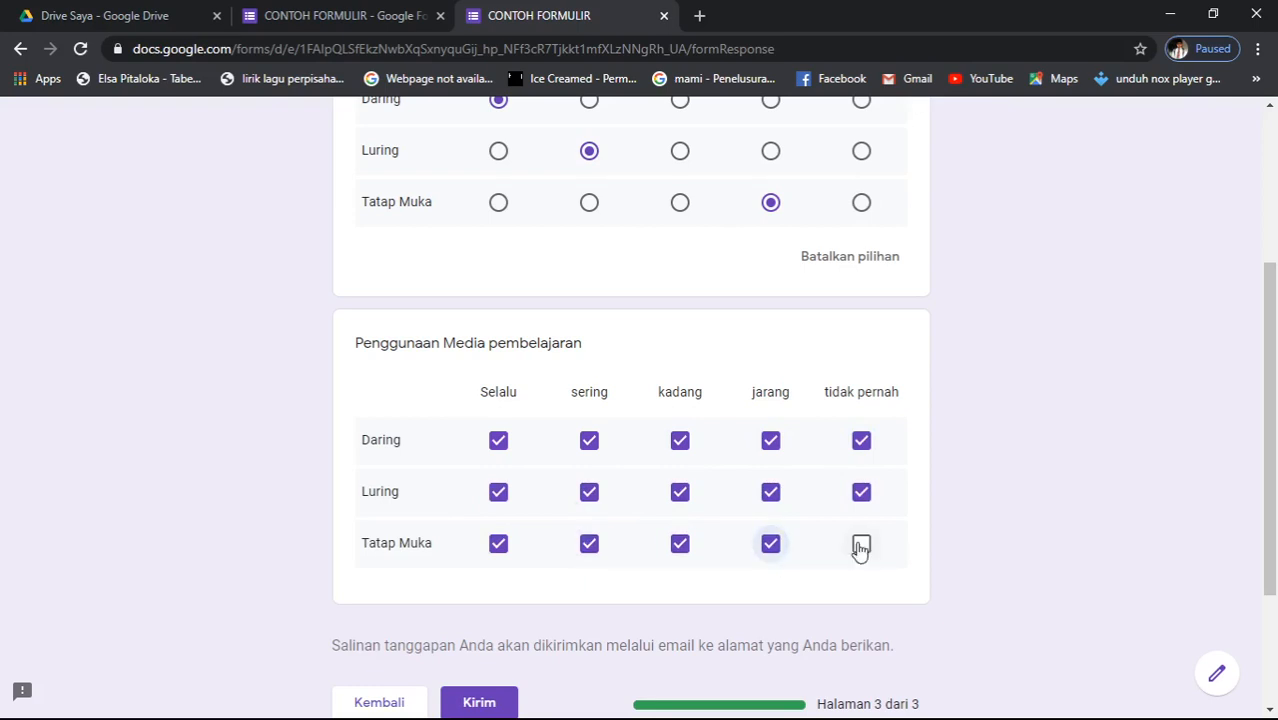
pyautogui.click(860, 545)
pyautogui.scroll(-3, 470, 587)
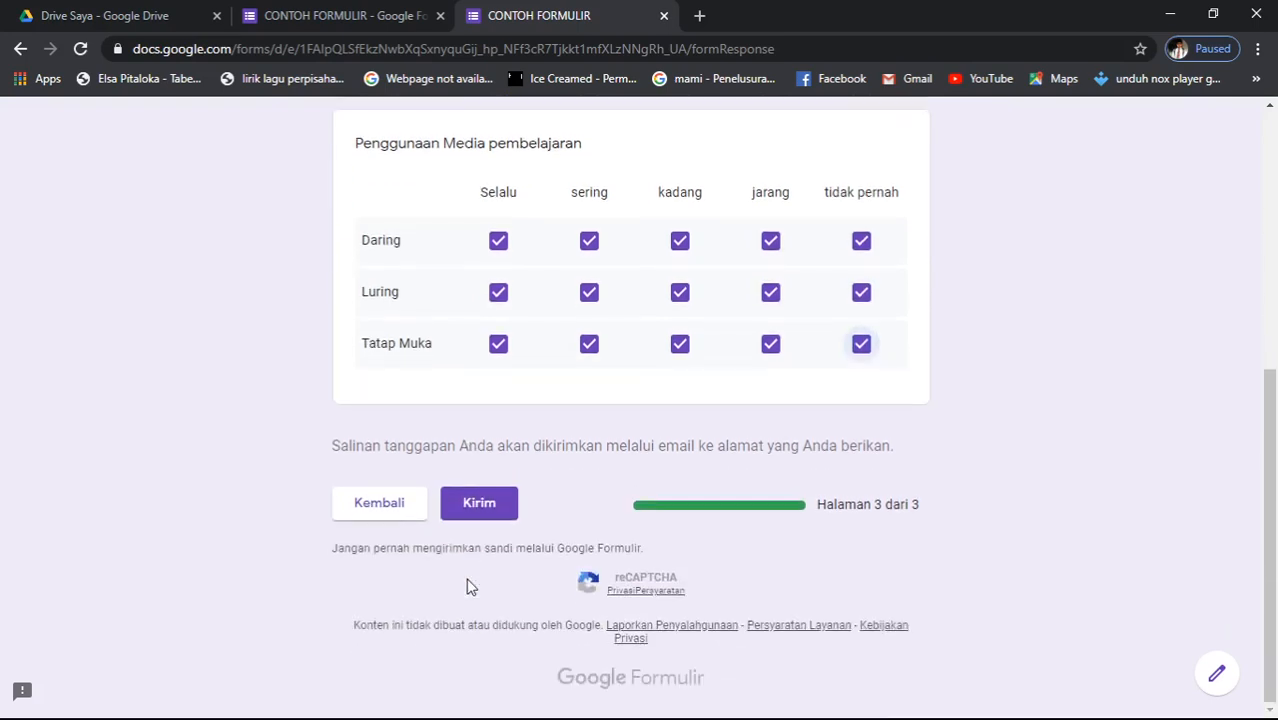
pyautogui.scroll(5, 470, 587)
pyautogui.scroll(-4, 470, 587)
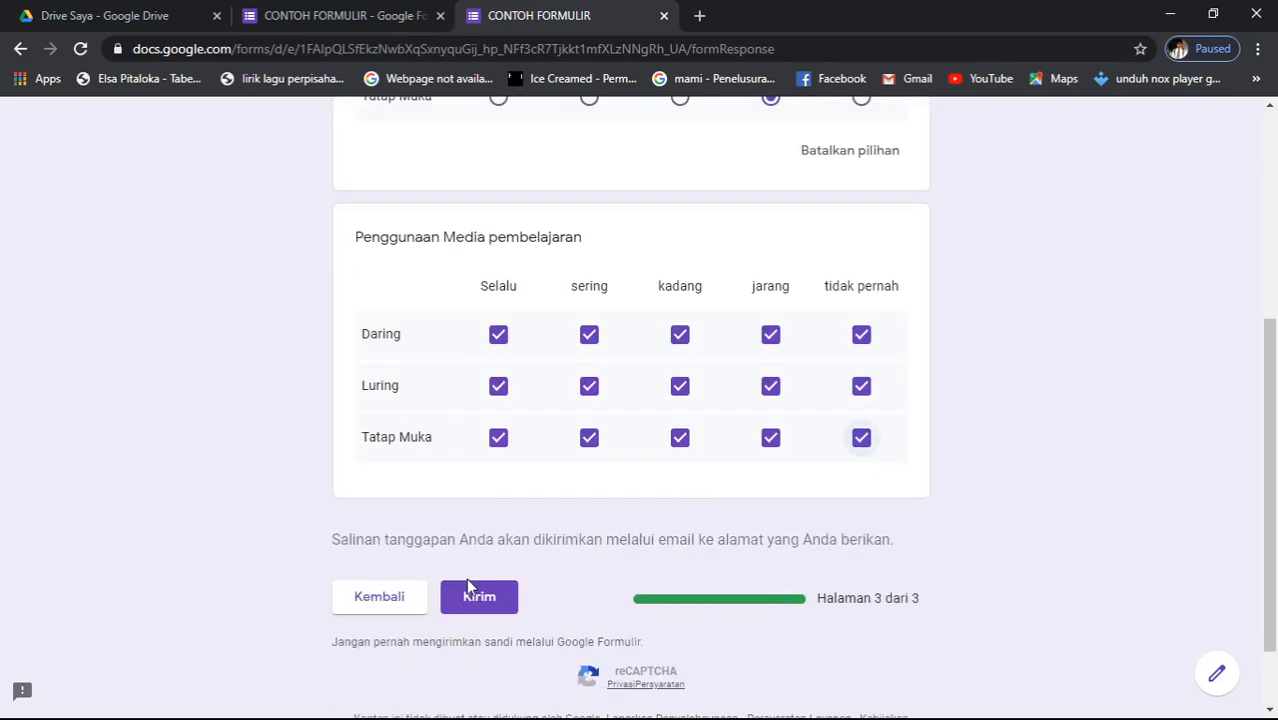
pyautogui.scroll(5, 470, 587)
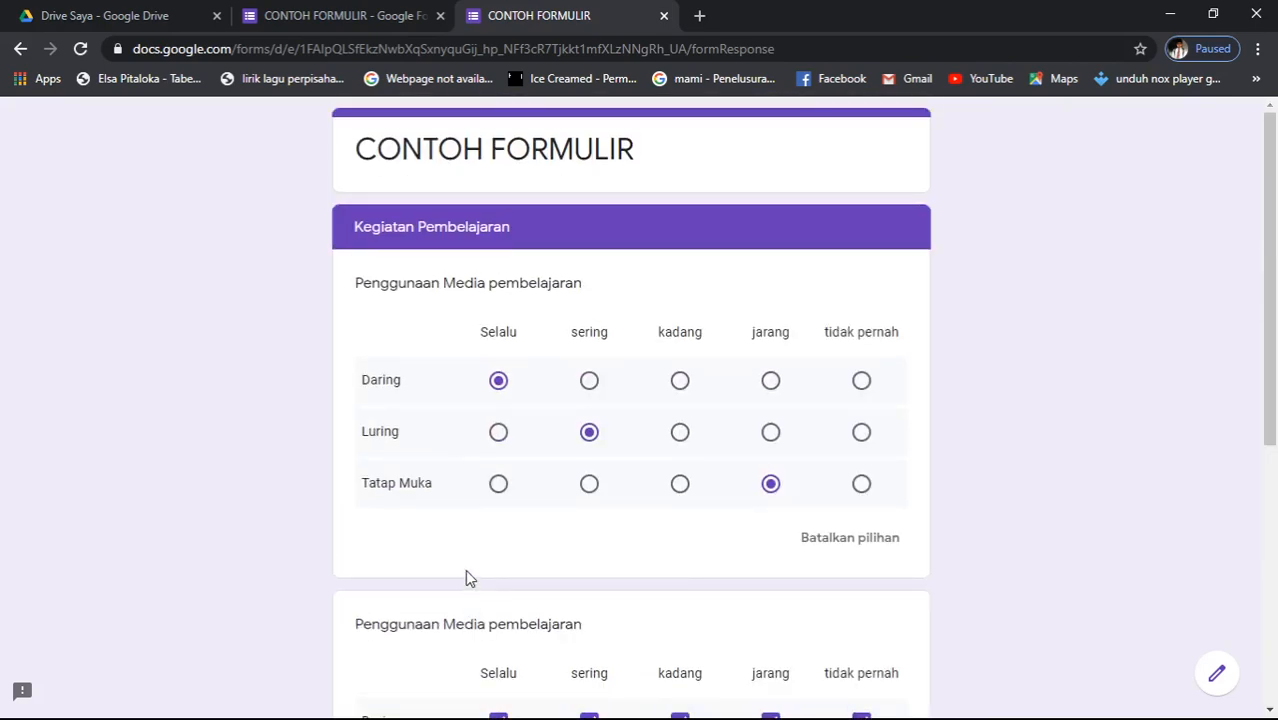
pyautogui.scroll(-4, 470, 578)
pyautogui.scroll(5, 468, 577)
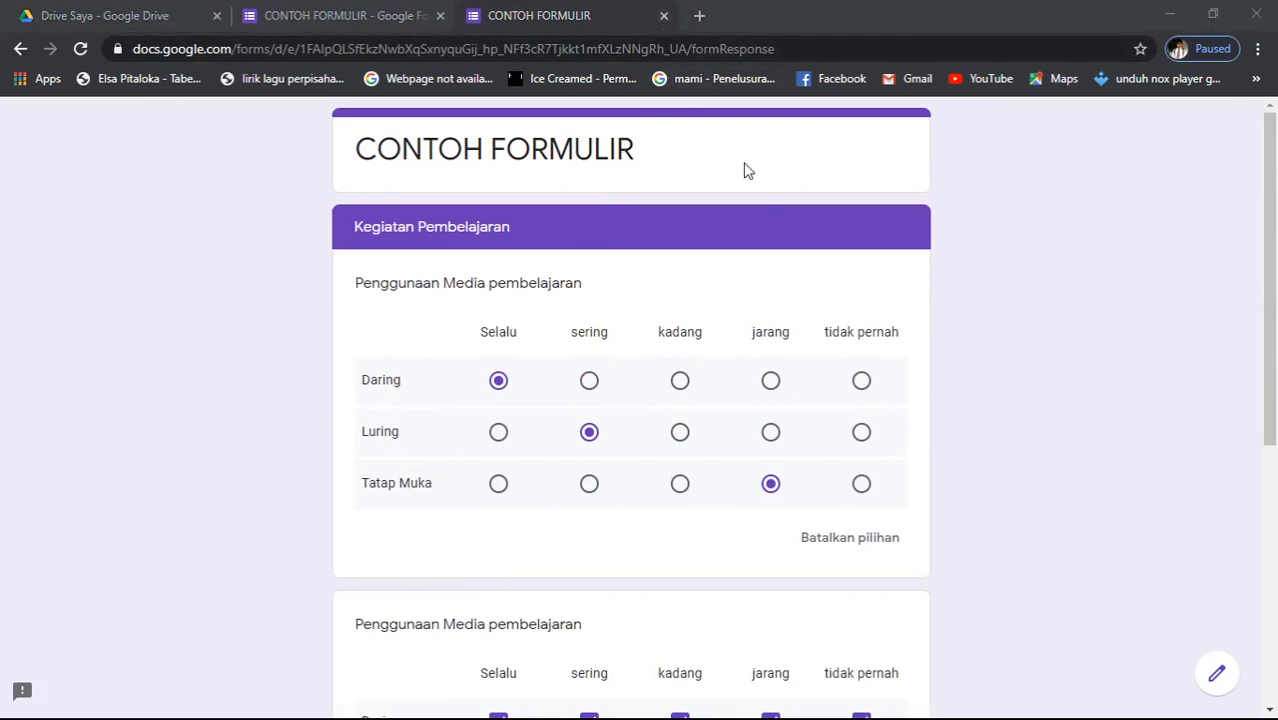
# - Close the test tab, then copy the form's link with Perpendek URL enabled and close the send dialog
pyautogui.hotkey('ctrl', 'w')
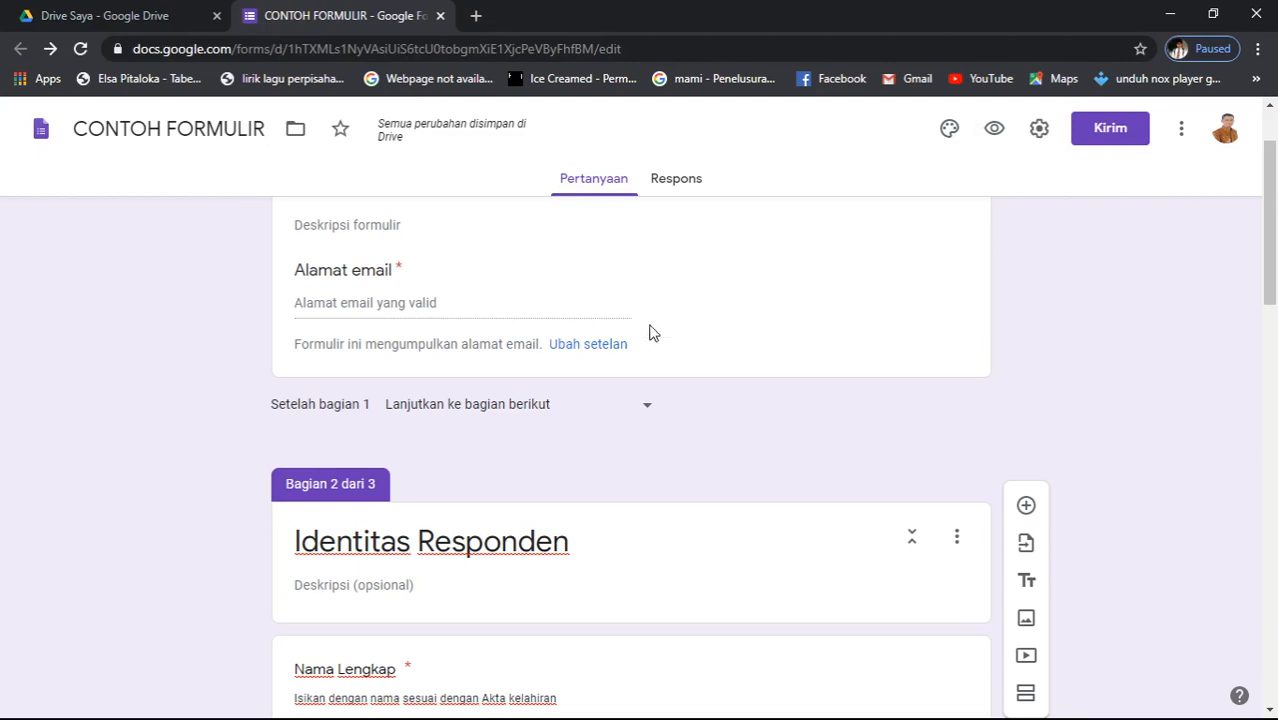
pyautogui.click(1107, 141)
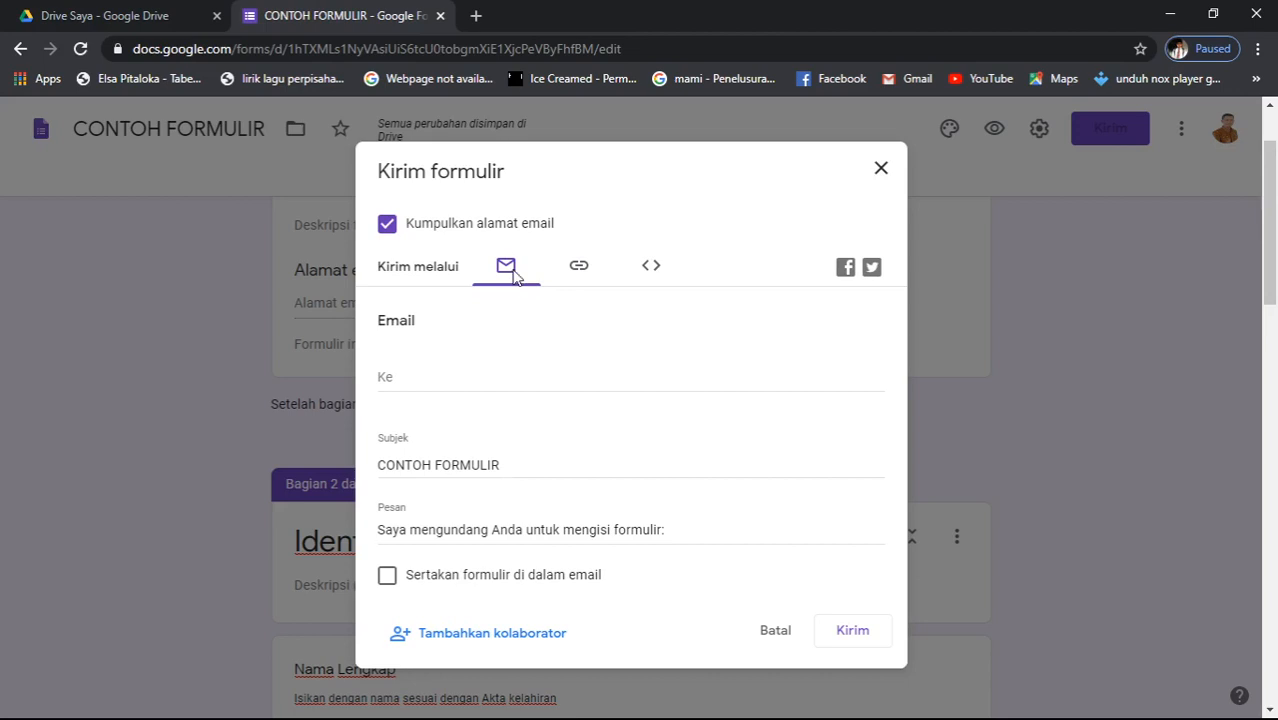
pyautogui.click(416, 388)
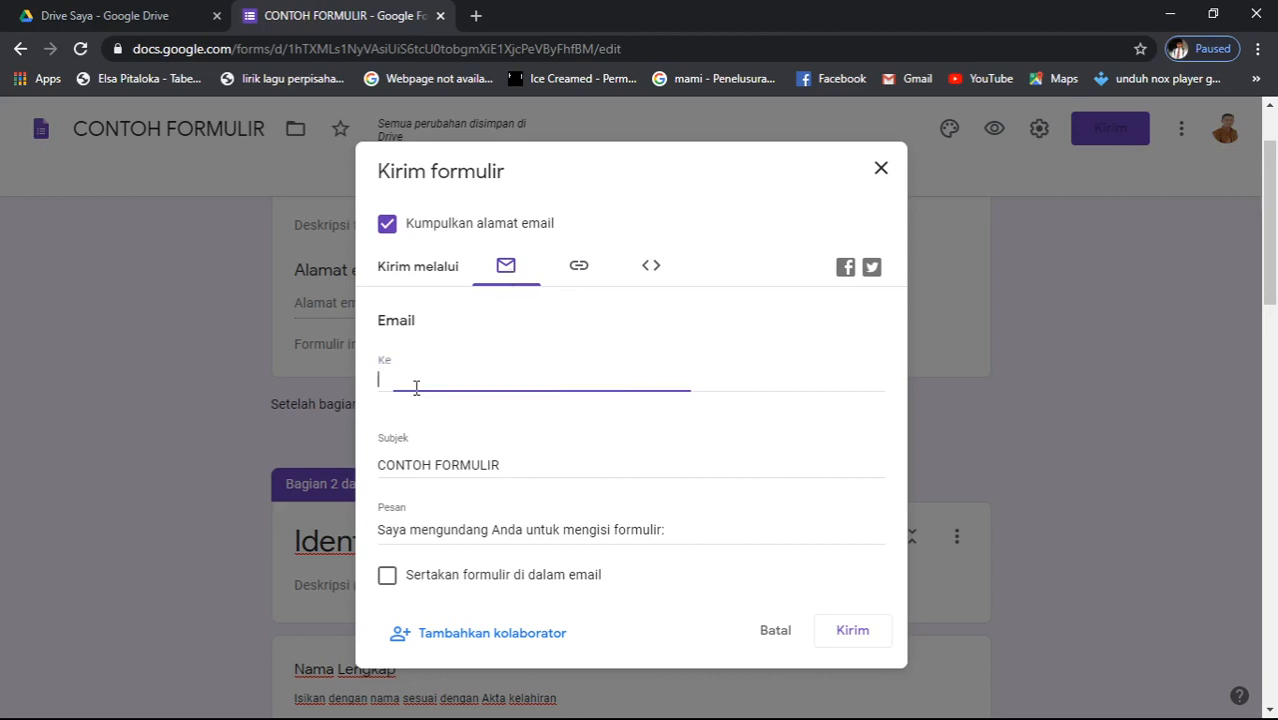
pyautogui.click(580, 268)
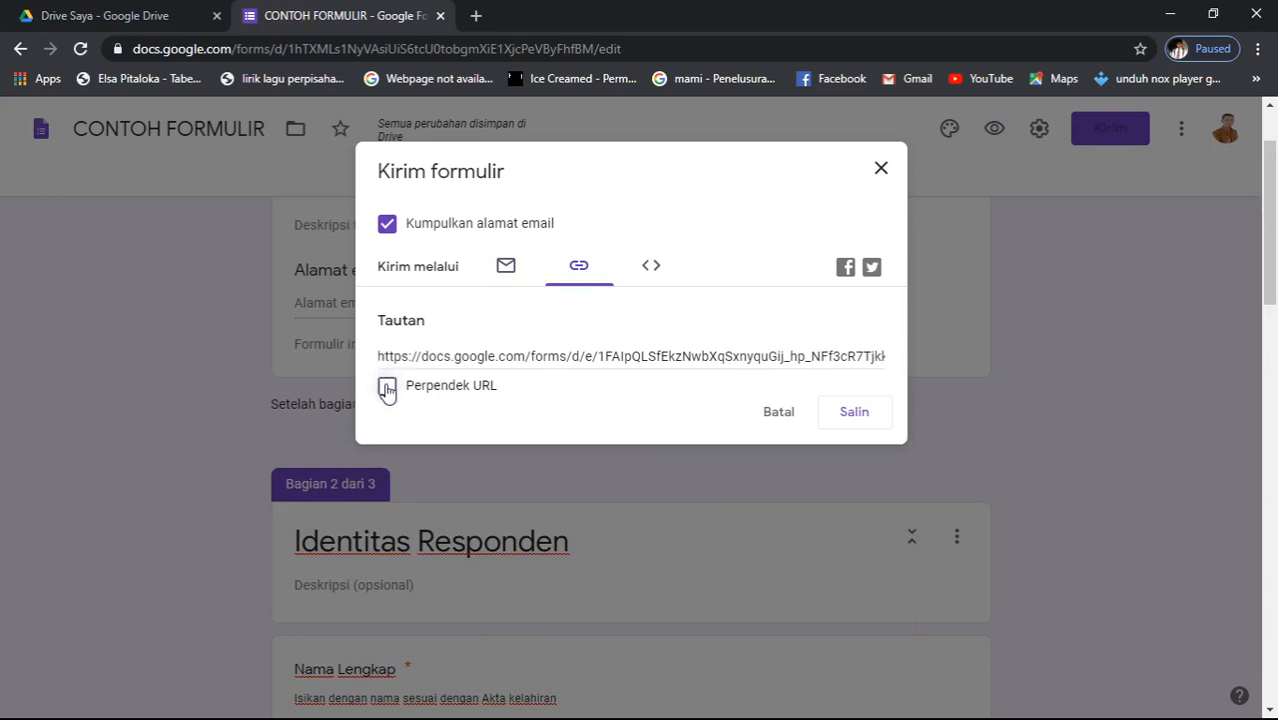
pyautogui.click(388, 388)
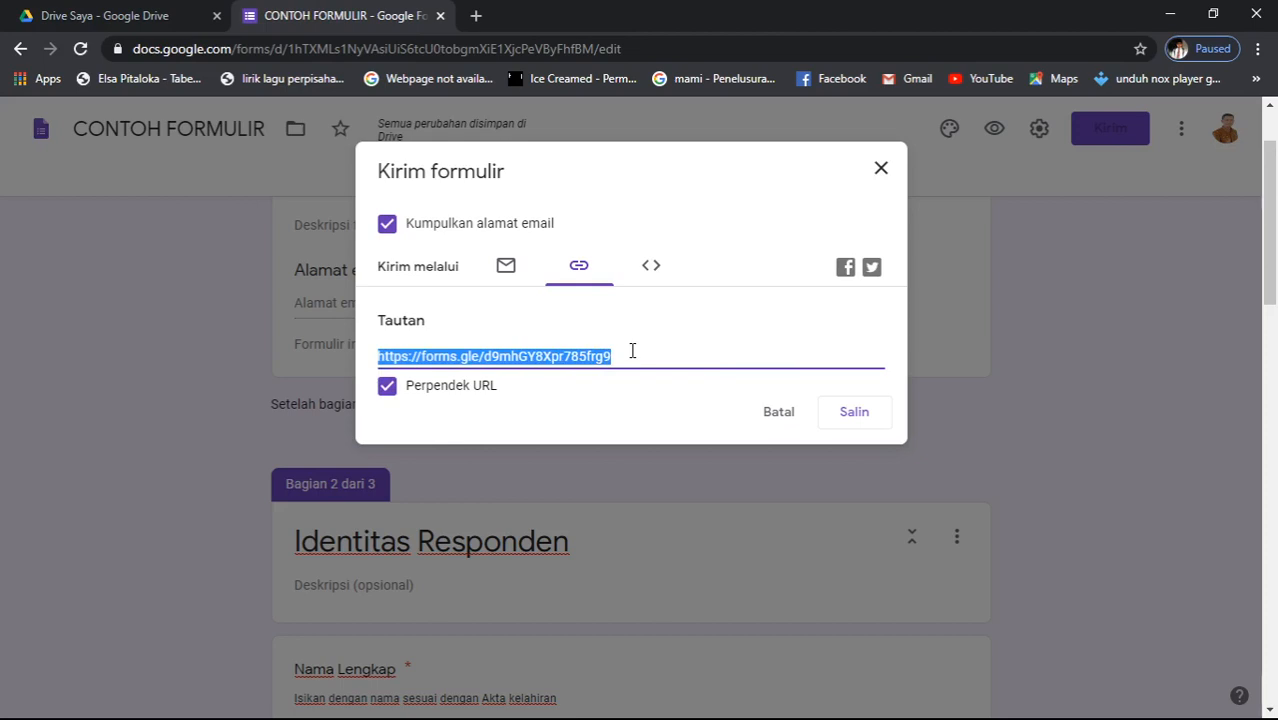
pyautogui.click(856, 420)
pyautogui.click(882, 170)
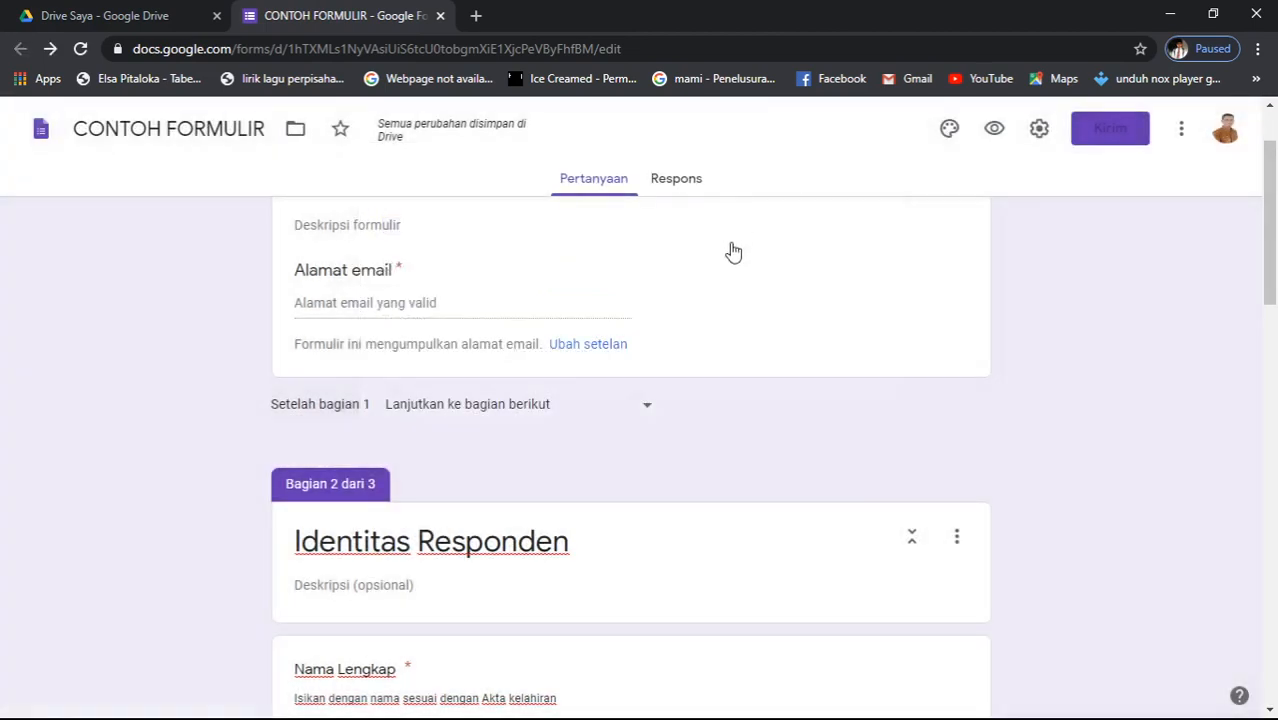
pyautogui.scroll(-6, 735, 344)
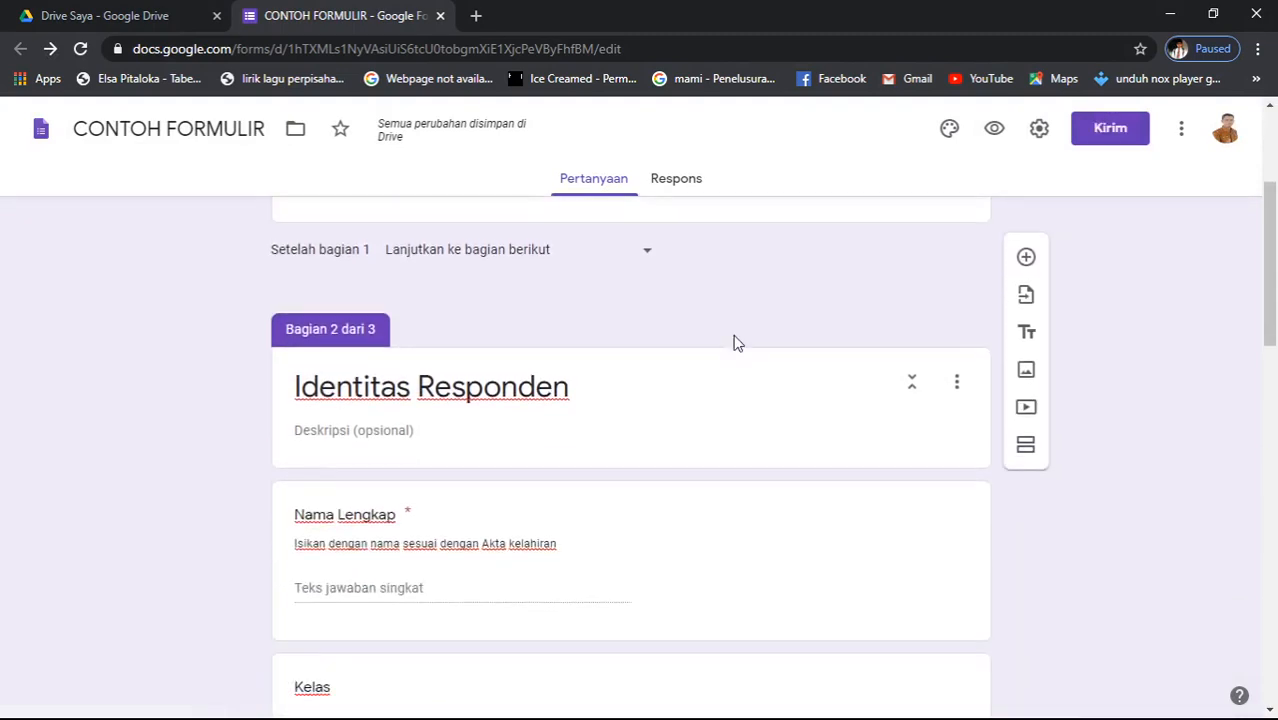
pyautogui.scroll(-2, 735, 344)
pyautogui.scroll(3, 735, 344)
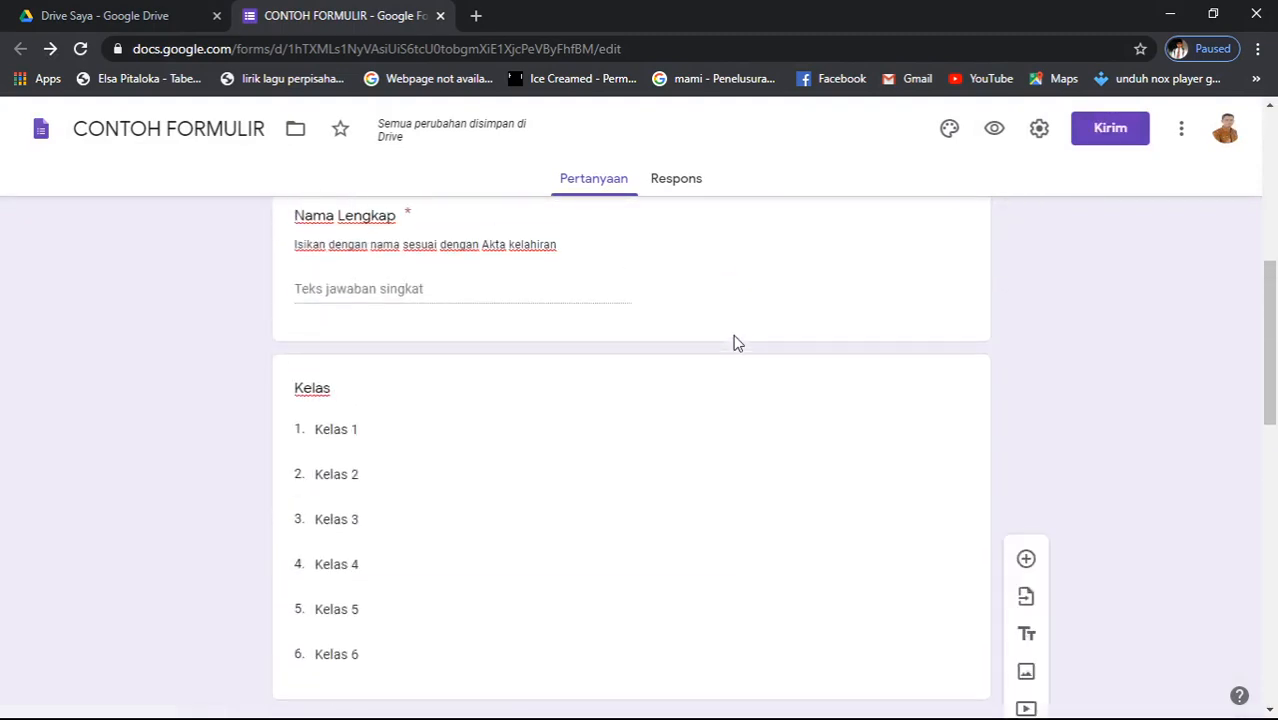
# - Open the CONTOH FORMULIR preview in a new tab, glance back at the editor, then switch to it
pyautogui.scroll(-3, 735, 344)
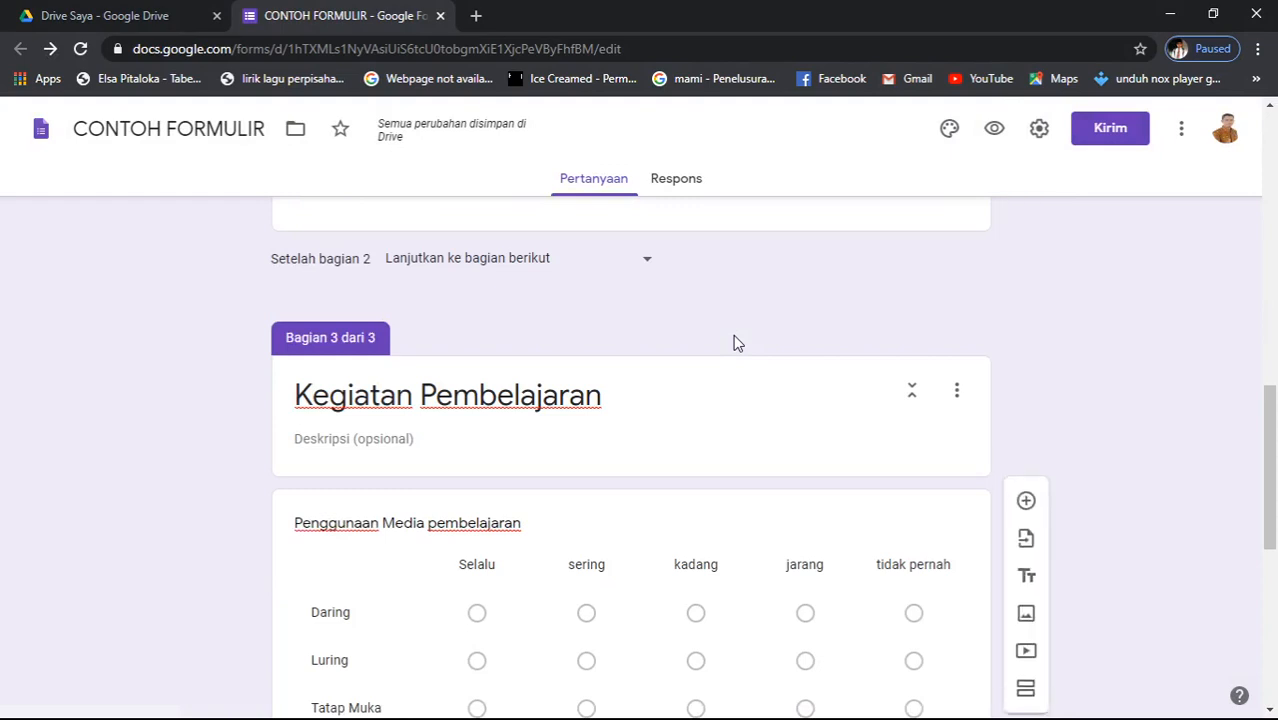
pyautogui.scroll(3, 733, 342)
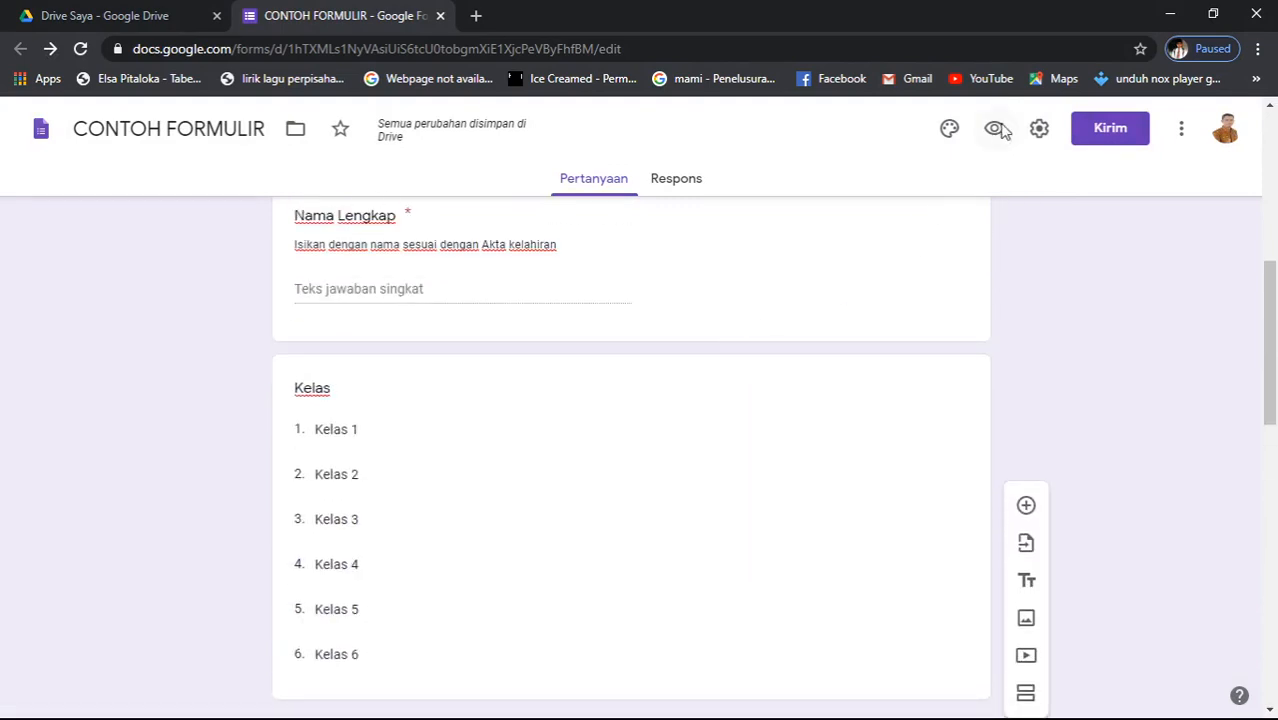
pyautogui.click(994, 128)
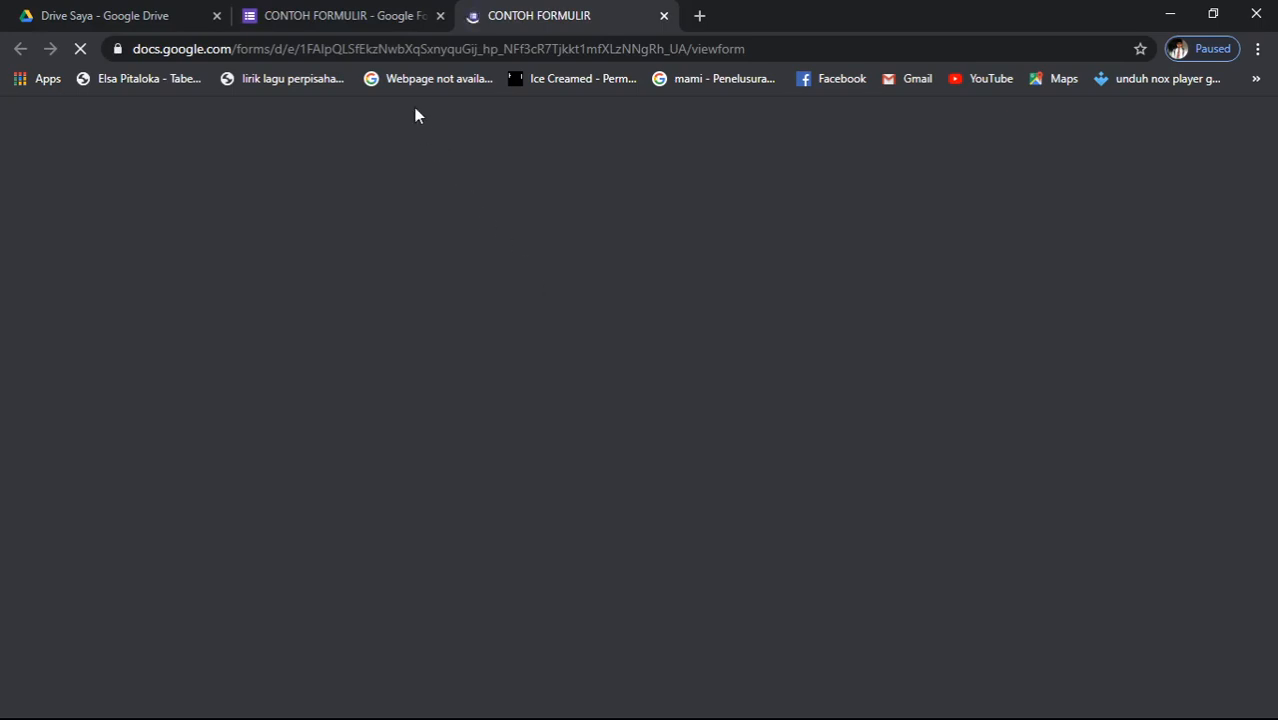
pyautogui.click(343, 17)
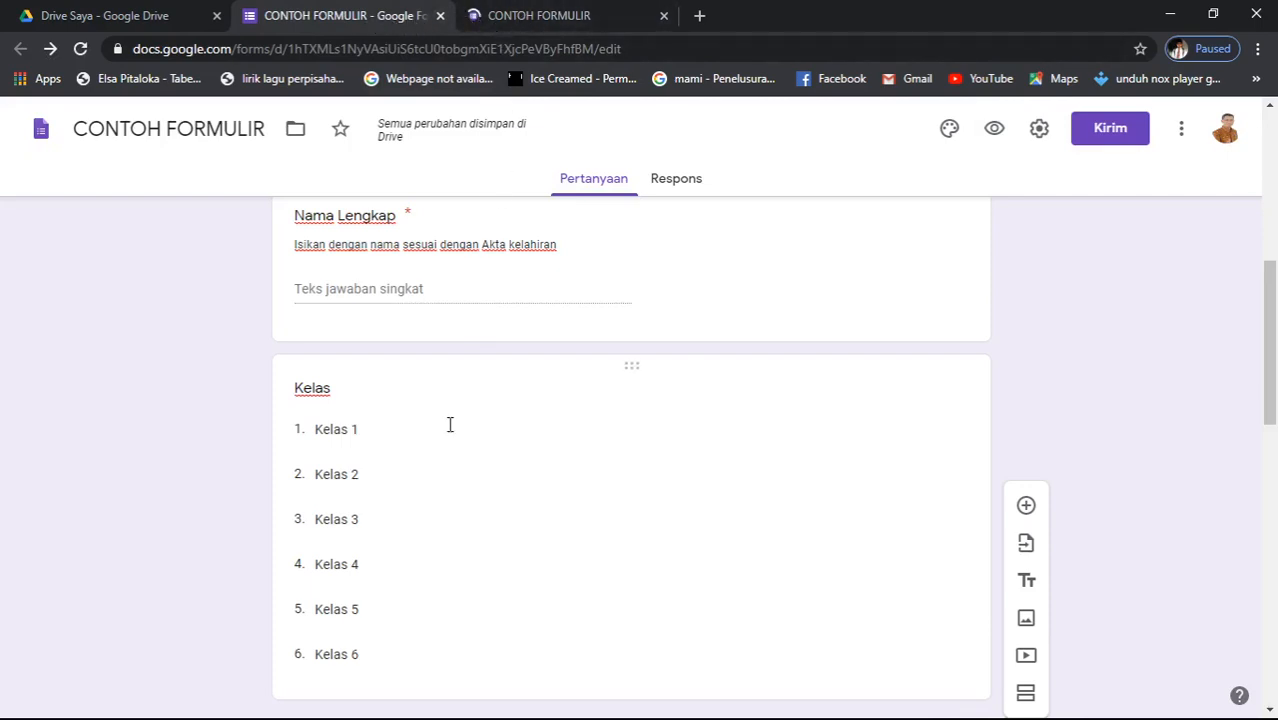
pyautogui.scroll(-10, 448, 425)
pyautogui.scroll(5, 448, 430)
pyautogui.scroll(10, 448, 432)
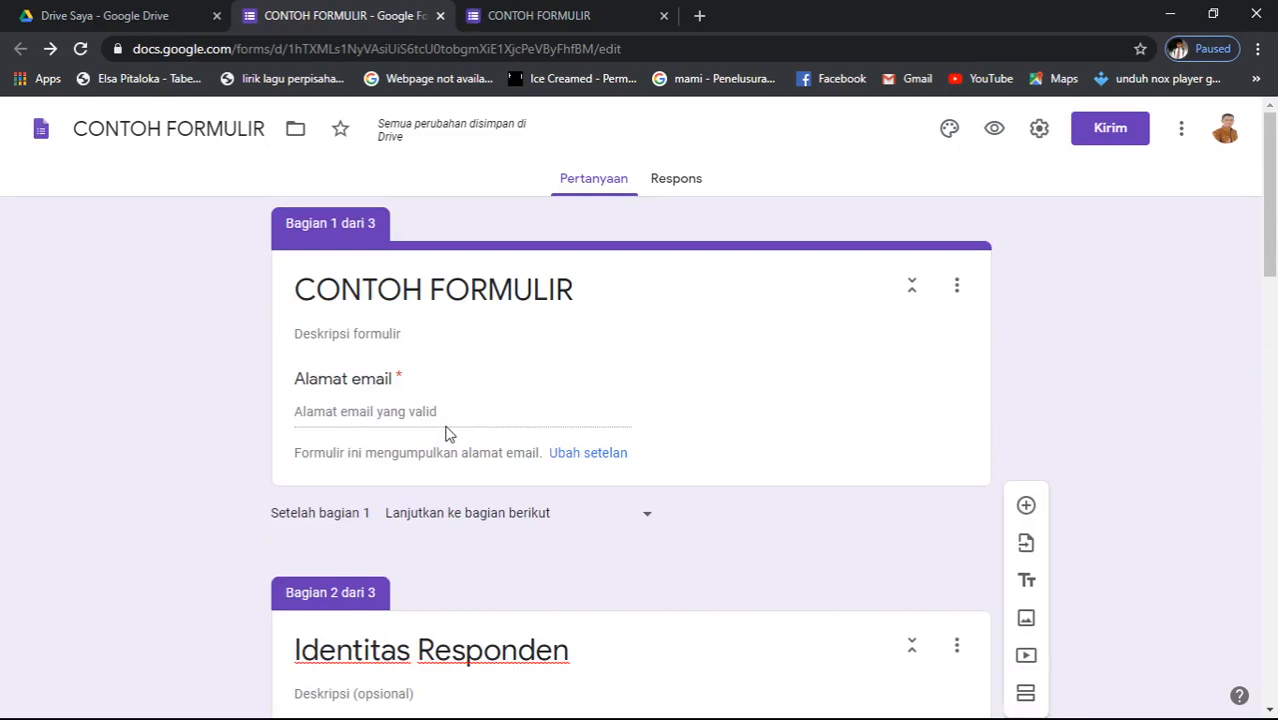
pyautogui.click(543, 16)
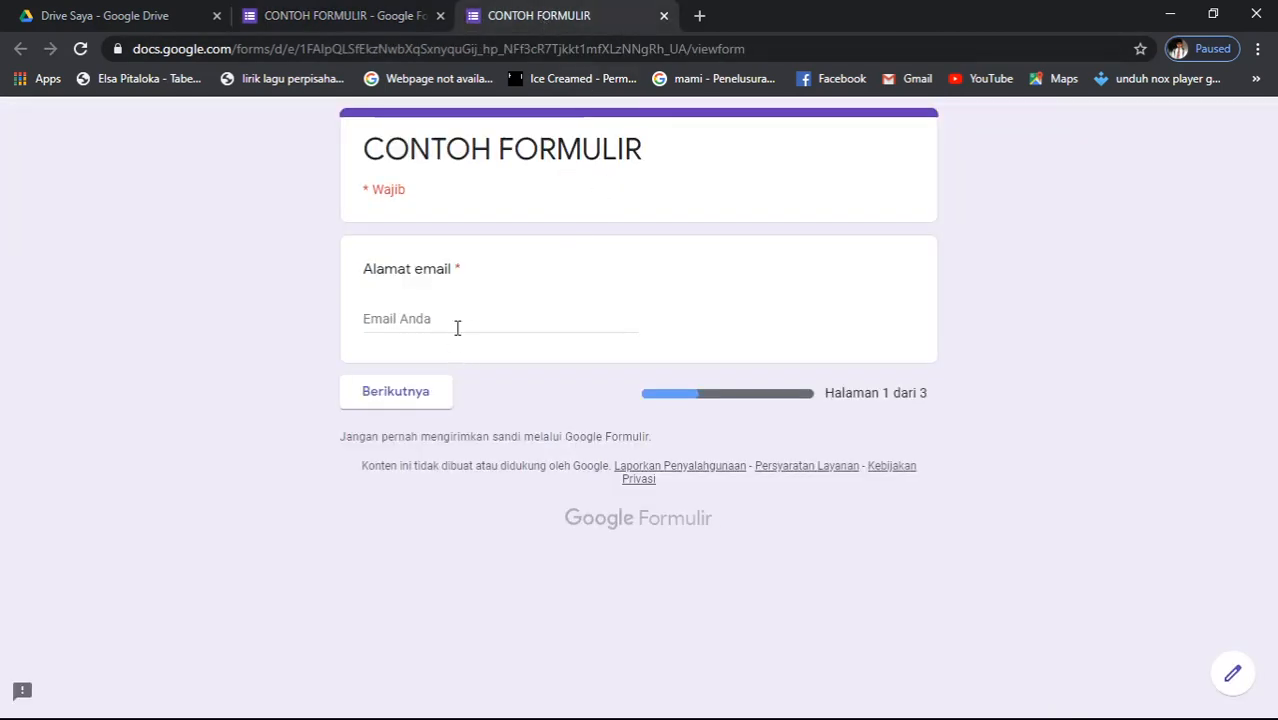
# - Enter the respondent's email address on page 1 and continue to page 2
pyautogui.click(493, 318)
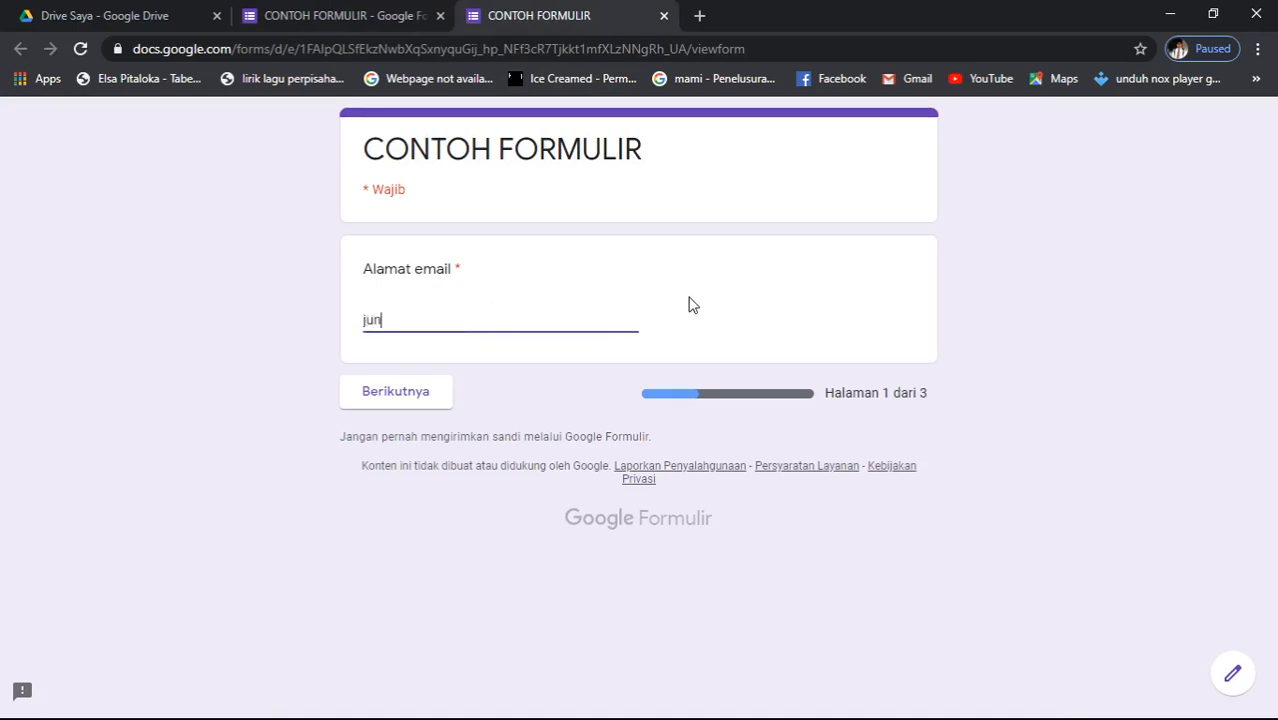
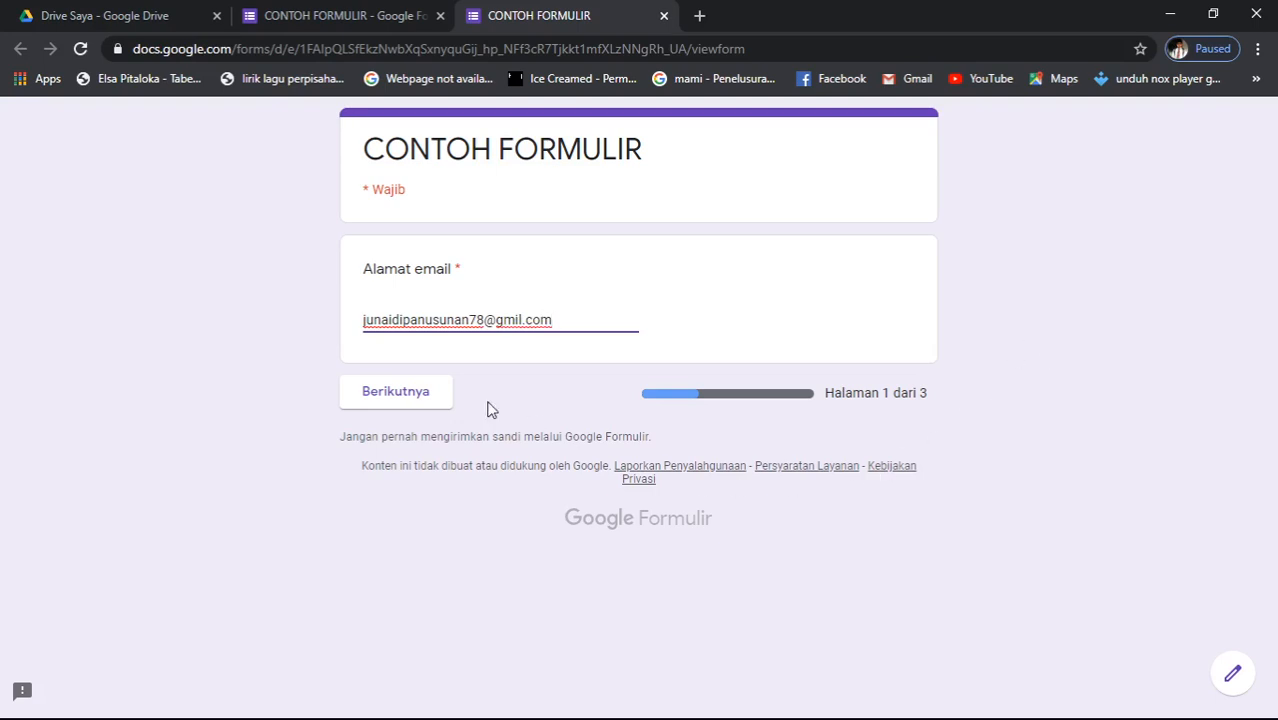
pyautogui.click(421, 399)
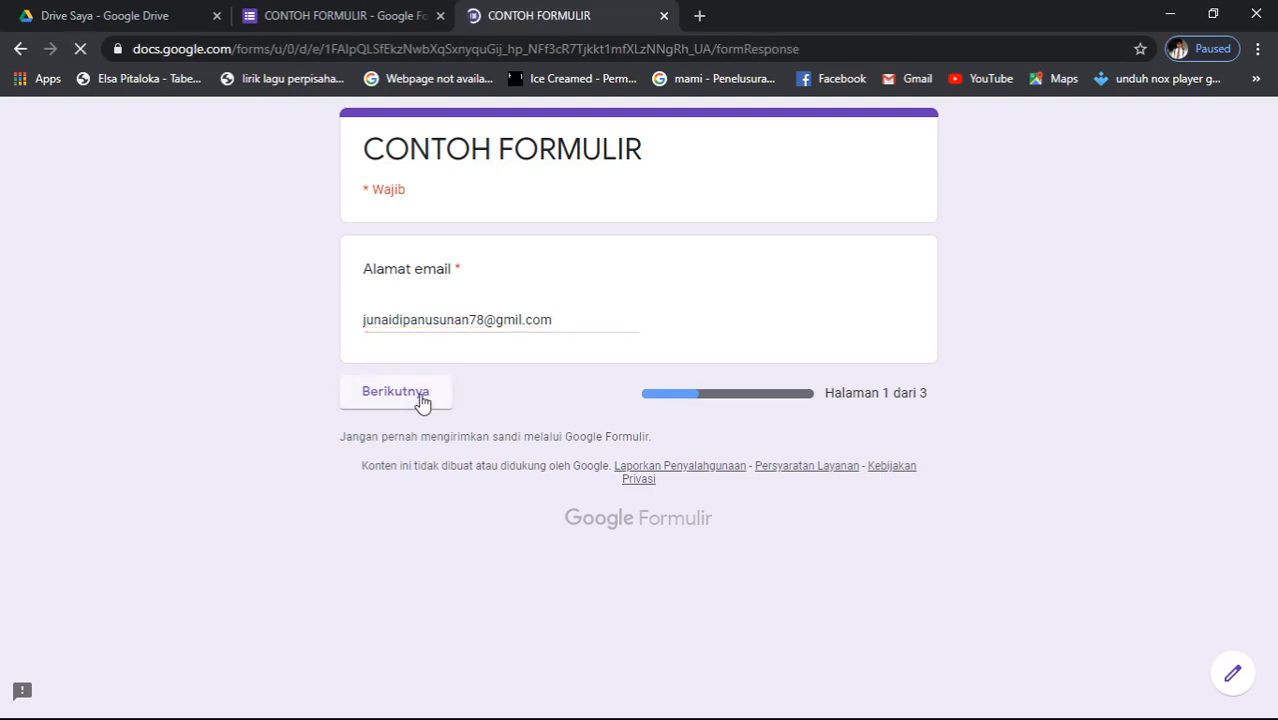
# - Enter the respondent's name in Nama Lengkap, choose Kelas 2, and continue to page 3
pyautogui.click(433, 378)
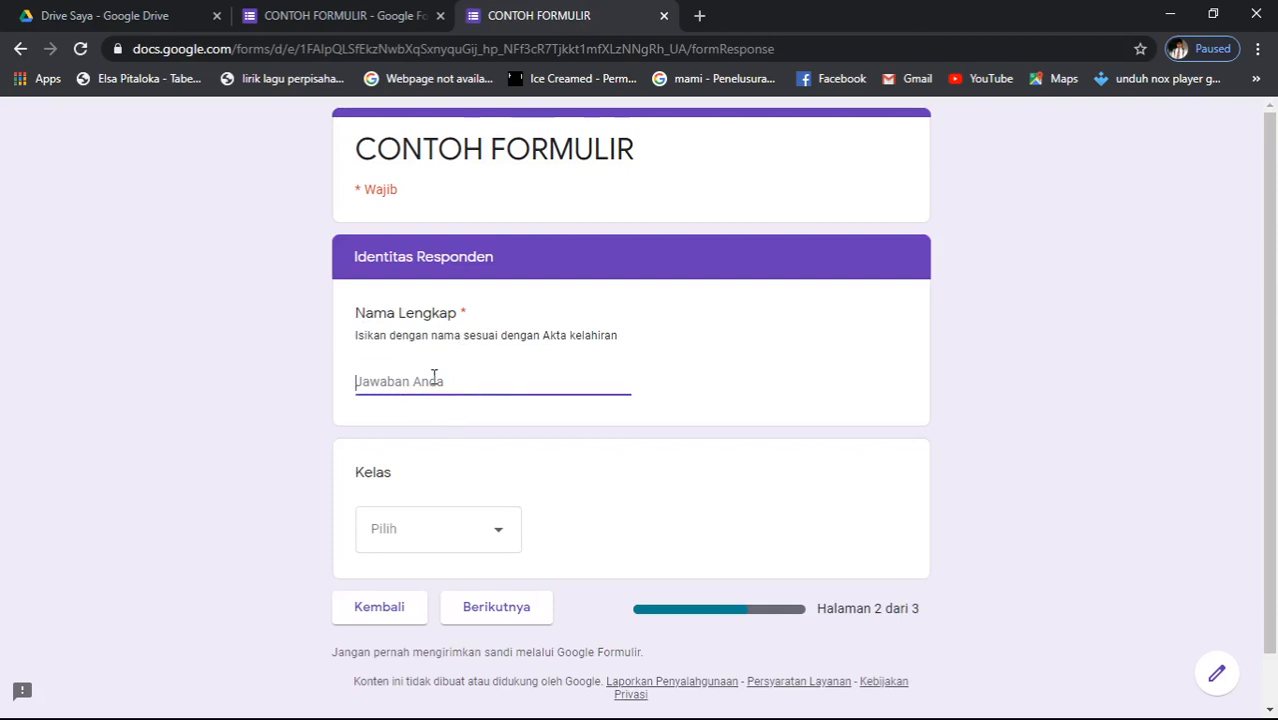
pyautogui.write('junedi')
pyautogui.press('BackSpace')
pyautogui.press('BackSpace')
pyautogui.press('BackSpace')
pyautogui.press('BackSpace')
pyautogui.press('BackSpace')
pyautogui.press('BackSpace')
pyautogui.write('ju')
pyautogui.click(877, 392)
pyautogui.press('BackSpace')
pyautogui.press('BackSpace')
pyautogui.press('BackSpace')
pyautogui.write('p')
pyautogui.click(489, 541)
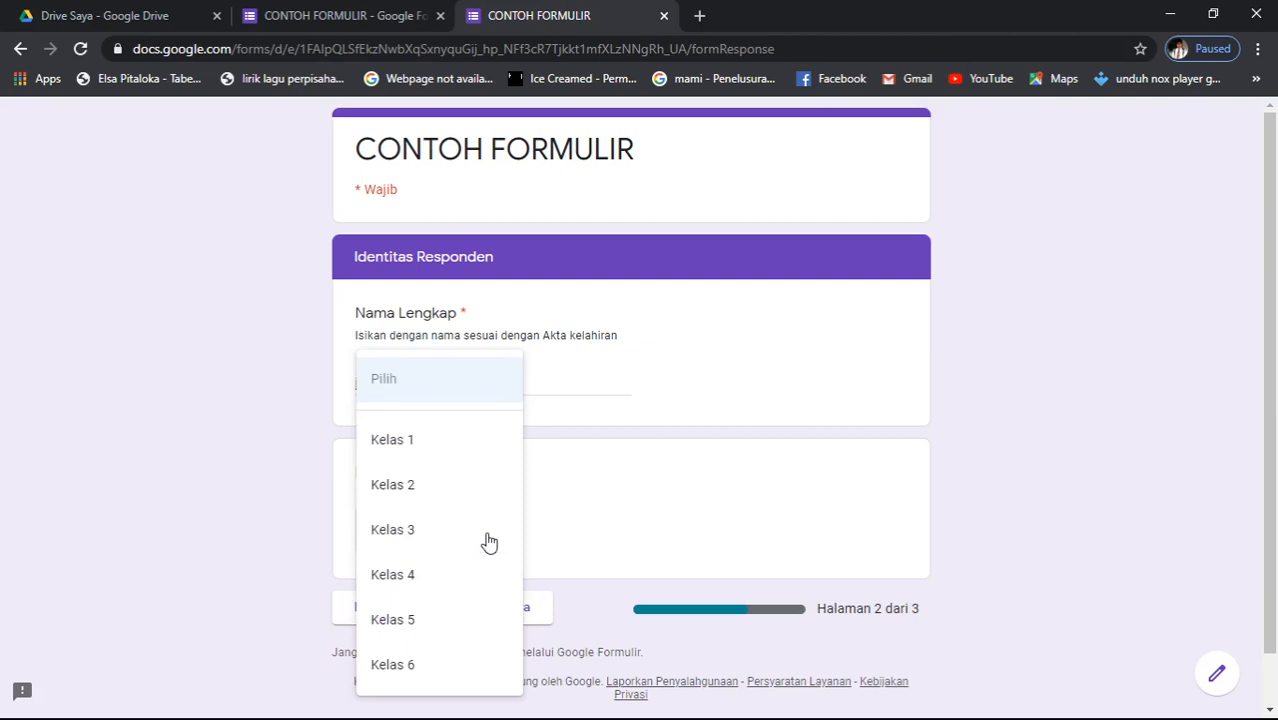
pyautogui.click(448, 499)
pyautogui.click(510, 618)
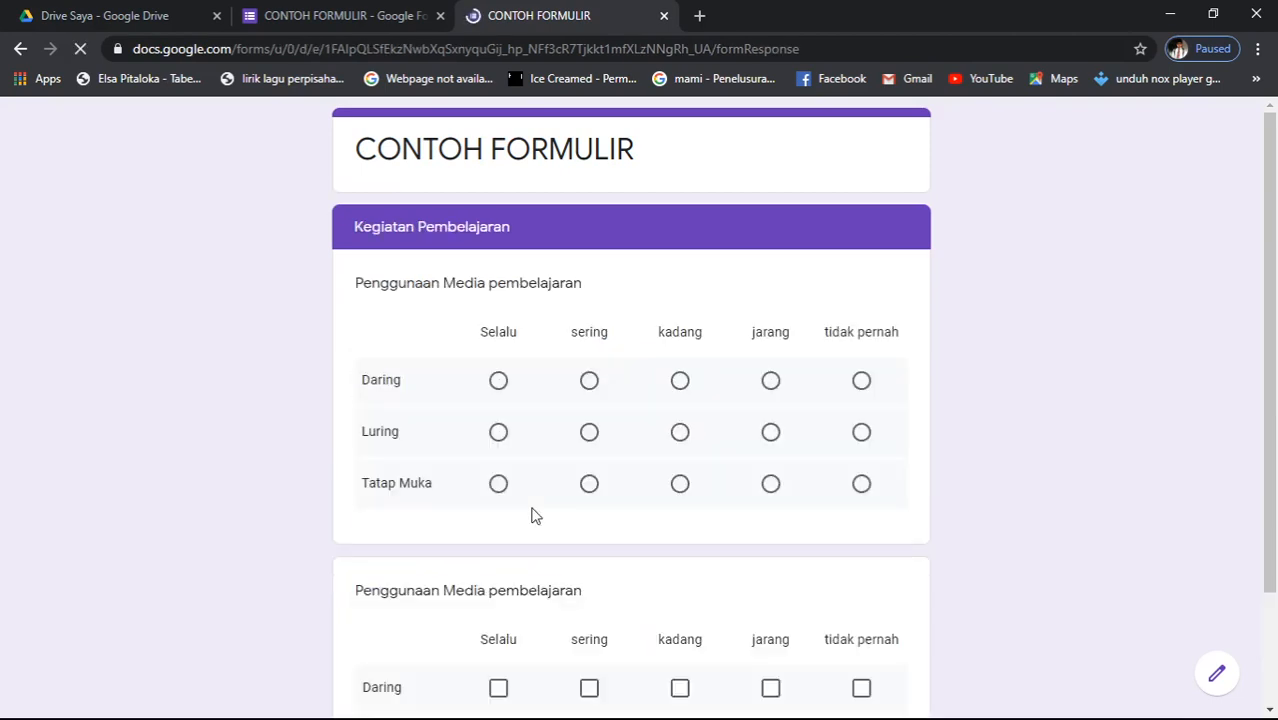
# - Answer Daring Selalu, Luring sering, Tatap Muka kadang, and tick Daring Selalu–jarang, Luring and Tatap Muka jarang
pyautogui.click(498, 382)
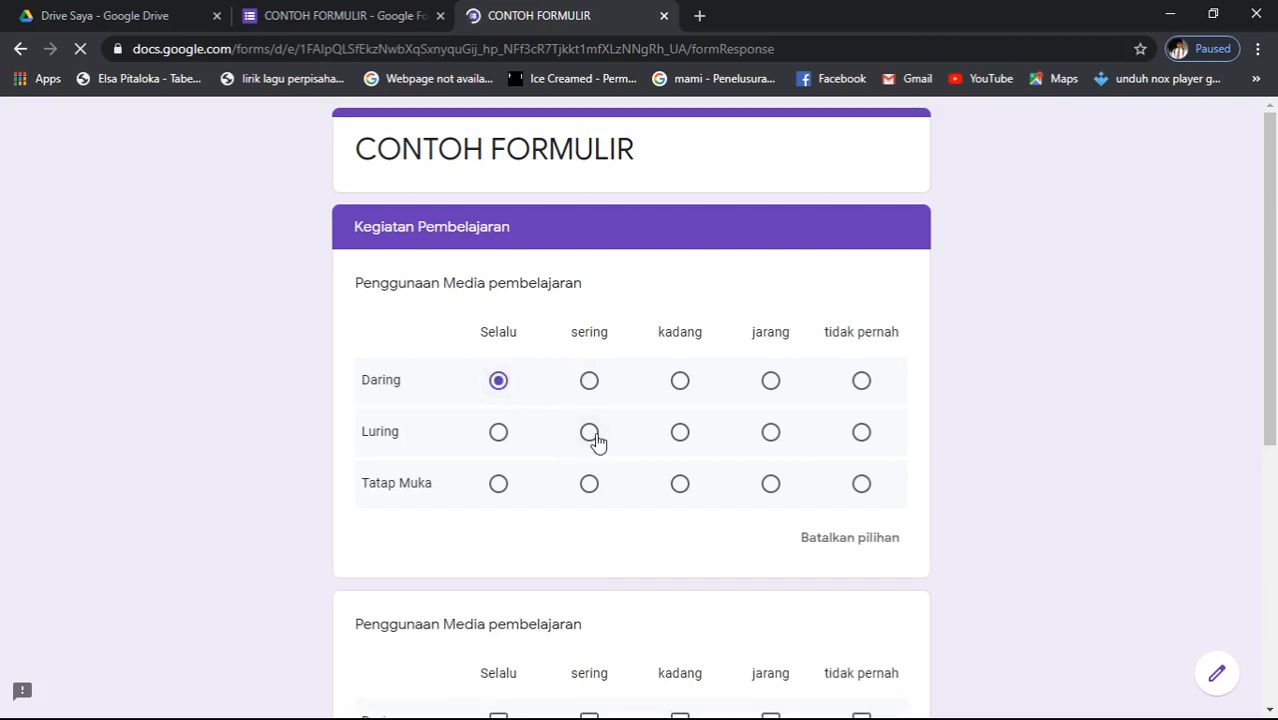
pyautogui.click(589, 433)
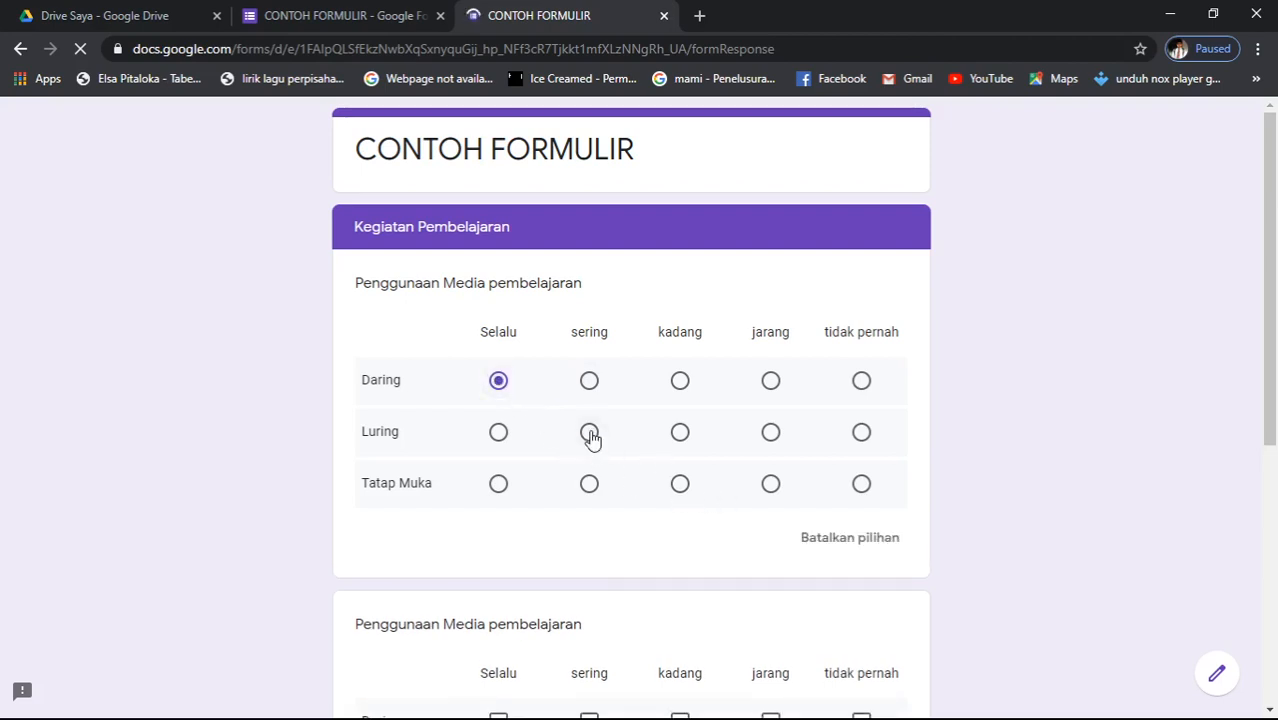
pyautogui.click(680, 488)
pyautogui.scroll(-4, 680, 492)
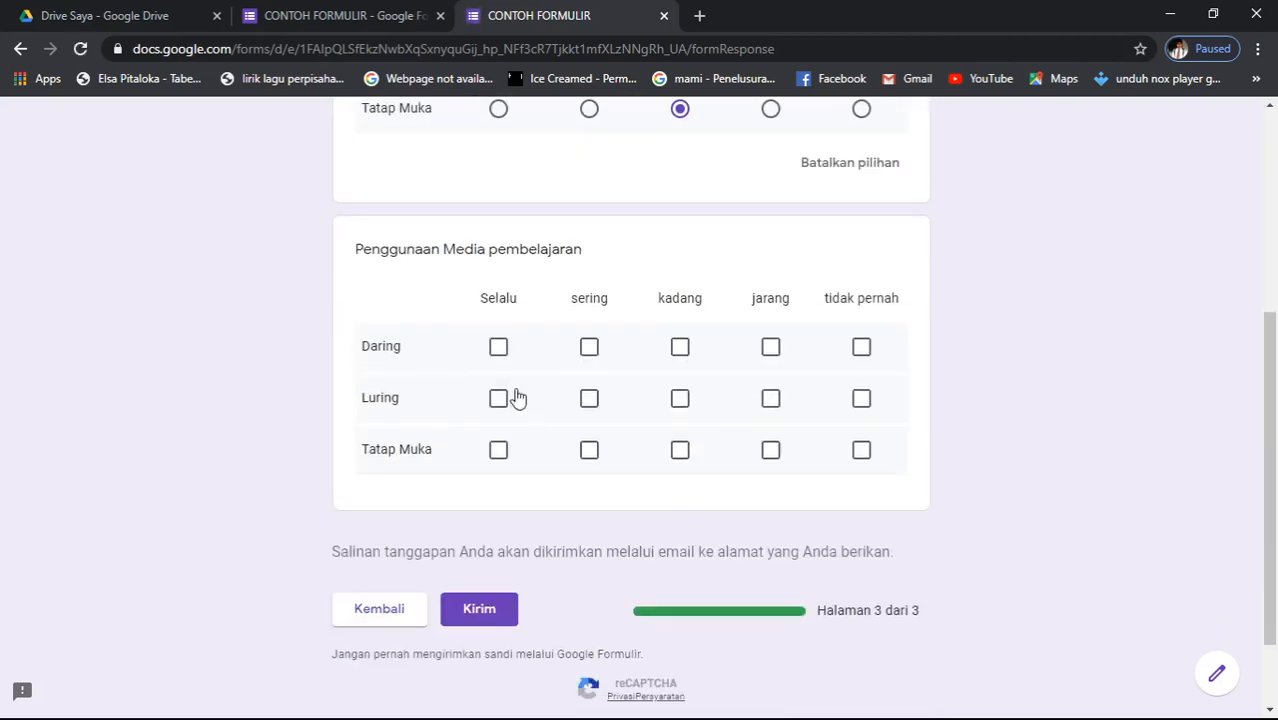
pyautogui.click(498, 347)
pyautogui.click(589, 347)
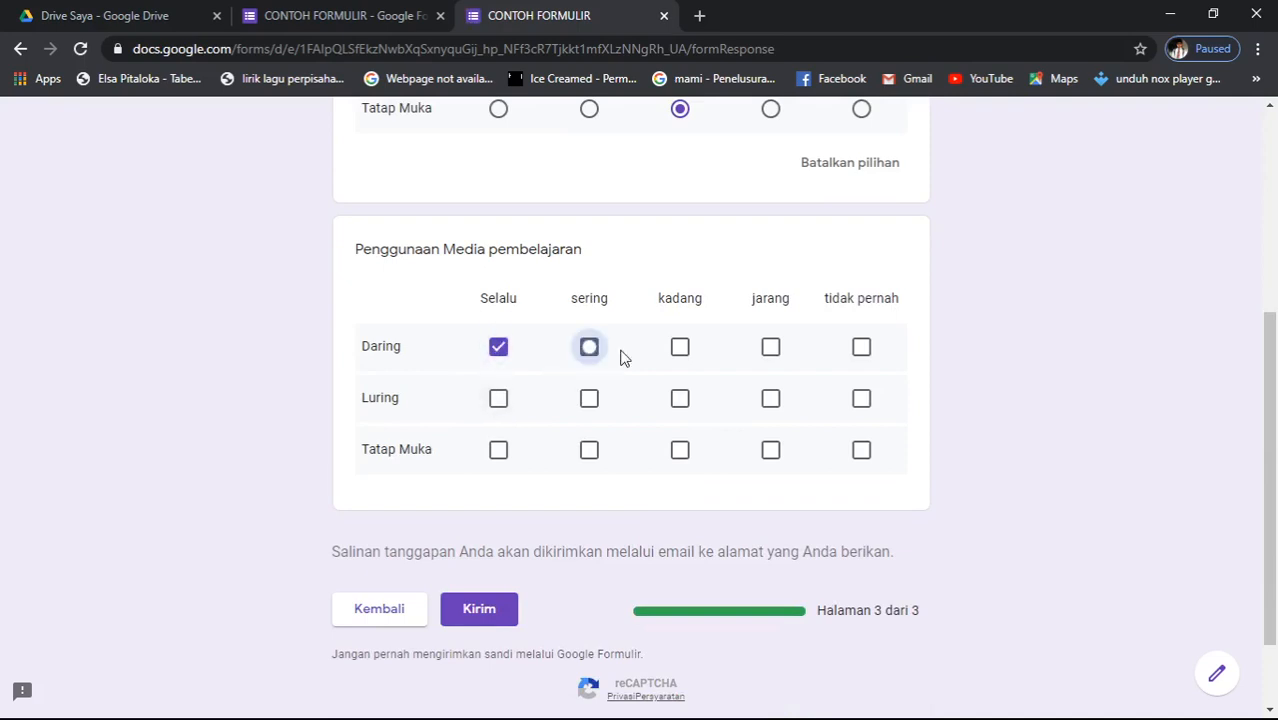
pyautogui.click(680, 347)
pyautogui.click(770, 347)
pyautogui.click(770, 398)
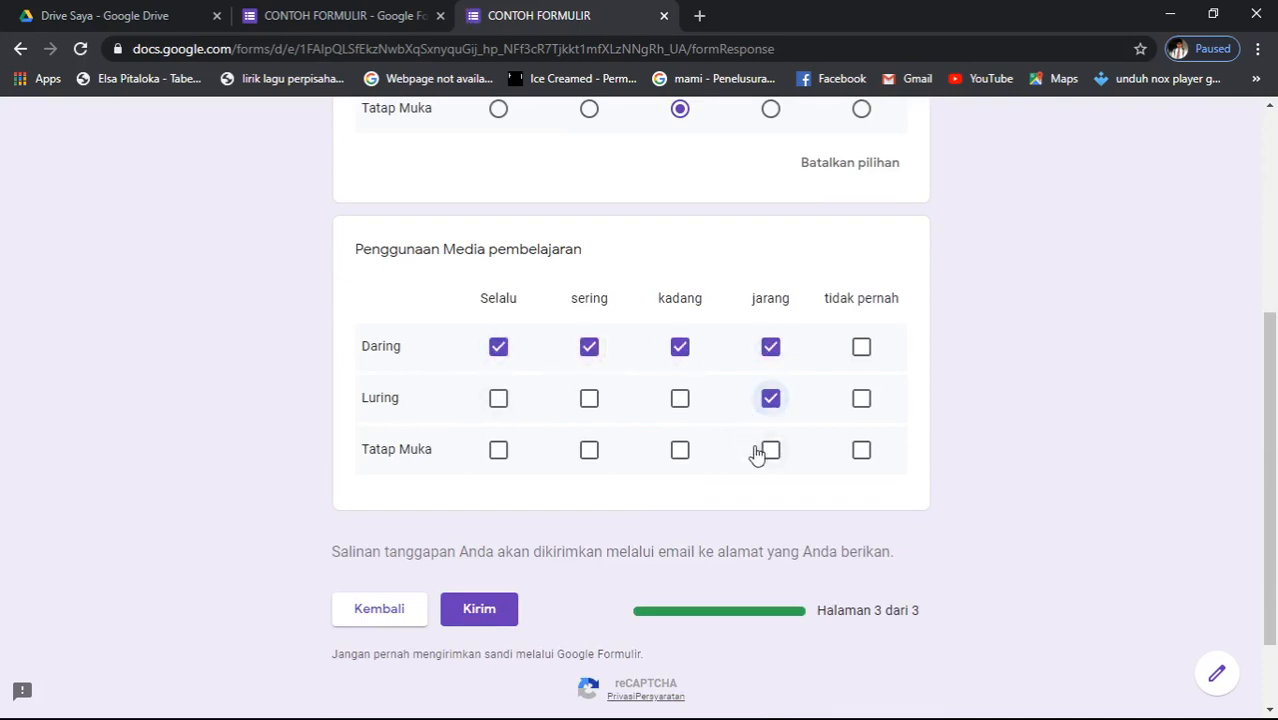
pyautogui.click(769, 451)
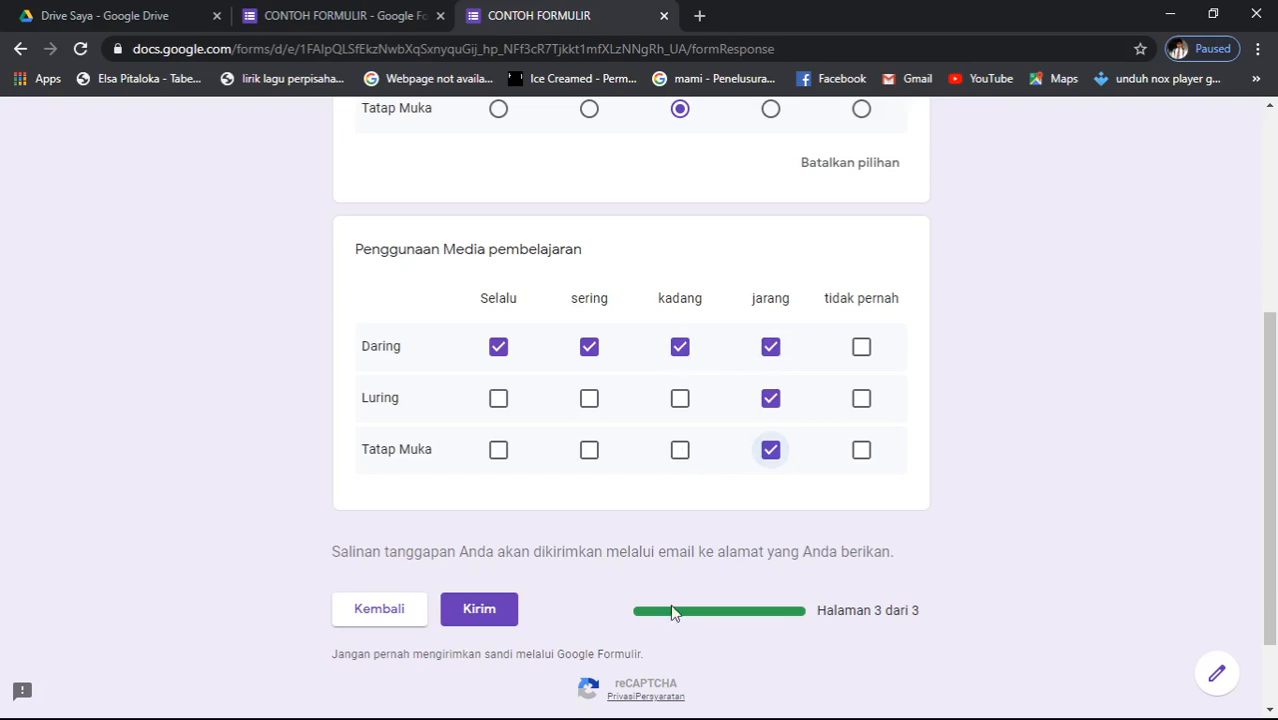
# - Submit the response, close the form tab, and view the Respons page in the editor
pyautogui.scroll(-2, 672, 613)
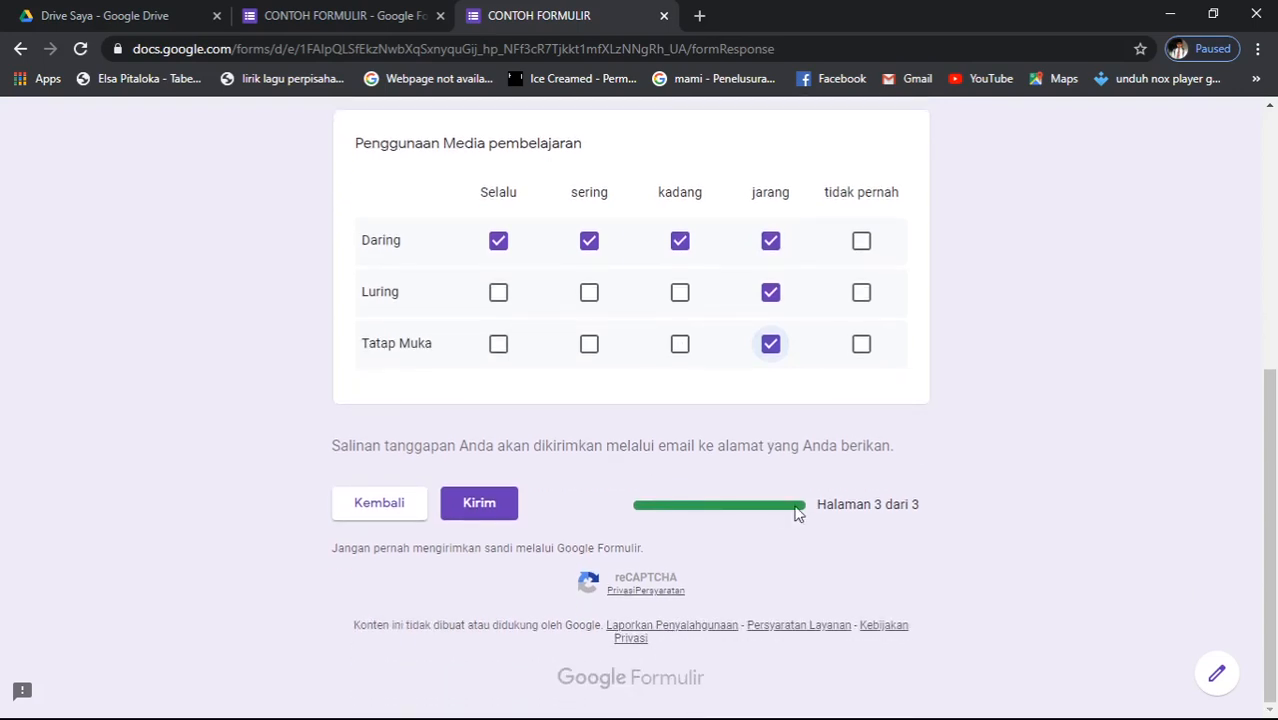
pyautogui.click(470, 504)
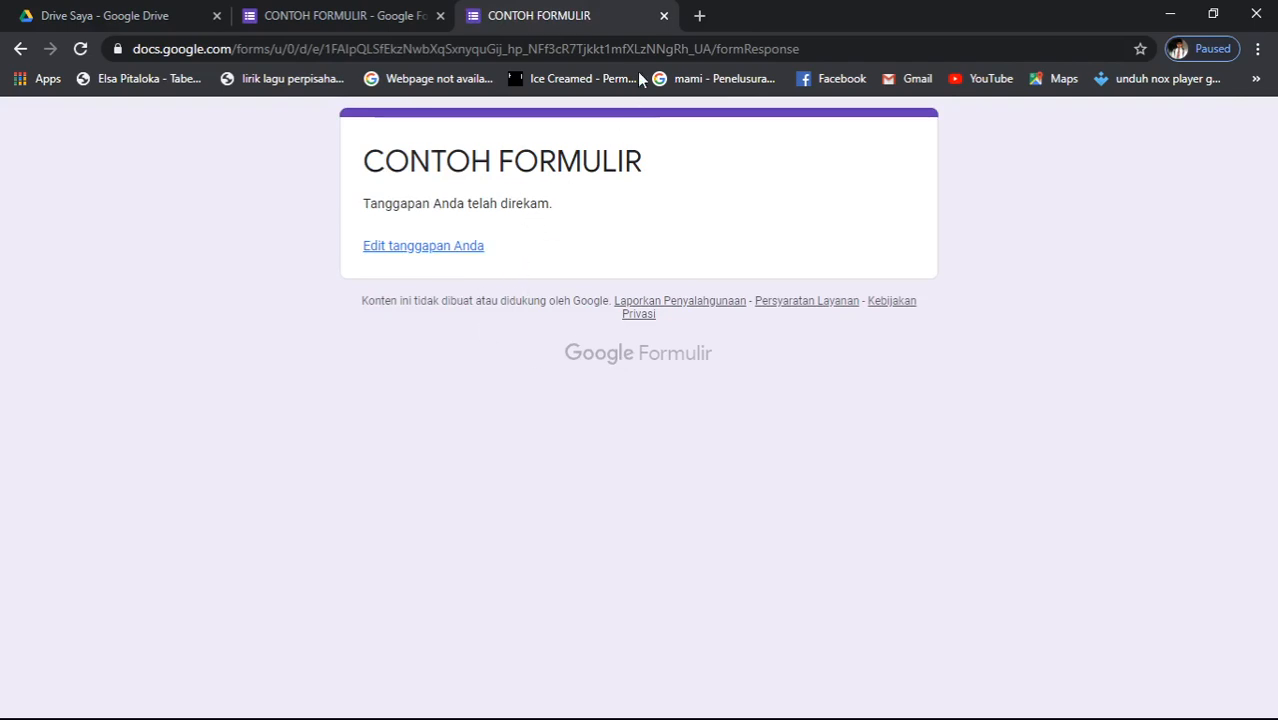
pyautogui.click(664, 16)
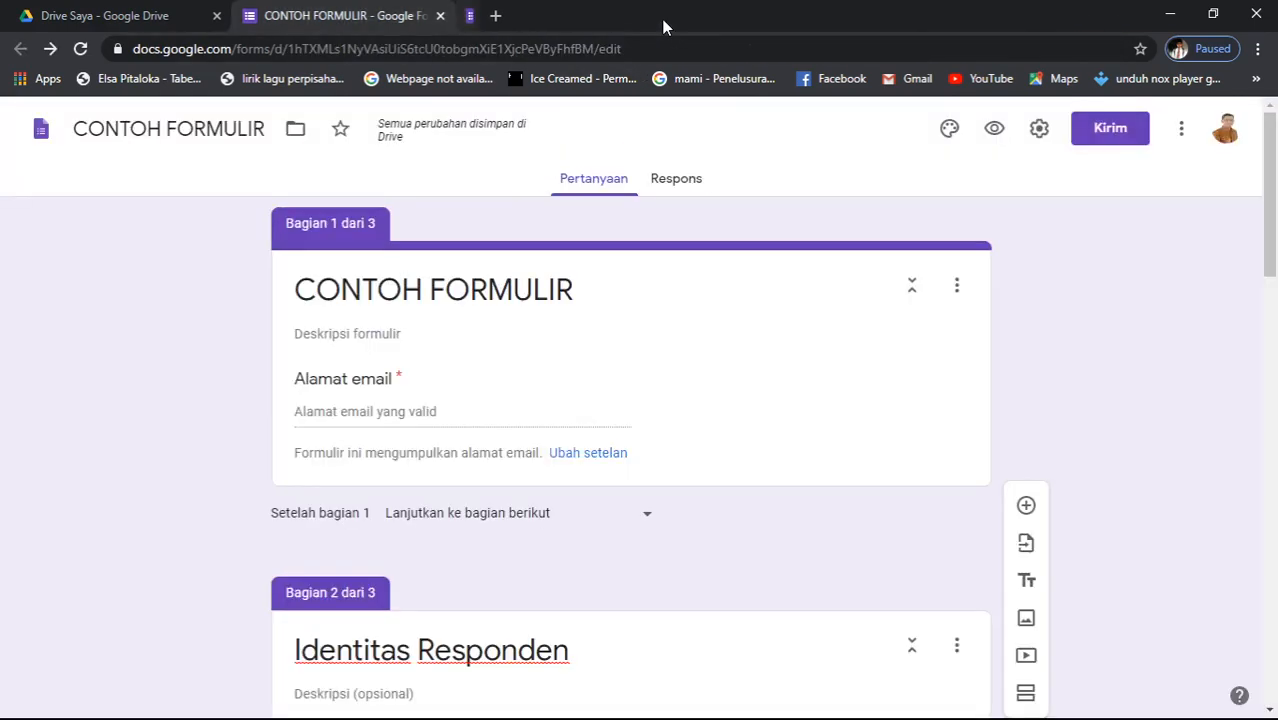
pyautogui.click(677, 186)
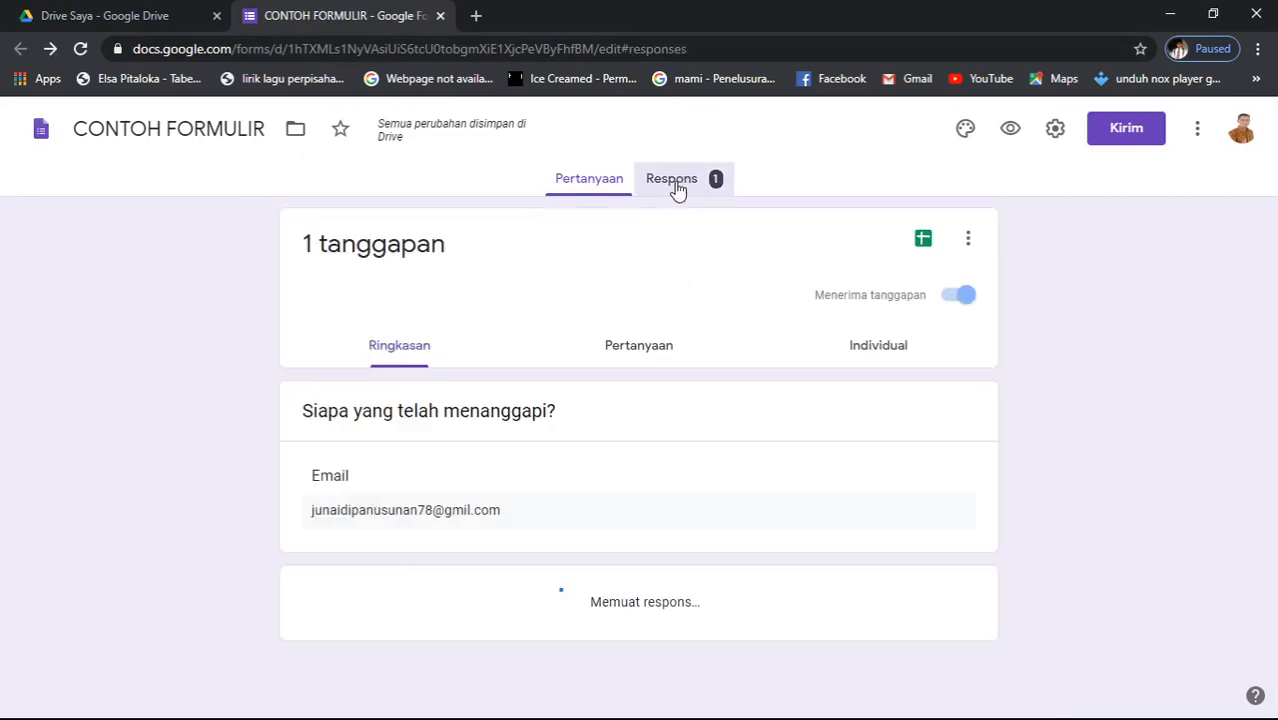
# - Scroll through the Ringkasan response charts to review the single submitted answer
pyautogui.scroll(-3, 494, 408)
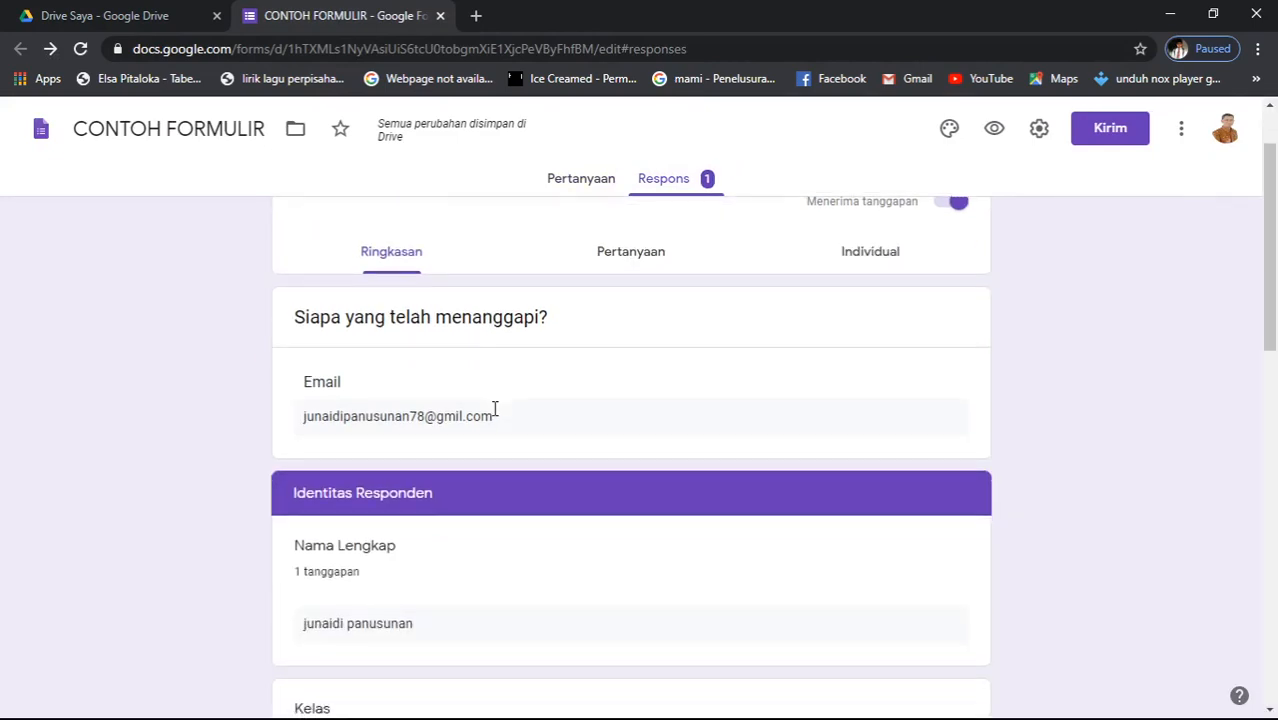
pyautogui.scroll(2, 494, 408)
pyautogui.scroll(-5, 495, 415)
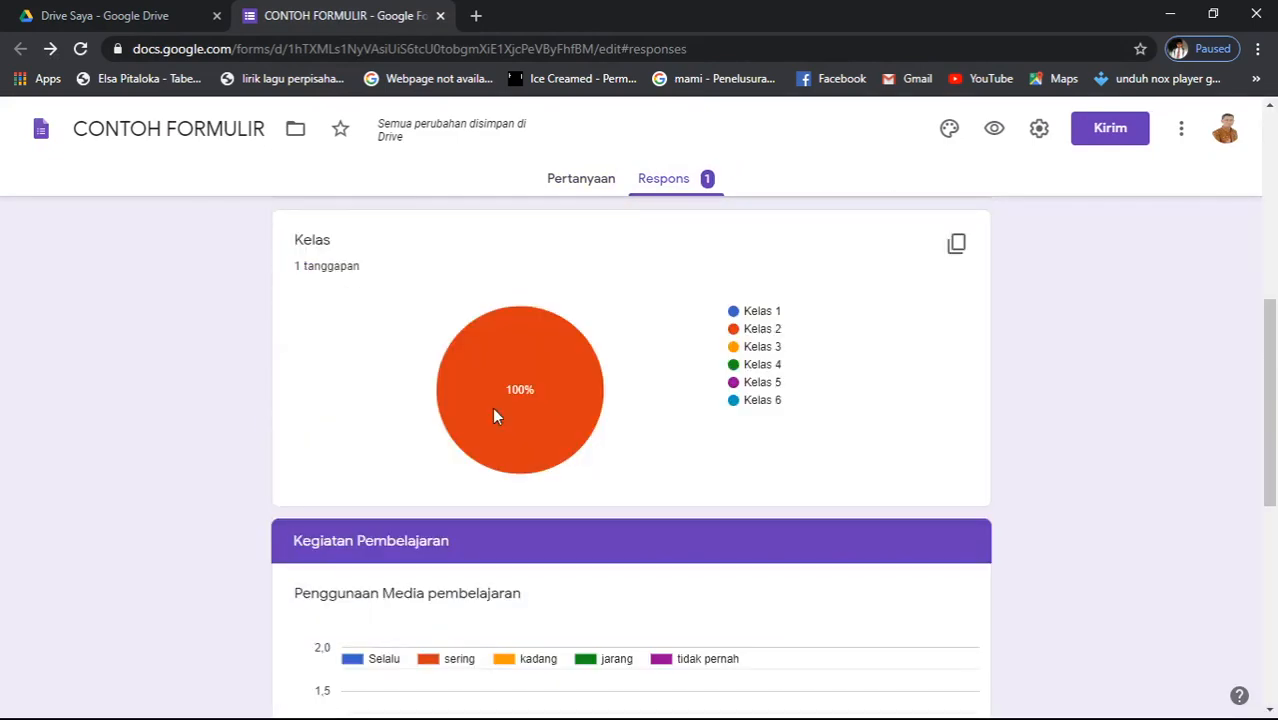
pyautogui.scroll(1, 494, 412)
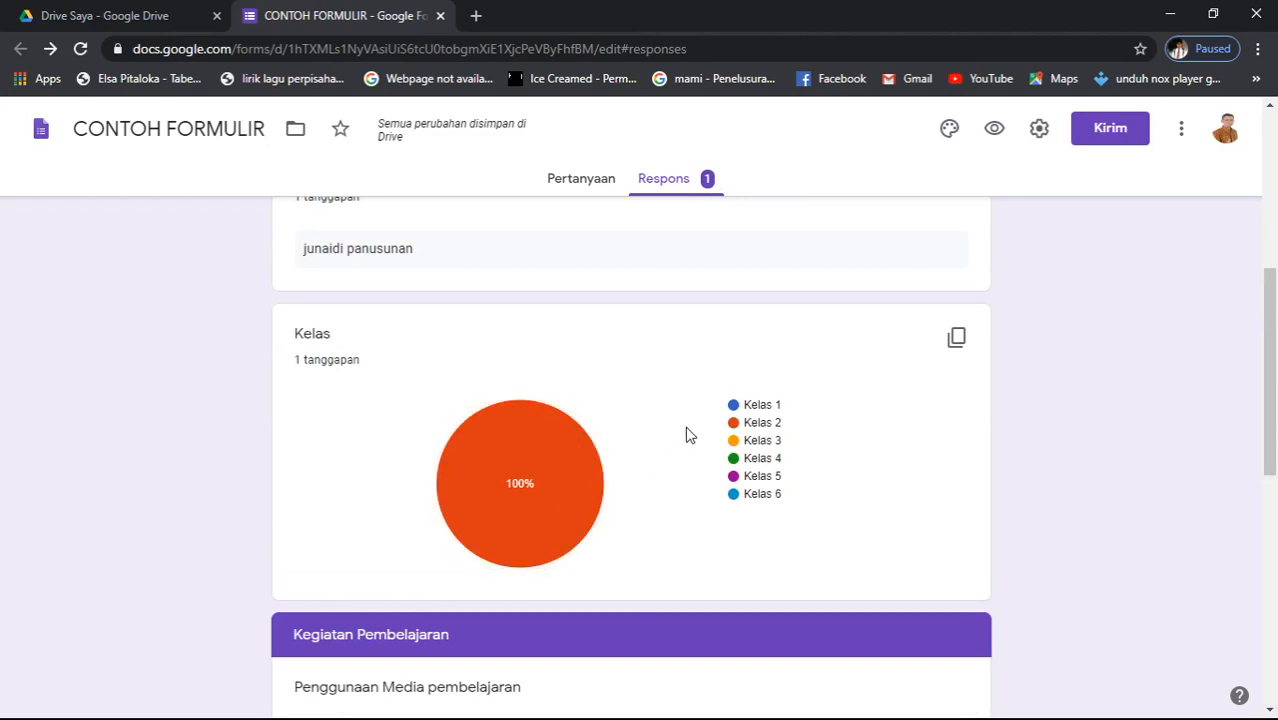
pyautogui.scroll(-5, 415, 474)
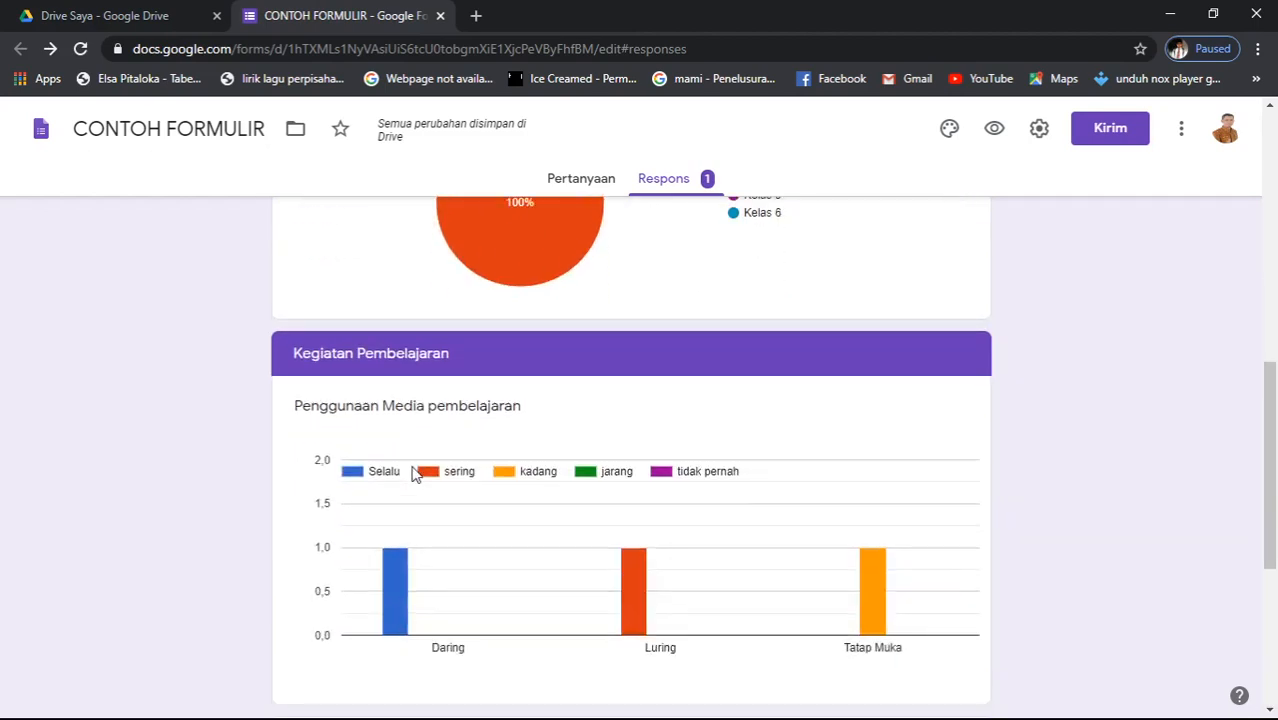
pyautogui.scroll(1, 415, 474)
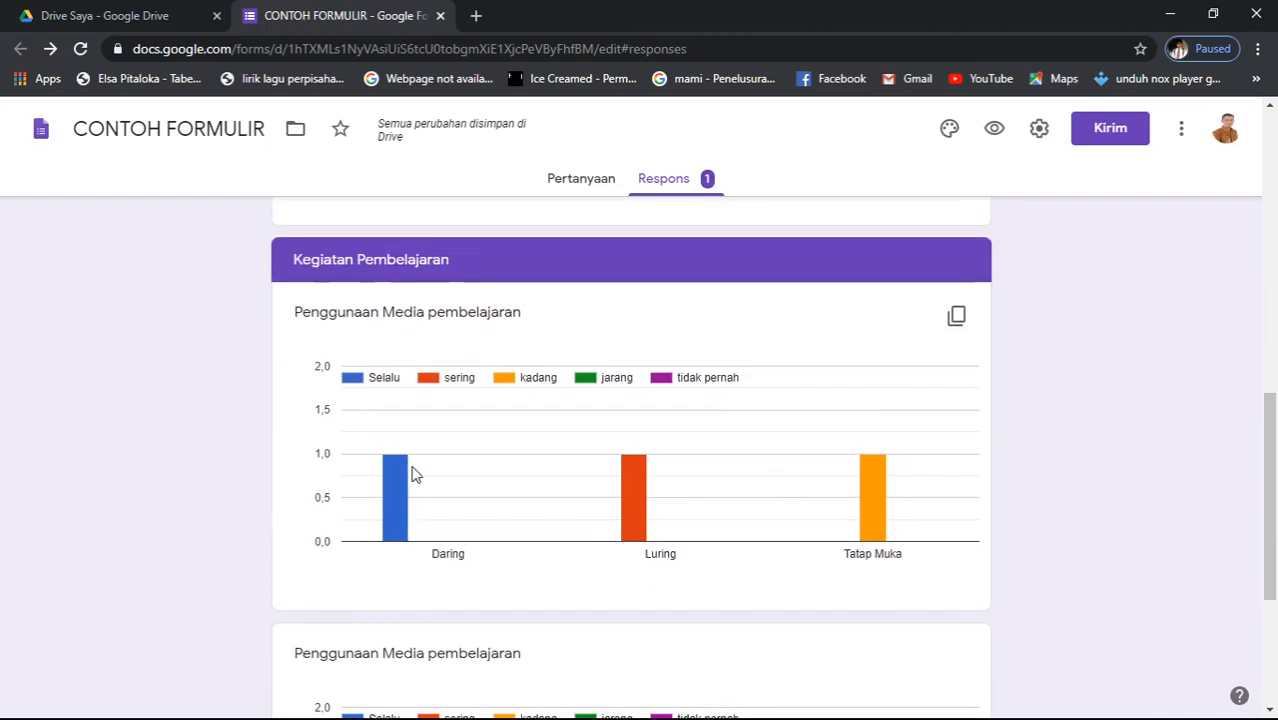
pyautogui.scroll(-3, 415, 474)
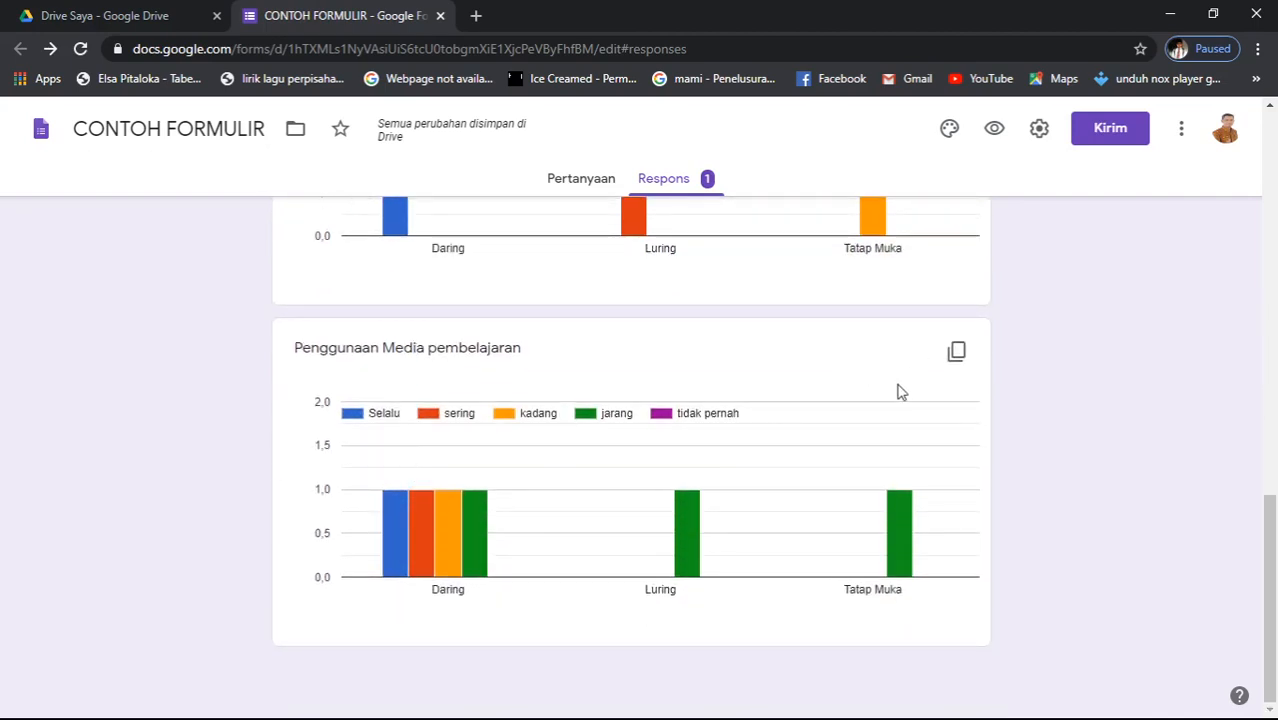
pyautogui.scroll(3, 898, 391)
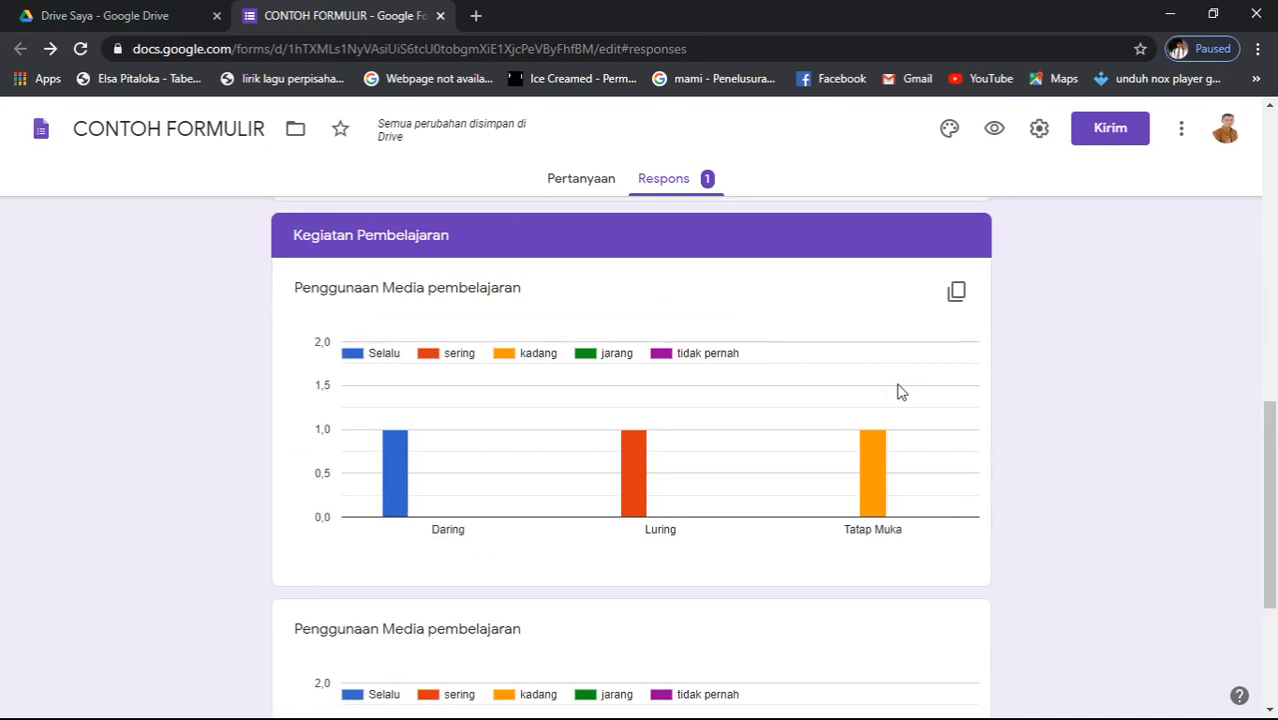
# - Copy the first Penggunaan Media pembelajaran bar chart to the clipboard, then scroll back to the top
pyautogui.click(956, 298)
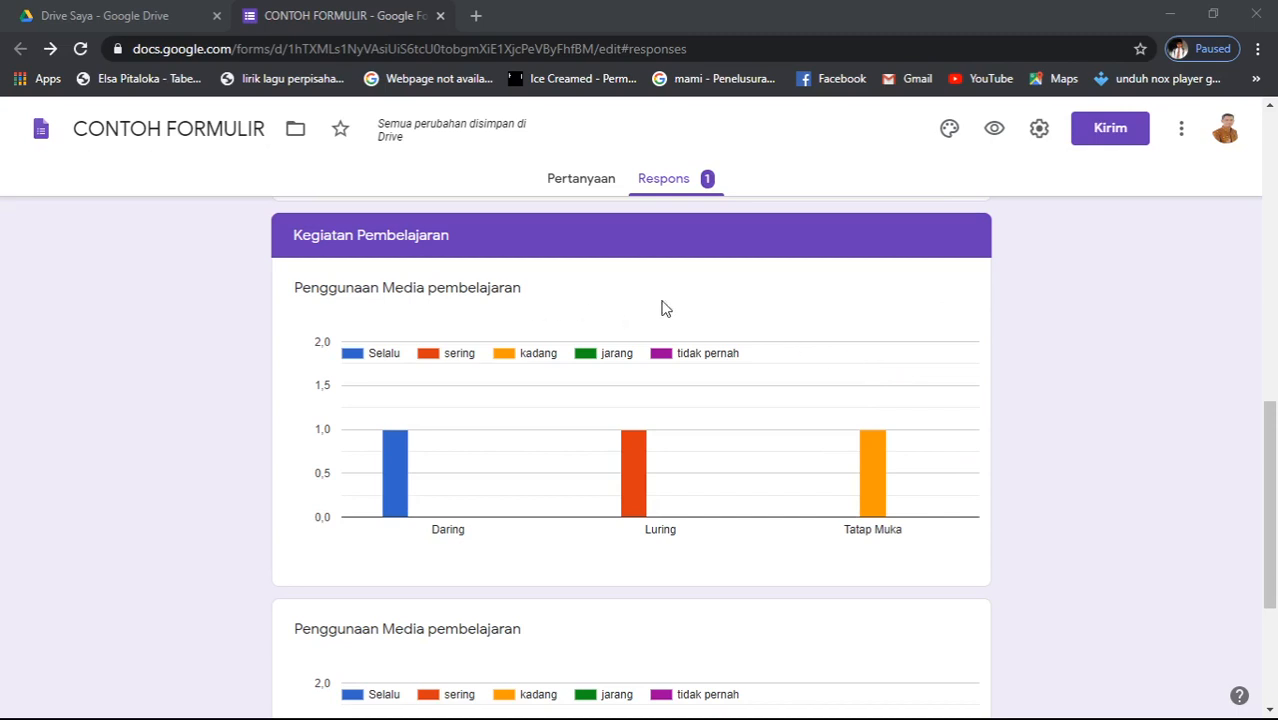
pyautogui.click(826, 265)
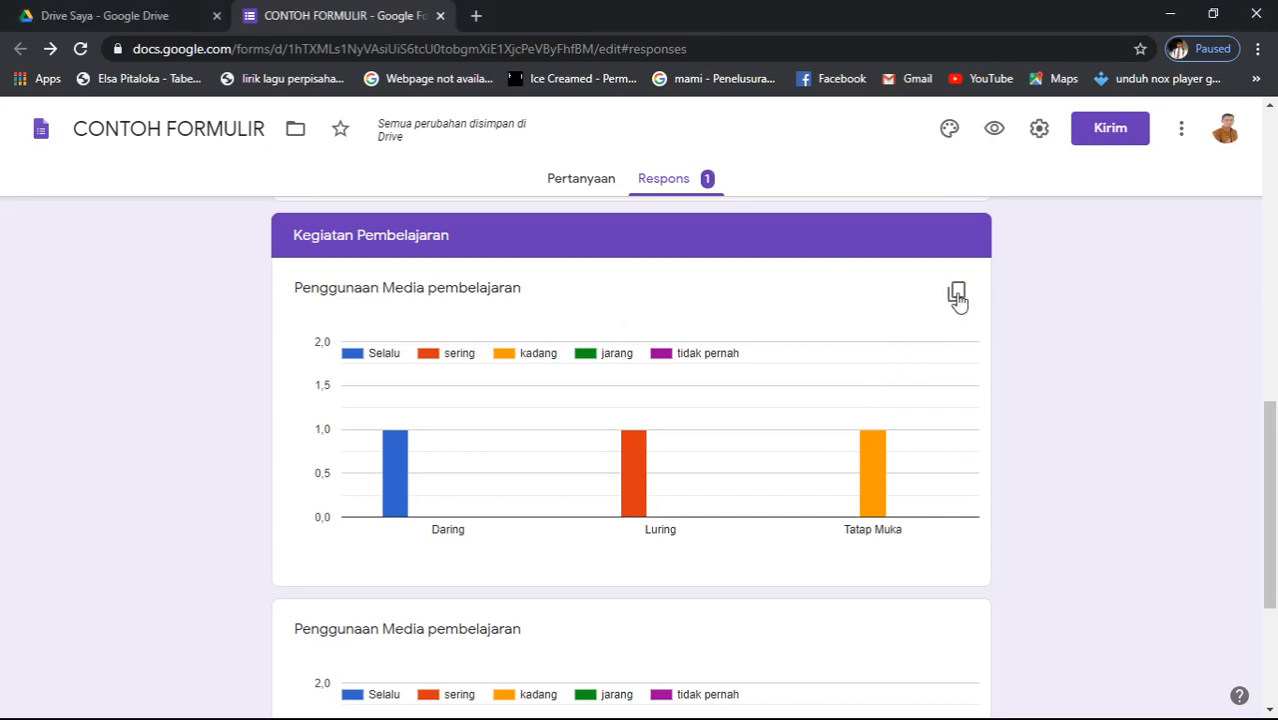
pyautogui.click(957, 294)
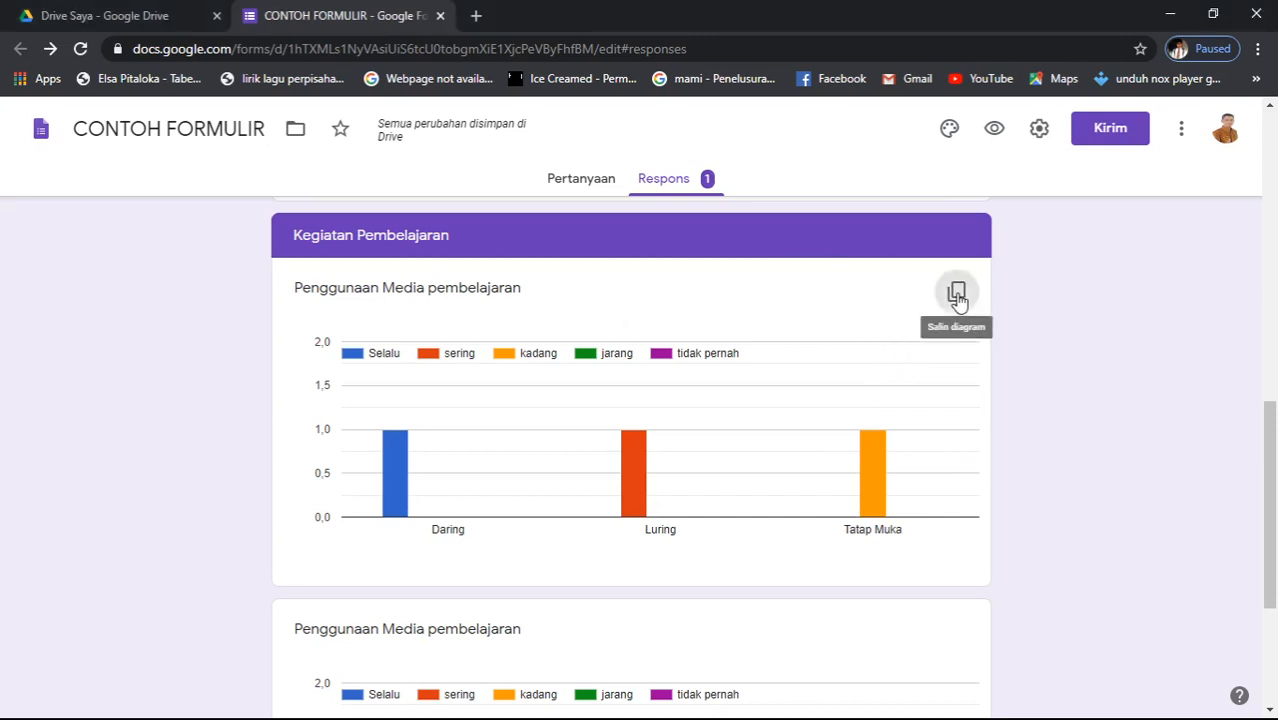
pyautogui.scroll(-1, 585, 521)
pyautogui.scroll(-3, 585, 521)
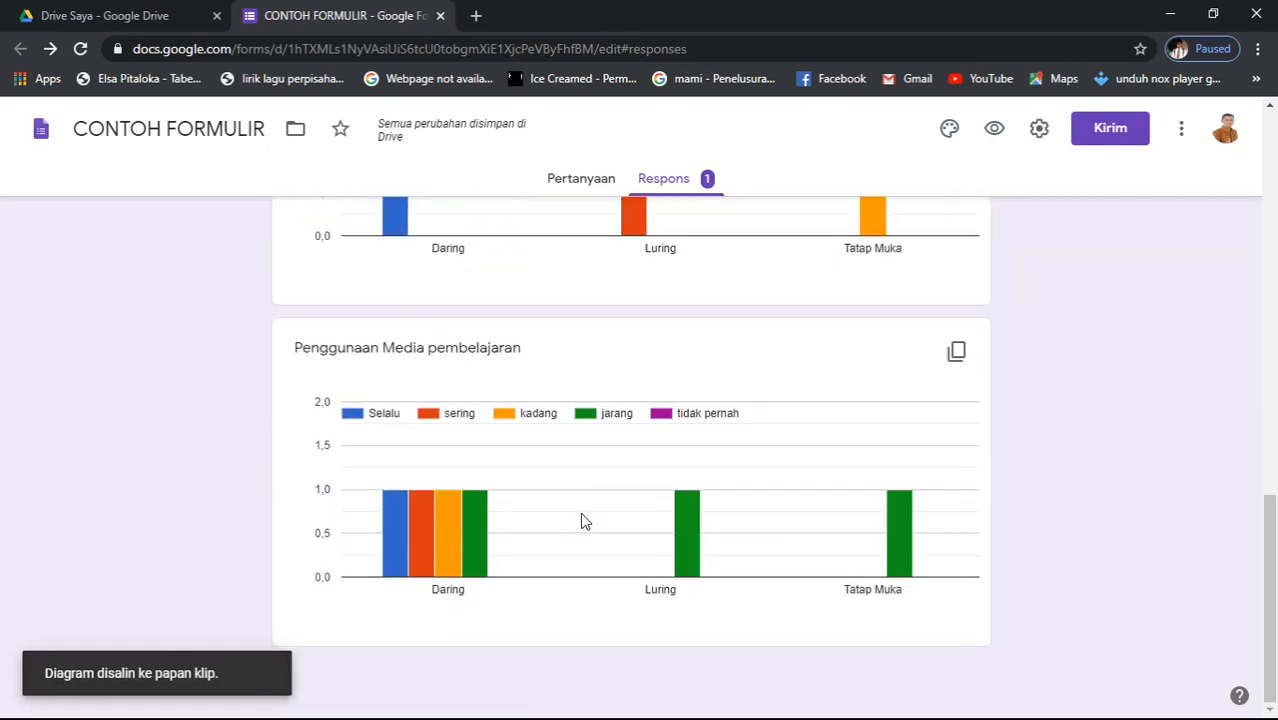
pyautogui.scroll(3, 585, 521)
pyautogui.scroll(10, 580, 512)
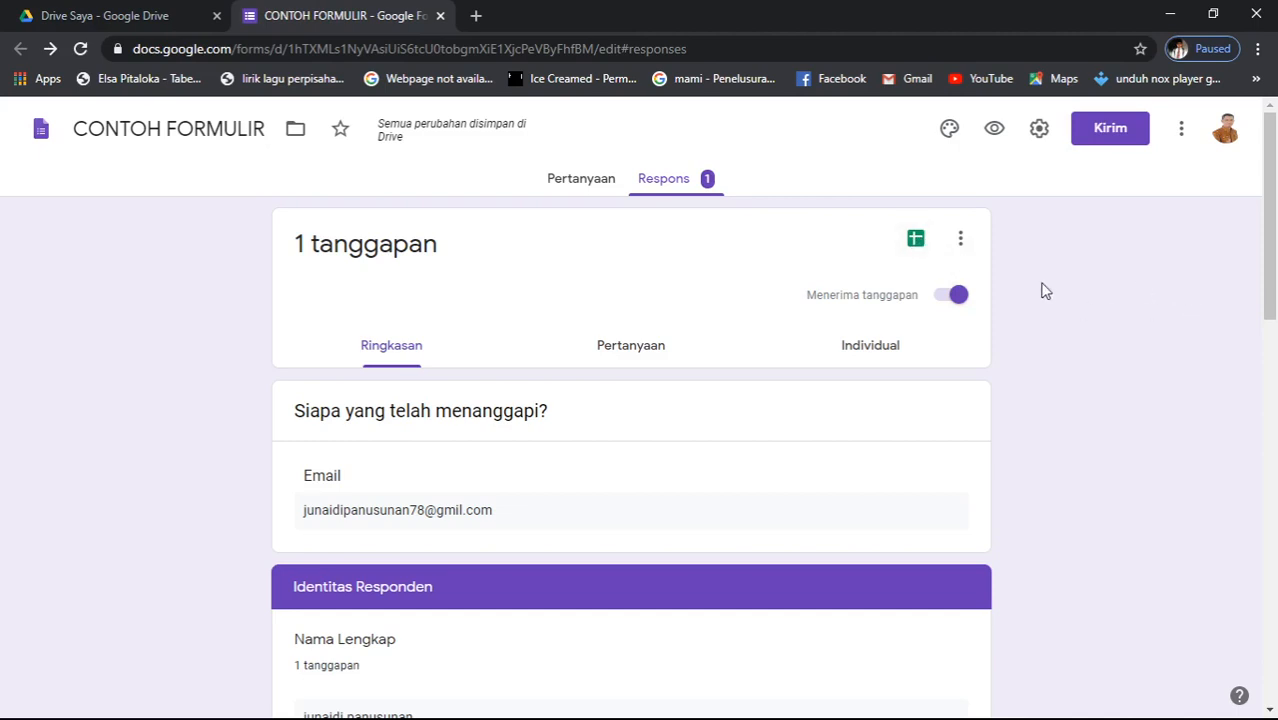
# - Link the responses to a new spreadsheet, CONTOH FORMULIR (Respons)
pyautogui.click(916, 242)
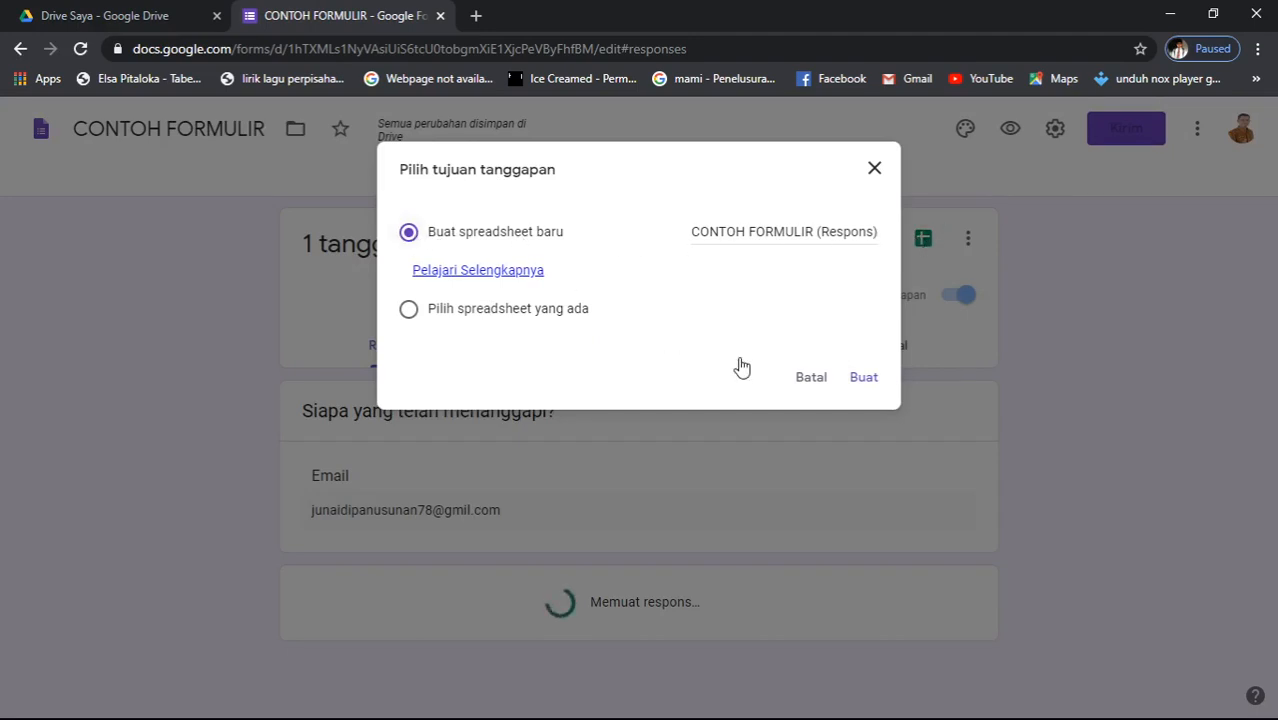
pyautogui.click(864, 388)
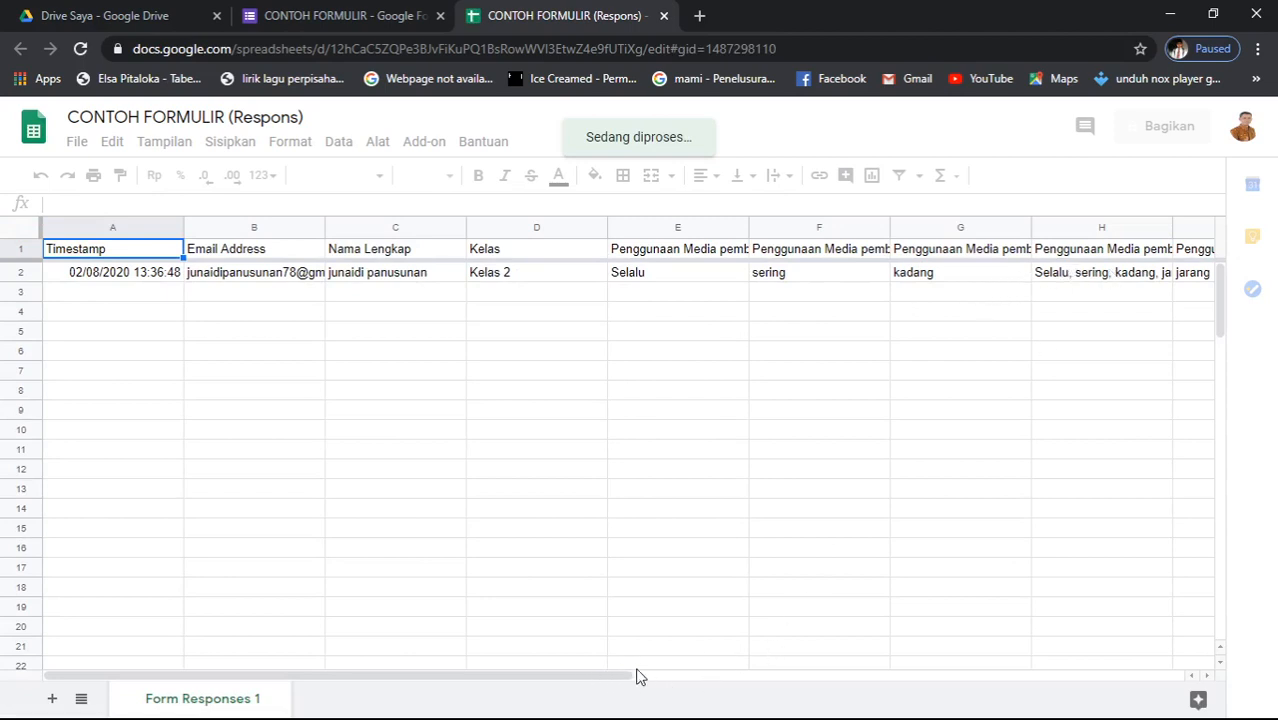
pyautogui.moveTo(608, 677); pyautogui.dragTo(913, 627)
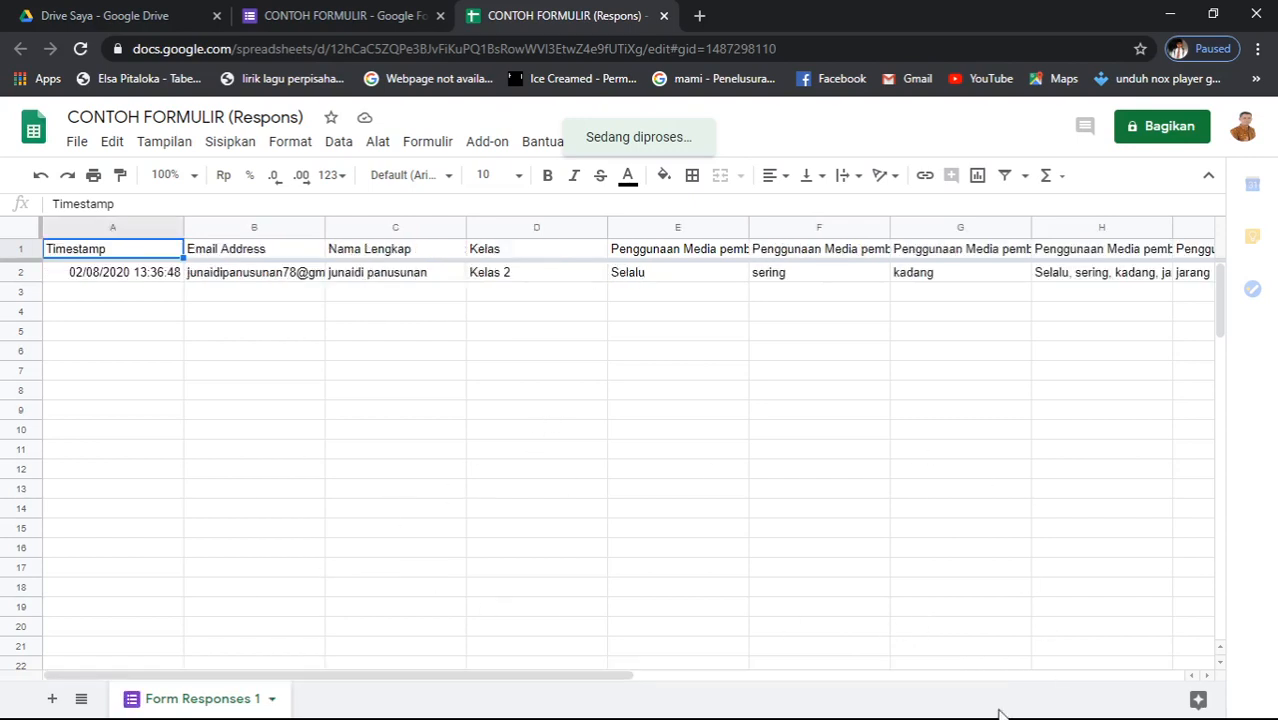
pyautogui.click(858, 712)
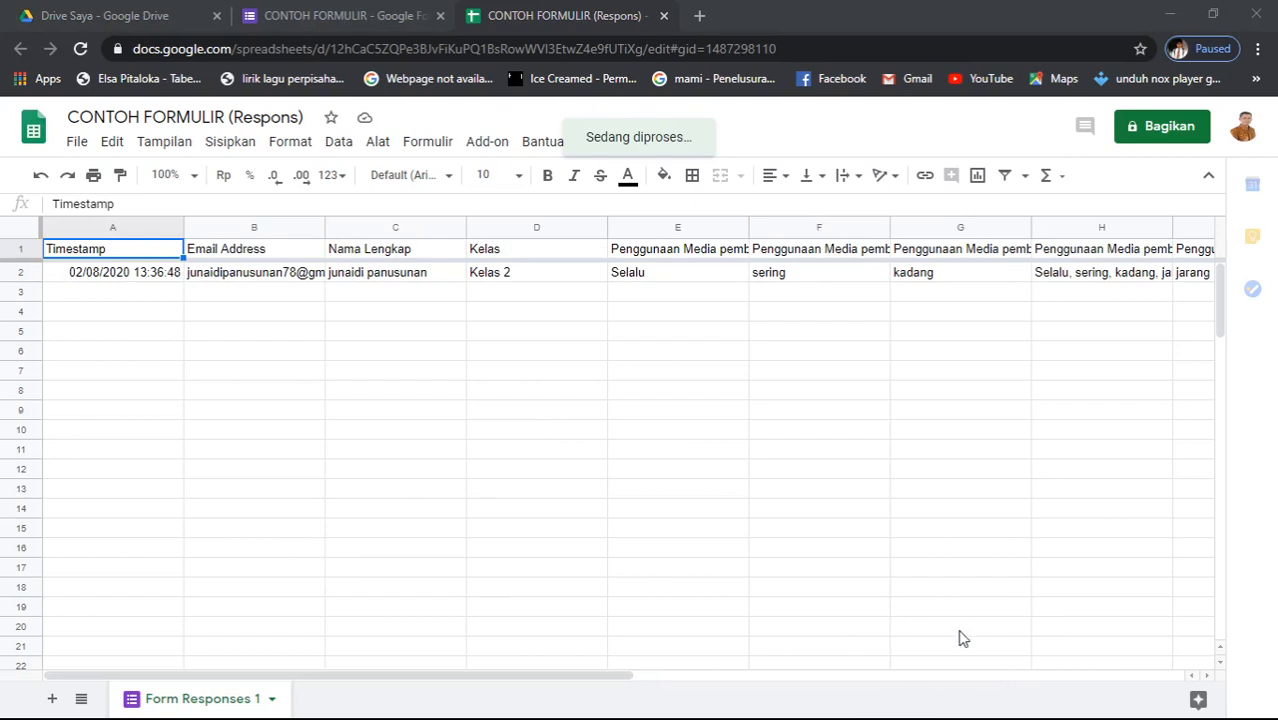